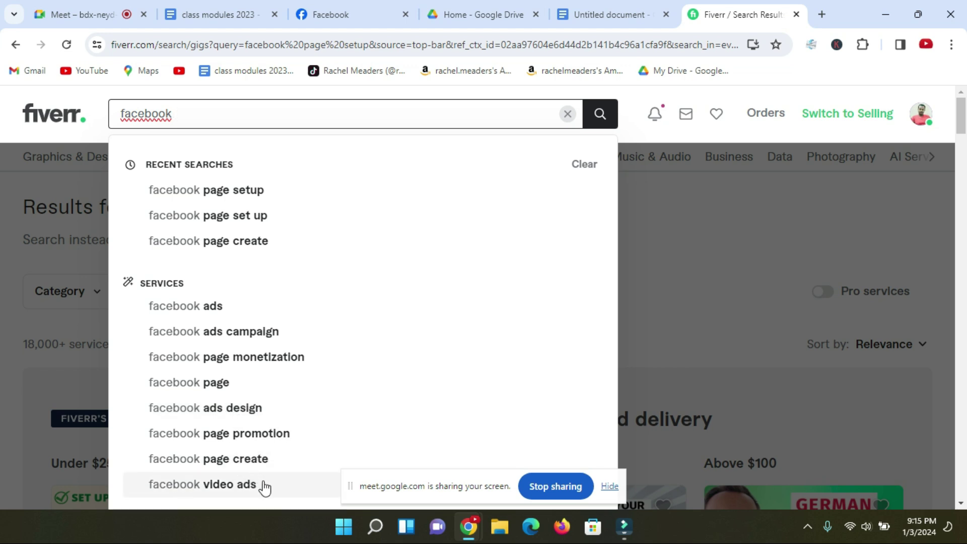
Step: Open the keyword.io research tool from its link in the class modules 2023 document
scroll(264, 484, "down", 1)
scroll(230, 343, "up", 1)
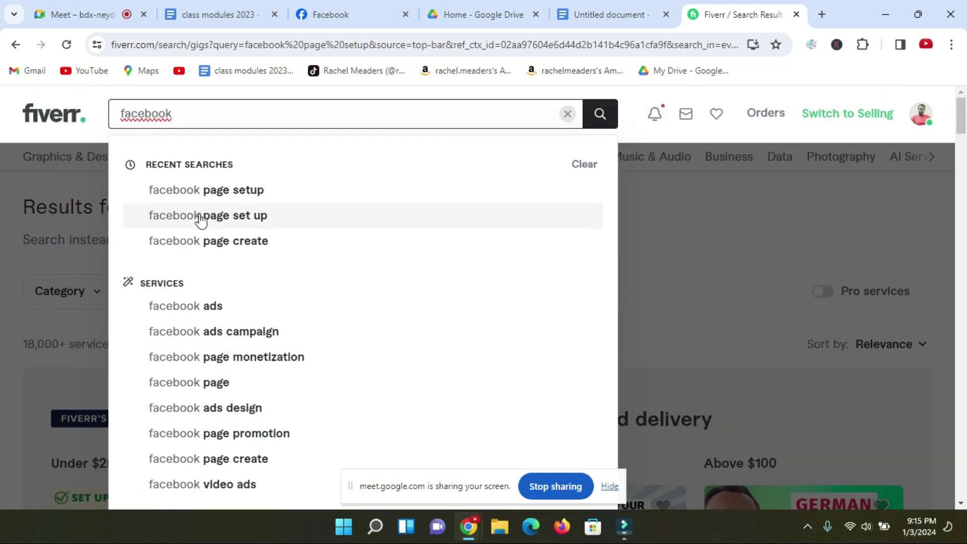
left_click(176, 18)
left_click(528, 282)
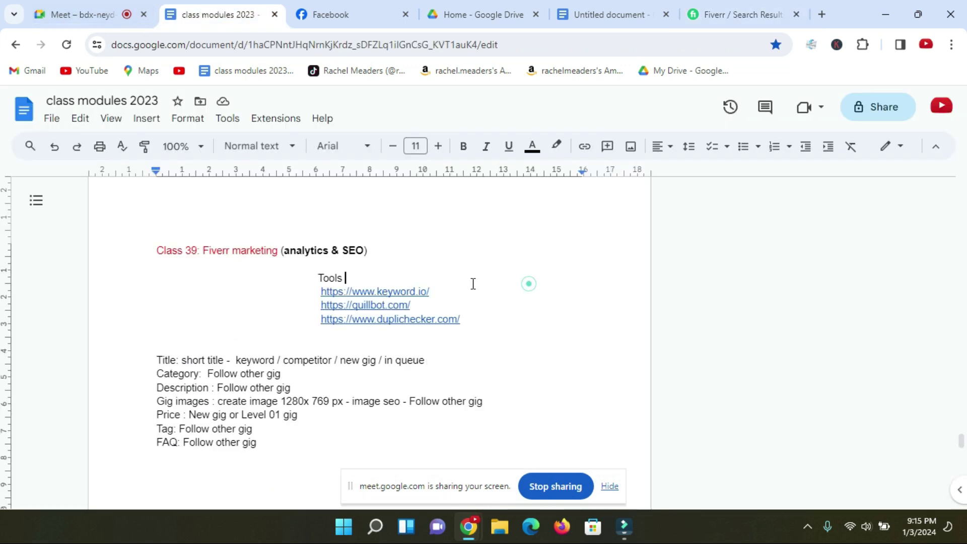
left_click(394, 292)
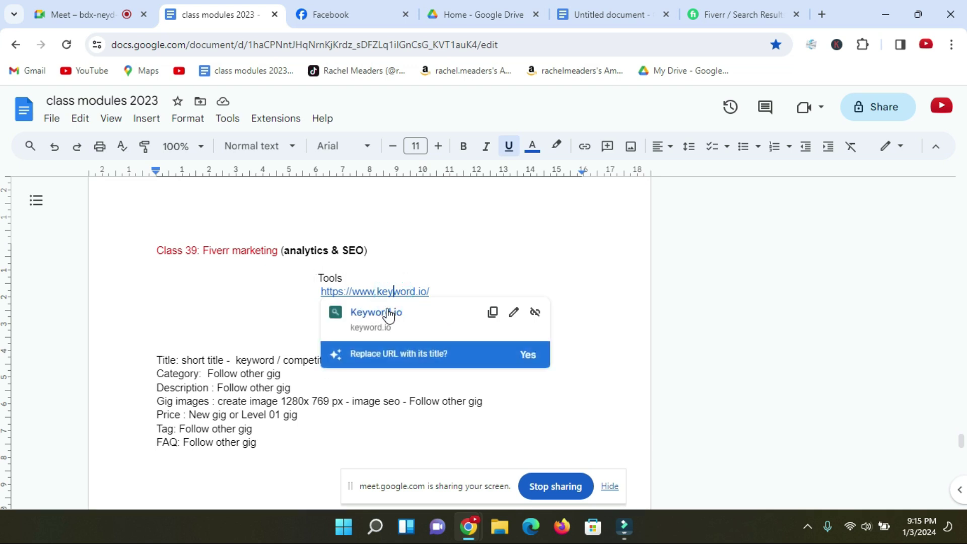
left_click(387, 319)
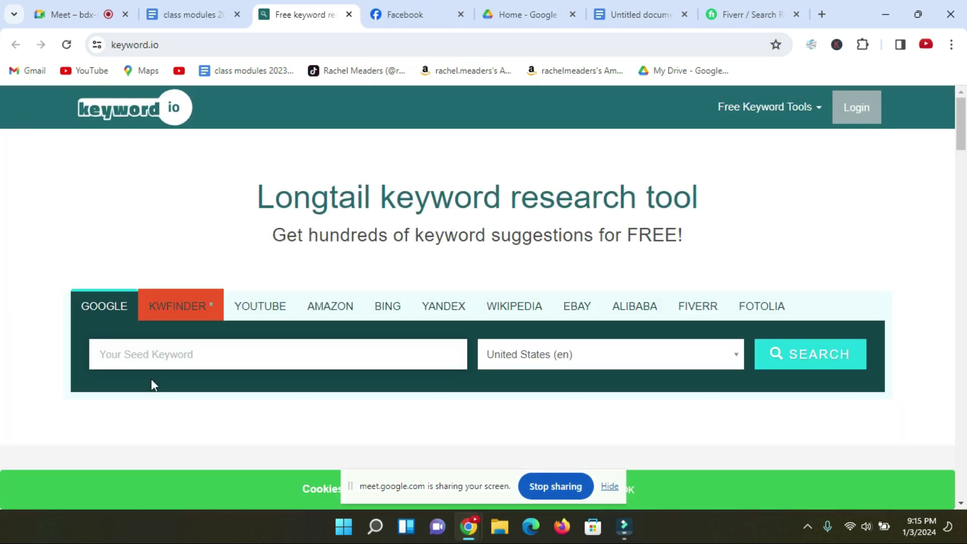
Step: Search keyword.io for Fiverr keyword suggestions on "facebook page create" and view the suggestion list
left_click(183, 353)
type("facebook page create")
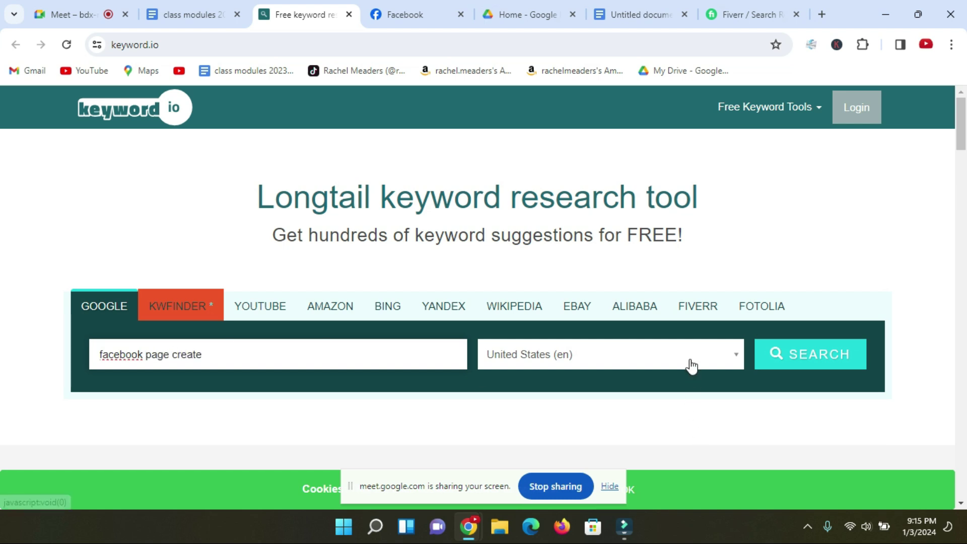
left_click(707, 310)
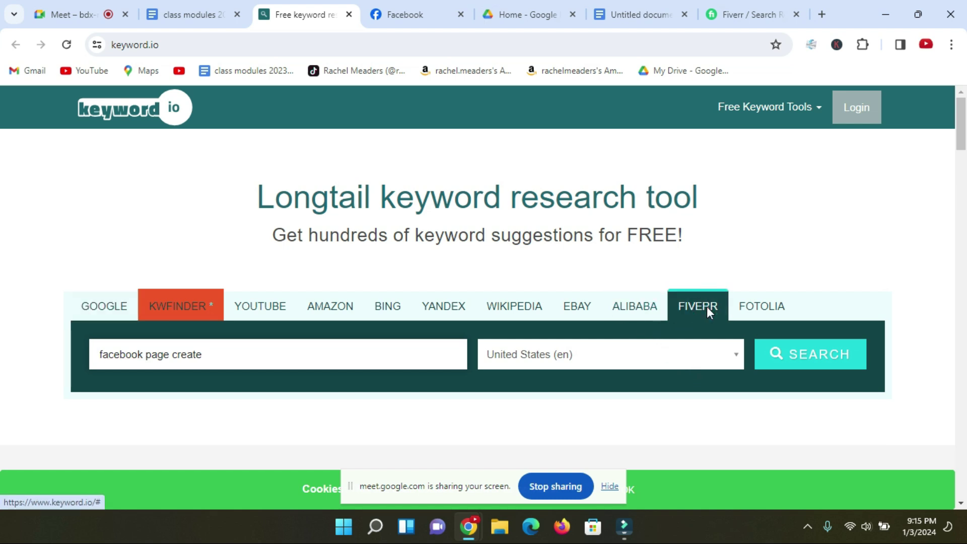
left_click(804, 356)
scroll(513, 302, "down", 2)
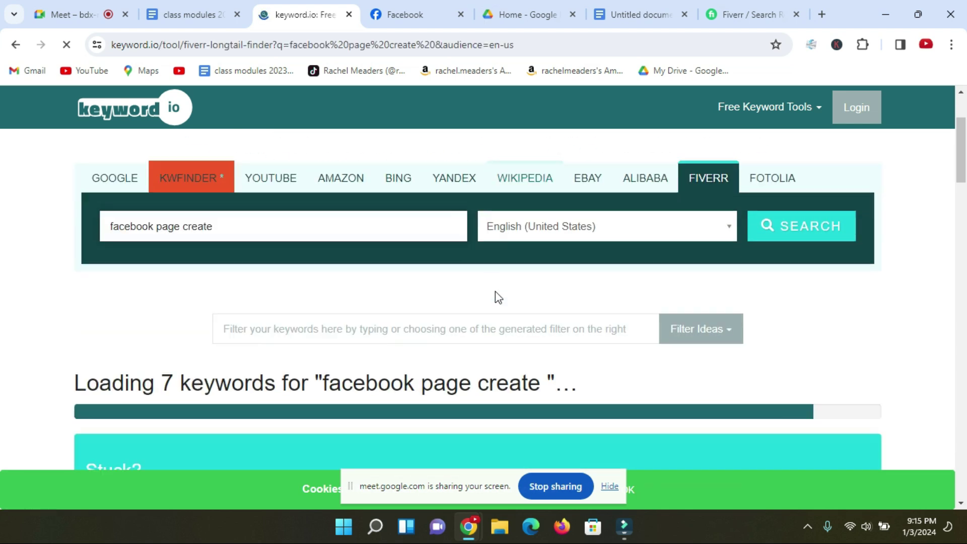
scroll(497, 296, "down", 3)
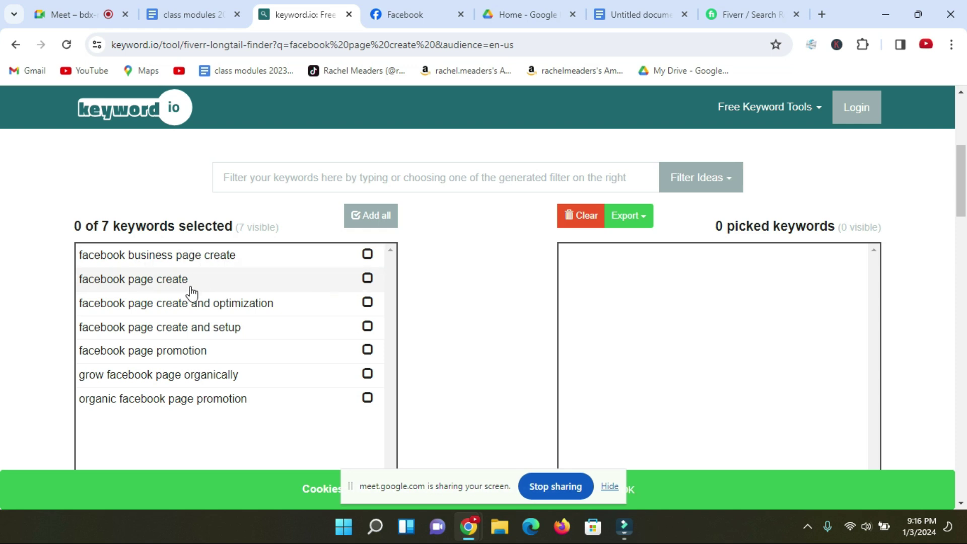
Step: Look through keyword.io's free-account sign-up form and return to the keyword suggestions without registering
left_click(139, 288)
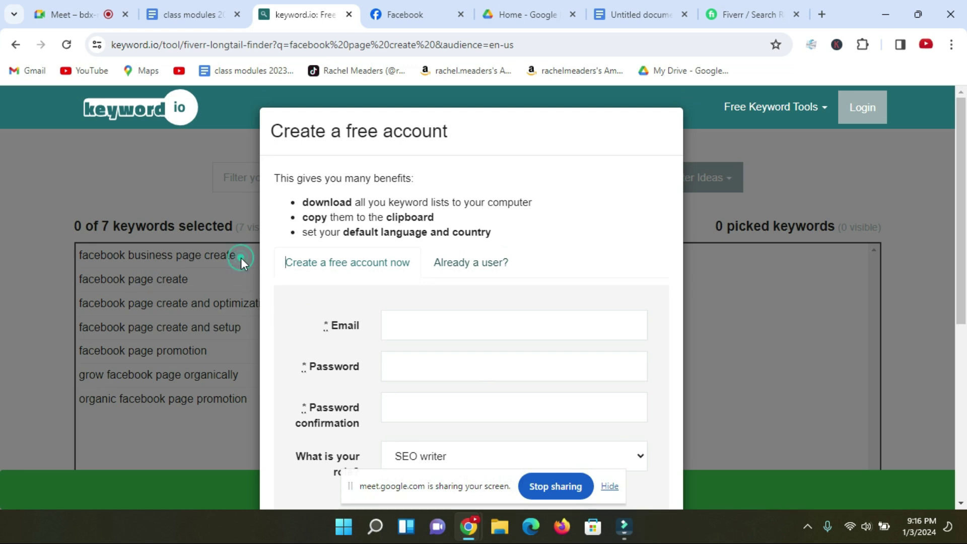
scroll(573, 351, "down", 3)
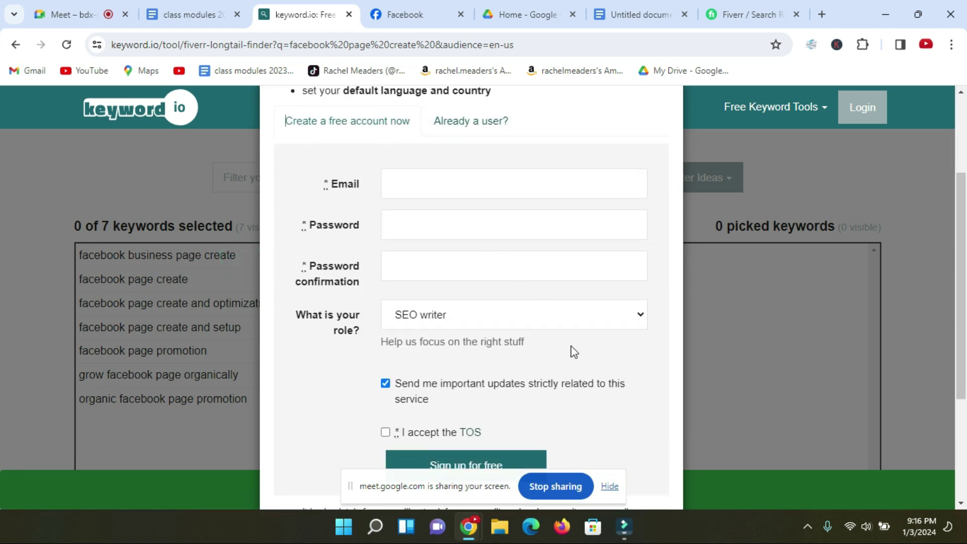
scroll(574, 352, "down", 3)
scroll(522, 324, "down", 1)
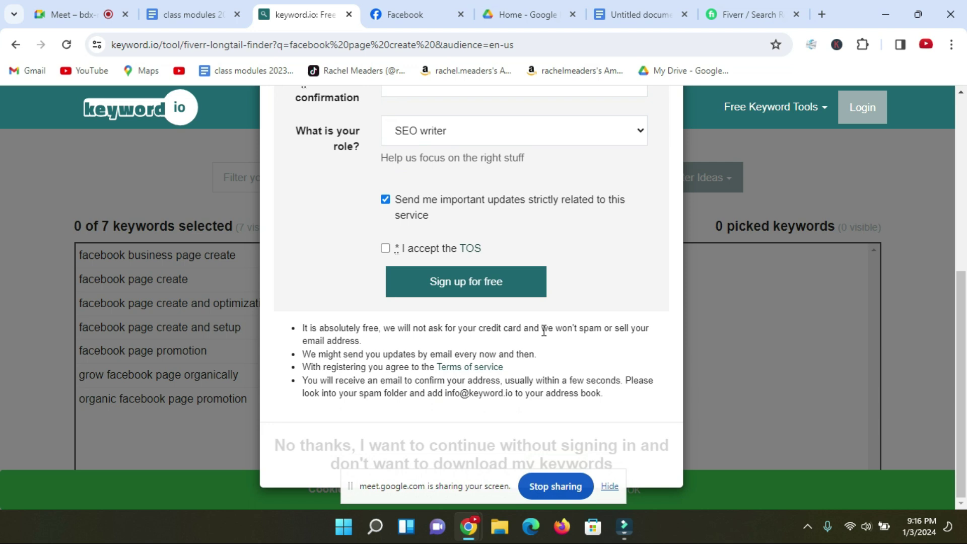
scroll(543, 331, "up", 7)
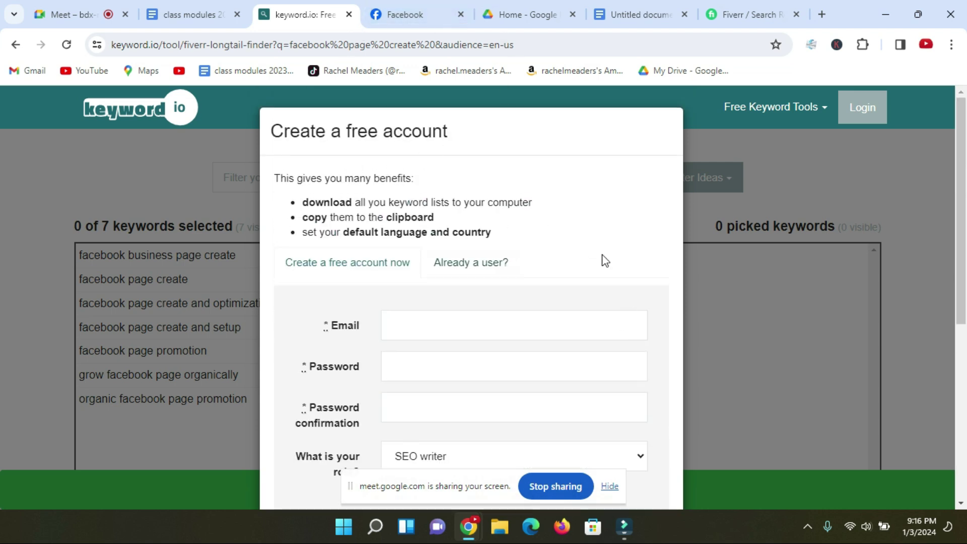
left_click(140, 155)
left_click(86, 257)
Step: Switch to Fiverr and search its services for "facebook business page create"
left_click(753, 14)
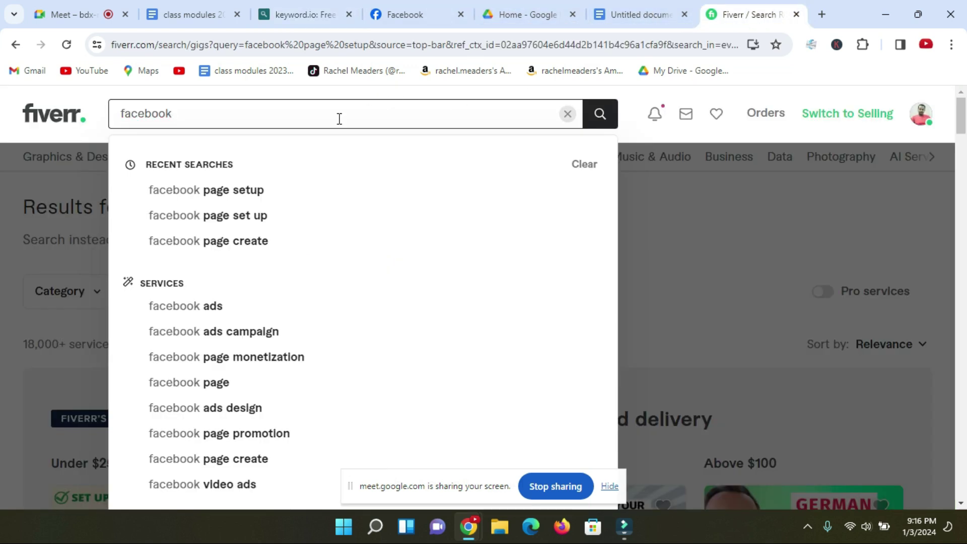
type("bus")
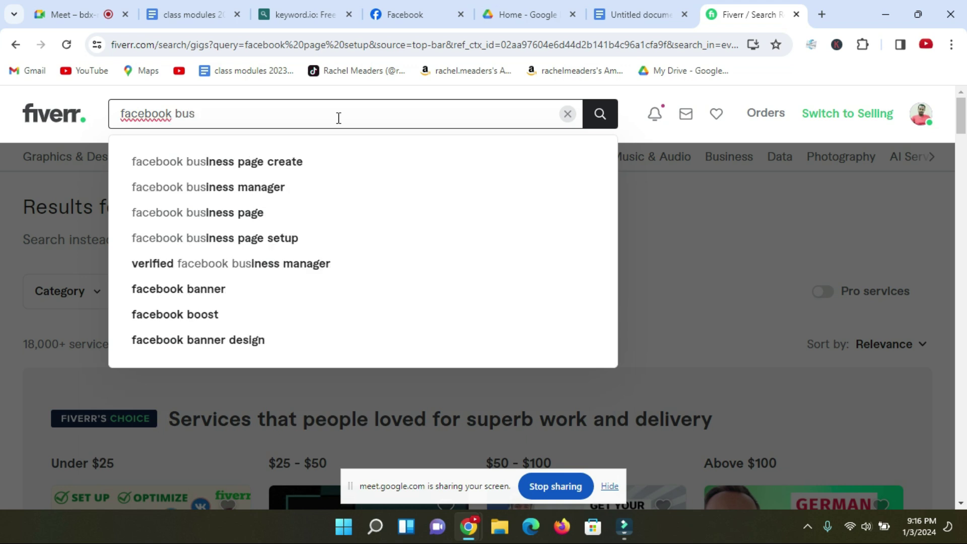
left_click(237, 164)
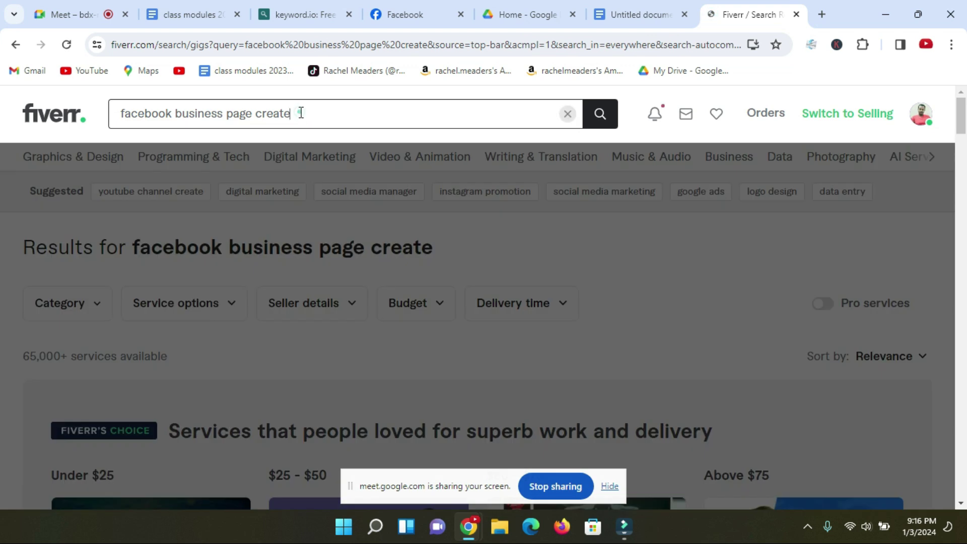
Step: Copy the search phrase "facebook business page create" onto a new line below the keywords in the untitled Google Docs document
double_click(282, 113)
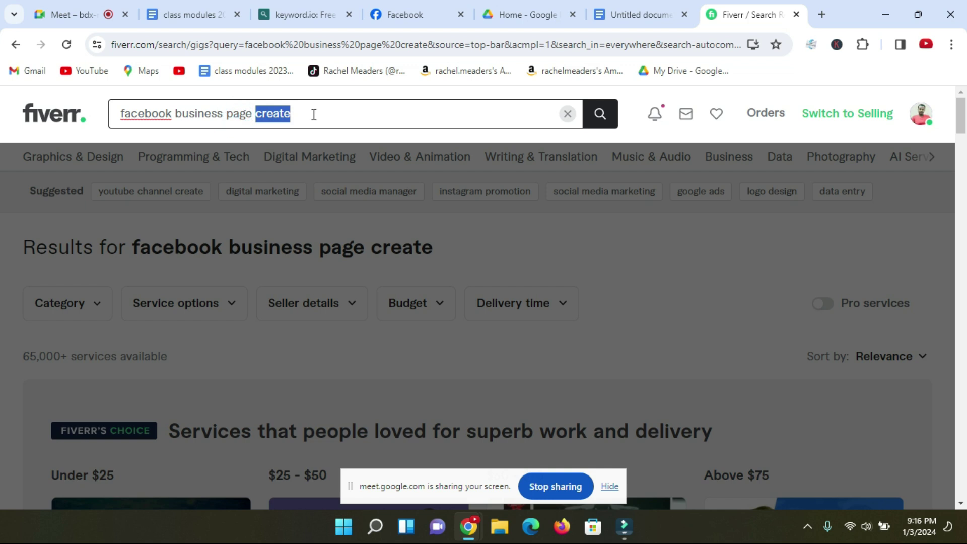
triple_click(314, 114)
key("ctrl+c")
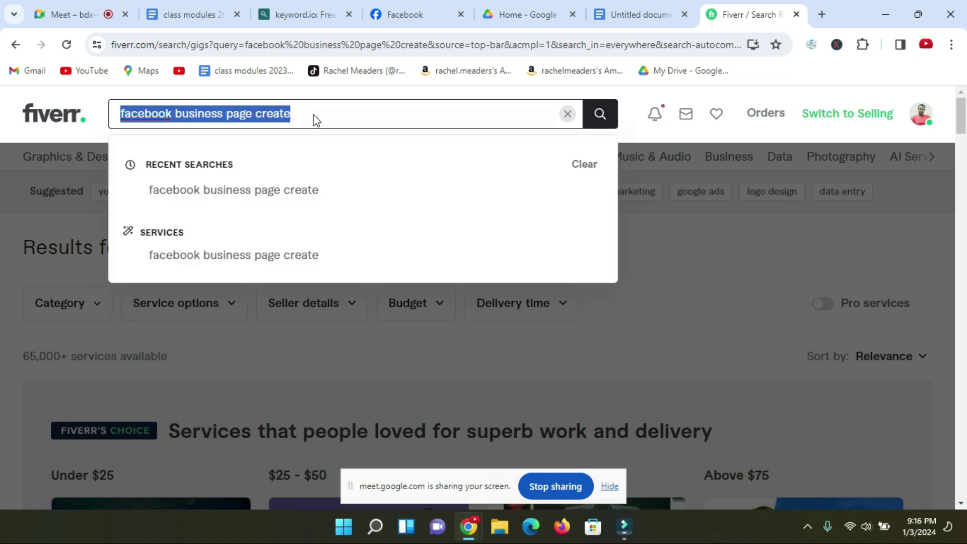
left_click(618, 15)
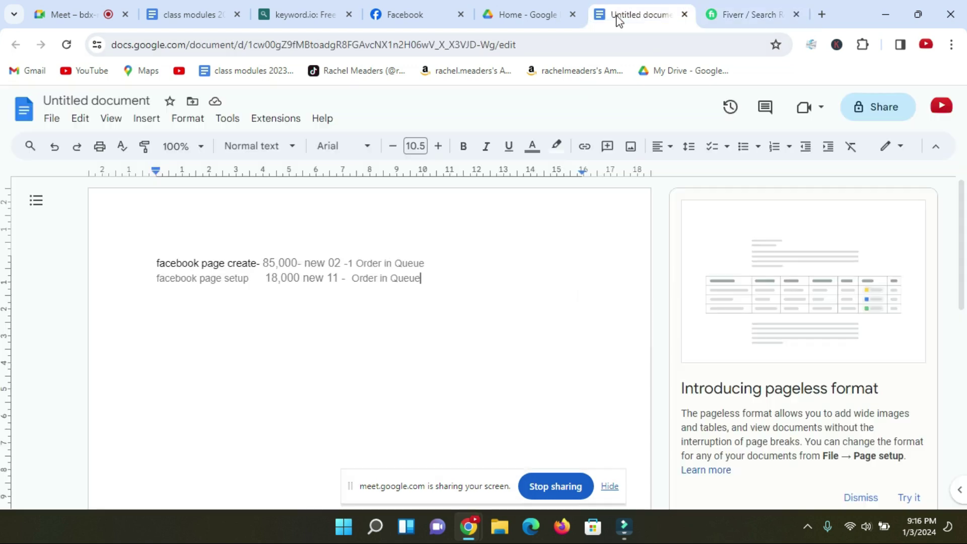
key("Return")
key("ctrl+v")
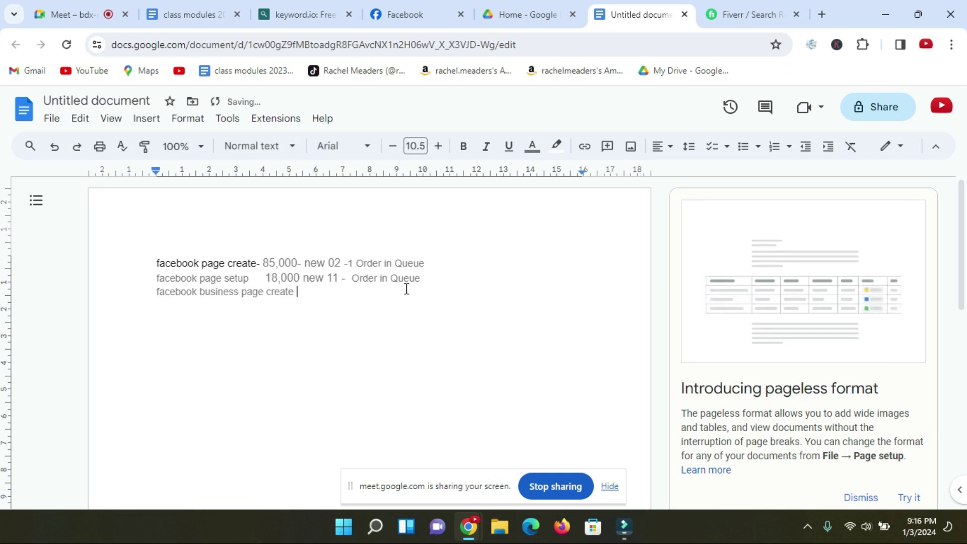
Step: Copy the service count 65,000 from the Fiverr results and append it after a dash to the "facebook business page create" line
left_click(736, 13)
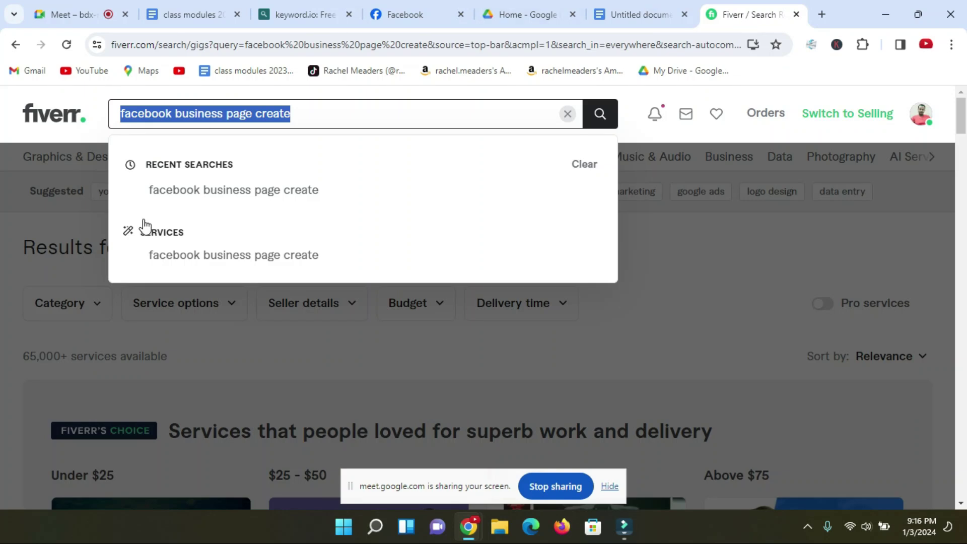
left_click(59, 360)
left_click_drag(20, 356, 61, 356)
key("ctrl+c")
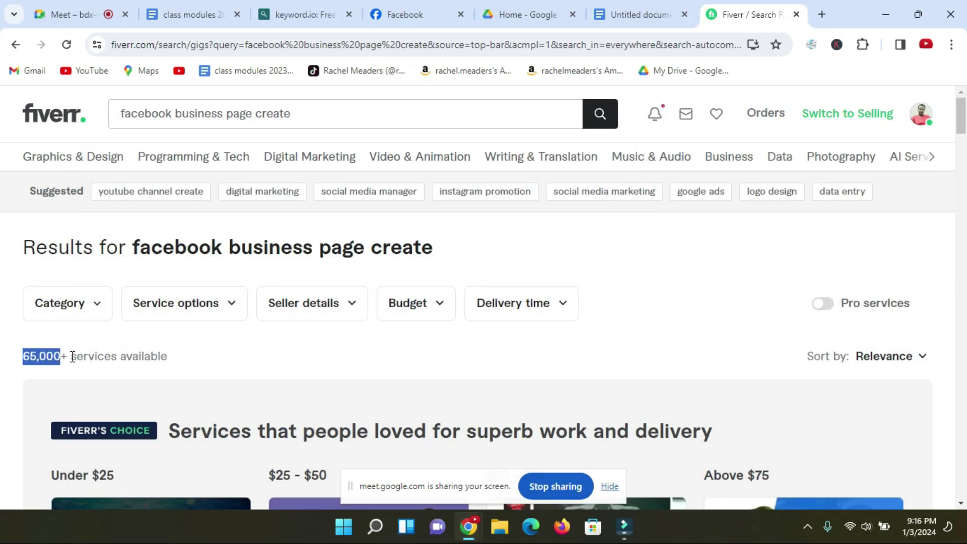
left_click(639, 14)
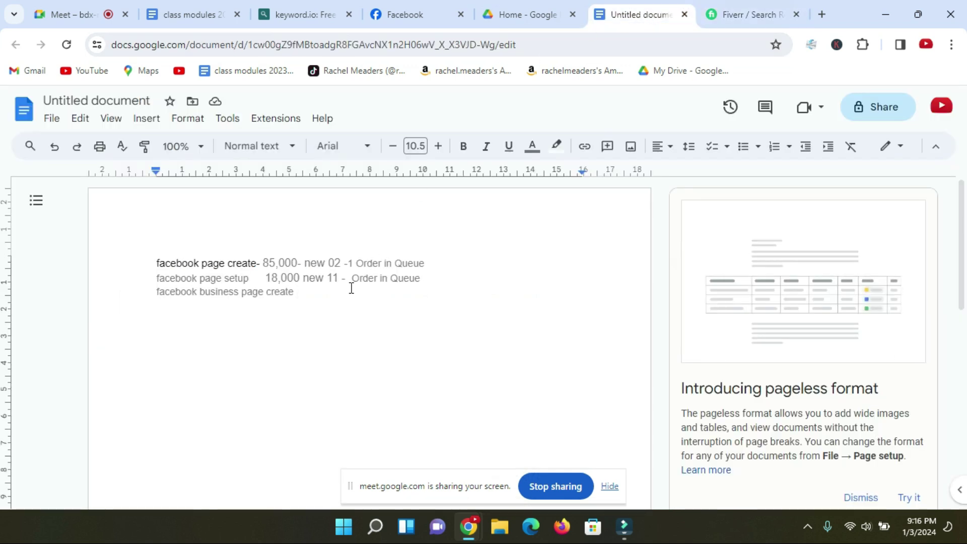
type("-")
key("ctrl+v")
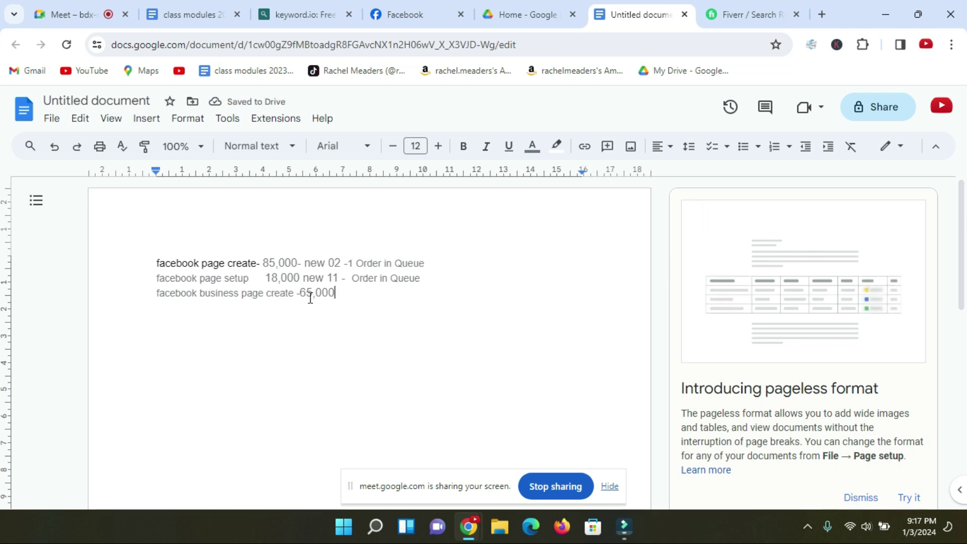
Step: Examine the first page of Fiverr results for "facebook business page create", checking the gigs' seller levels and reviews for new sellers
left_click(725, 16)
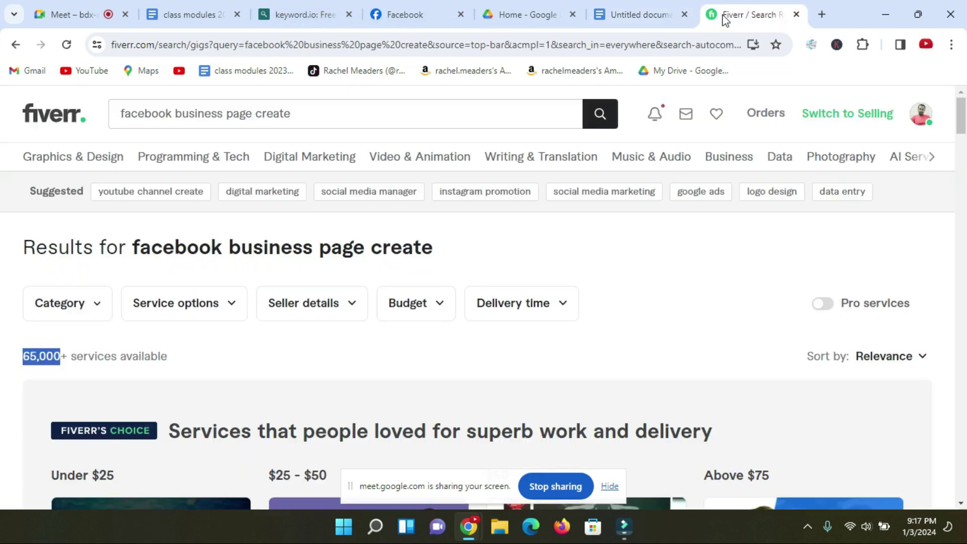
scroll(141, 377, "down", 7)
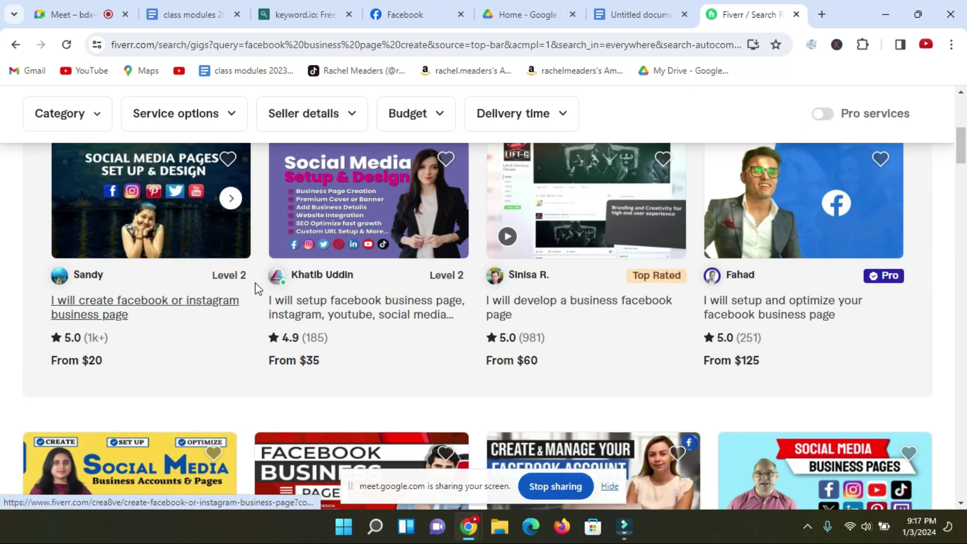
scroll(554, 302, "down", 8)
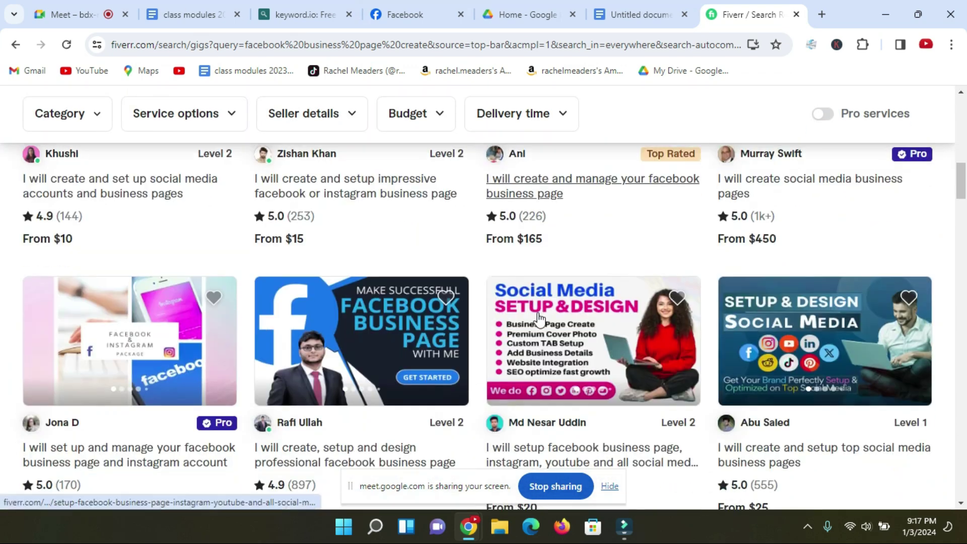
scroll(544, 256, "down", 18)
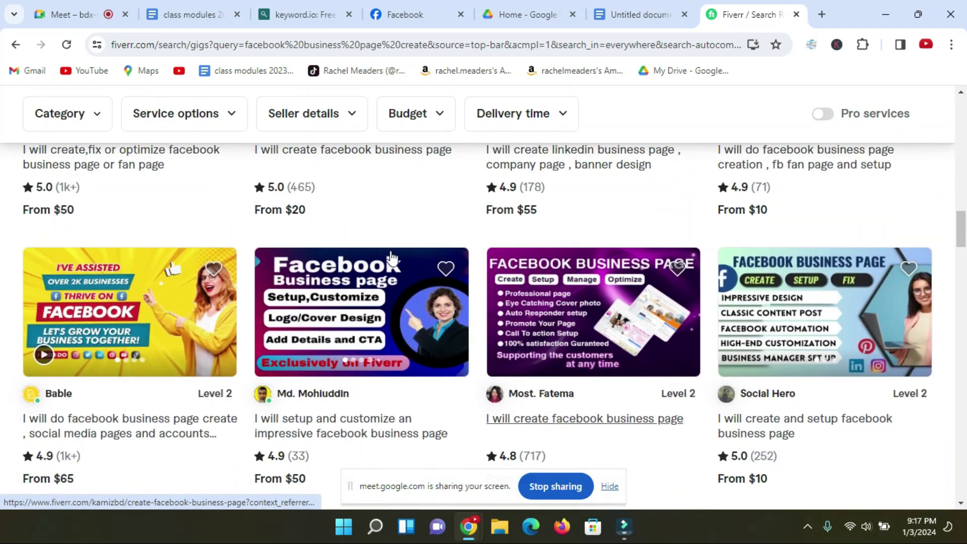
scroll(368, 258, "down", 12)
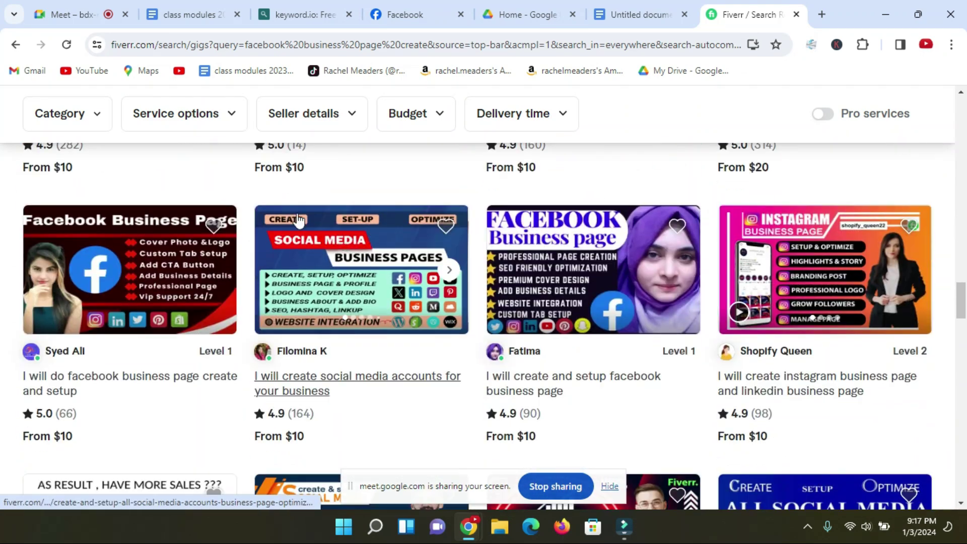
scroll(546, 383, "down", 8)
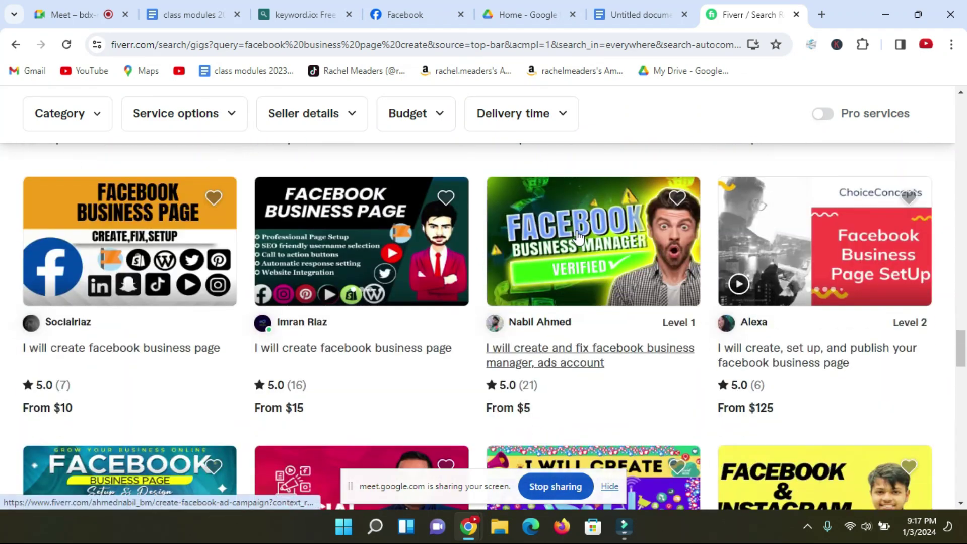
scroll(295, 360, "down", 2)
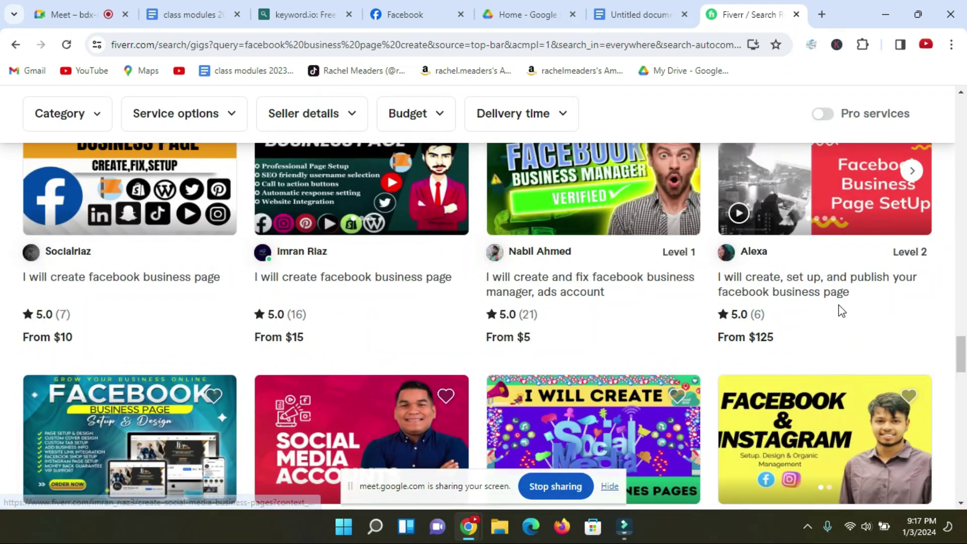
scroll(838, 308, "down", 7)
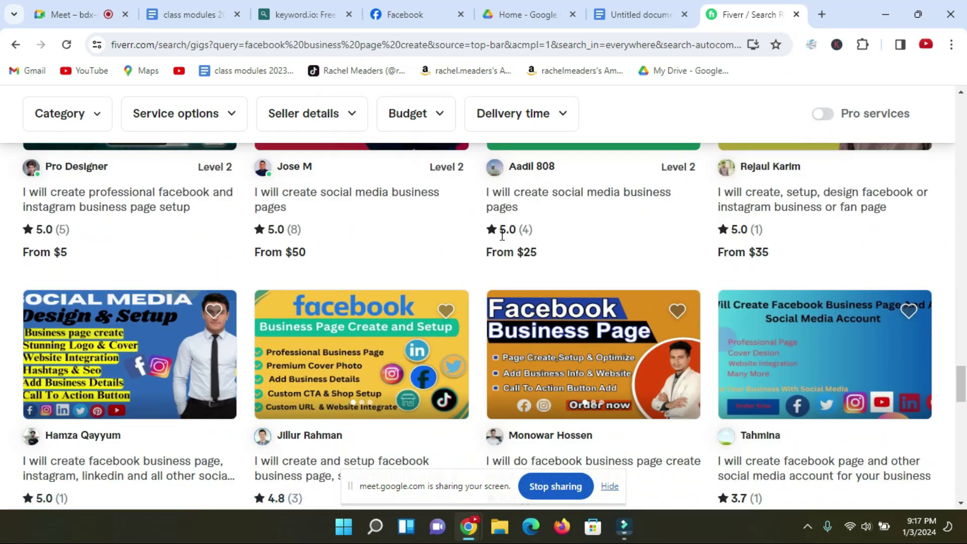
scroll(134, 270, "down", 5)
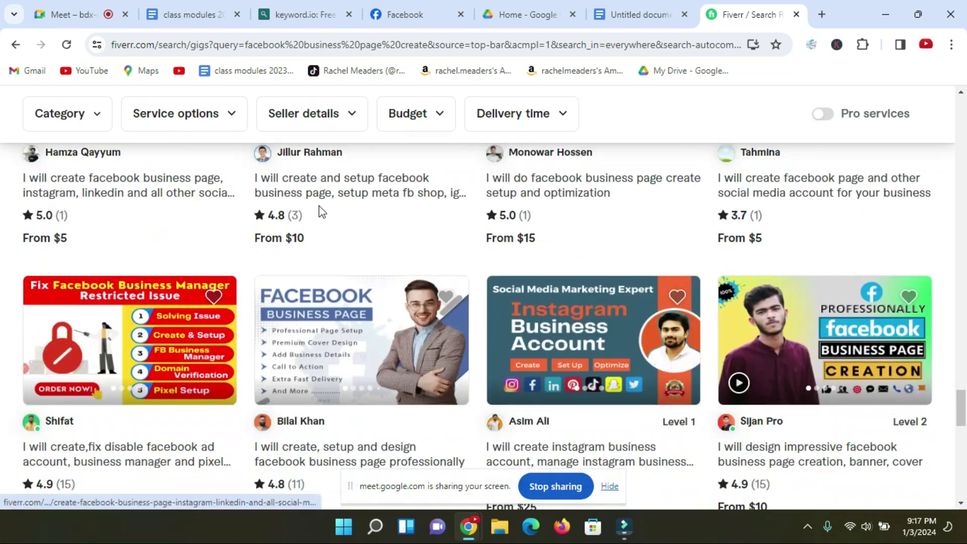
scroll(649, 213, "down", 4)
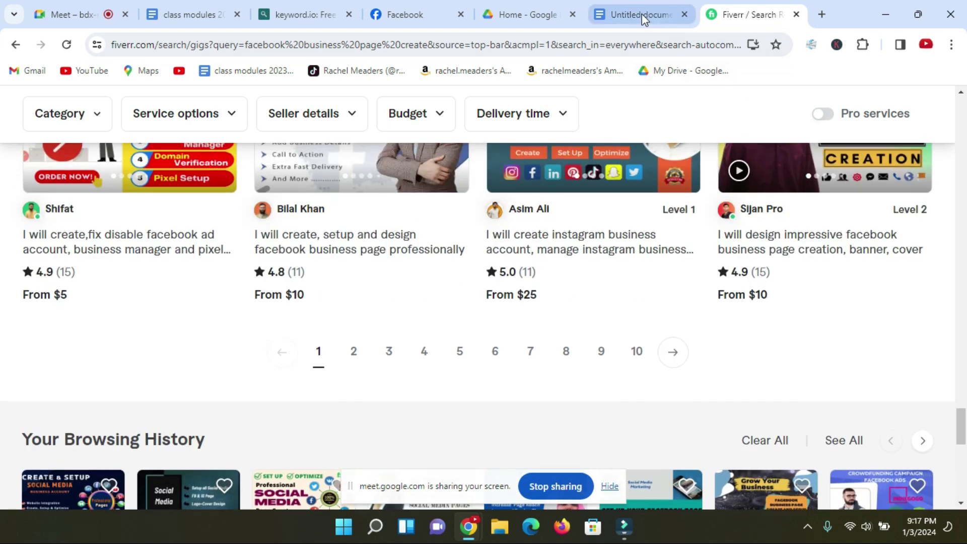
Step: Append "new 07" to the "facebook business page create" line in the untitled Google Docs document
left_click(642, 14)
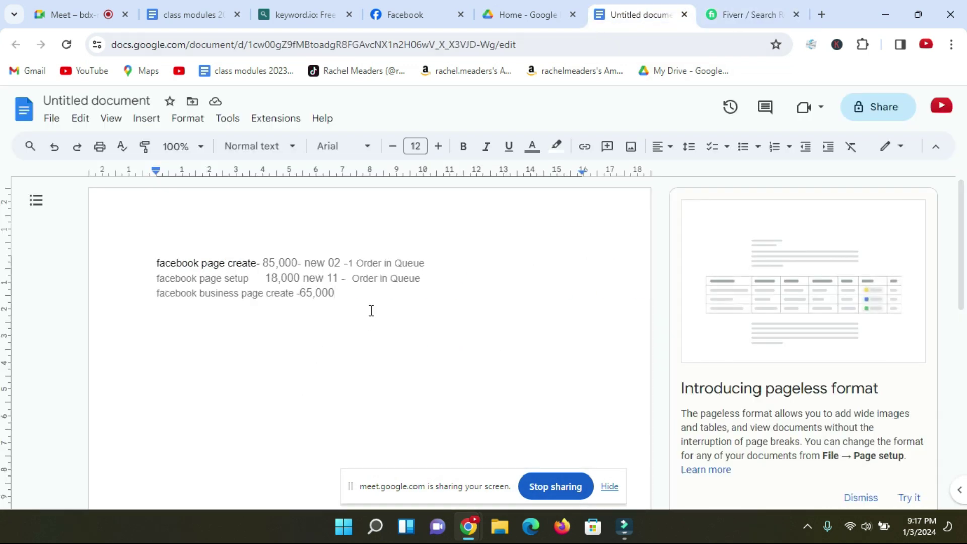
type("new")
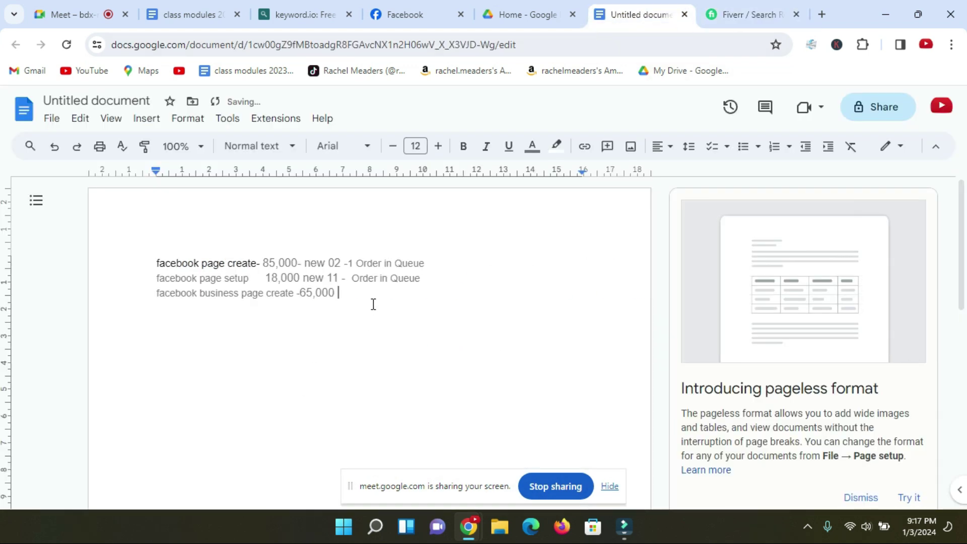
type(" 0")
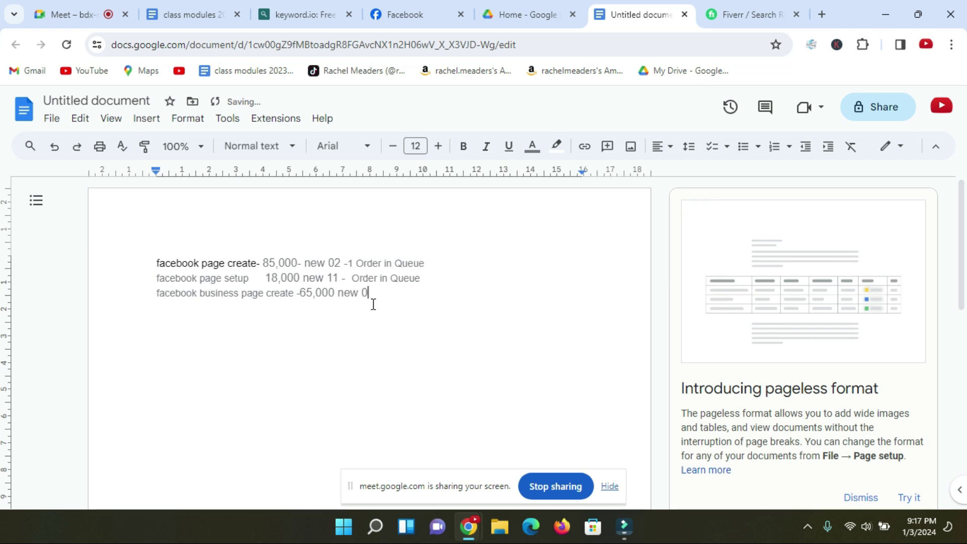
type("7")
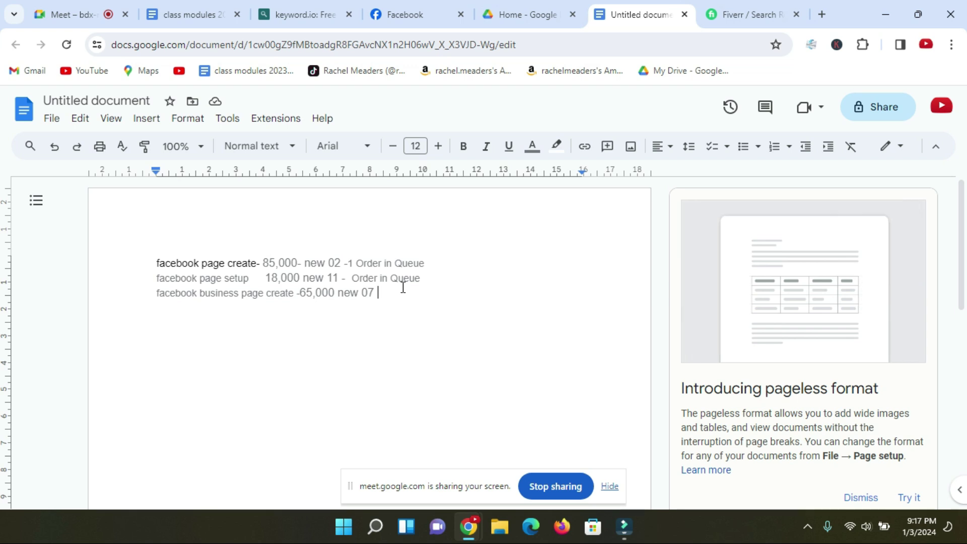
left_click(753, 14)
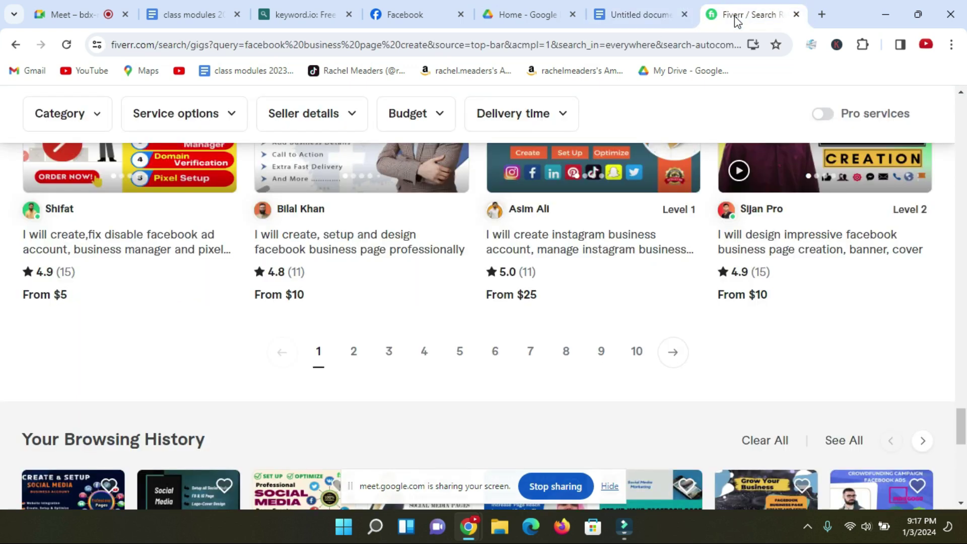
scroll(2, 417, "up", 20)
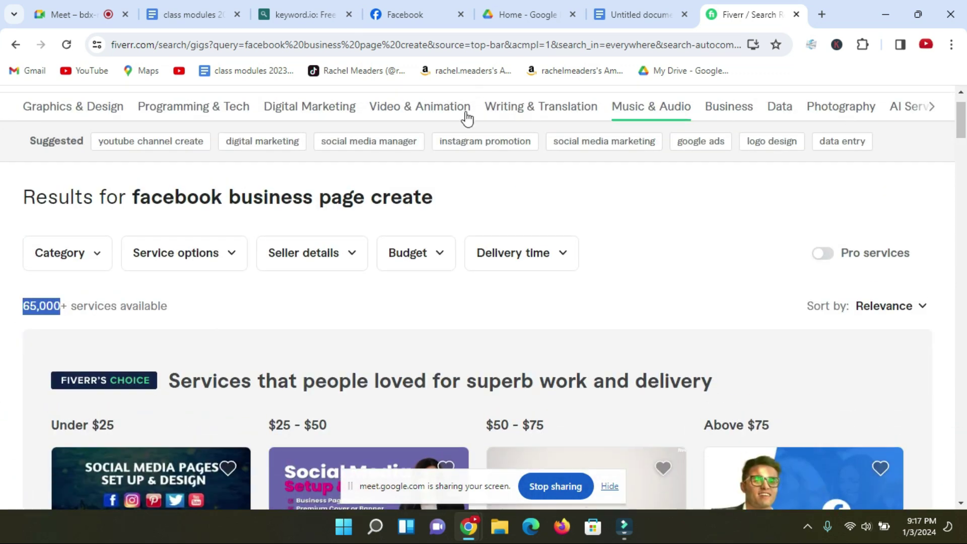
scroll(137, 202, "up", 1)
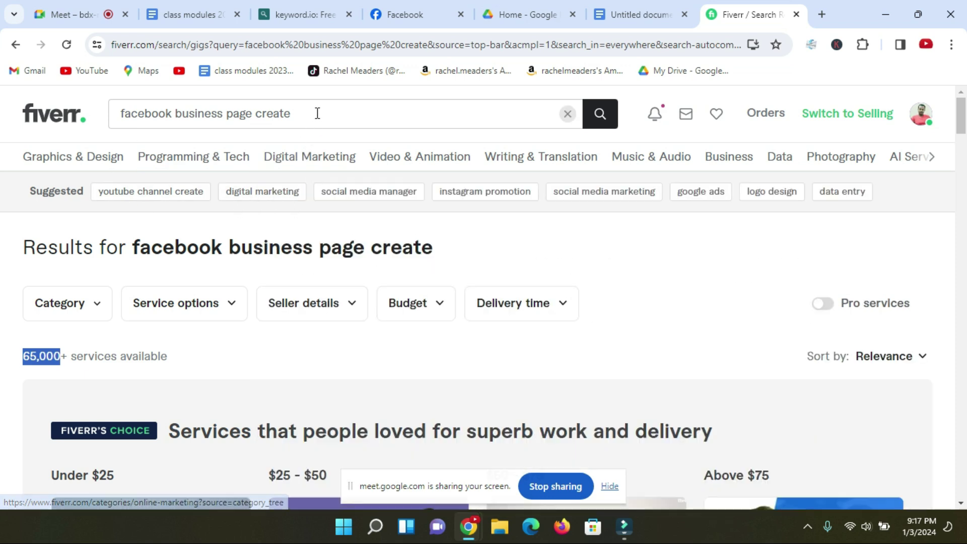
left_click(317, 113)
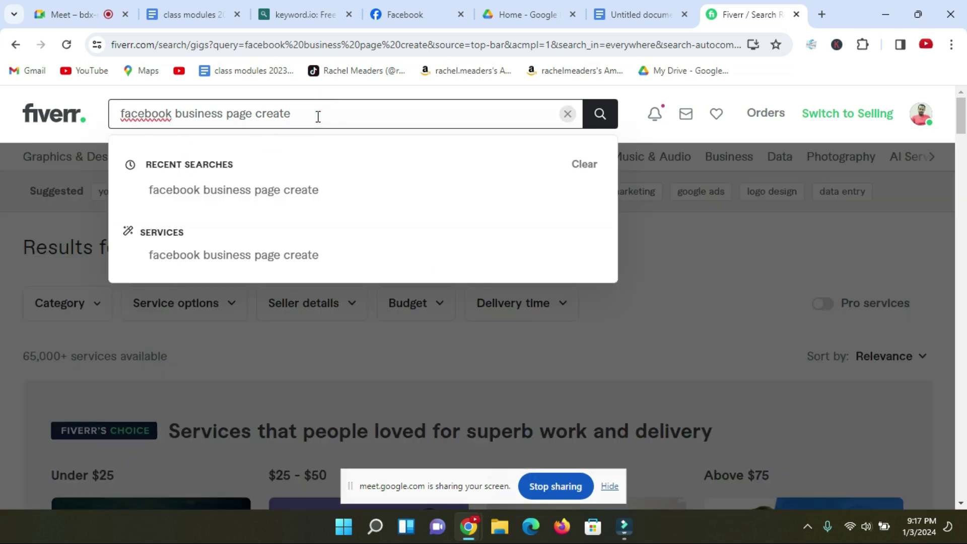
left_click(678, 252)
mouse_move(451, 171)
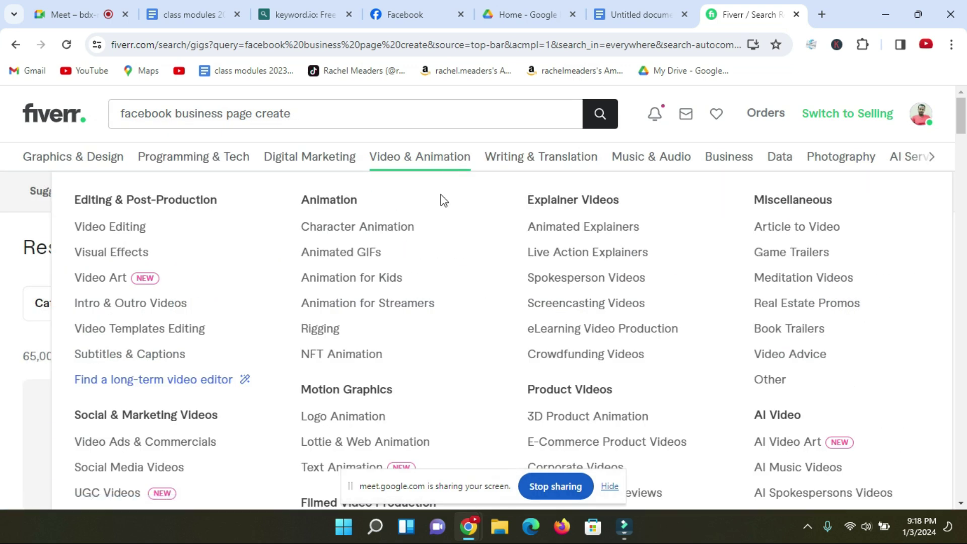
Step: Return to the untitled document and compare the service counts and new-gig numbers noted for the keywords
left_click(630, 15)
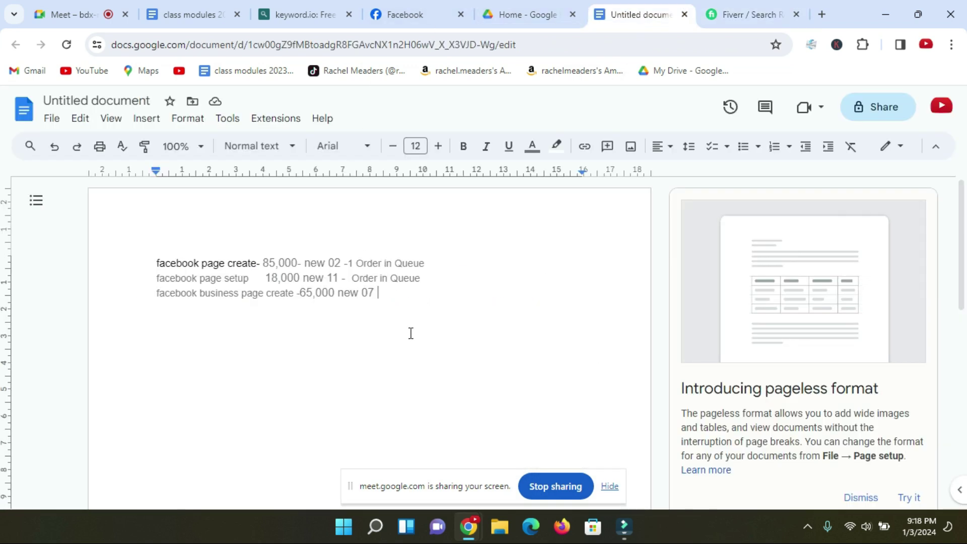
key("Return")
left_click_drag(262, 261, 296, 258)
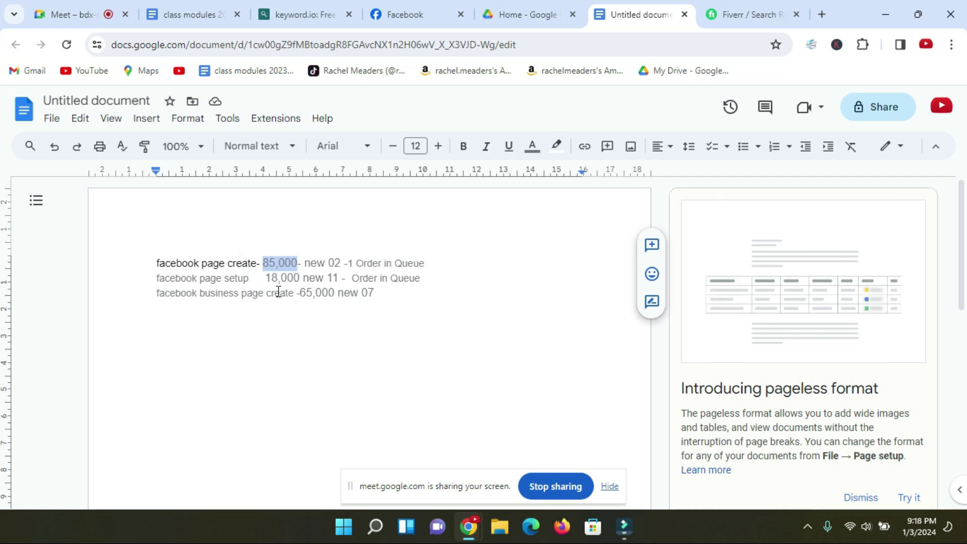
double_click(328, 279)
left_click(449, 282)
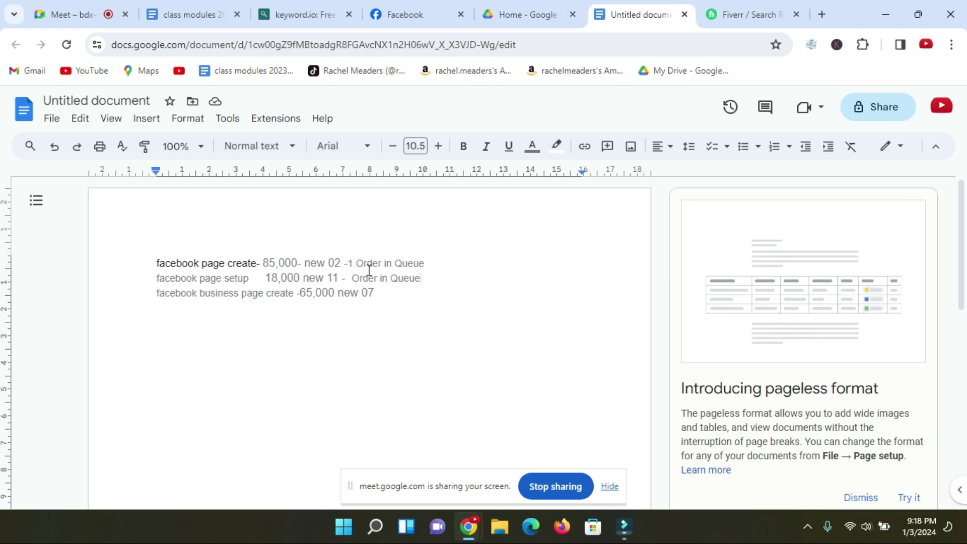
Step: Open the Fiverr gig "I will create facebook or instagram business page" from the results, check its order queue and close it
left_click(734, 19)
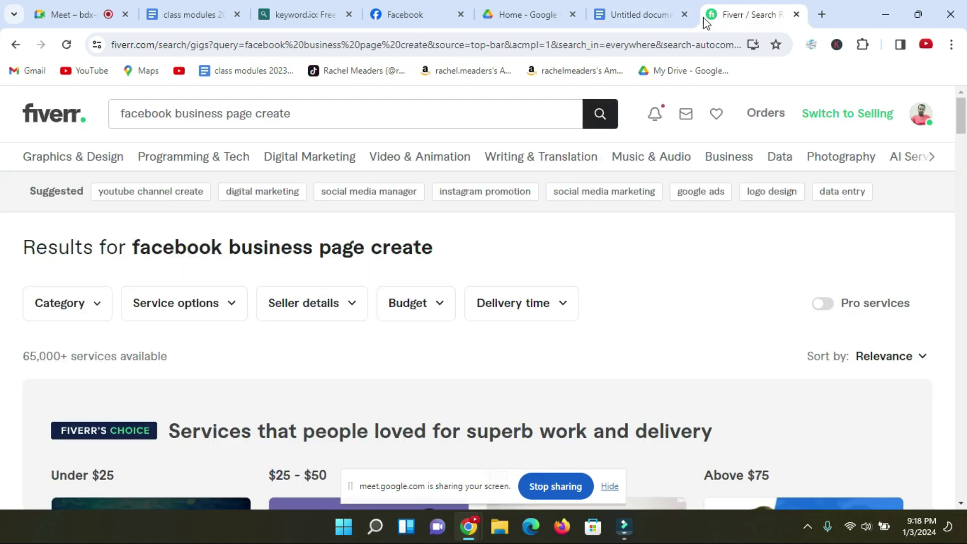
scroll(302, 291, "down", 5)
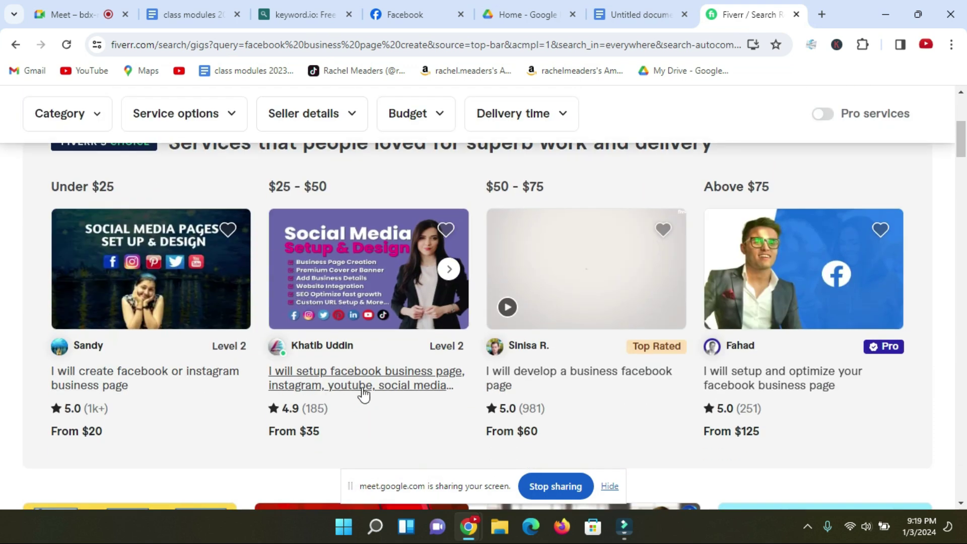
scroll(105, 324, "down", 1)
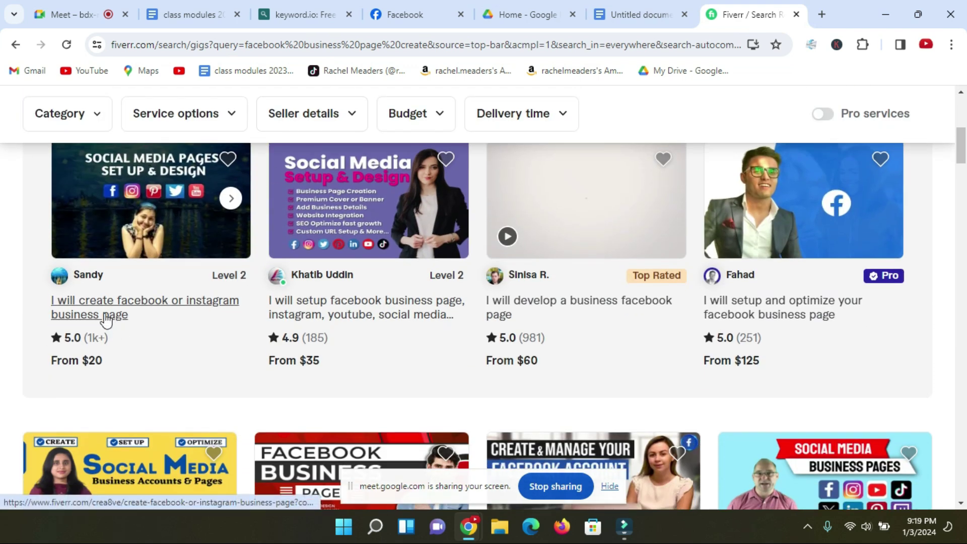
middle_click(116, 314)
left_click(754, 17)
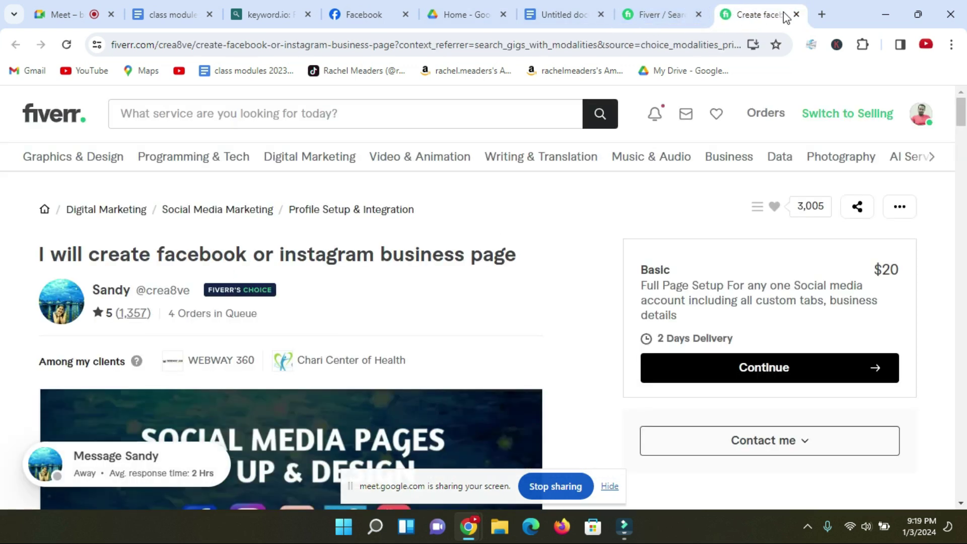
key("ctrl+w")
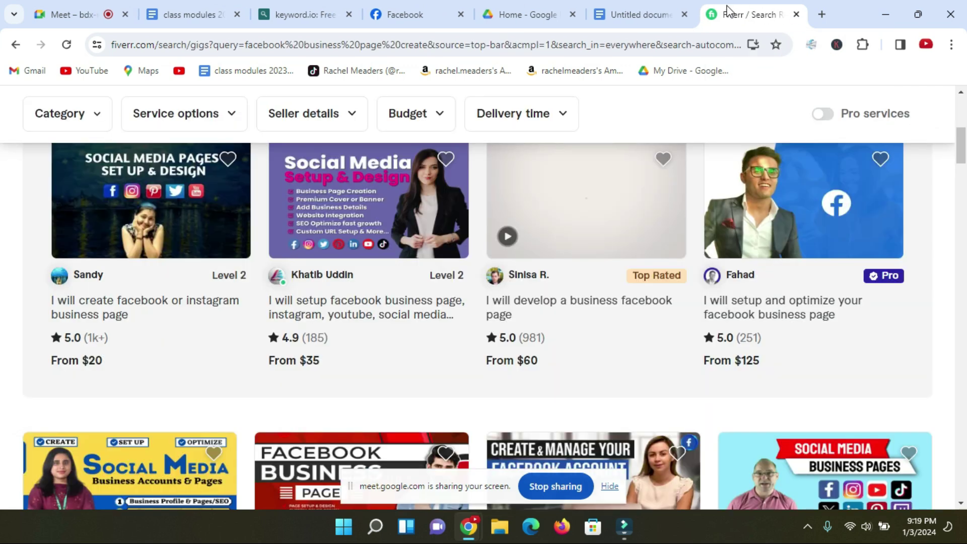
Step: Add four blank lines below the "facebook business page create" line in the untitled Google Docs document
left_click(636, 14)
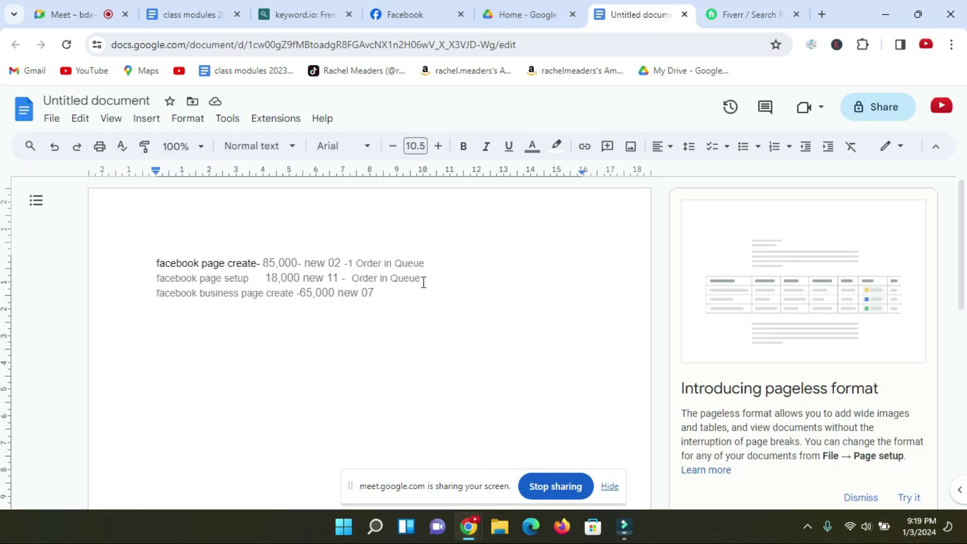
left_click(388, 297)
key("Return")
key("Return")
key("Return")
key("Return")
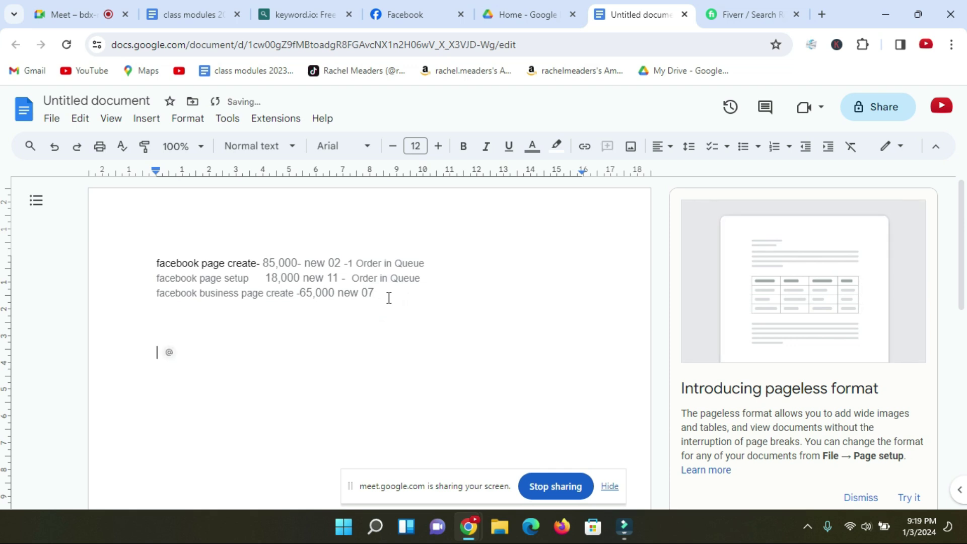
left_click(169, 302)
left_click_drag(153, 263, 381, 294)
left_click(408, 300)
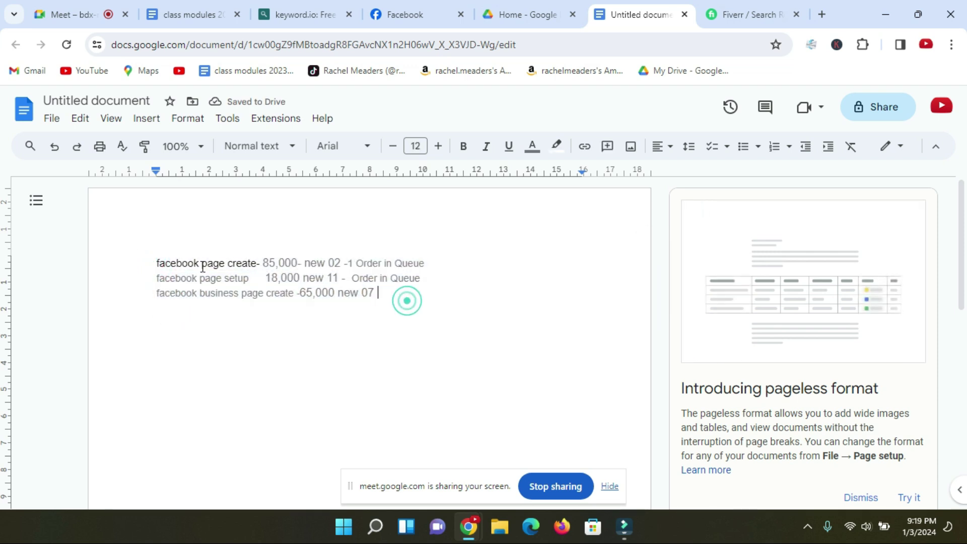
left_click_drag(156, 262, 371, 291)
left_click(421, 313)
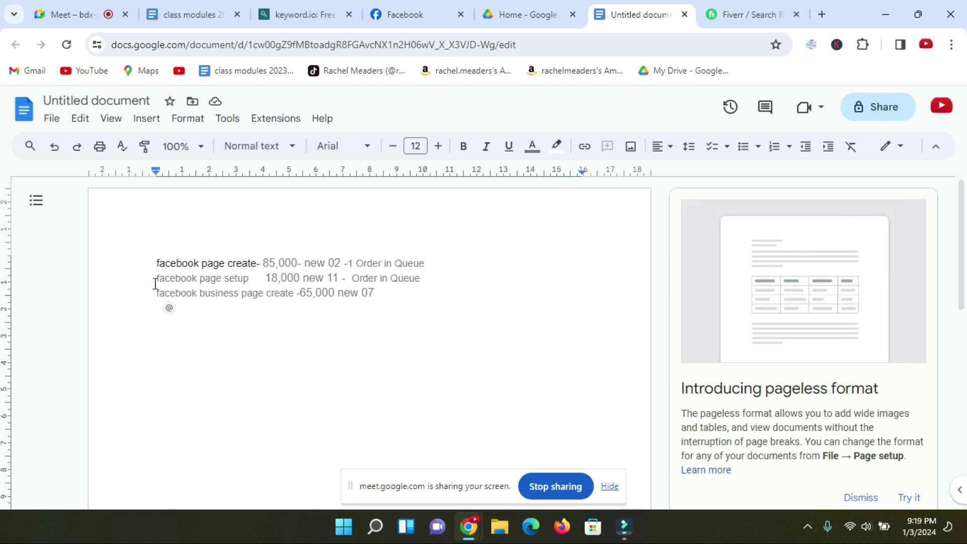
Step: Colour the keyword "facebook page create" and its dash red in the keyword list
left_click_drag(156, 262, 259, 262)
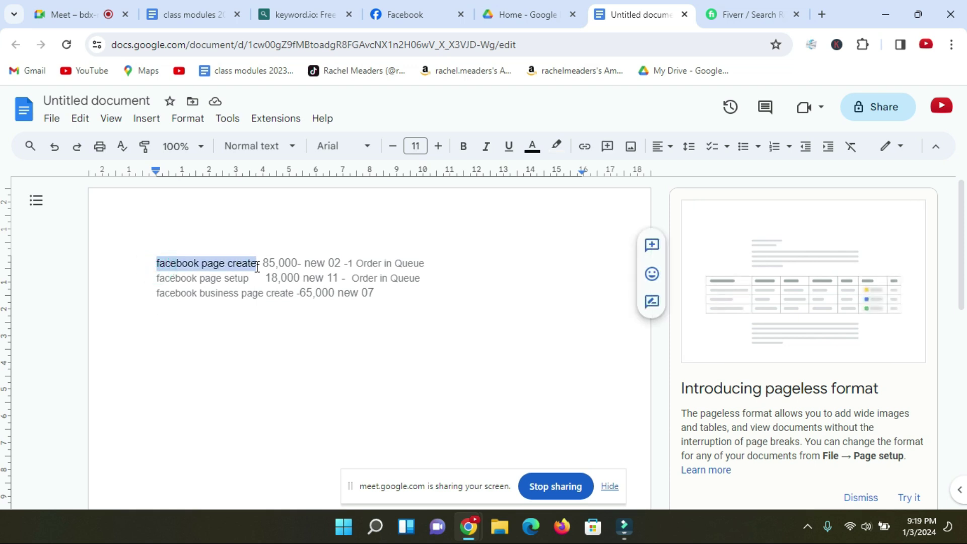
left_click_drag(156, 293, 291, 294)
left_click_drag(156, 262, 260, 268)
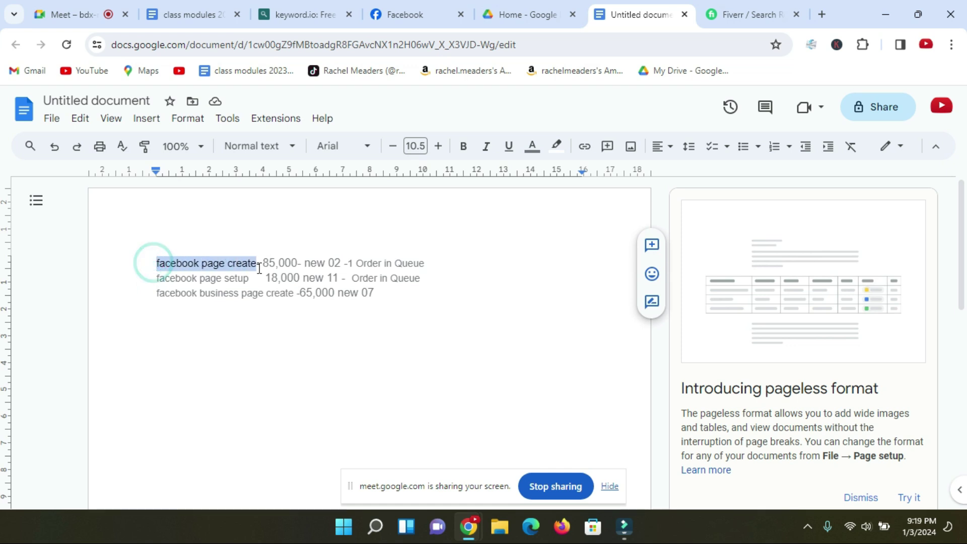
left_click(531, 148)
left_click(550, 191)
Step: Colour the keyword "facebook page setup" red to match the keyword above it
left_click_drag(156, 293, 289, 300)
left_click_drag(157, 279, 250, 280)
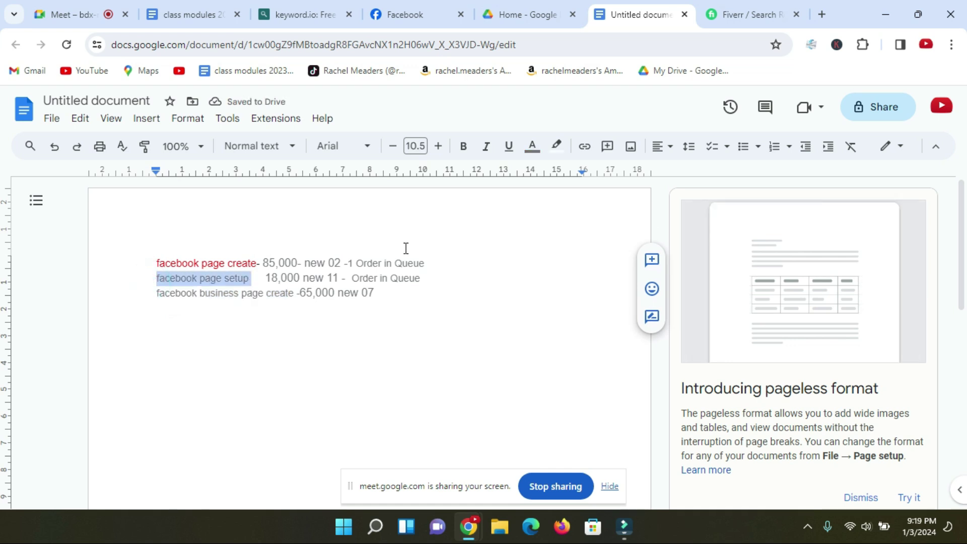
left_click(531, 148)
left_click(550, 191)
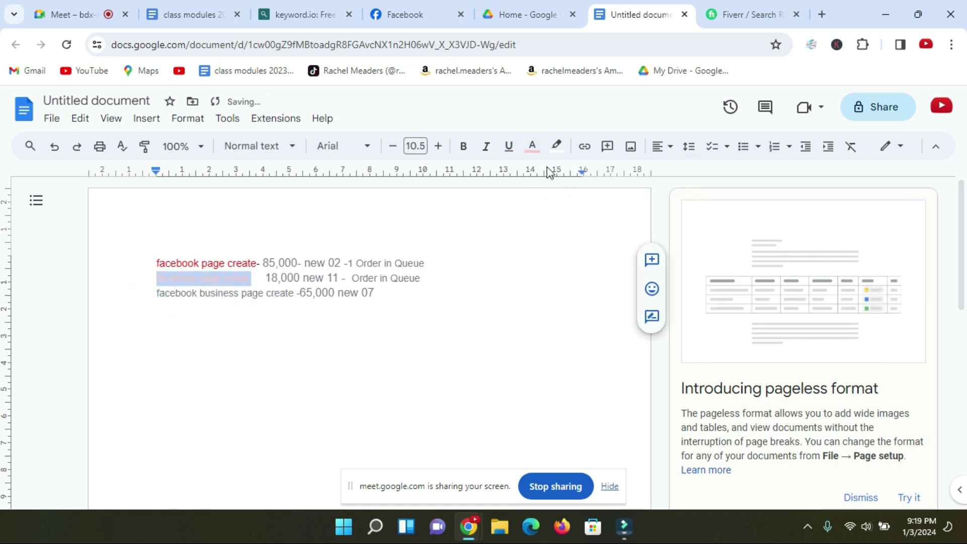
left_click(532, 147)
left_click(552, 188)
left_click(460, 280)
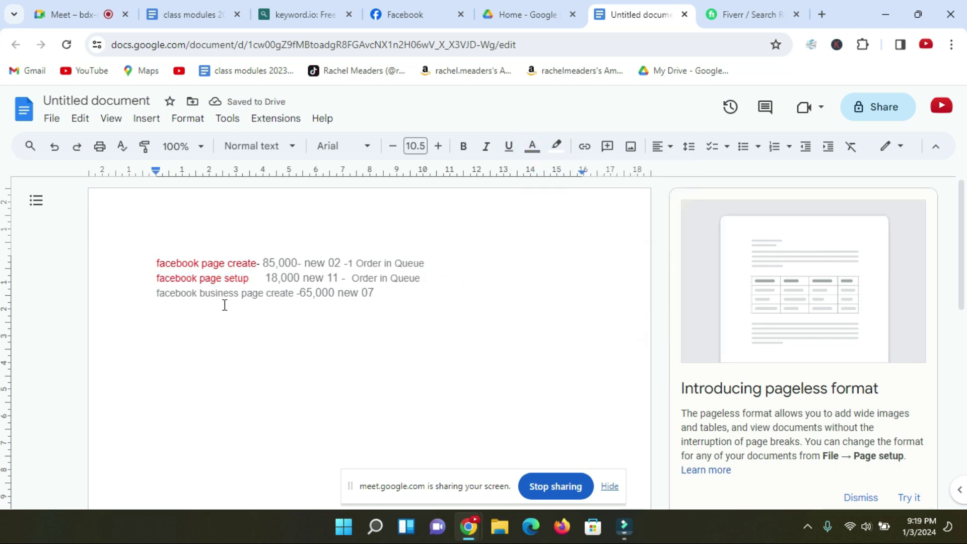
Step: Enter the label "Title :" on the last blank line below the keyword list
left_click(222, 356)
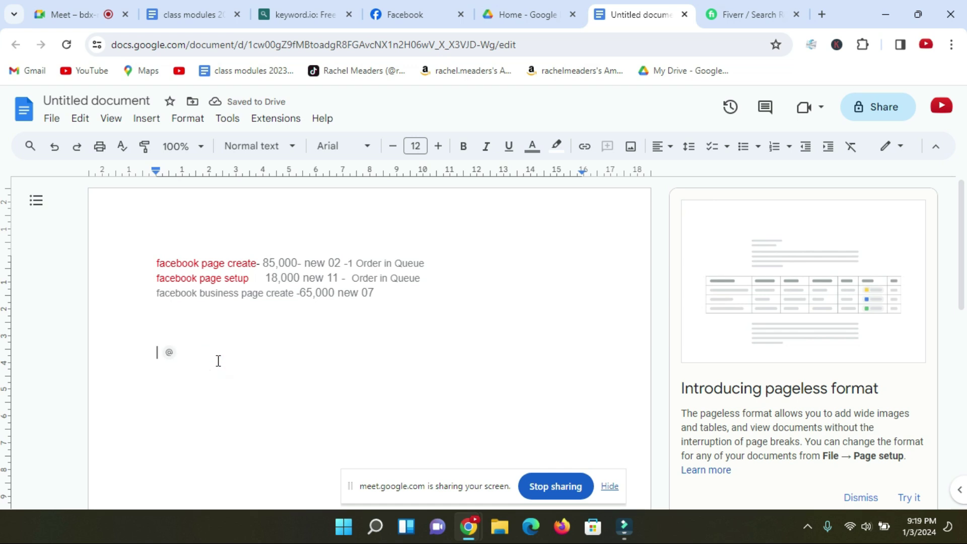
type("Ti")
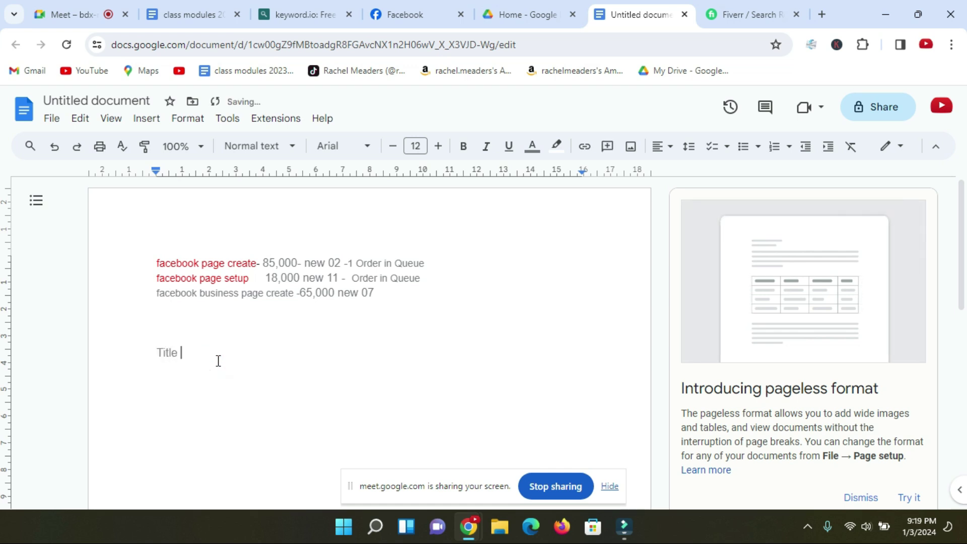
type("tle :")
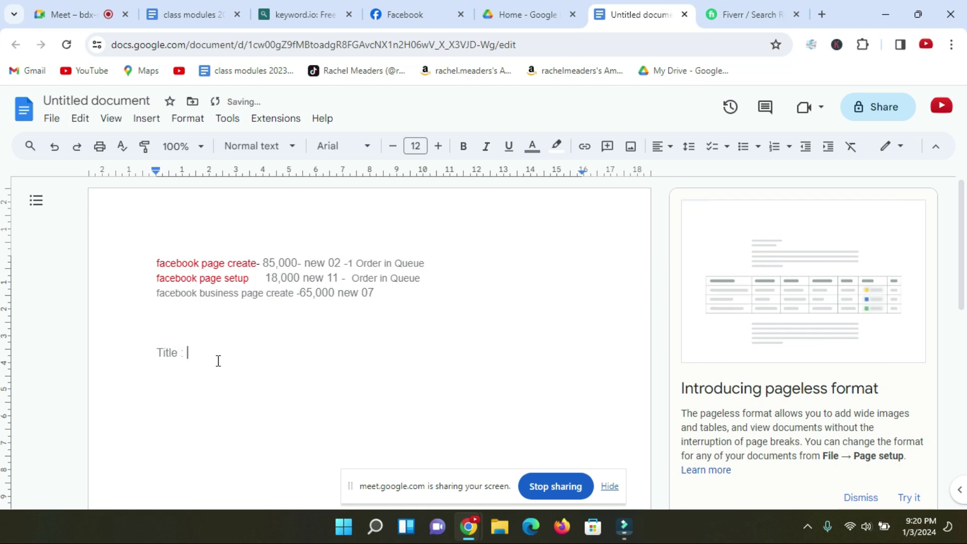
left_click(48, 13)
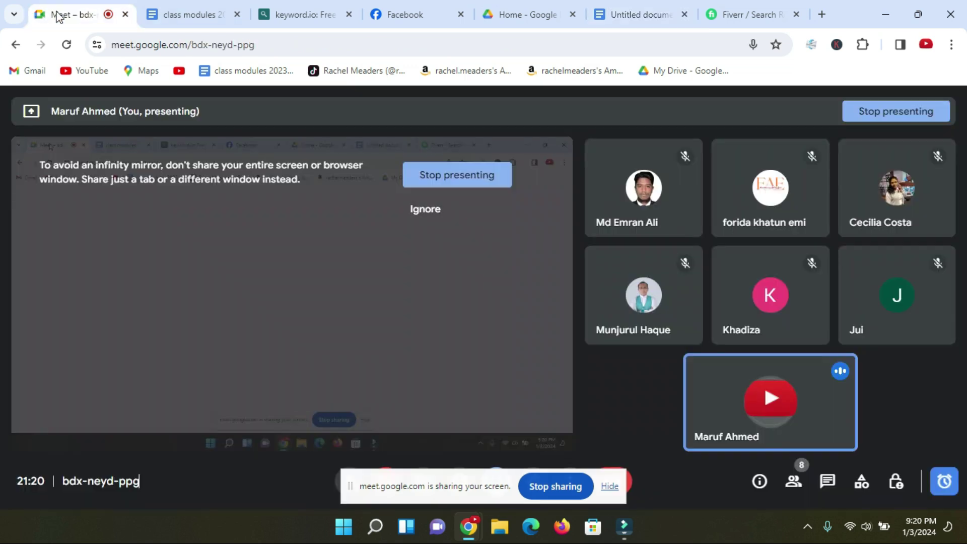
mouse_move(930, 302)
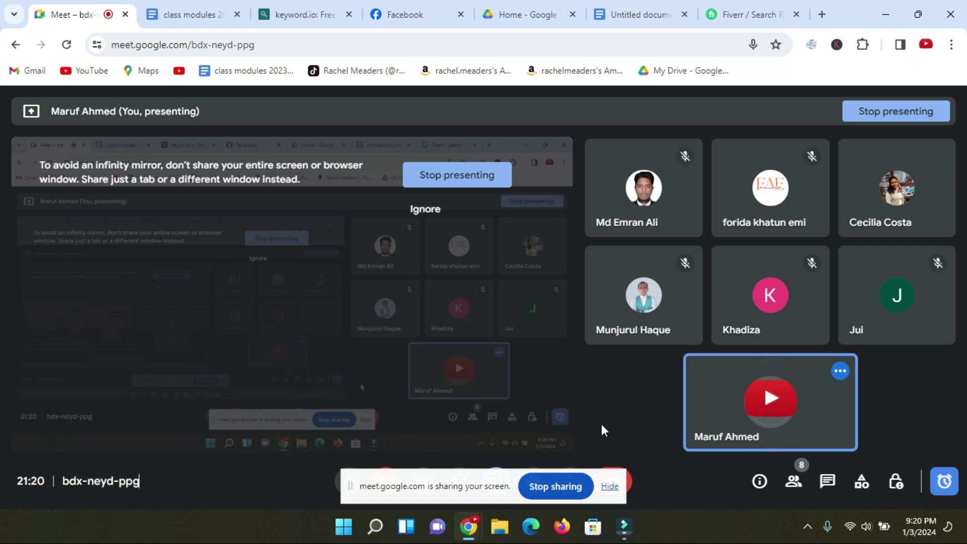
mouse_move(666, 228)
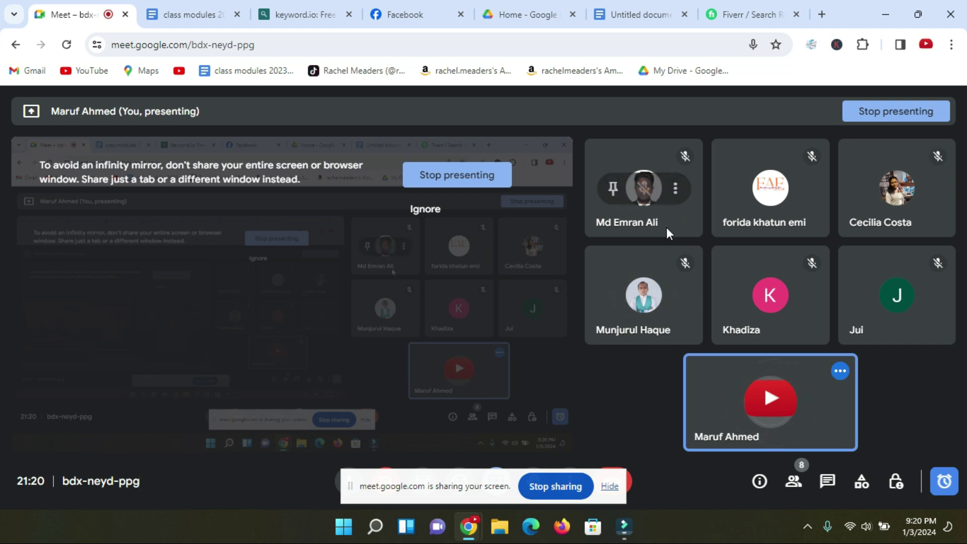
mouse_move(664, 261)
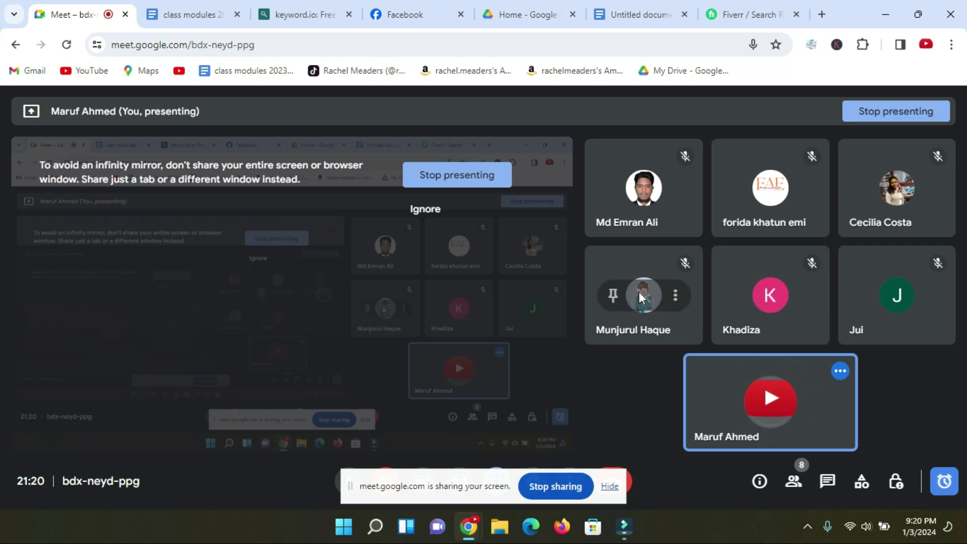
Step: Switch to the "class modules 2023" document and check the "short title" guideline for the gig title under Class 39
left_click(675, 8)
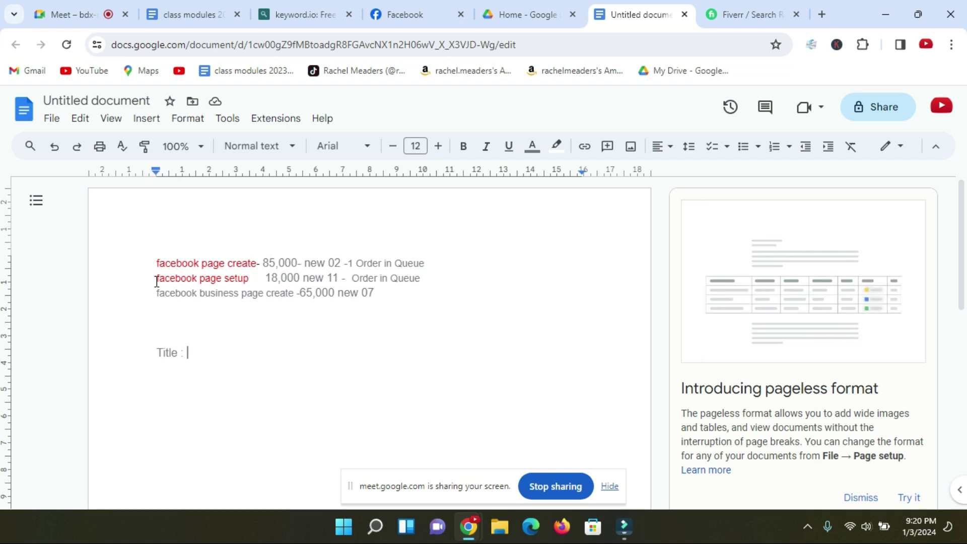
left_click(160, 232)
left_click(203, 354)
left_click(192, 20)
left_click_drag(182, 358, 229, 356)
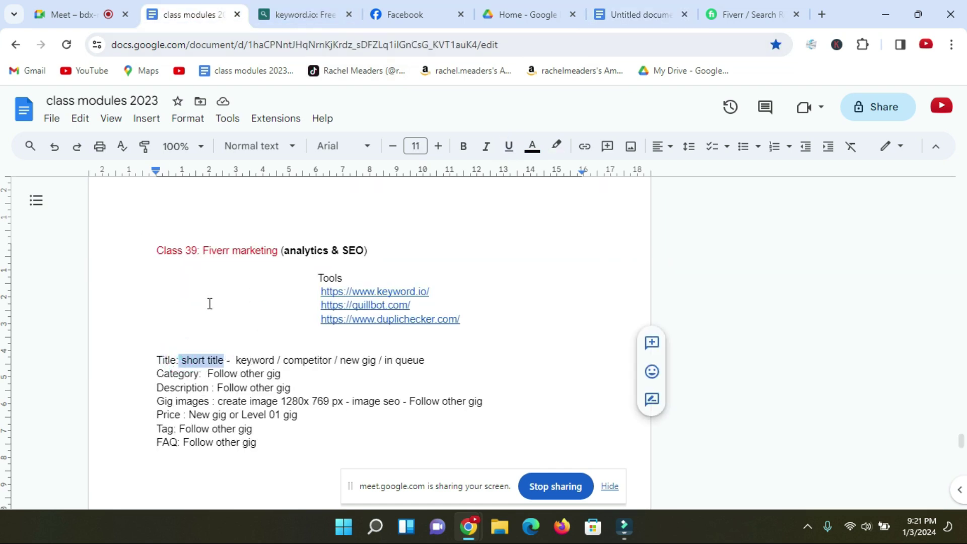
Step: Return to the untitled keyword document and place the cursor after the "Title :" label
left_click(642, 13)
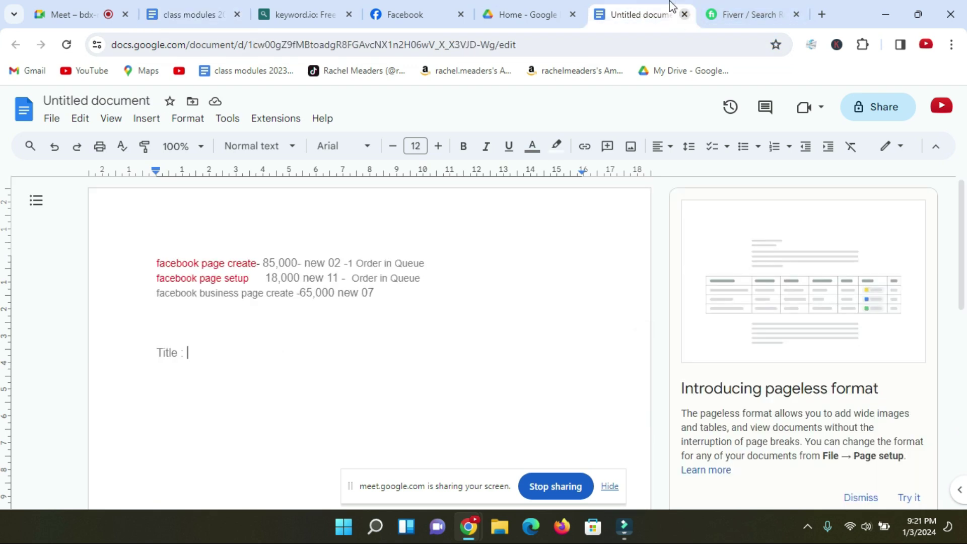
left_click_drag(156, 262, 380, 295)
left_click(252, 349)
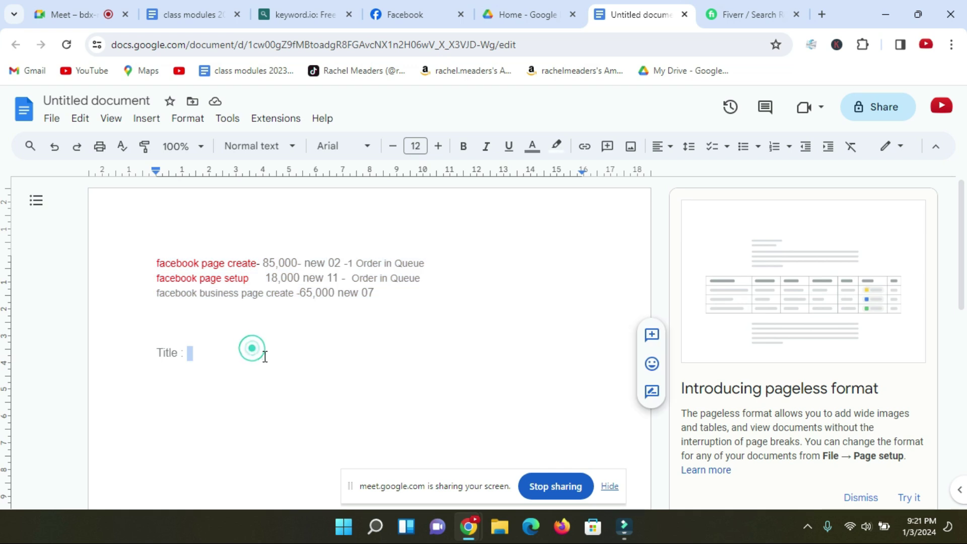
left_click(251, 356)
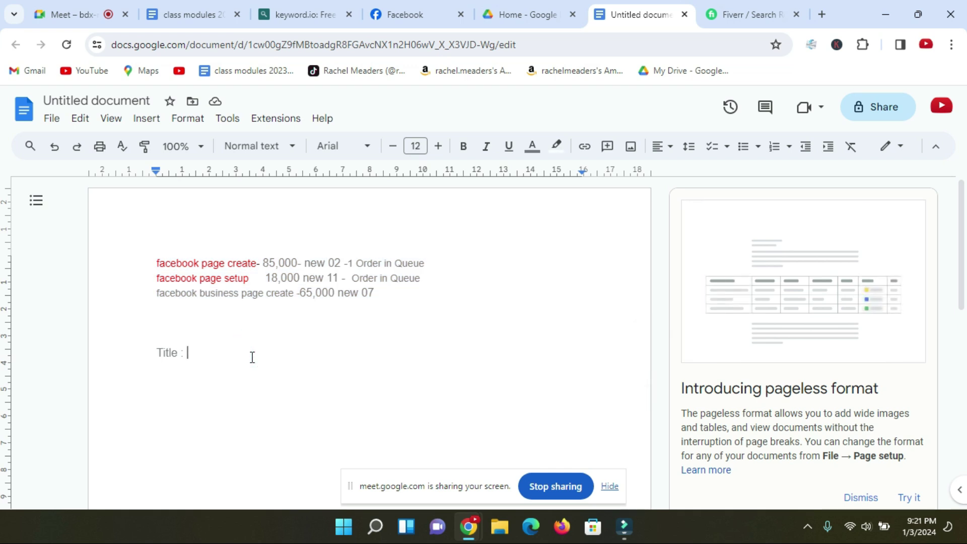
type("i wi")
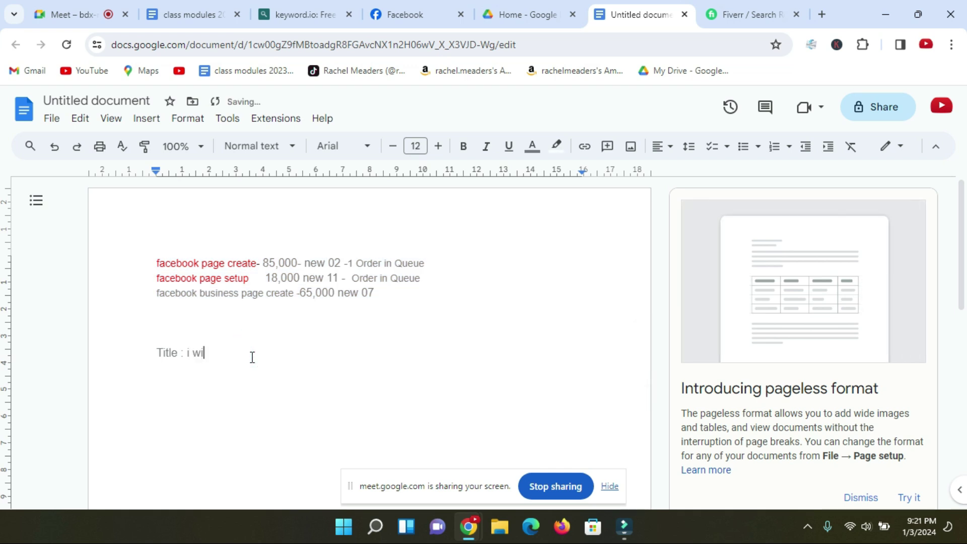
type("ll do")
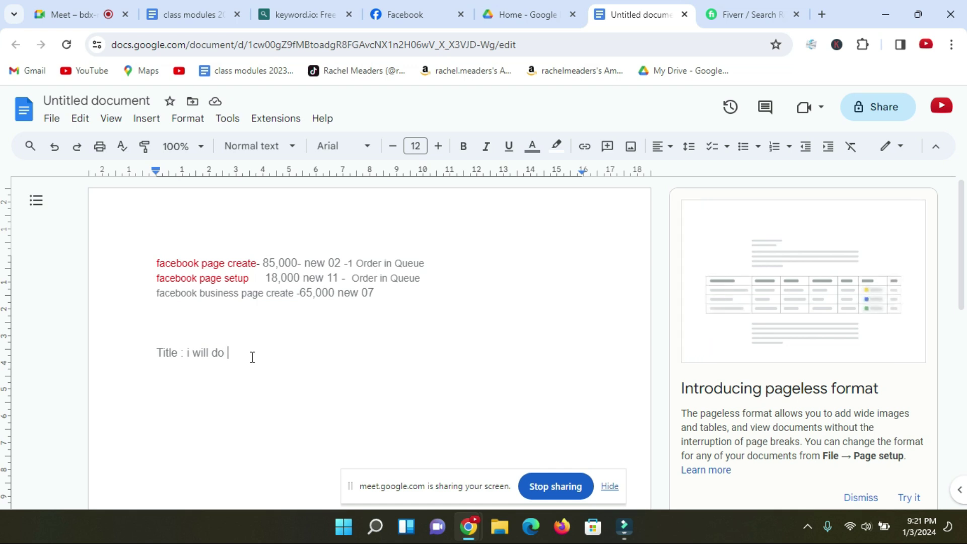
key("BackSpace")
key("BackSpace")
key("BackSpace")
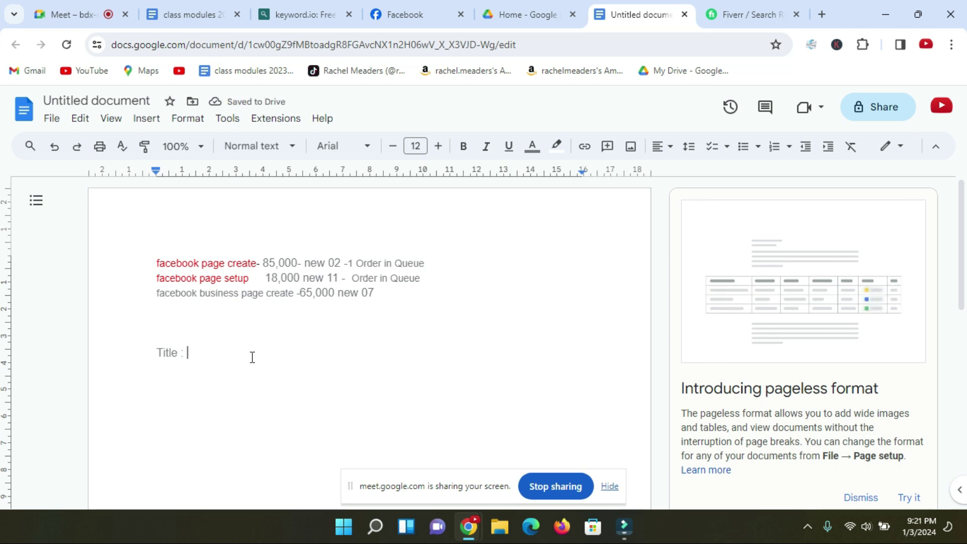
Step: Enter "facebook business page create" after the "Title :" label
type("faceb")
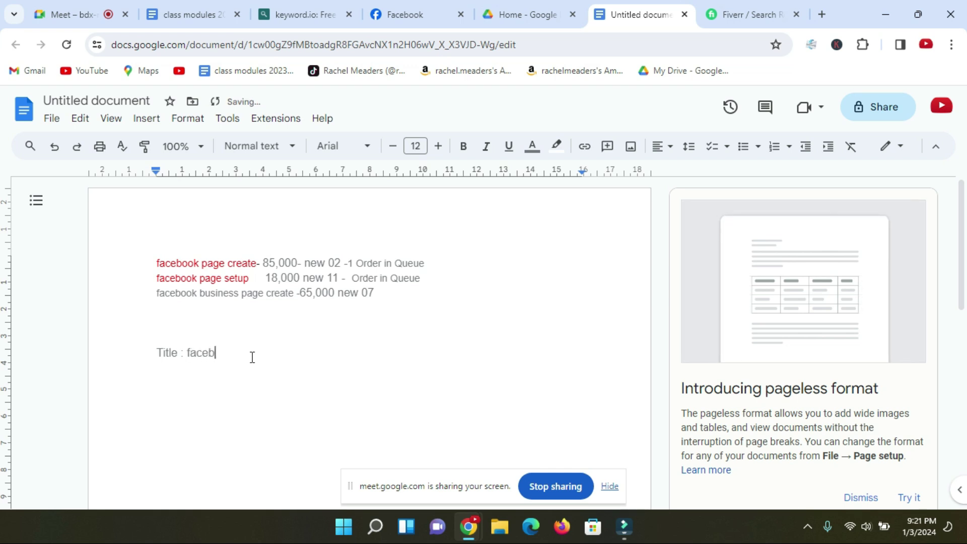
type("ook bu")
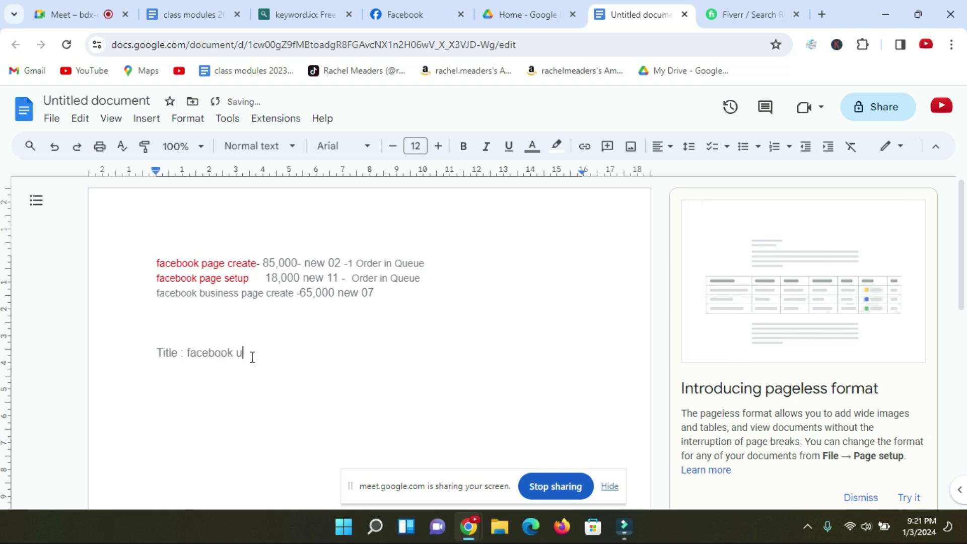
key("BackSpace")
type("busn")
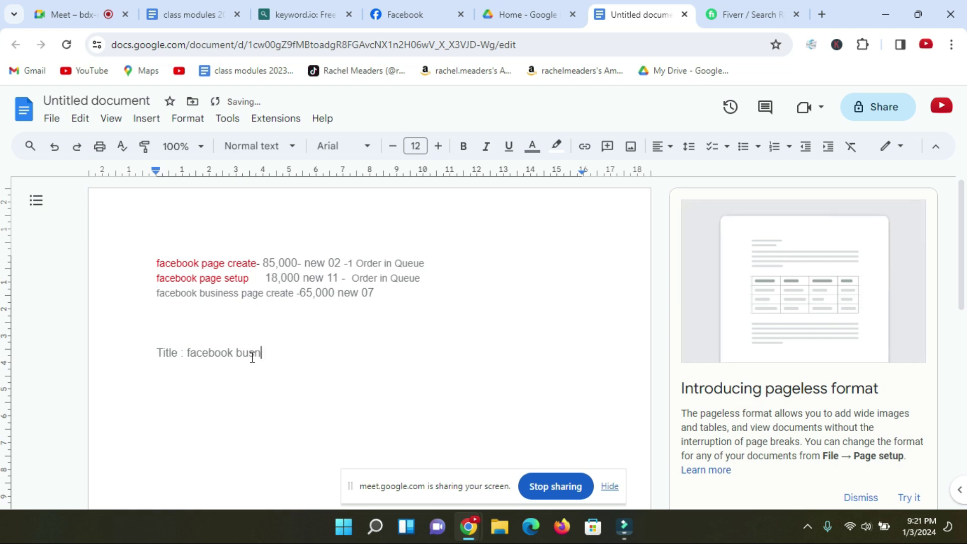
key("BackSpace")
type("iness ")
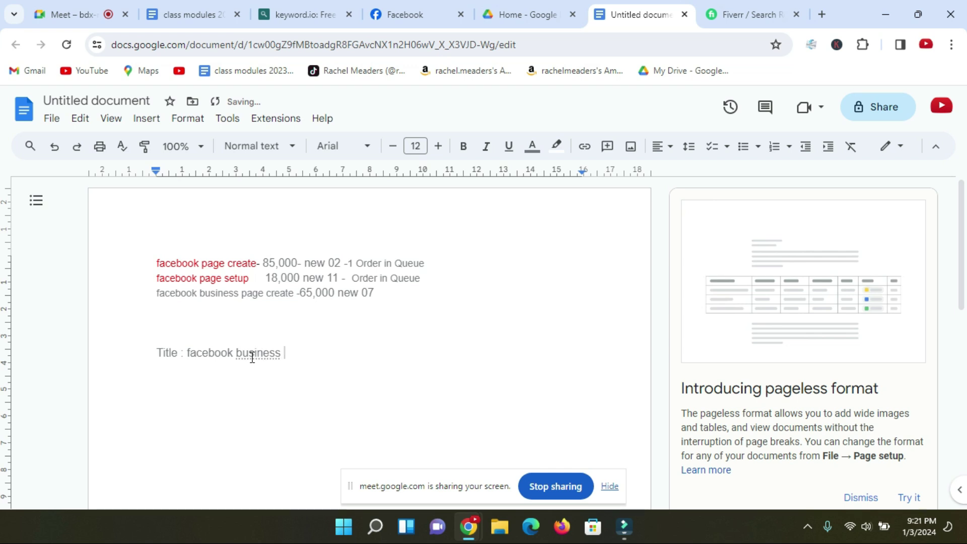
type("page create")
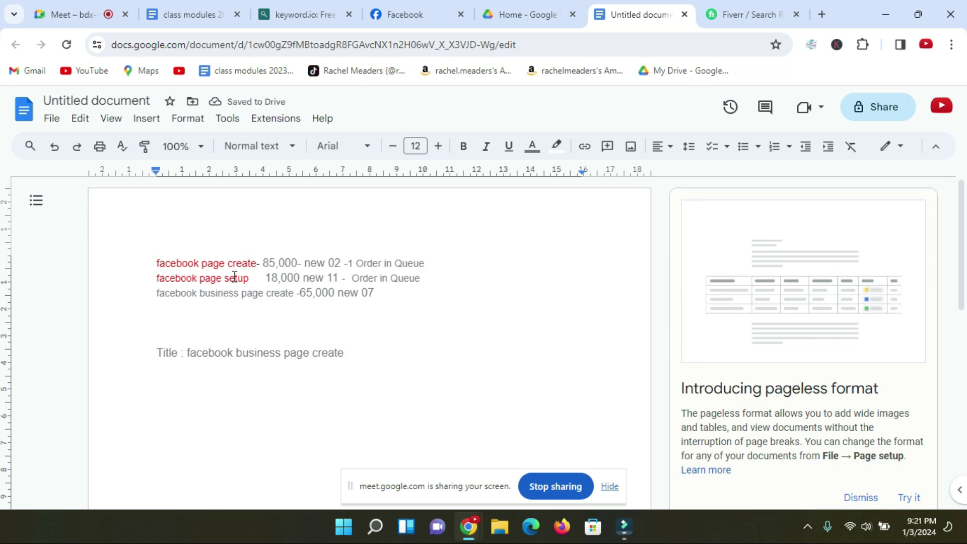
Step: Review the two red keywords and append "and setup" to the end of the gig title
left_click_drag(262, 278, 294, 280)
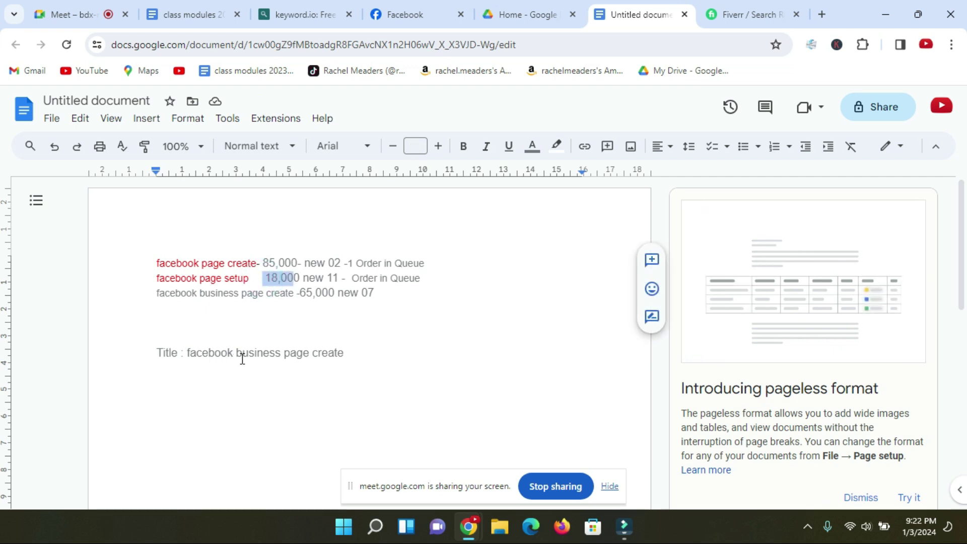
left_click(361, 344)
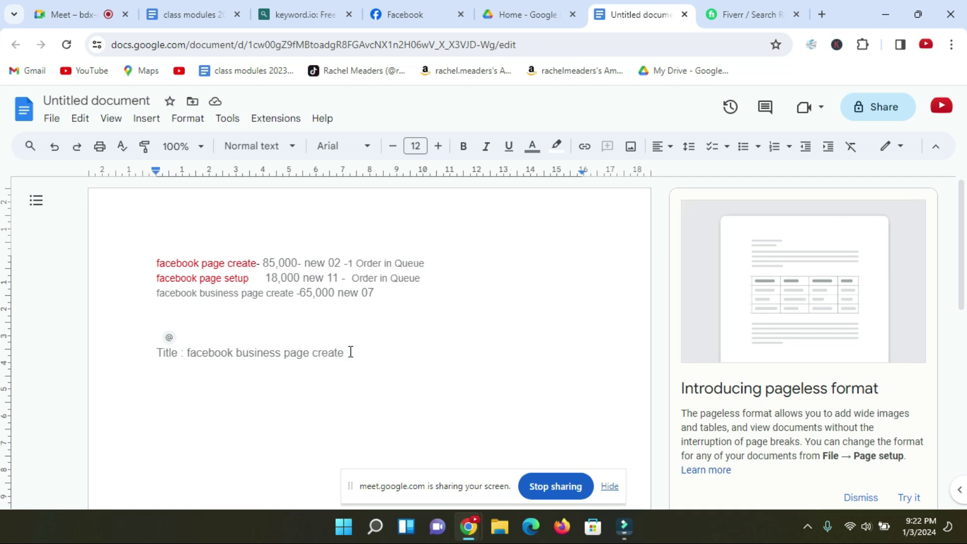
left_click_drag(156, 262, 256, 263)
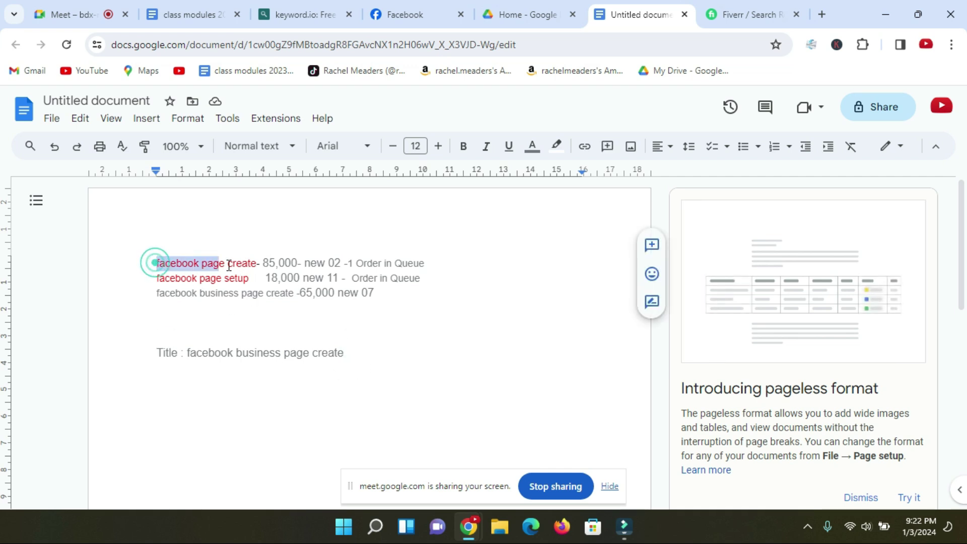
left_click_drag(151, 276, 250, 279)
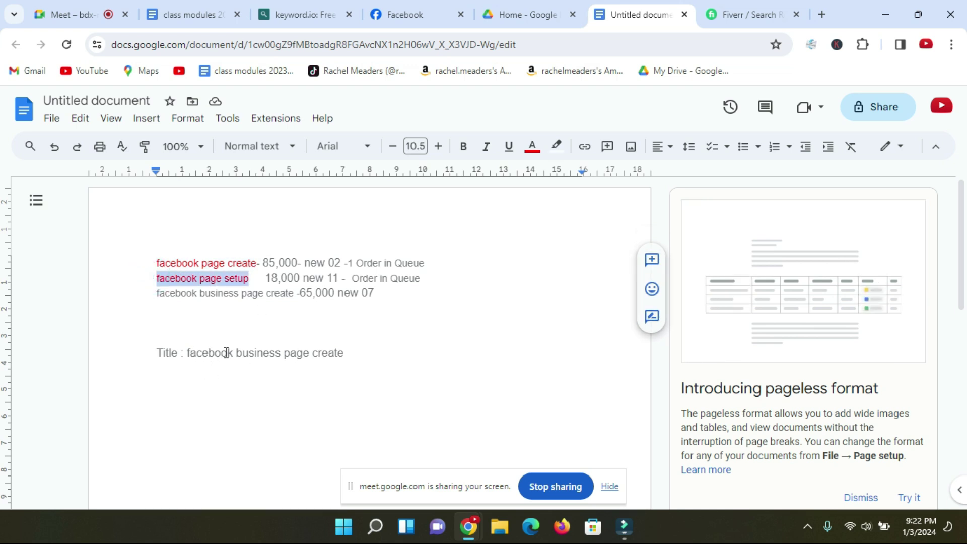
left_click(366, 352)
type("and setup")
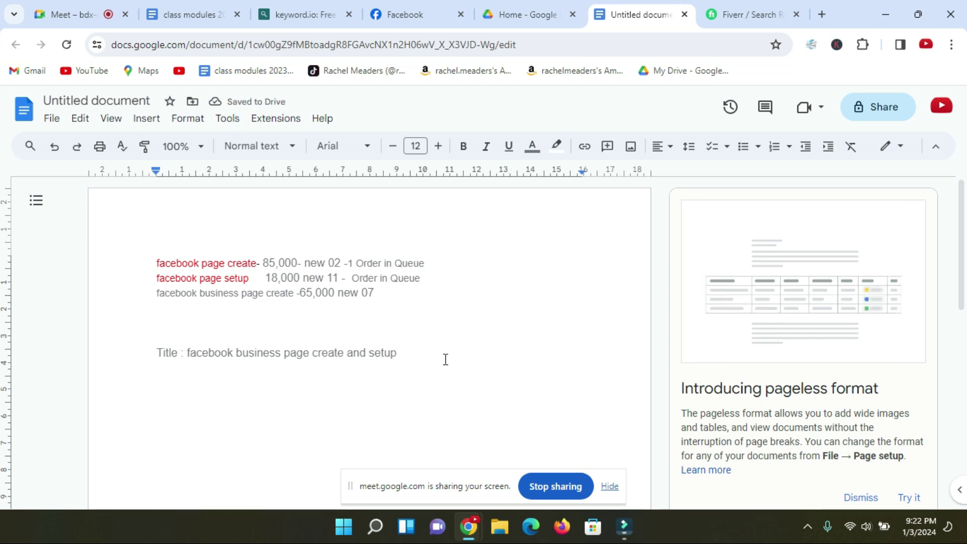
Step: Compare the gig title word by word with the three listed keywords to check which of them it covers
left_click_drag(157, 263, 248, 262)
left_click(287, 319)
left_click_drag(184, 352, 228, 352)
left_click(281, 352)
left_click_drag(311, 353, 334, 355)
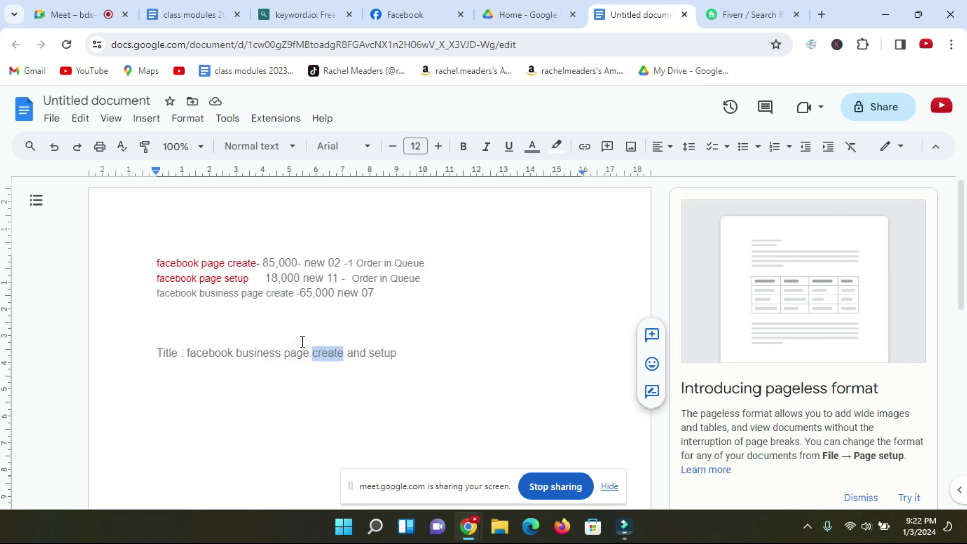
left_click(160, 293)
left_click_drag(161, 293, 293, 292)
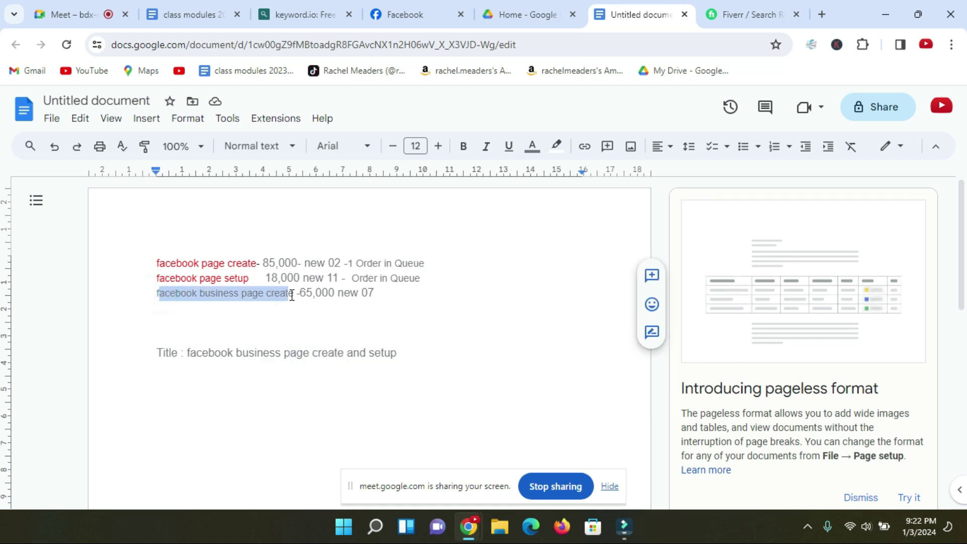
left_click_drag(189, 353, 345, 352)
left_click(347, 319)
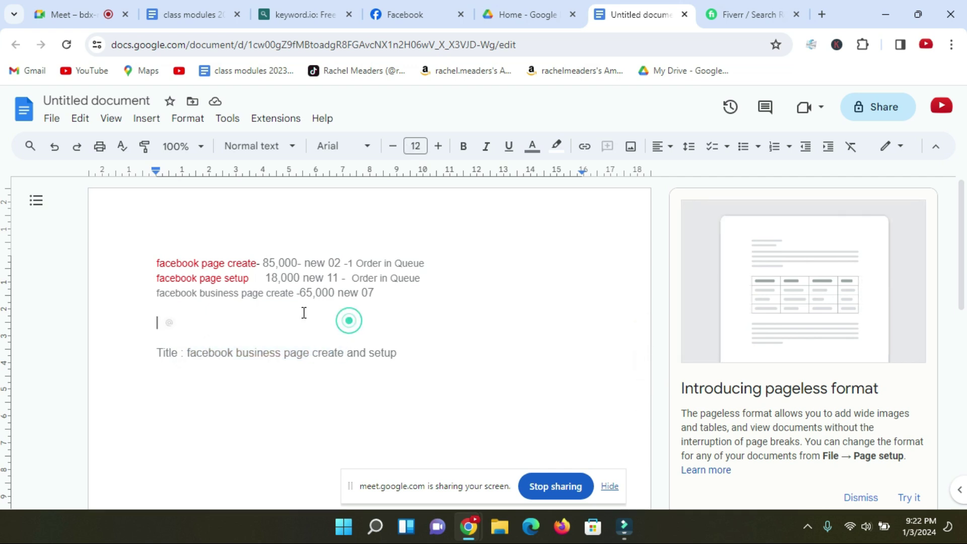
left_click_drag(157, 278, 249, 281)
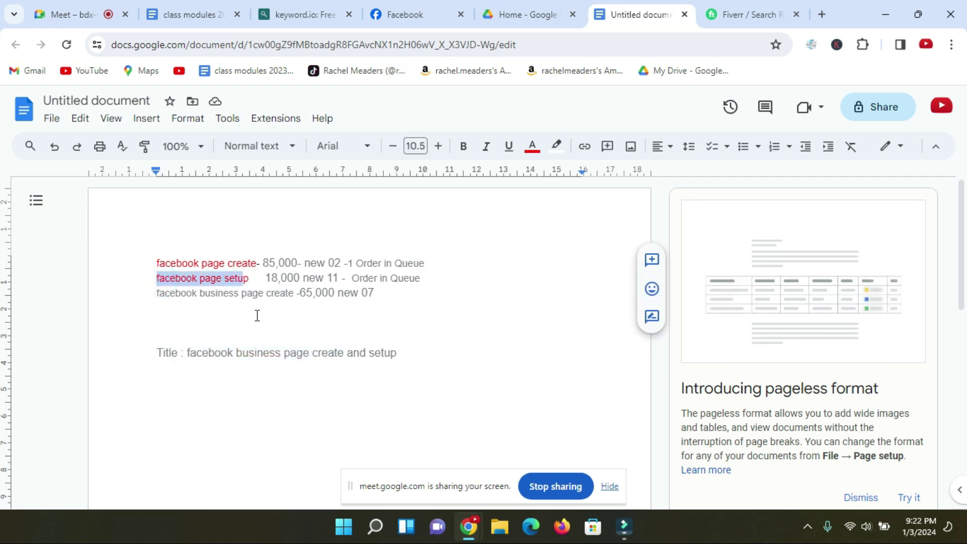
left_click_drag(185, 352, 233, 353)
double_click(282, 352)
left_click(373, 353)
left_click(425, 352)
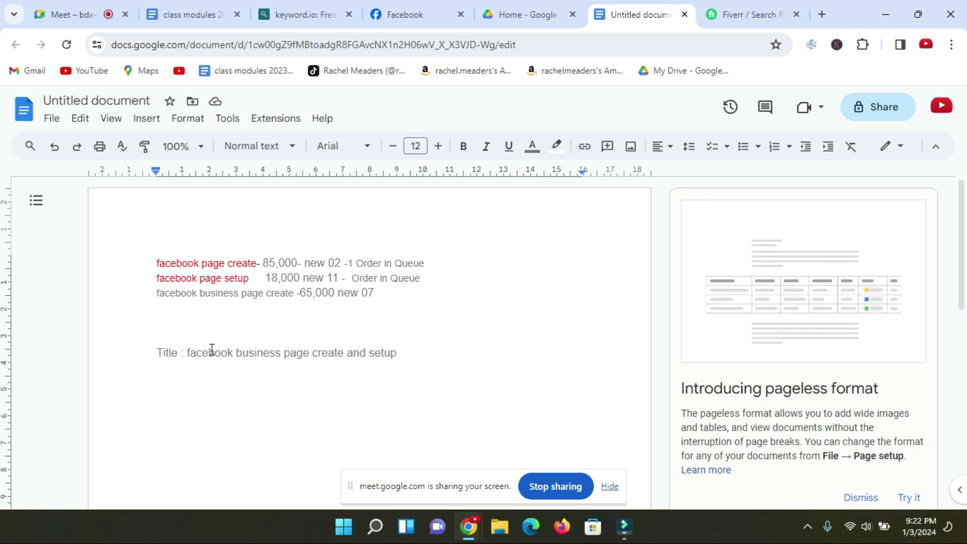
Step: Insert "i will do" before "facebook business page create and setup" in the title and add two line breaks after it
left_click(186, 352)
type(": i will do")
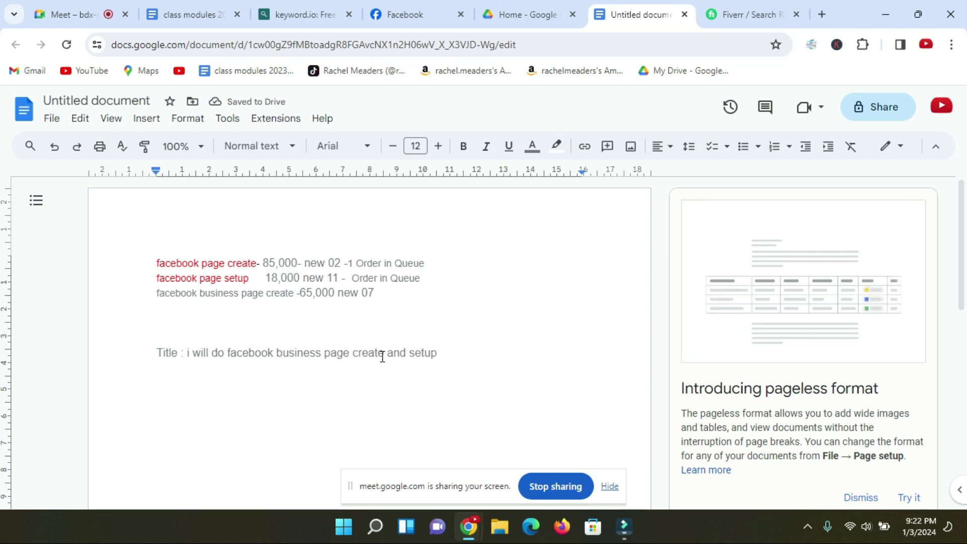
left_click(449, 352)
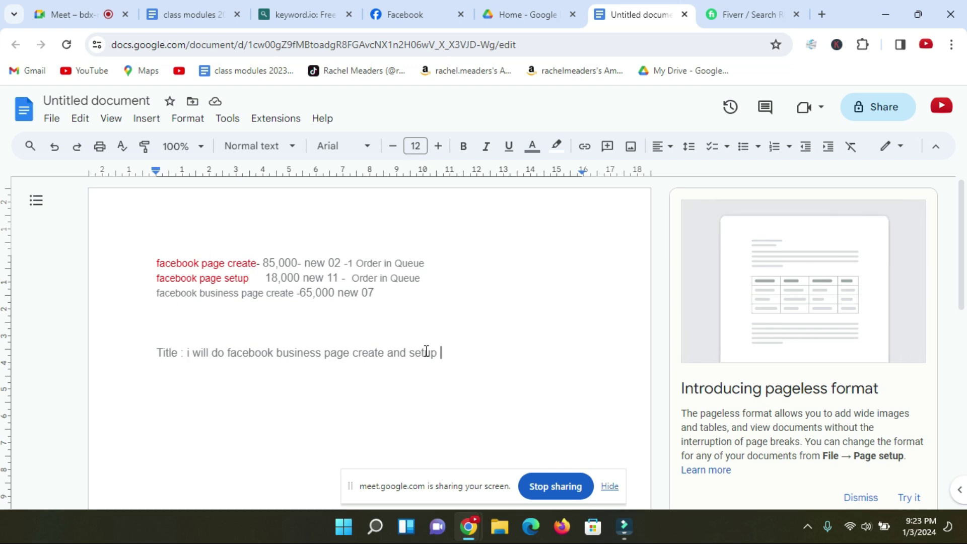
key("Return")
key("Return")
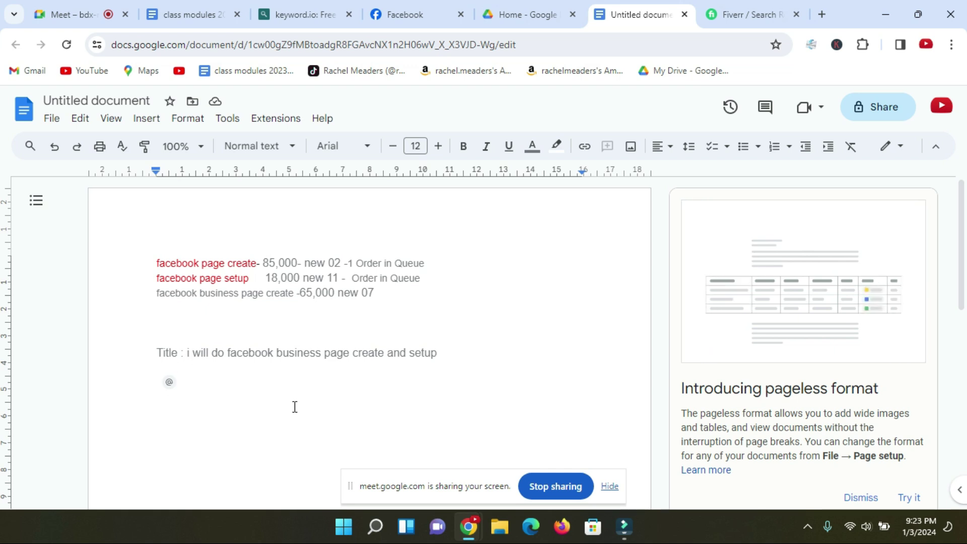
Step: Switch to the "class modules 2023" document and review the Title and Category guidelines under Class 39
left_click(204, 16)
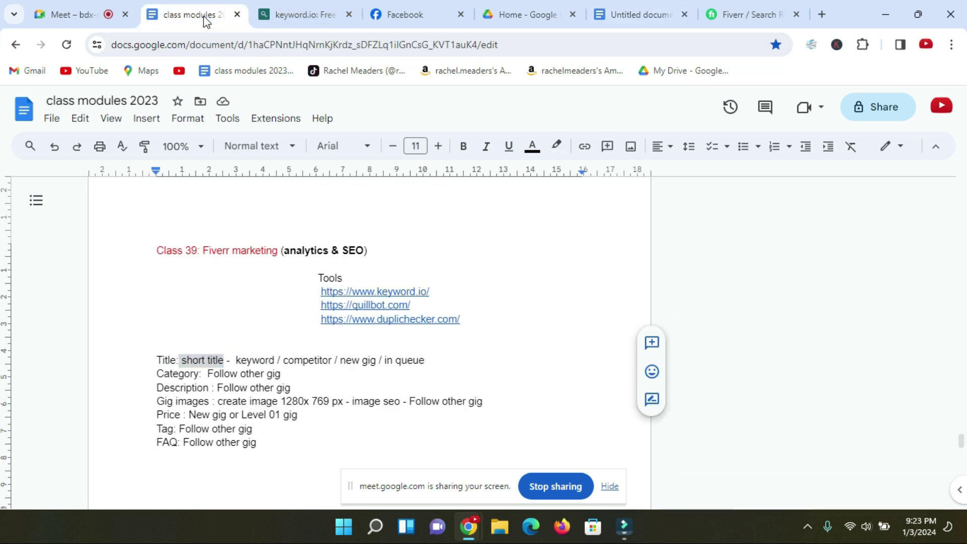
left_click(229, 339)
left_click_drag(178, 359, 438, 364)
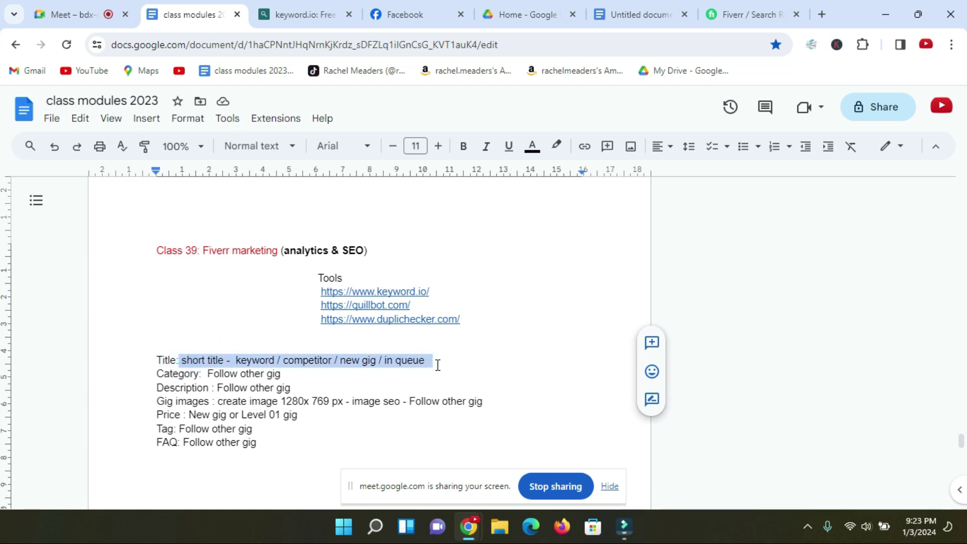
left_click(475, 363)
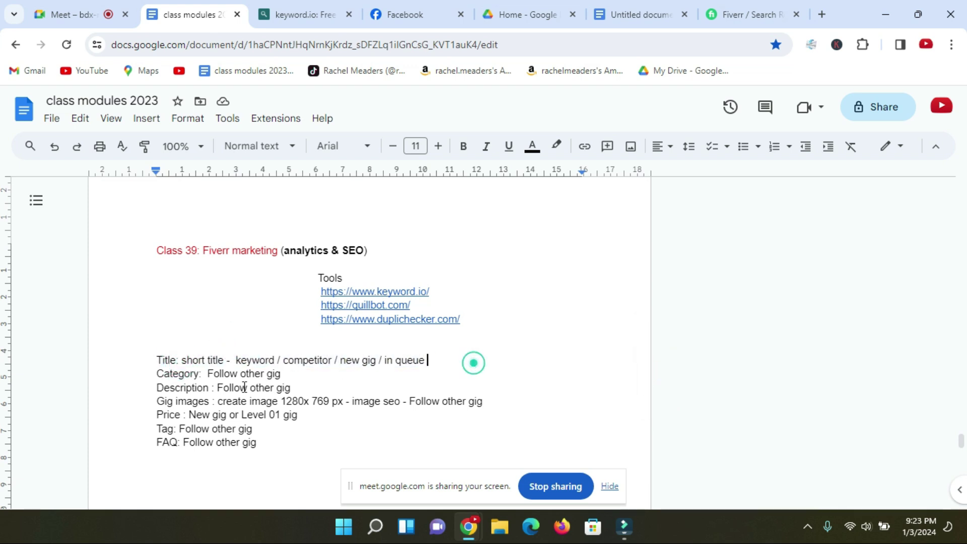
double_click(209, 375)
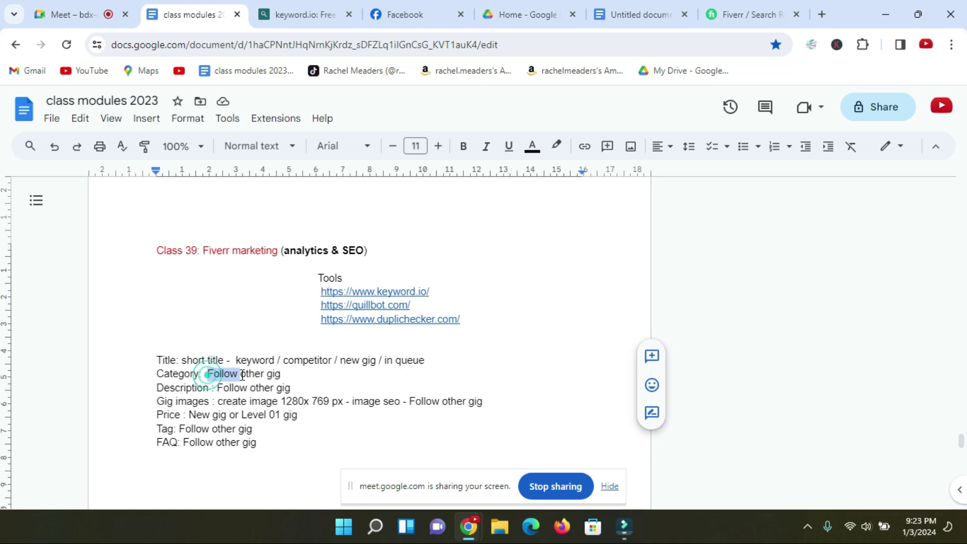
left_click(156, 375)
double_click(208, 375)
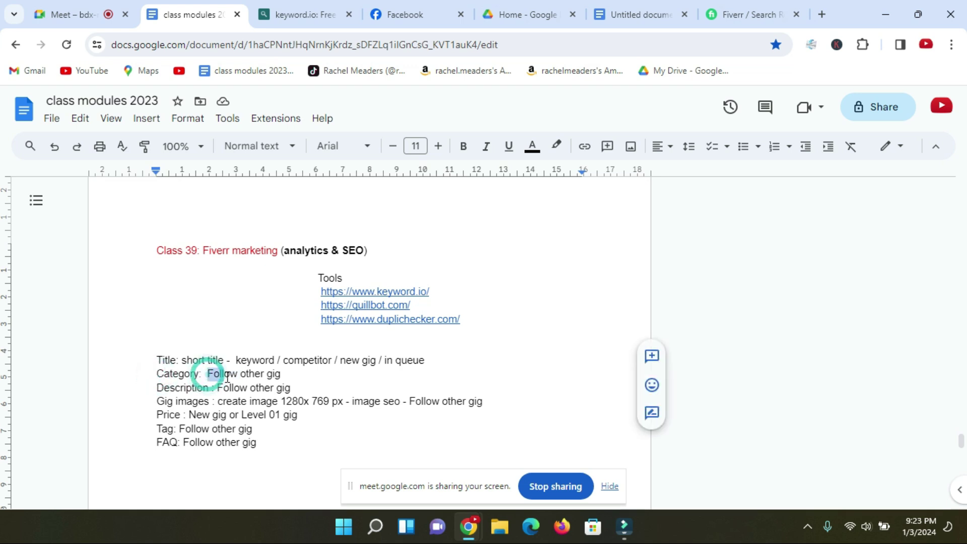
left_click(247, 374)
left_click_drag(207, 373, 282, 375)
left_click(303, 384)
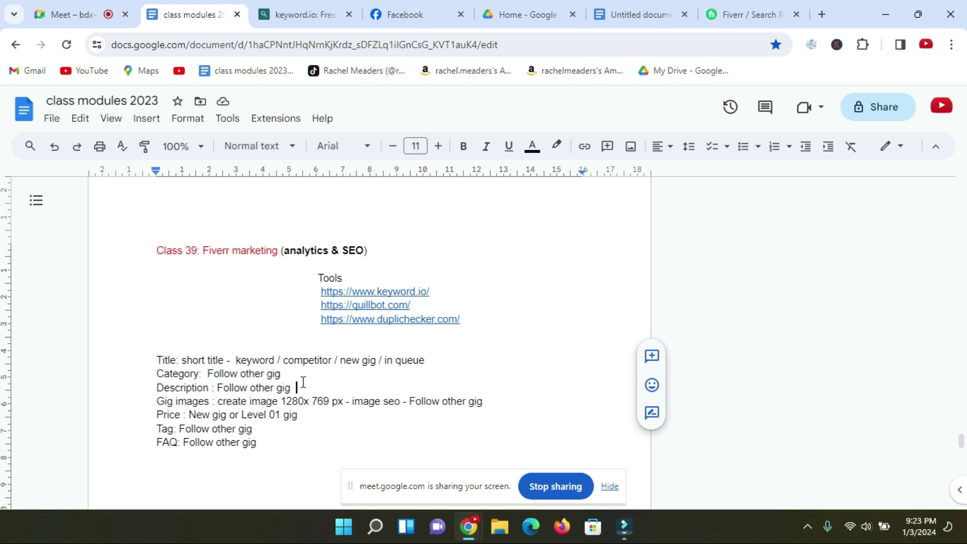
Step: Return to the Fiverr results for "facebook business page create" and open the four Fiverr's Choice gigs in separate browser tabs
left_click(740, 14)
scroll(496, 261, "up", 5)
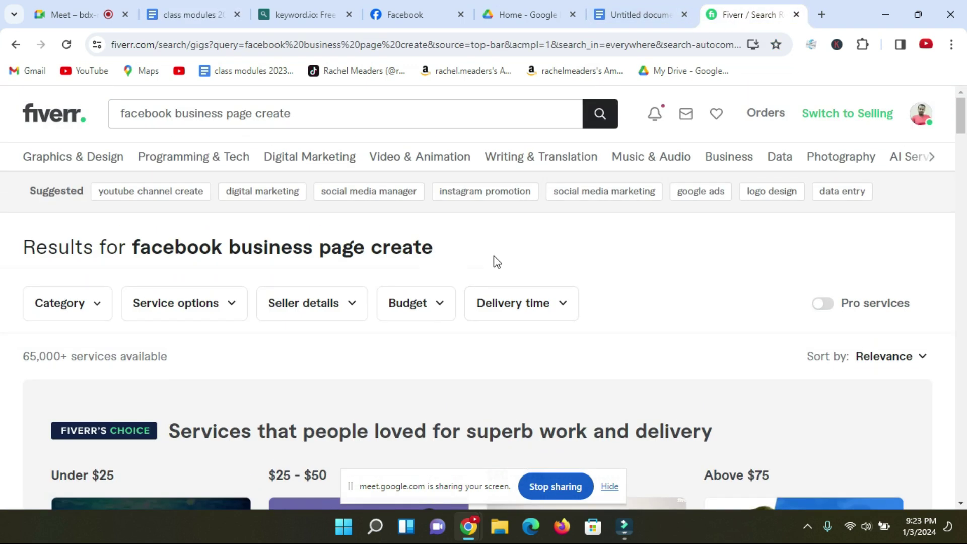
left_click(336, 114)
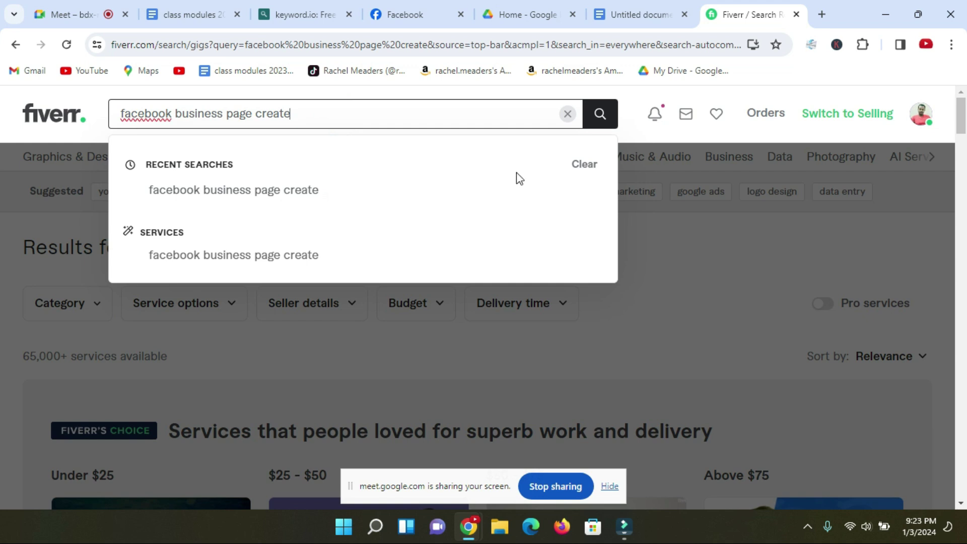
left_click(701, 269)
scroll(256, 262, "down", 5)
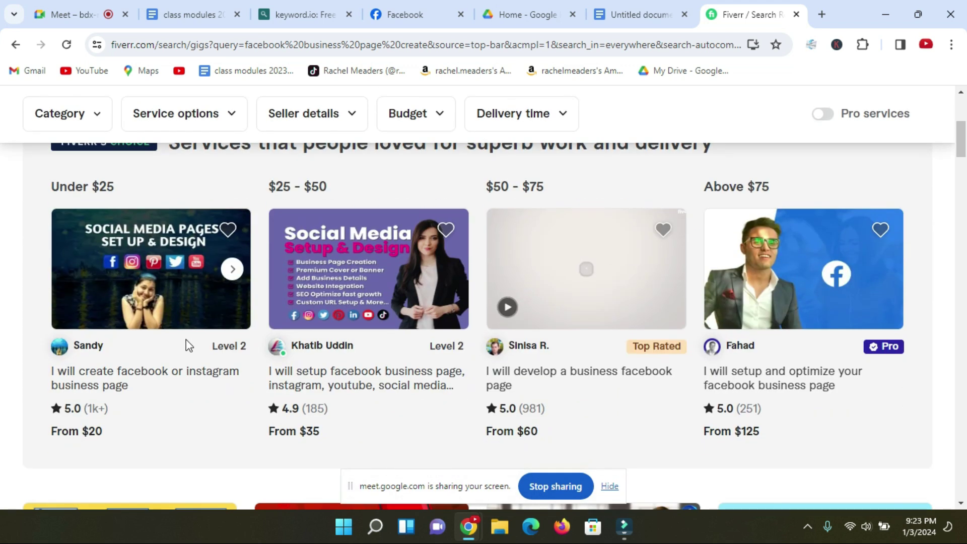
left_click(183, 370, "ctrl")
left_click(347, 378, "ctrl")
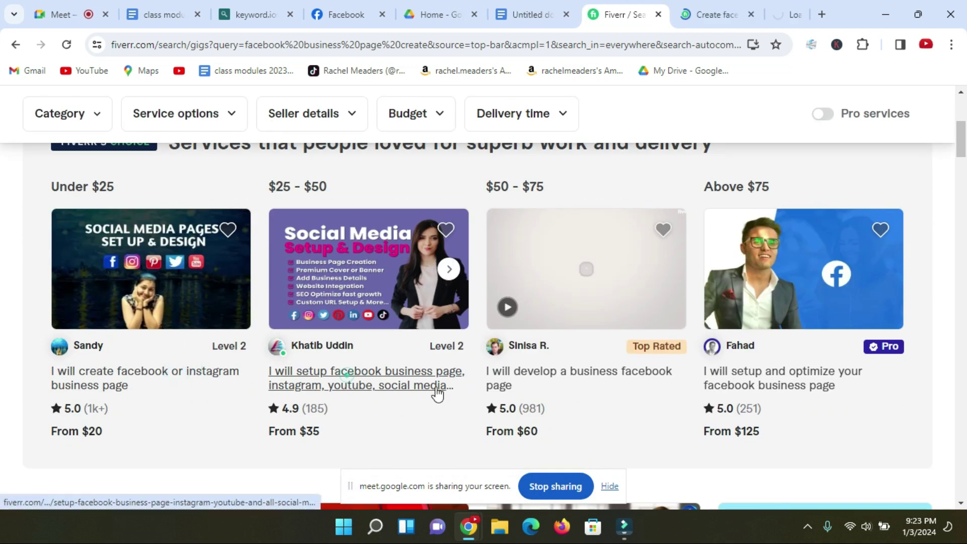
left_click(539, 377, "ctrl")
left_click(739, 378, "ctrl")
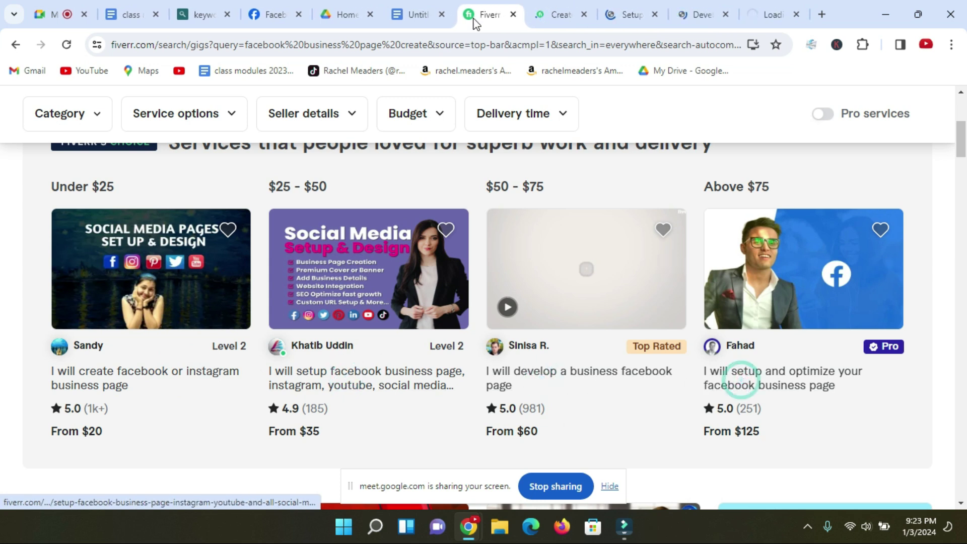
Step: Compare the category paths of the first three opened gigs, dismissing the first-order discount offer on the second one
left_click(550, 16)
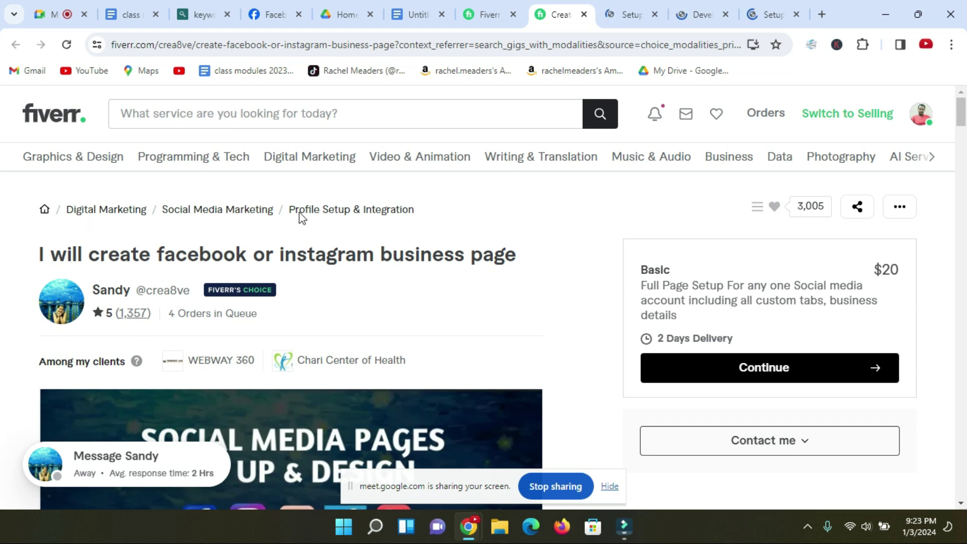
left_click(627, 15)
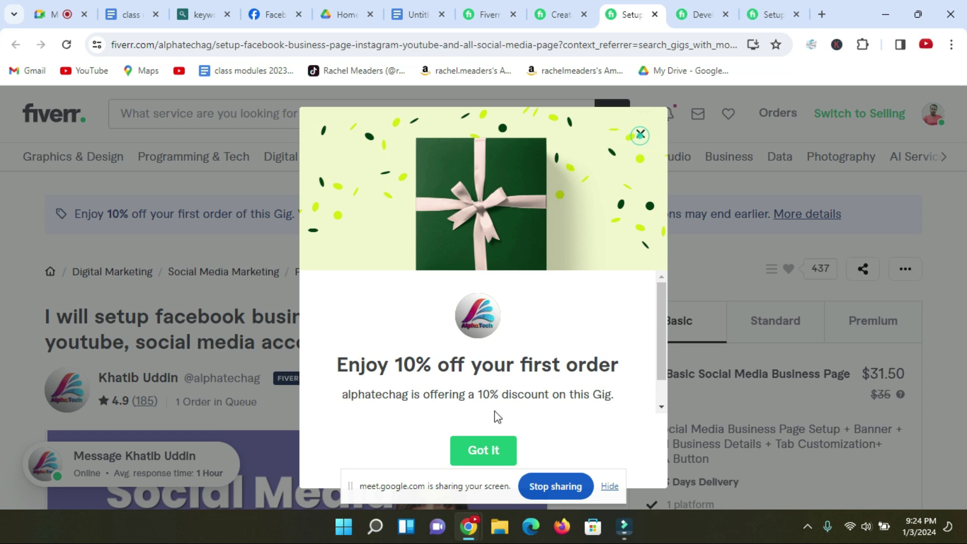
left_click(487, 452)
left_click(639, 134)
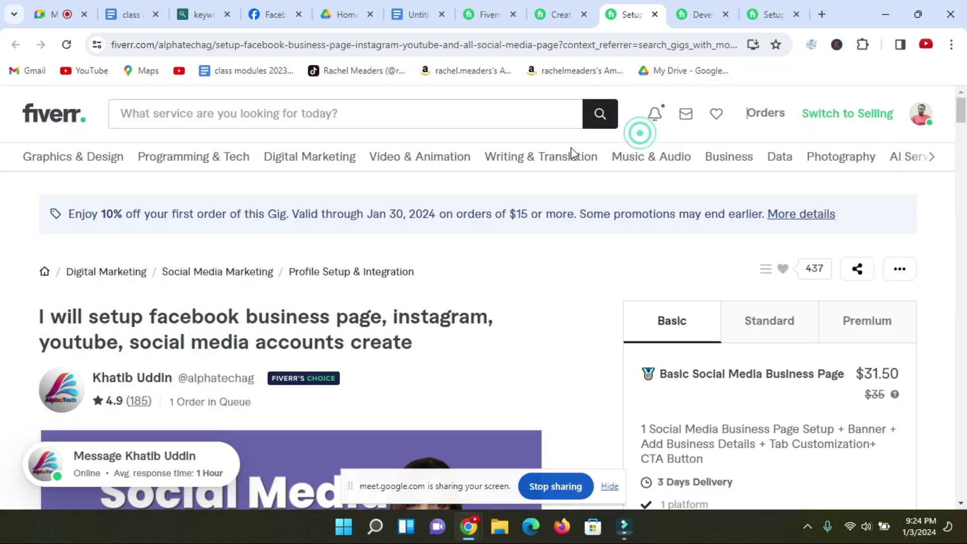
left_click(101, 433)
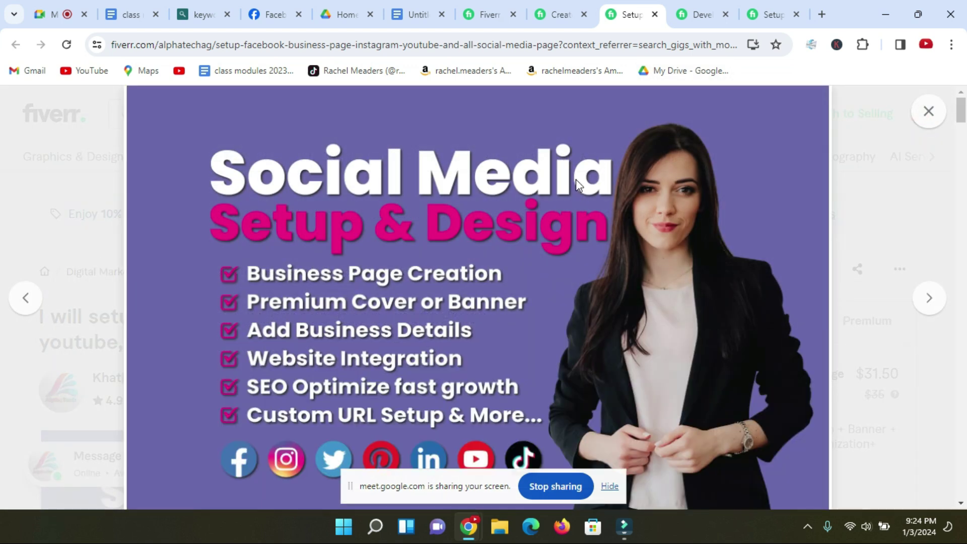
left_click(929, 115)
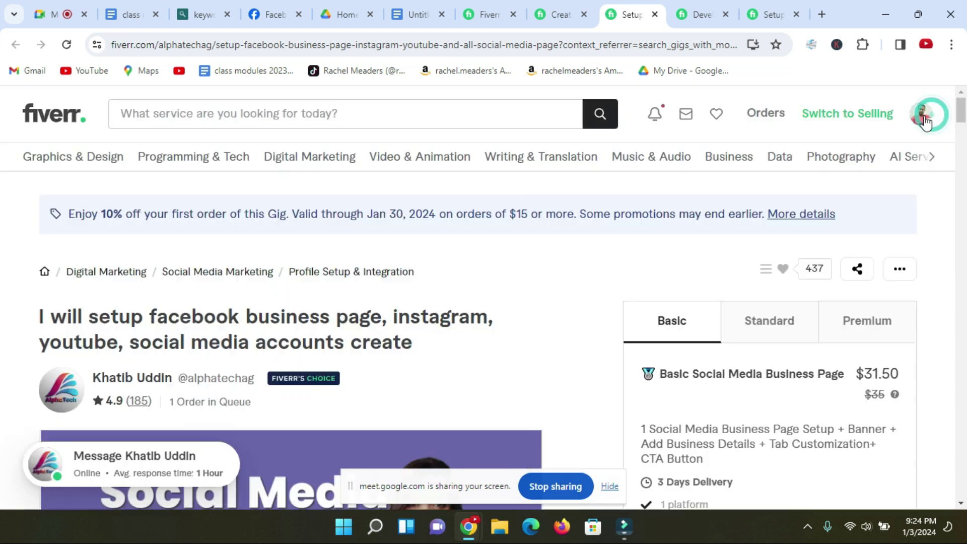
left_click(705, 15)
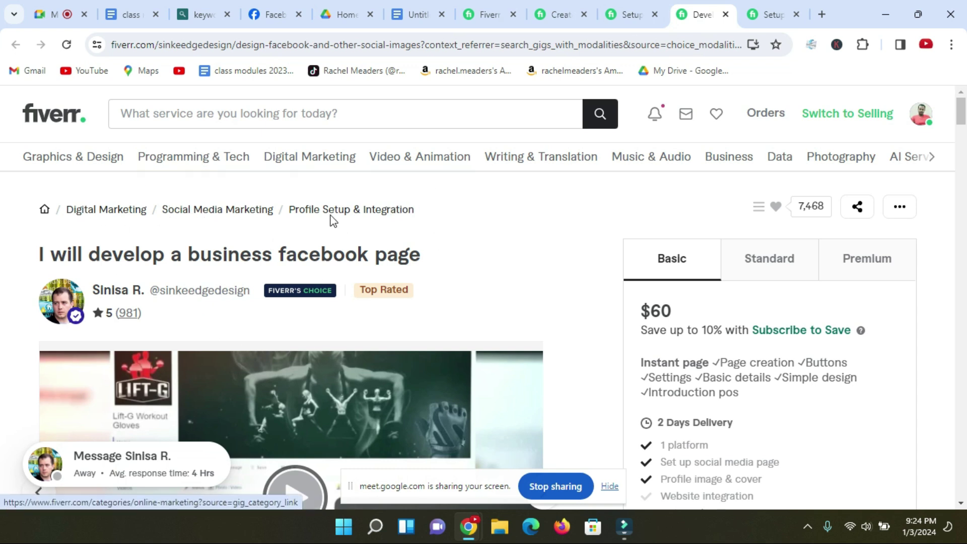
Step: Copy the category path from the "I will develop a business facebook page" gig into the untitled document below the title, followed by two line breaks
left_click_drag(462, 209, 61, 207)
key("ctrl+c")
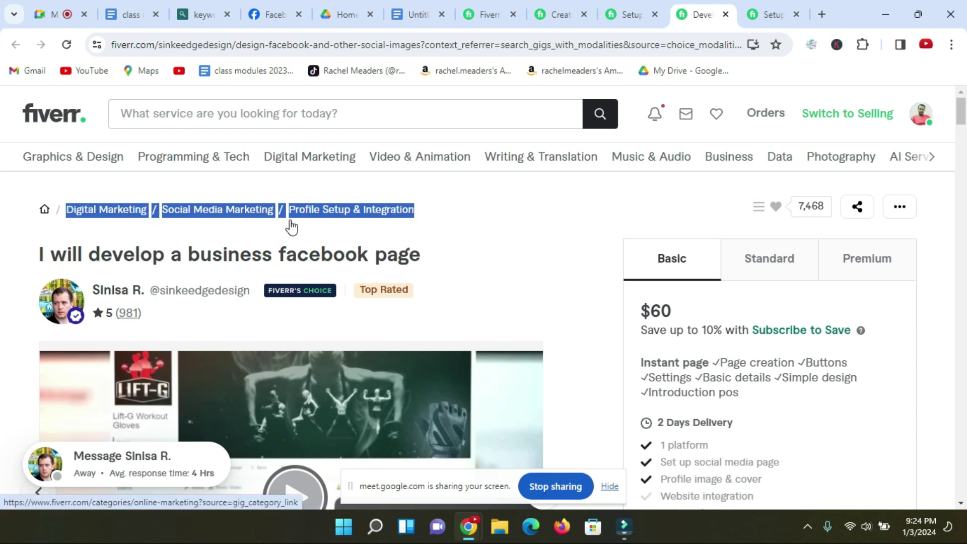
left_click(405, 13)
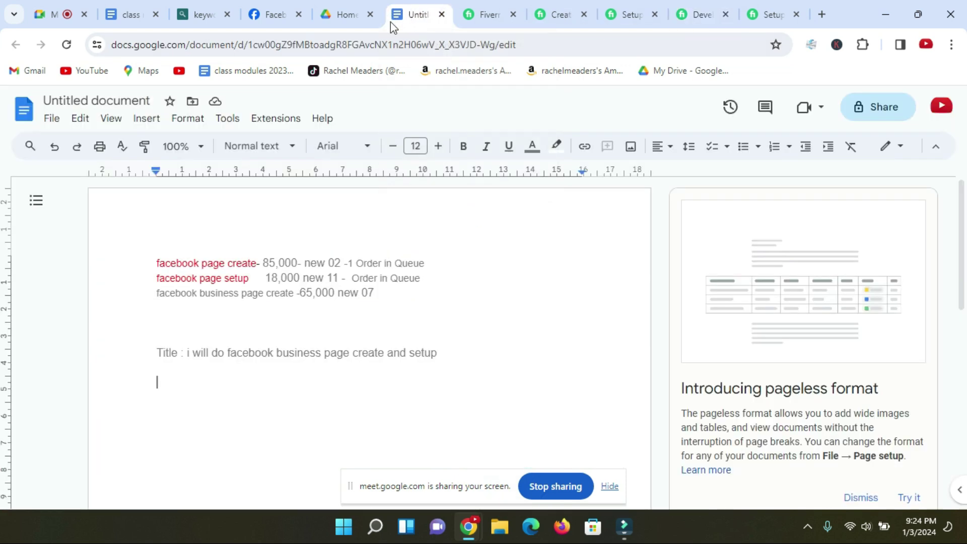
key("ctrl+v")
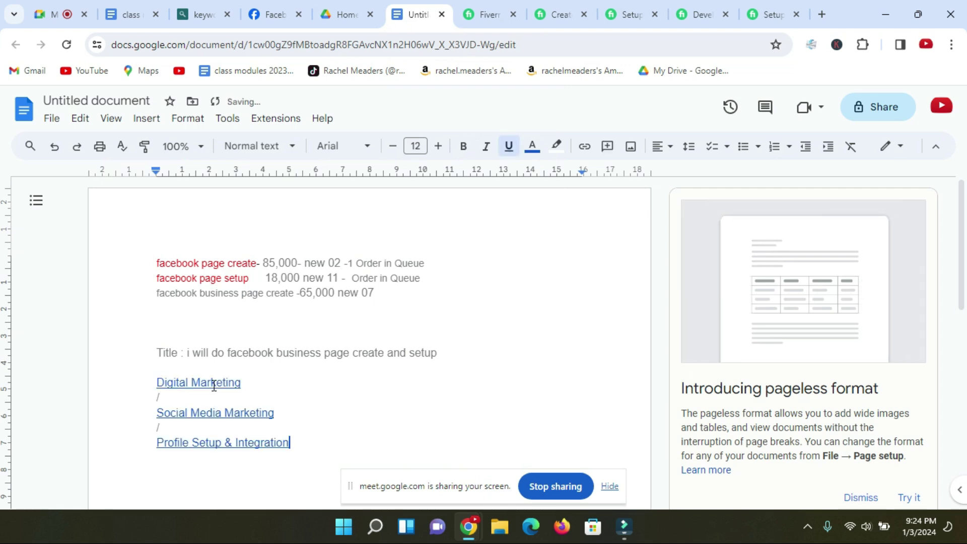
scroll(347, 404, "down", 2)
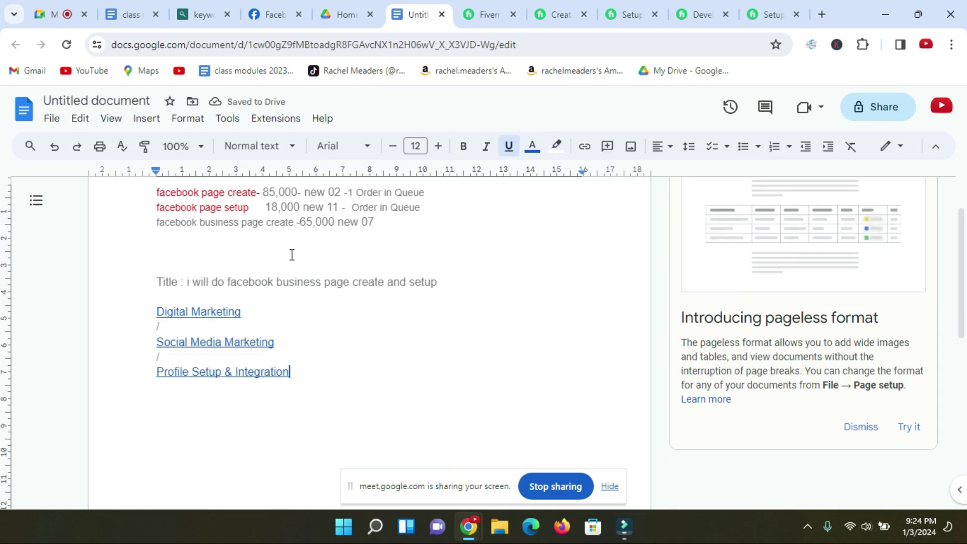
key("Return")
key("Return")
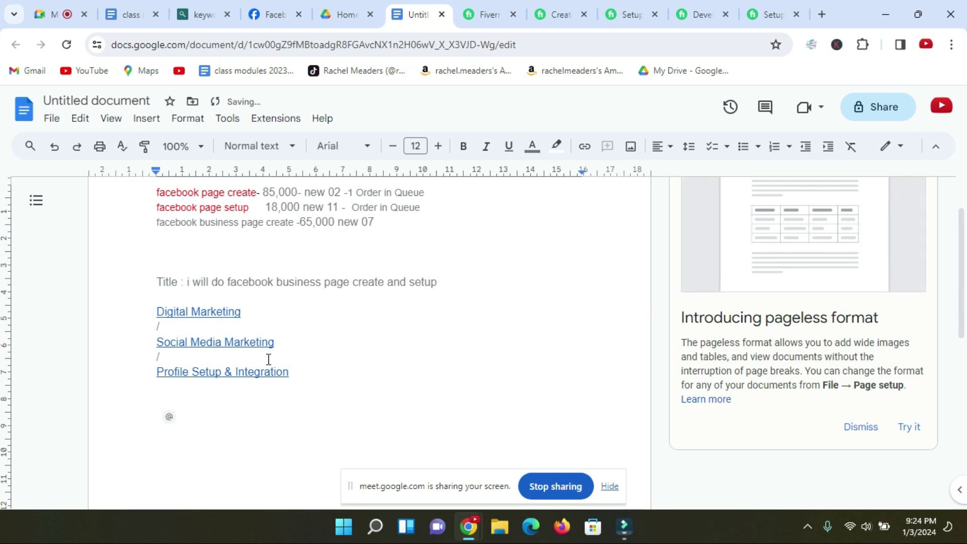
Step: Switch to the "class modules 2023" document and review the Category and Description guidelines under Class 39
left_click(470, 14)
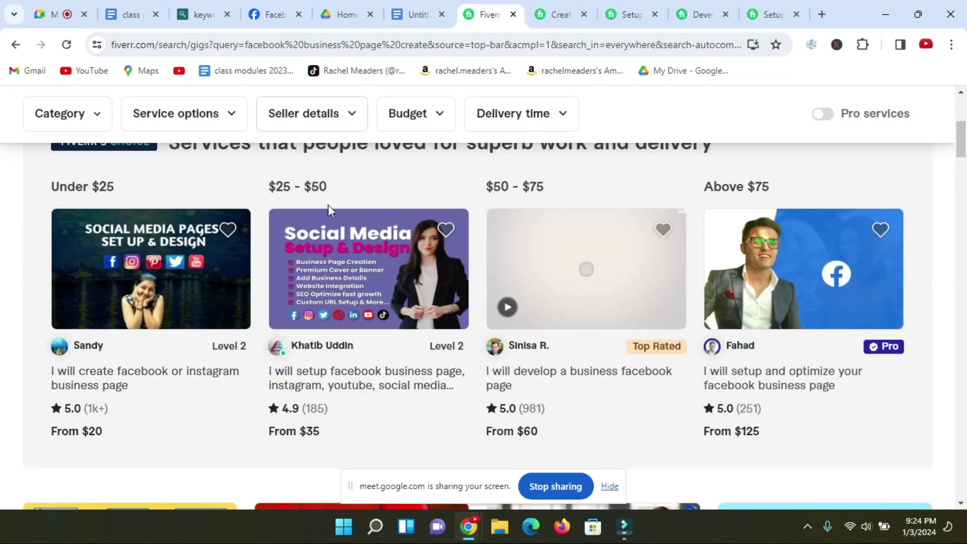
left_click(128, 15)
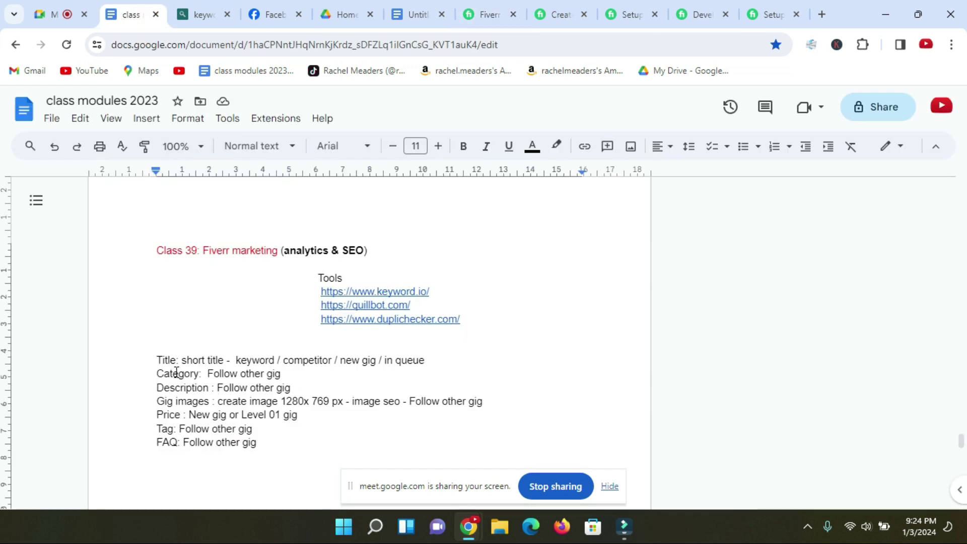
scroll(289, 372, "down", 3)
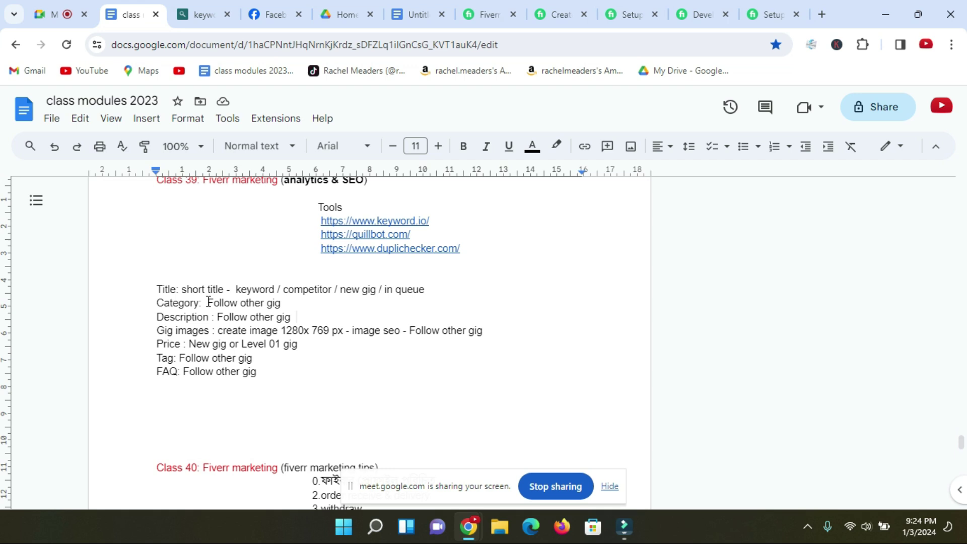
left_click_drag(208, 302, 281, 302)
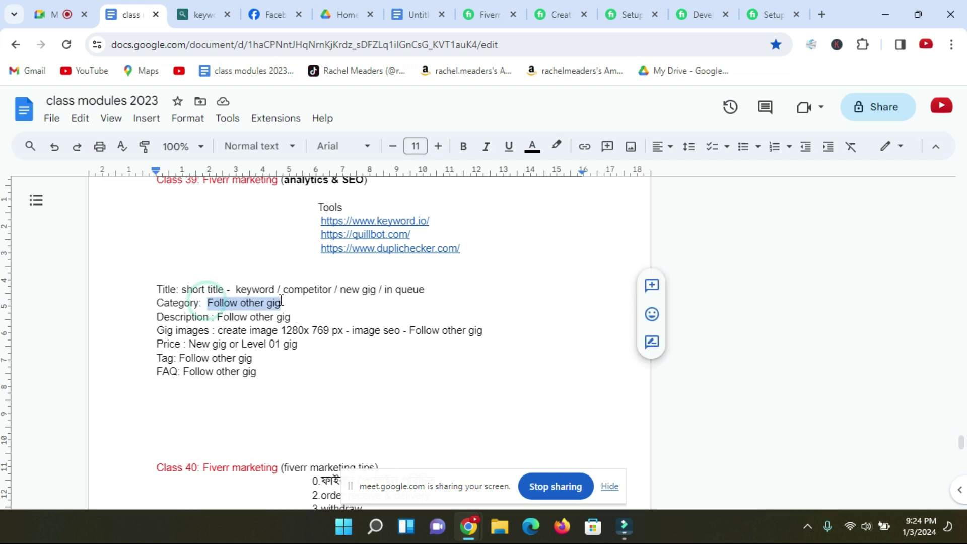
left_click(317, 316)
left_click_drag(218, 317, 291, 317)
left_click(324, 318)
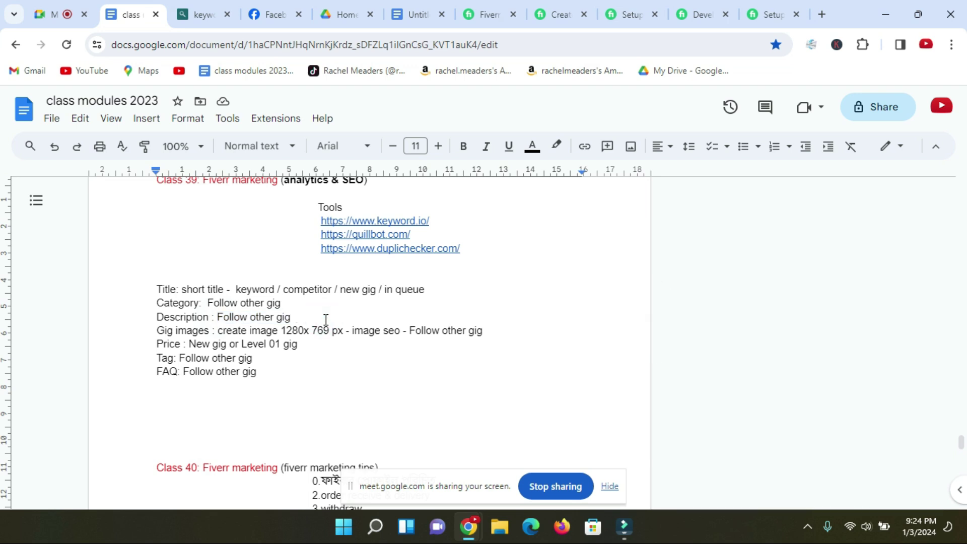
Step: Return to the Fiverr results for "facebook business page create" and close the four opened gig tabs
left_click(501, 13)
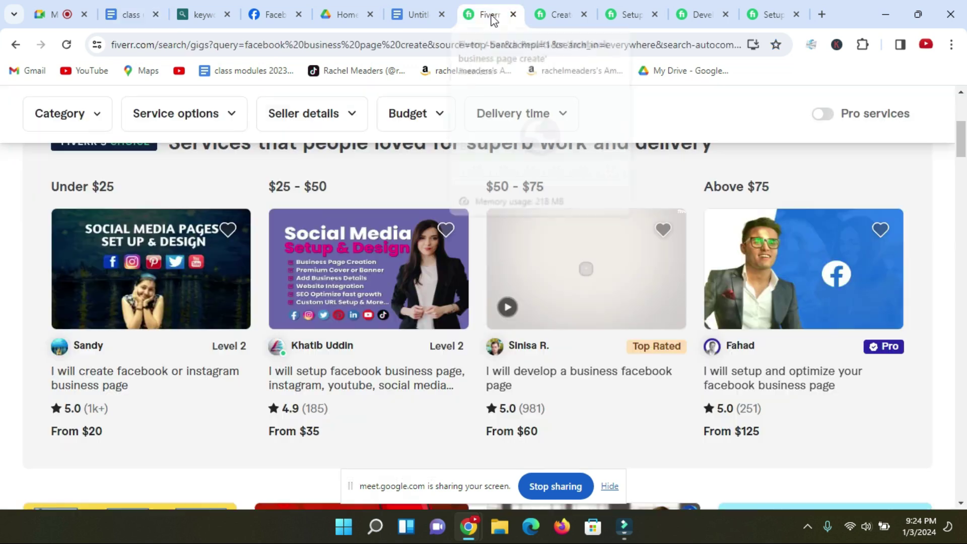
left_click(583, 15)
left_click(583, 14)
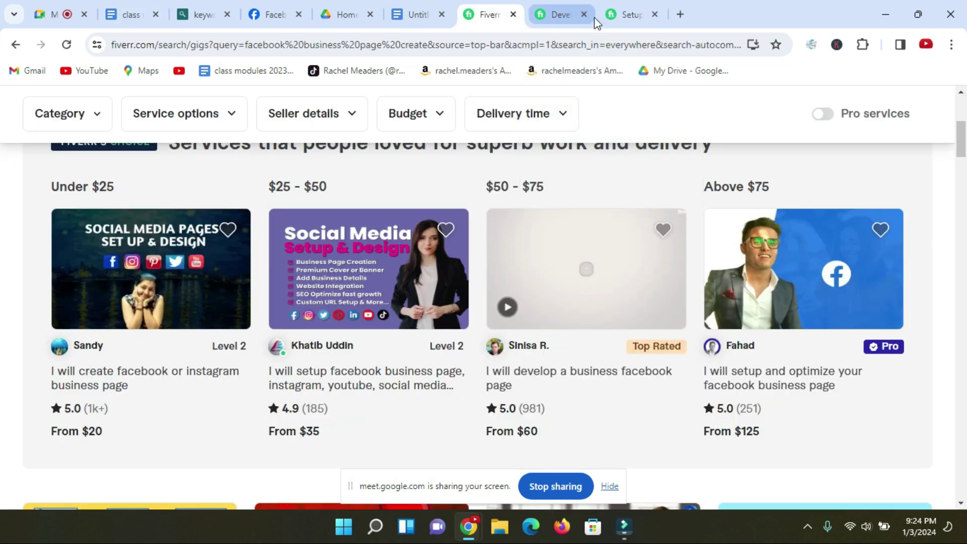
left_click(583, 14)
left_click(583, 14)
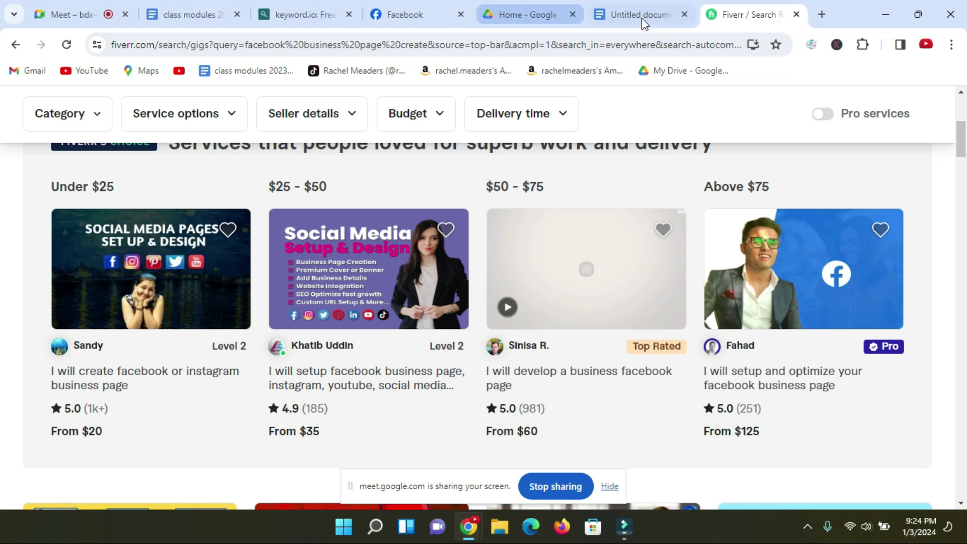
Step: Filter the "facebook business page create" results to show only gigs by Top Rated Sellers
scroll(450, 196, "up", 5)
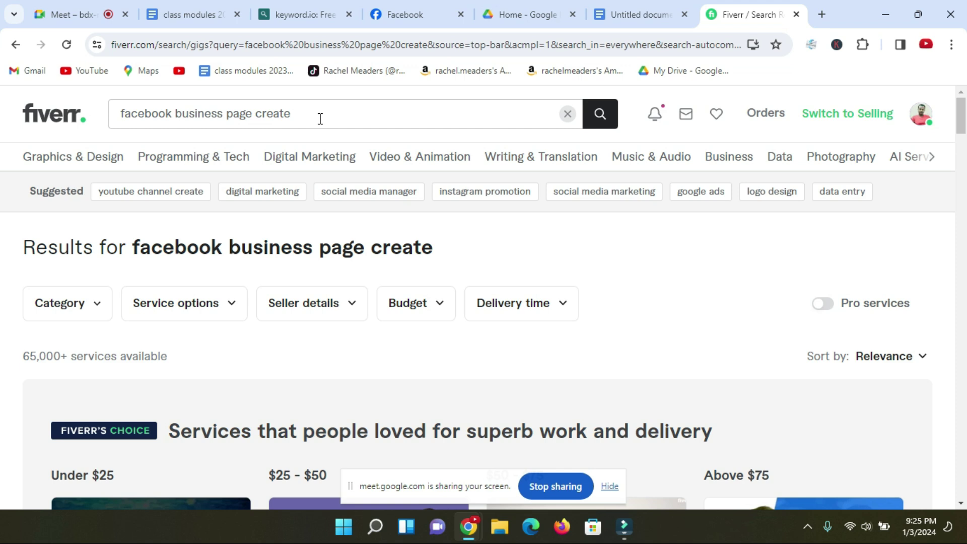
scroll(235, 255, "down", 4)
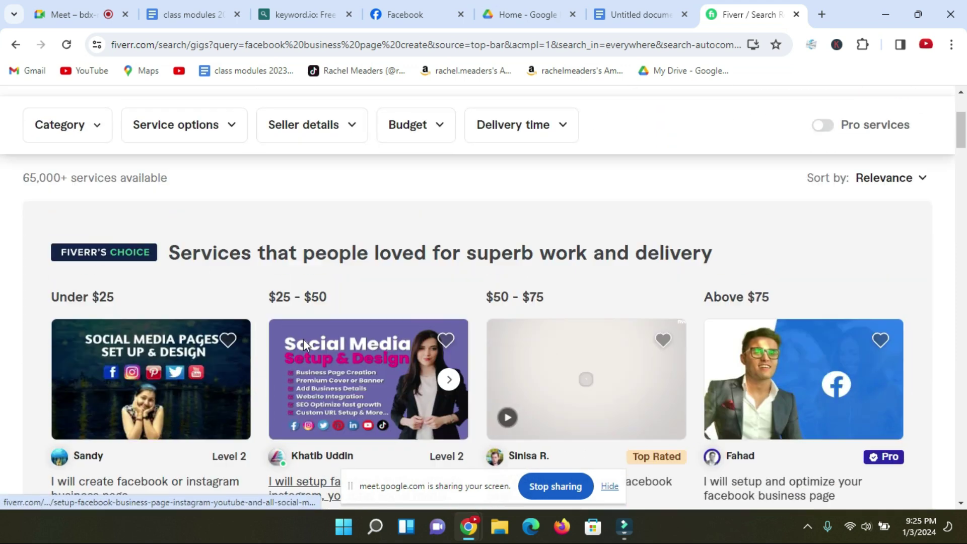
scroll(304, 353, "up", 3)
scroll(307, 373, "down", 5)
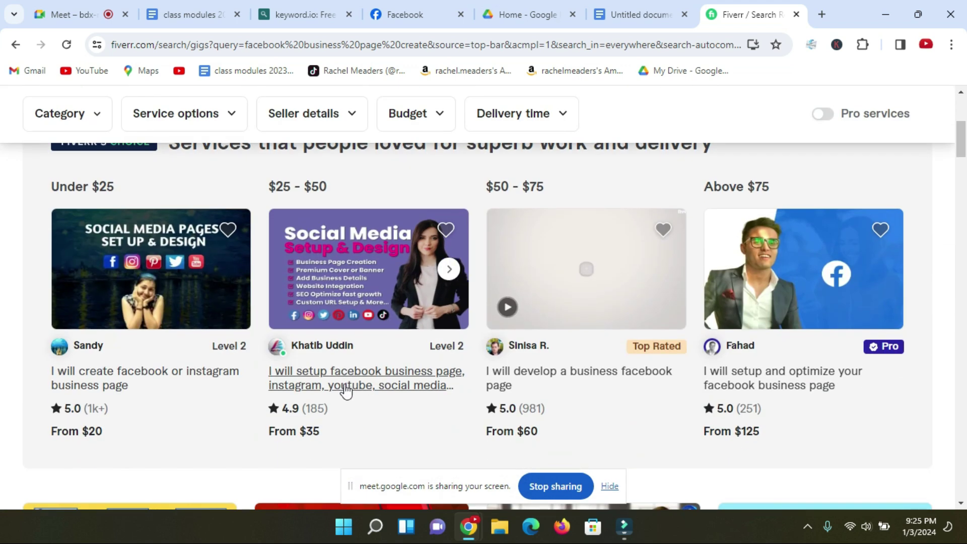
scroll(345, 390, "up", 5)
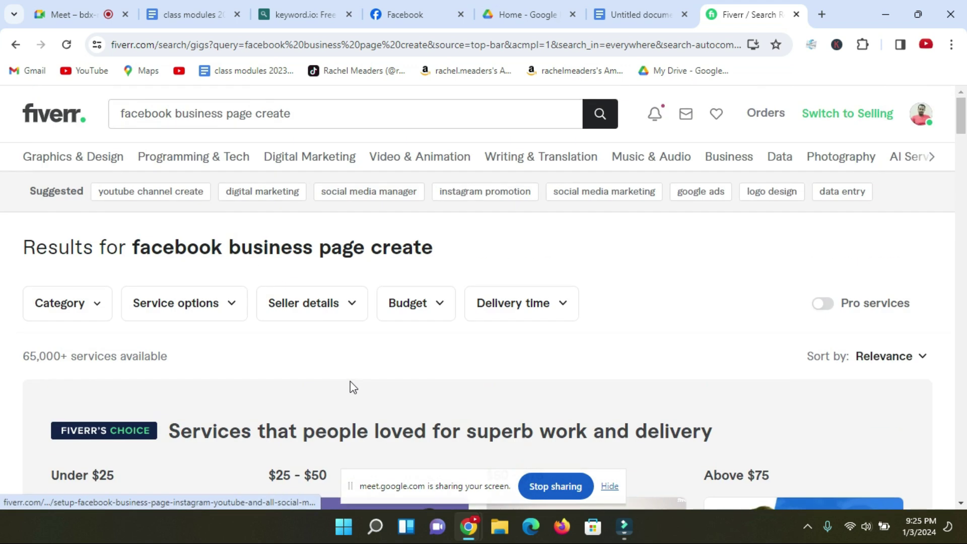
left_click(353, 308)
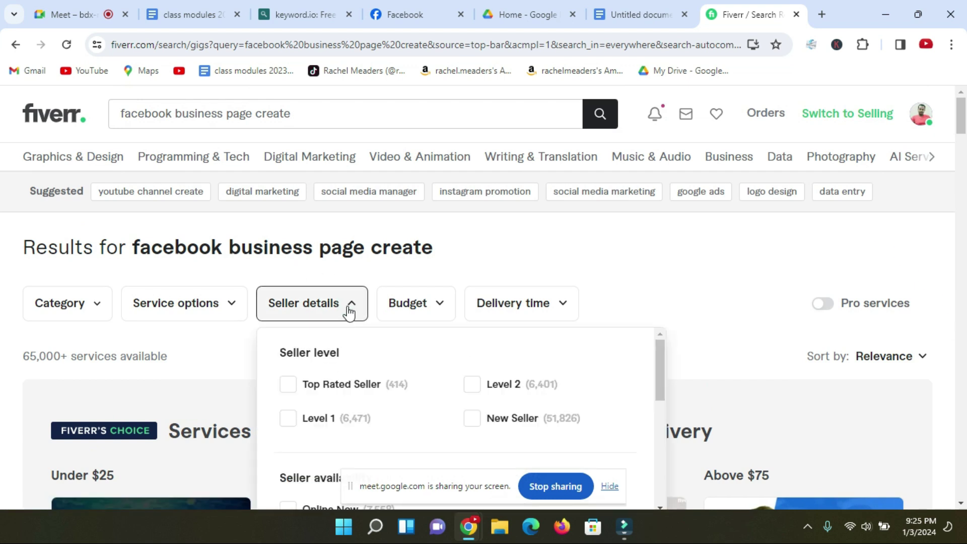
scroll(348, 265, "down", 1)
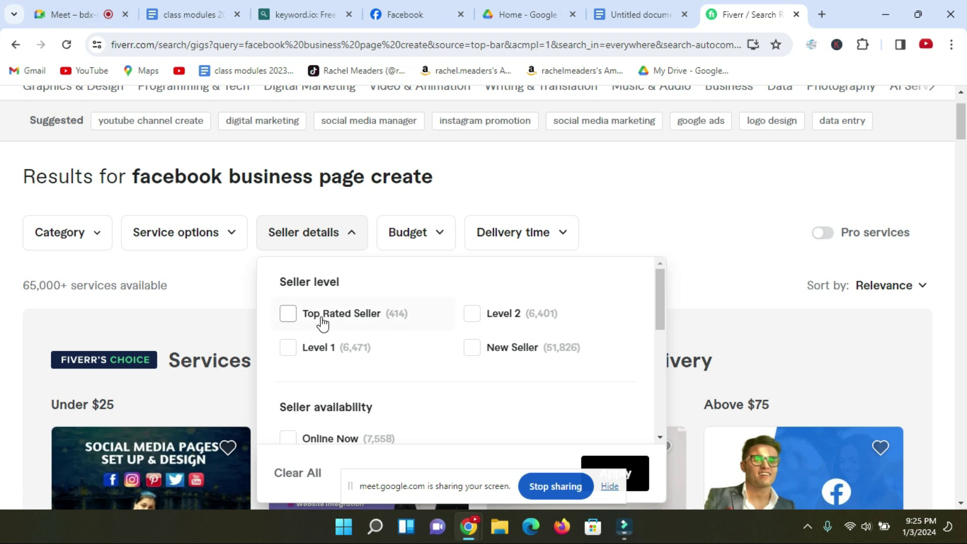
left_click(290, 314)
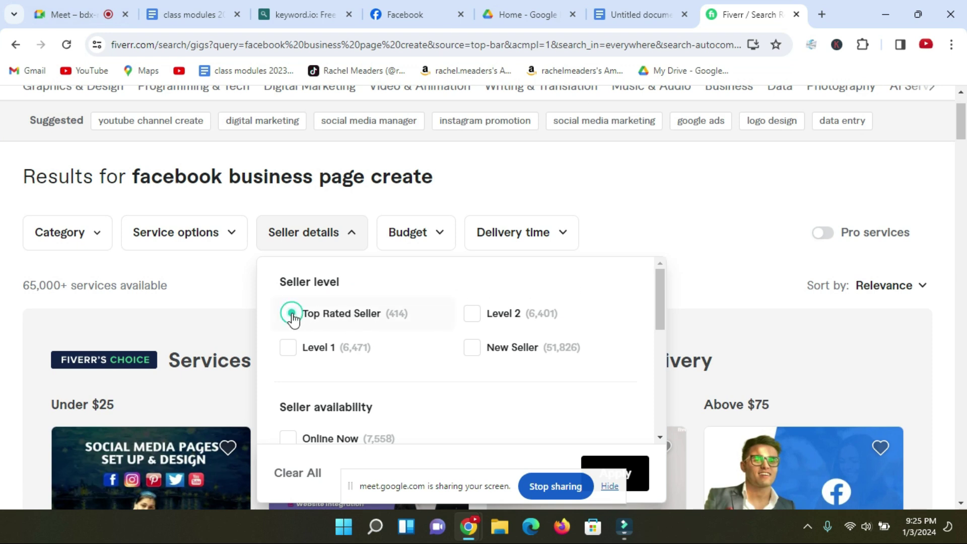
scroll(492, 334, "down", 3)
scroll(518, 332, "down", 10)
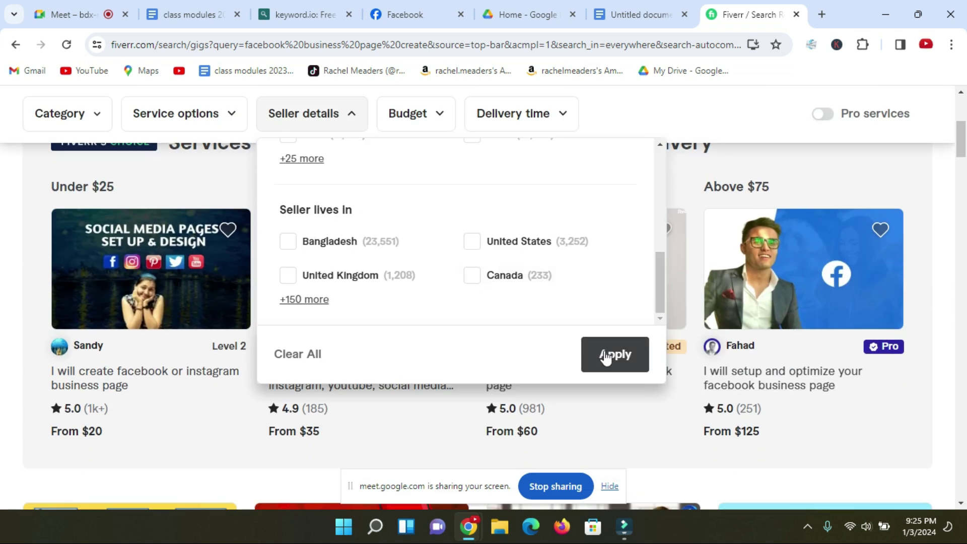
left_click(607, 356)
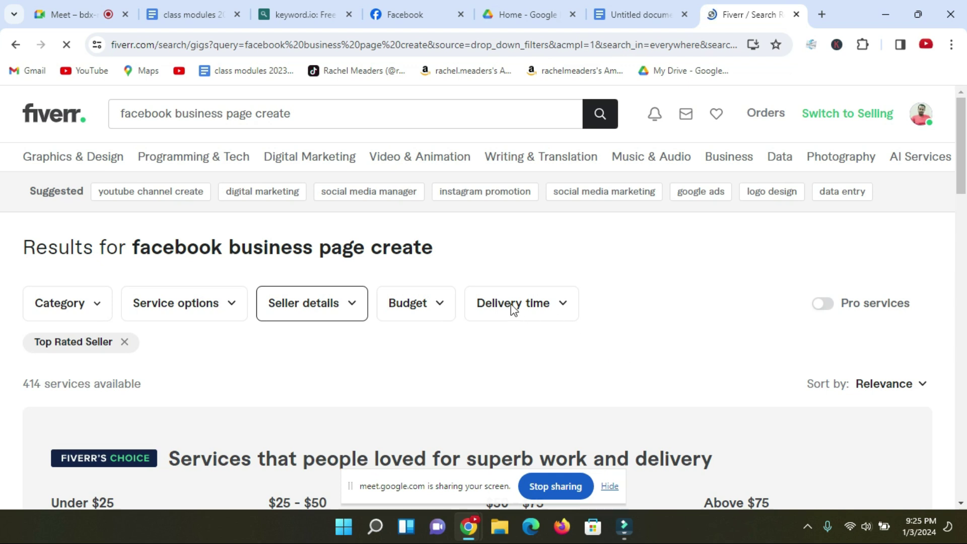
Step: Open the three Facebook business page gigs from the Fiverr's Choice row in separate tabs
scroll(512, 308, "down", 3)
scroll(176, 227, "up", 3)
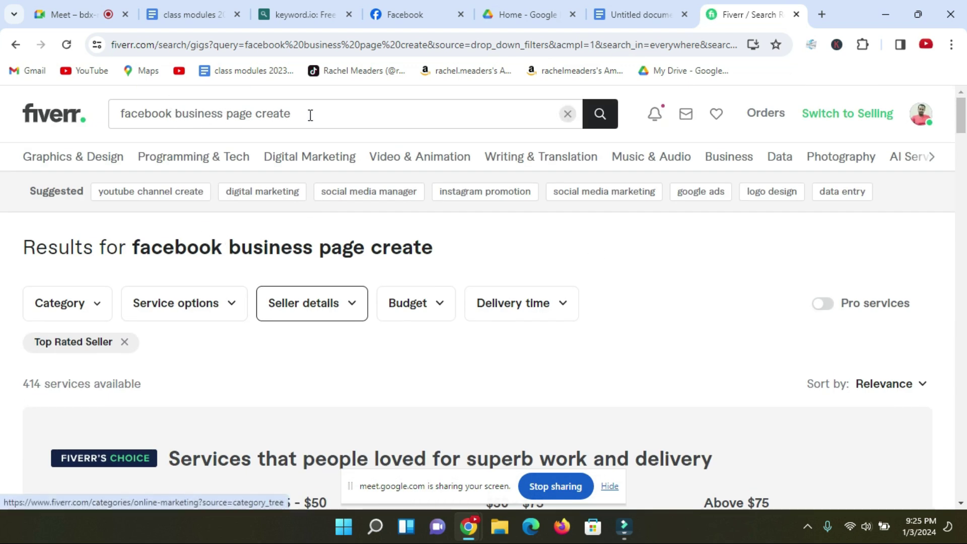
scroll(201, 202, "down", 3)
scroll(292, 295, "down", 3)
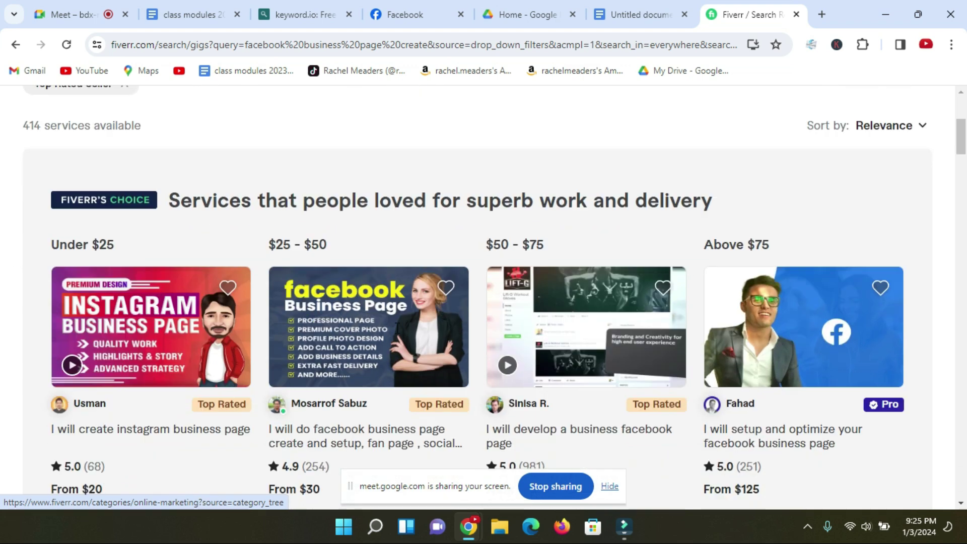
scroll(377, 380, "down", 2)
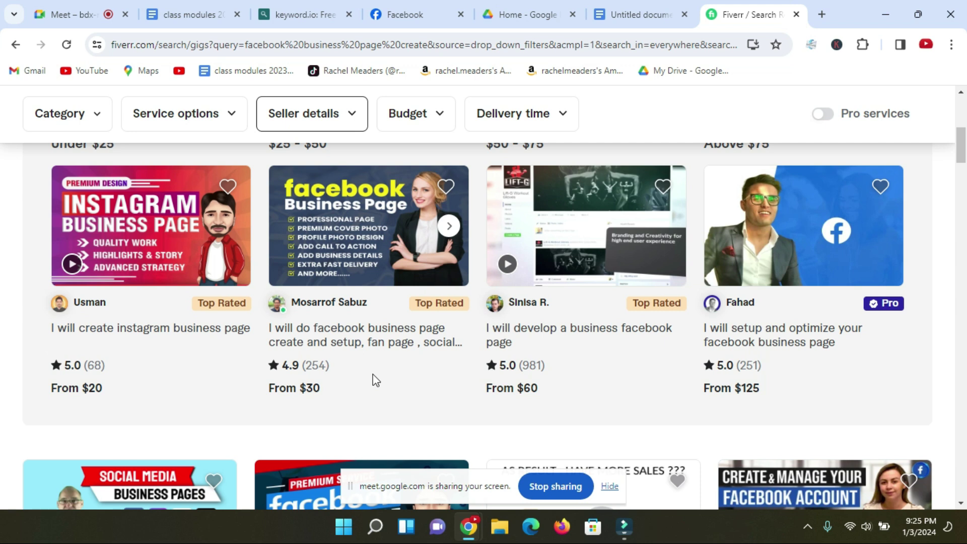
scroll(375, 378, "up", 6)
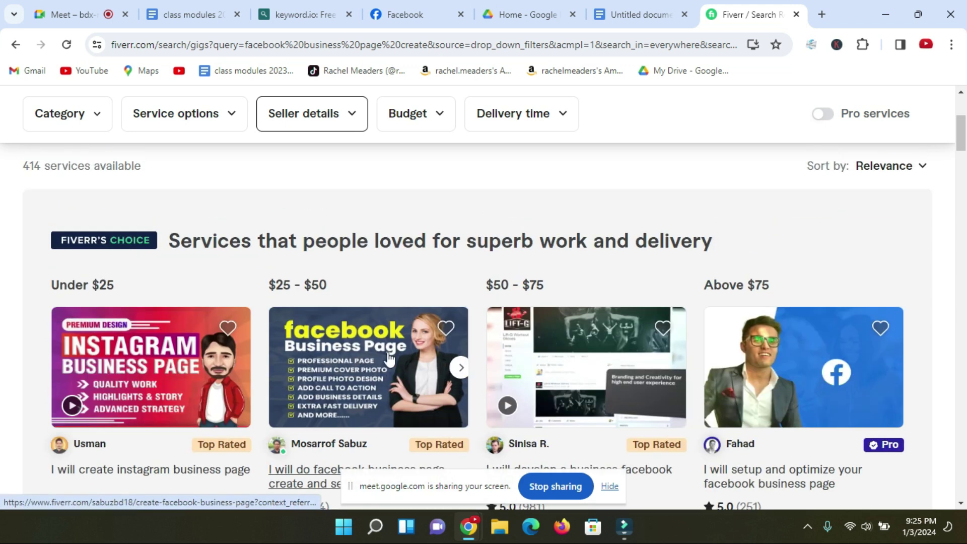
scroll(375, 330, "down", 4)
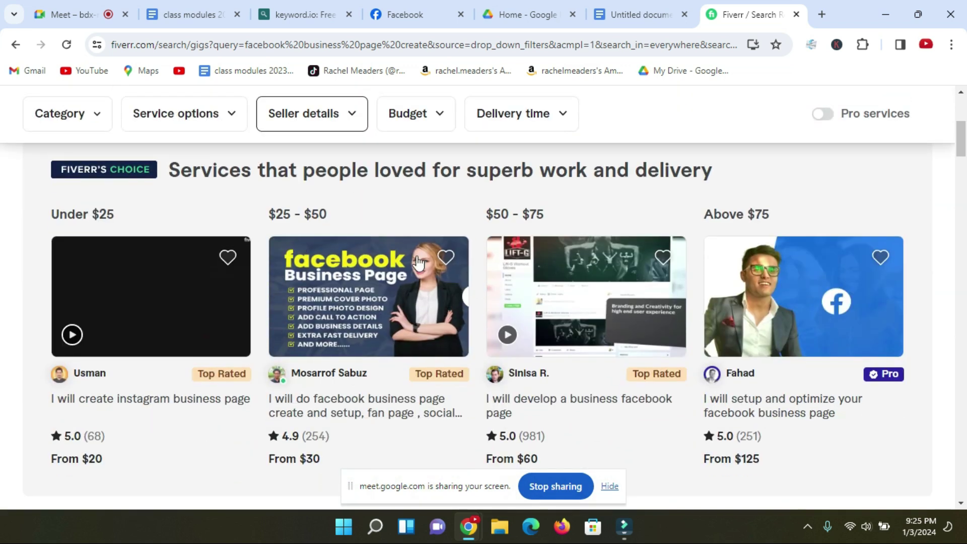
mouse_move(529, 282)
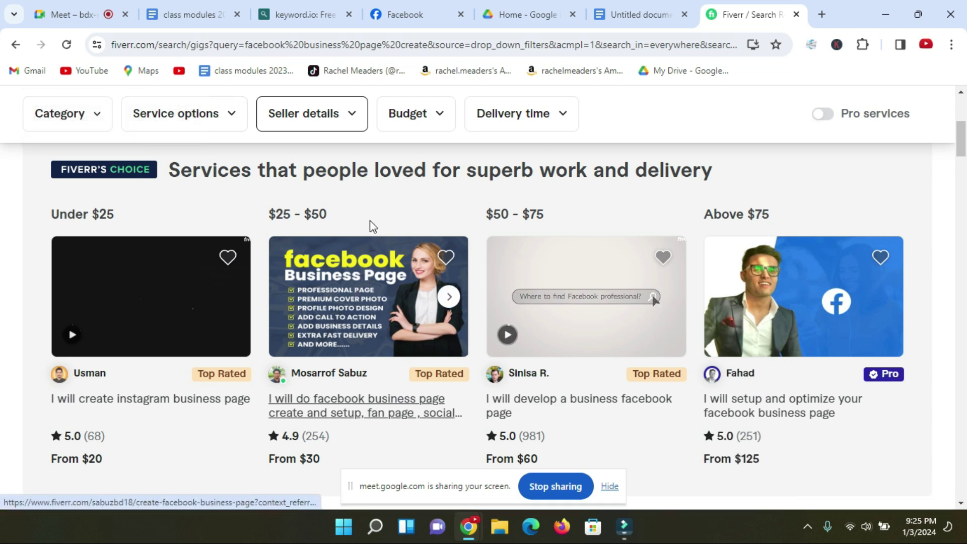
left_click(342, 410)
left_click(577, 400)
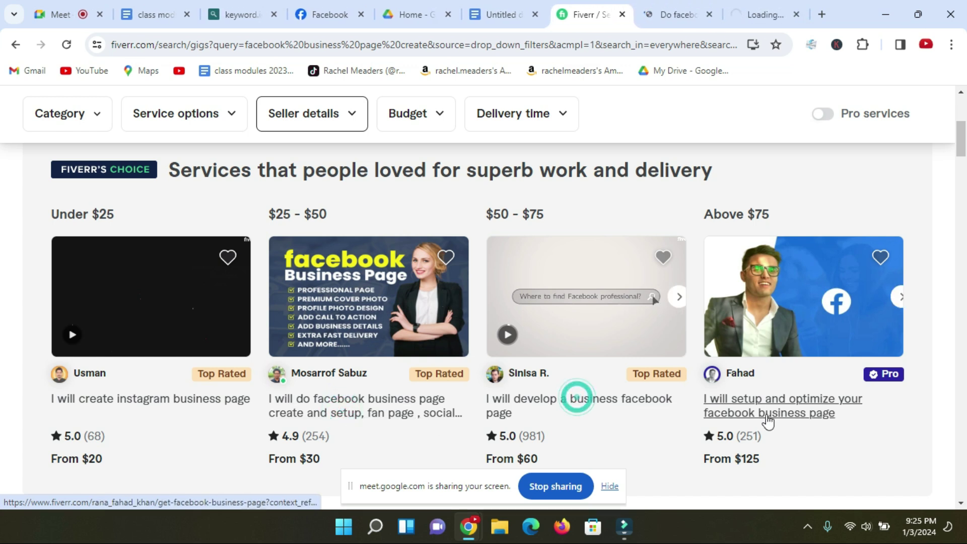
left_click(770, 413)
Step: Open the "I will create social media business pages" and "I will create facebook business page" gigs in separate tabs
scroll(142, 452, "down", 4)
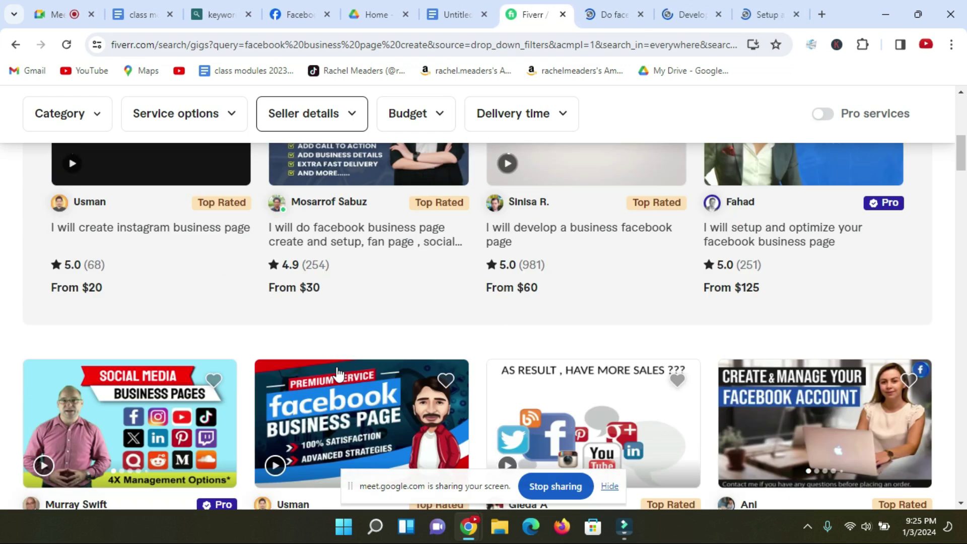
scroll(142, 452, "down", 3)
left_click(112, 351)
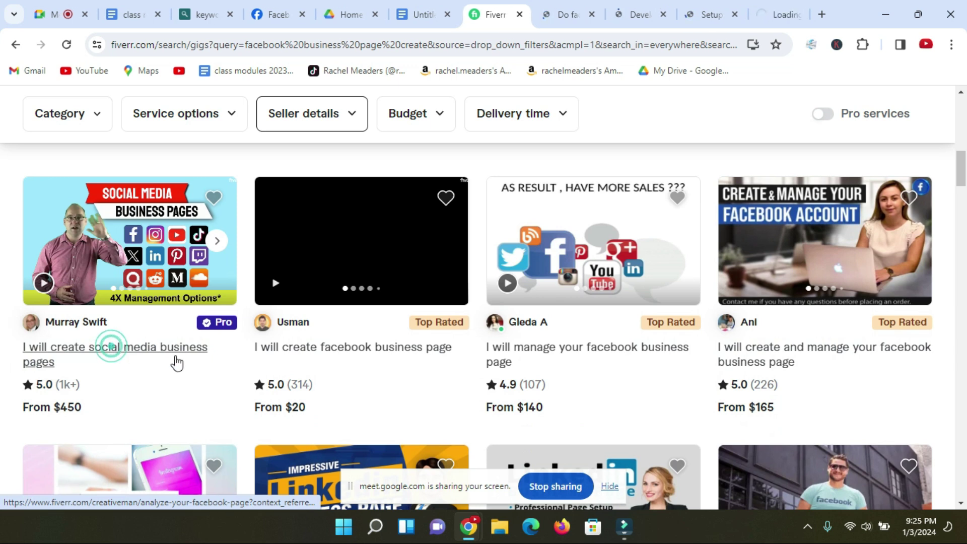
left_click(314, 350)
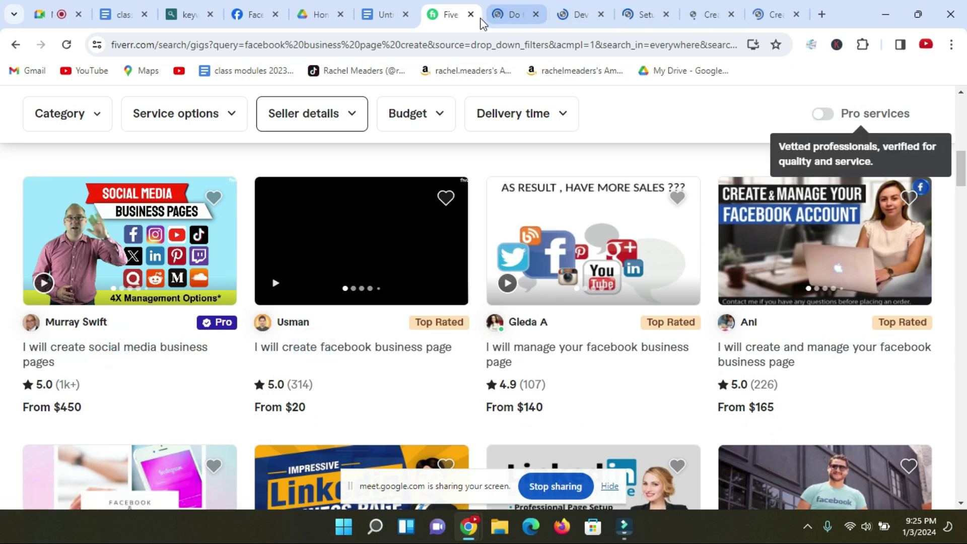
Step: View the "I will do facebook business page create and setup" gig, dismiss its discount offer, and read the "About this gig" introduction
left_click(506, 16)
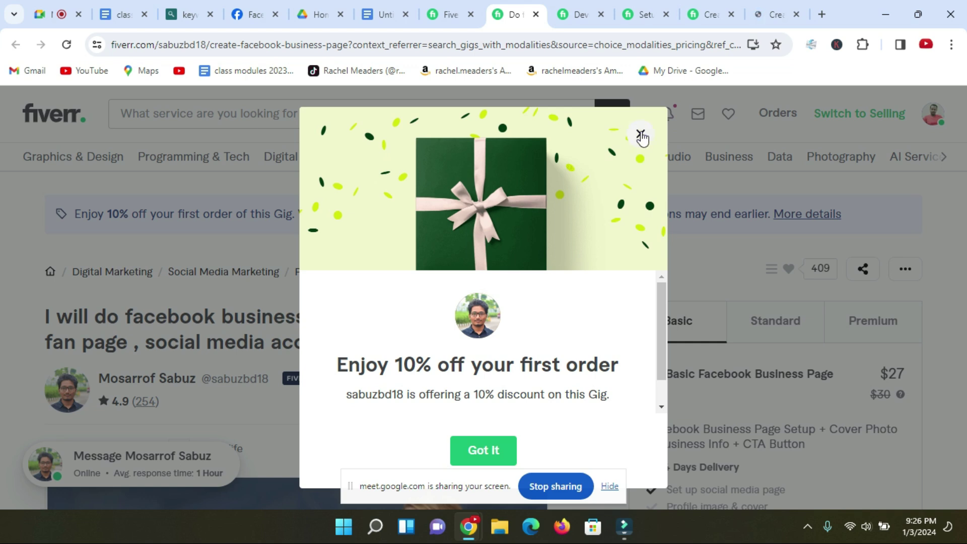
left_click(640, 135)
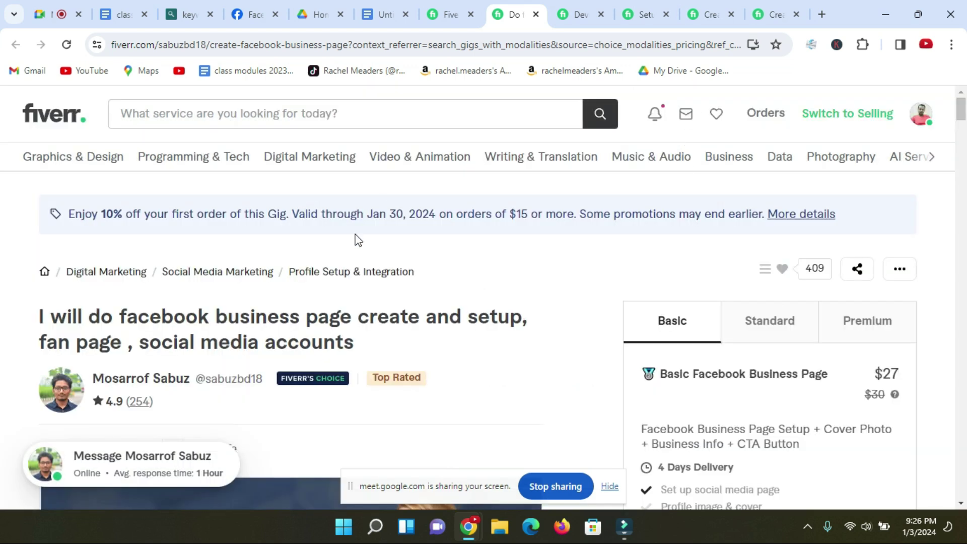
scroll(315, 229, "down", 4)
scroll(315, 229, "down", 12)
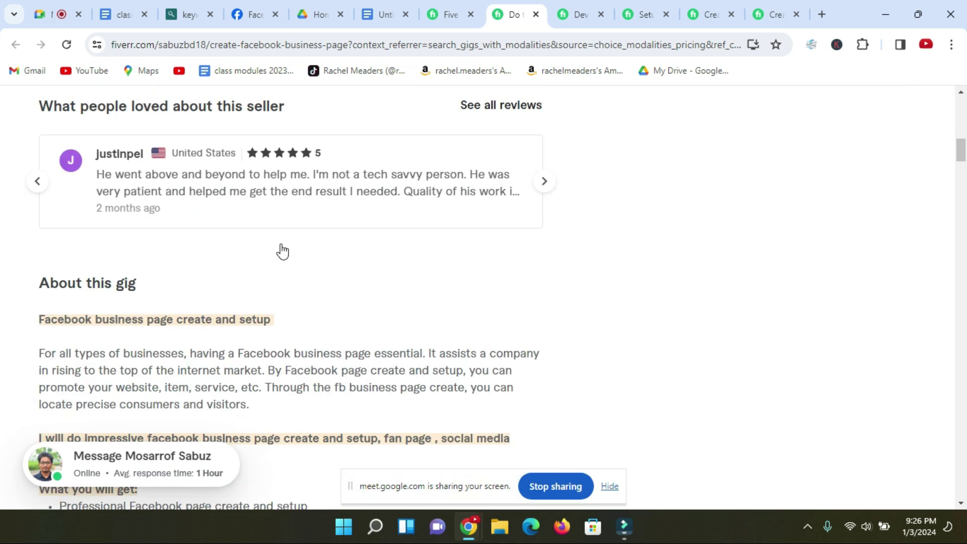
scroll(280, 243, "down", 6)
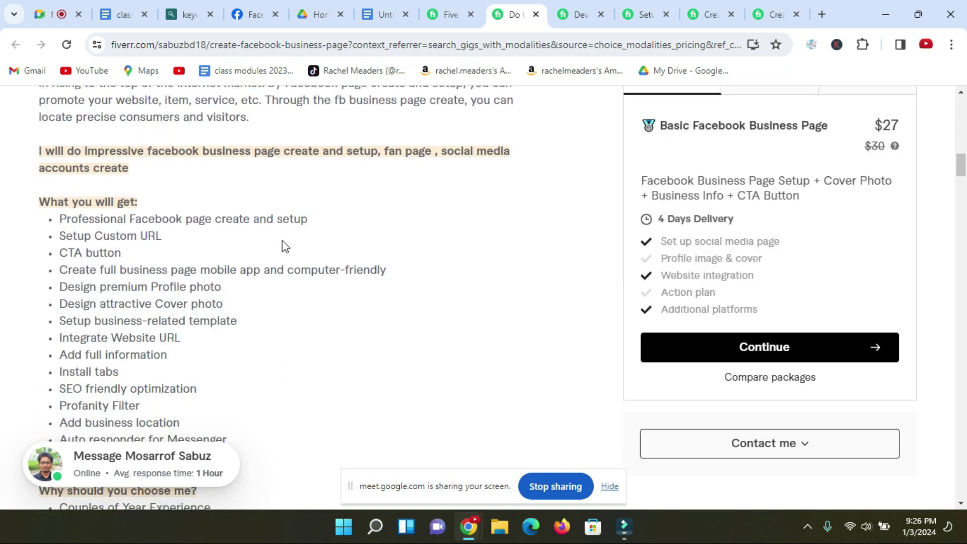
scroll(281, 236, "up", 6)
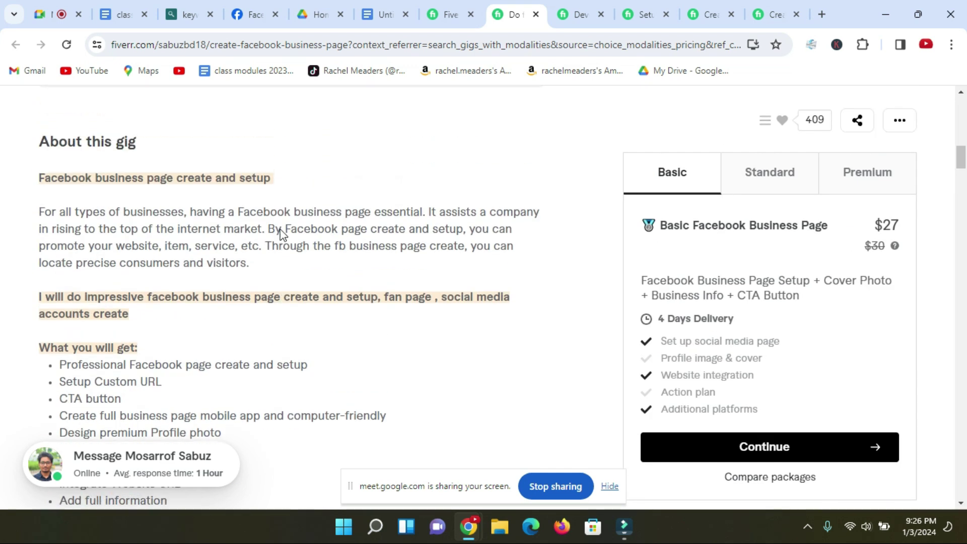
scroll(101, 308, "down", 1)
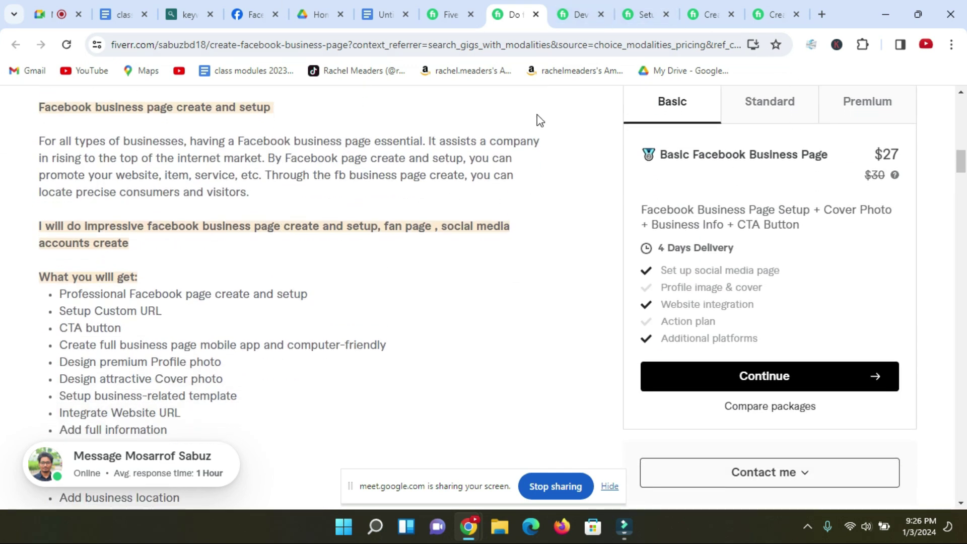
scroll(330, 162, "up", 1)
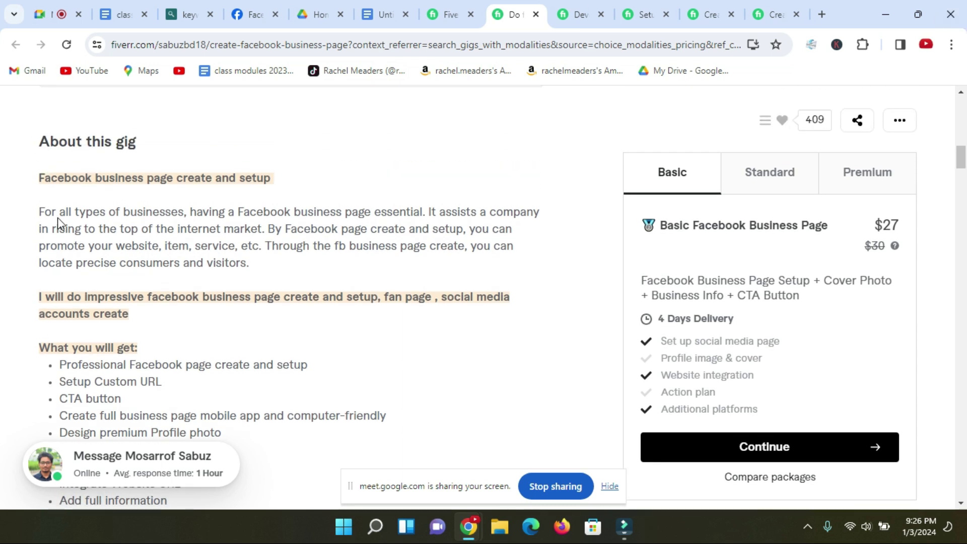
Step: Examine the "What you will get", "Why should you choose me?" and "Extra Services" lists in the gig description
scroll(35, 265, "down", 2)
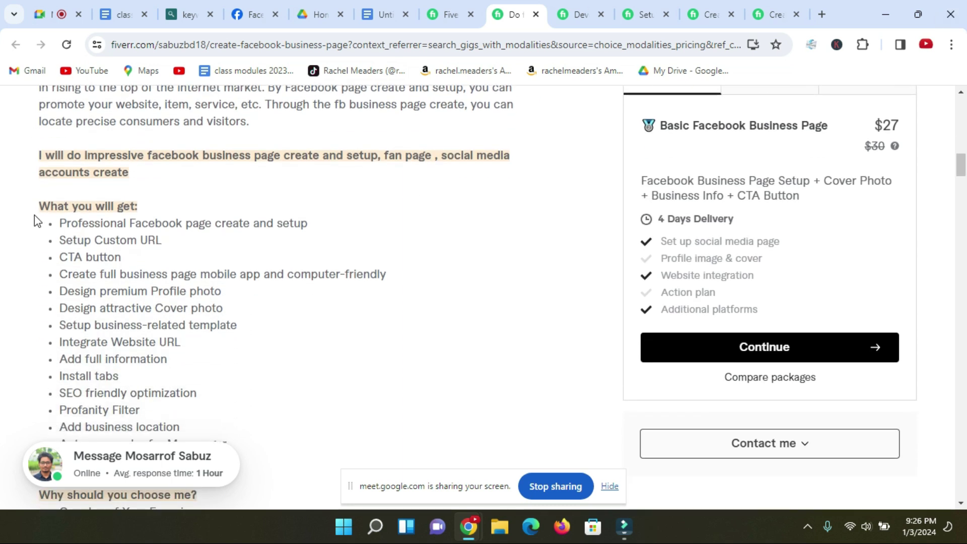
left_click_drag(52, 243, 150, 393)
scroll(189, 264, "down", 3)
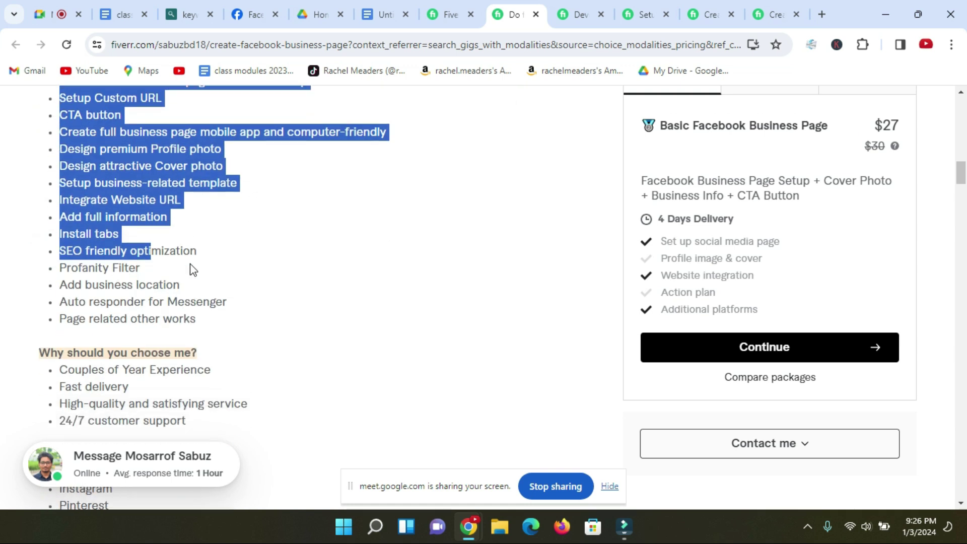
left_click_drag(241, 337, 60, 258)
left_click_drag(78, 197, 89, 231)
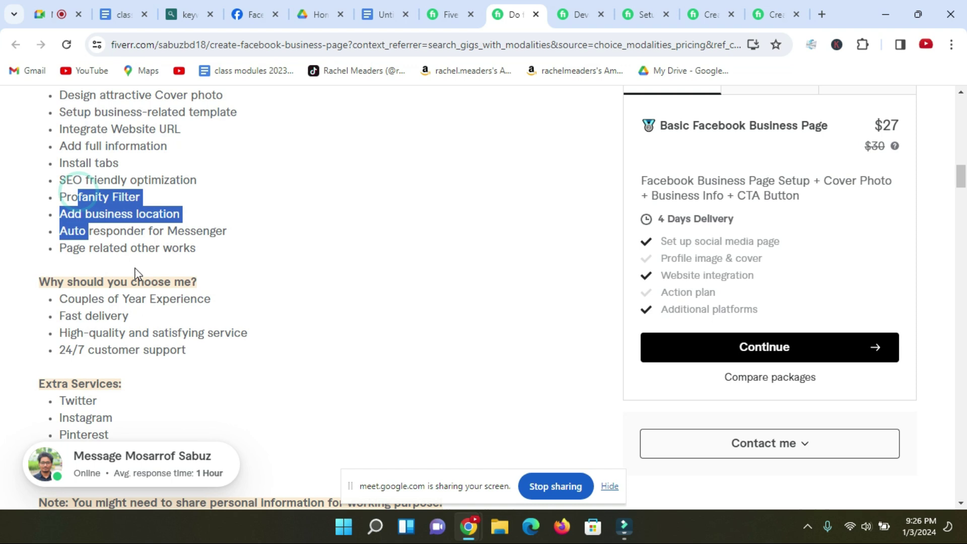
scroll(136, 272, "down", 1)
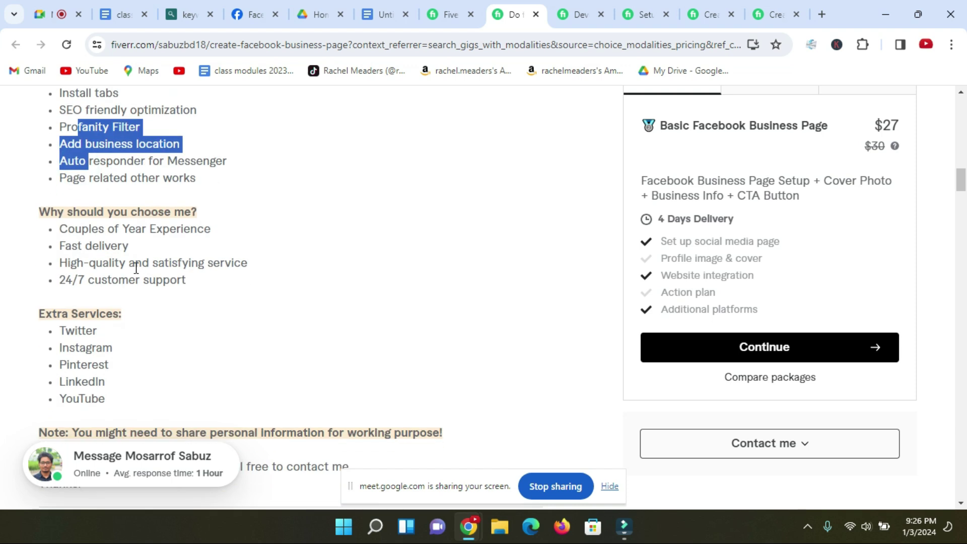
scroll(177, 300, "up", 3)
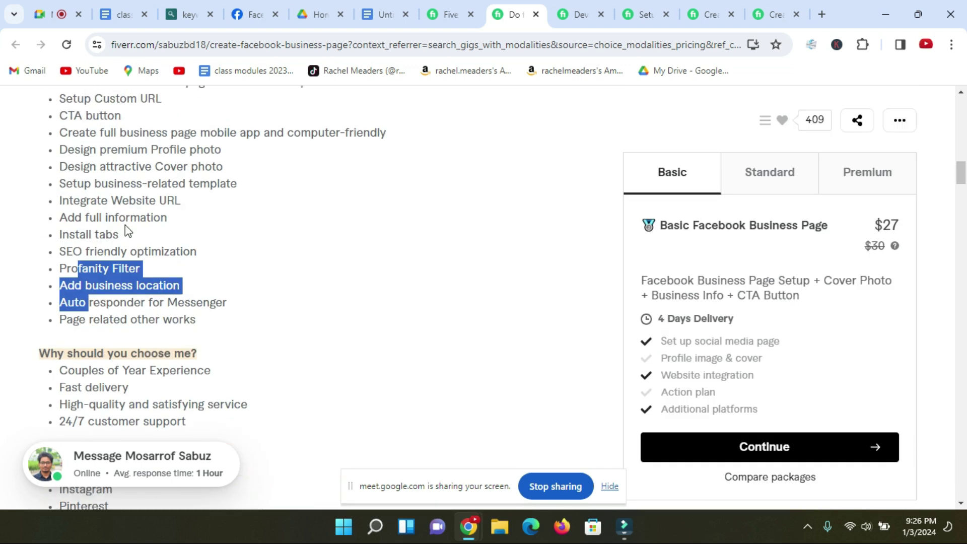
left_click_drag(57, 201, 240, 331)
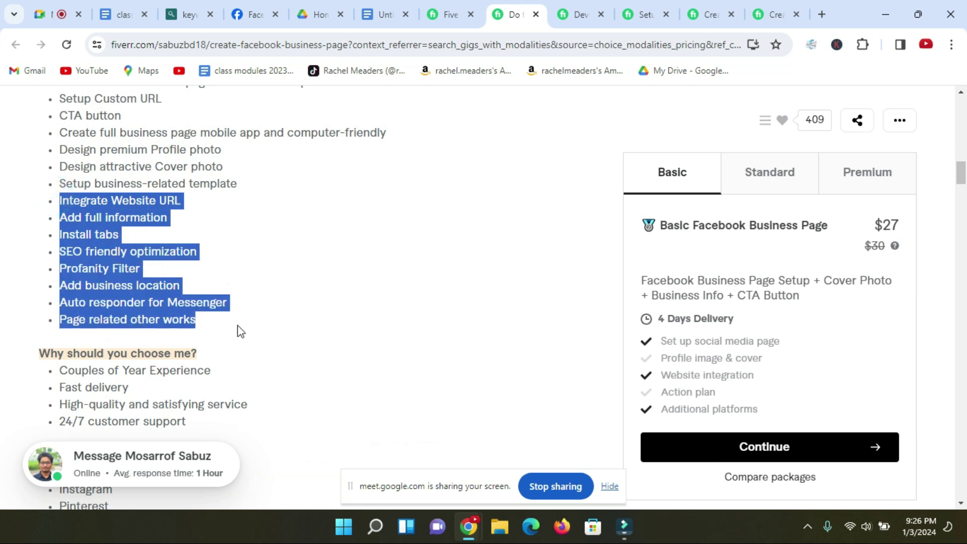
left_click(266, 286)
Step: Review the "About this gig" text of the "I will develop a business facebook page" gig
left_click(571, 15)
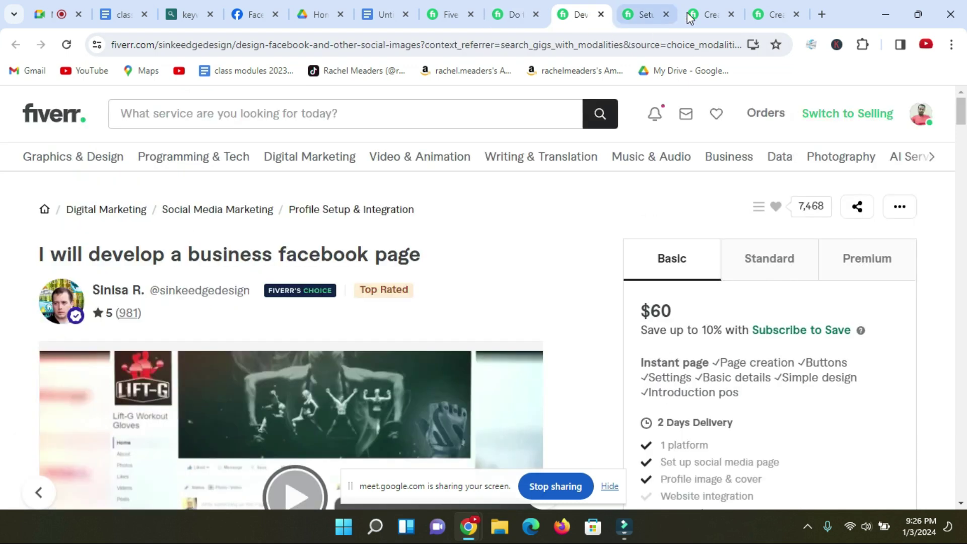
scroll(225, 239, "down", 20)
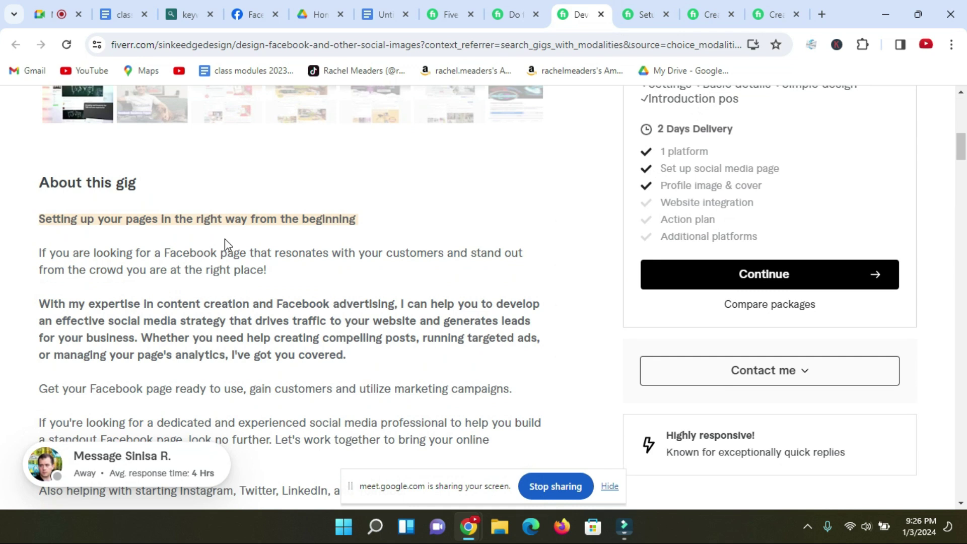
scroll(219, 236, "down", 5)
scroll(608, 113, "up", 5)
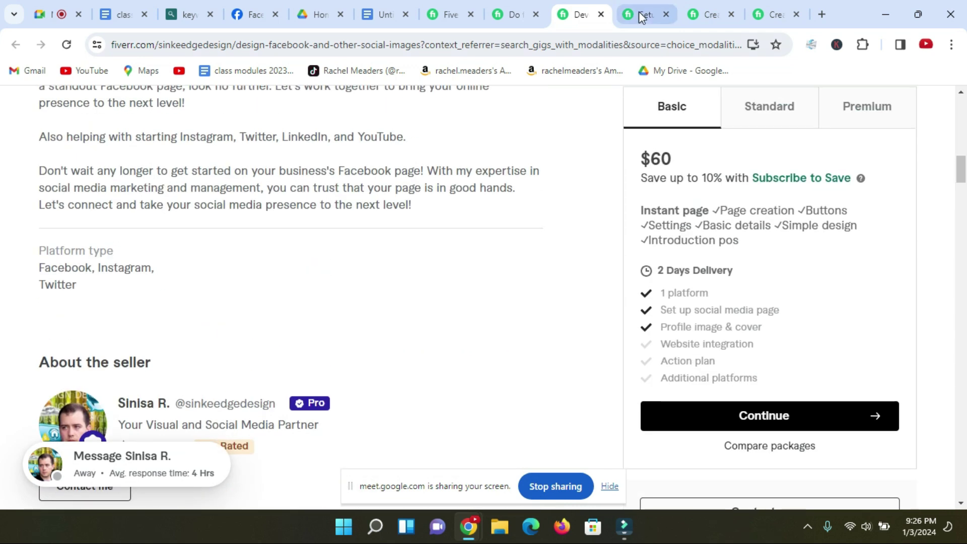
Step: Compare the package lists in the "I will setup and optimize your facebook business page" gig with the social media business pages gig
left_click(641, 15)
scroll(179, 248, "down", 15)
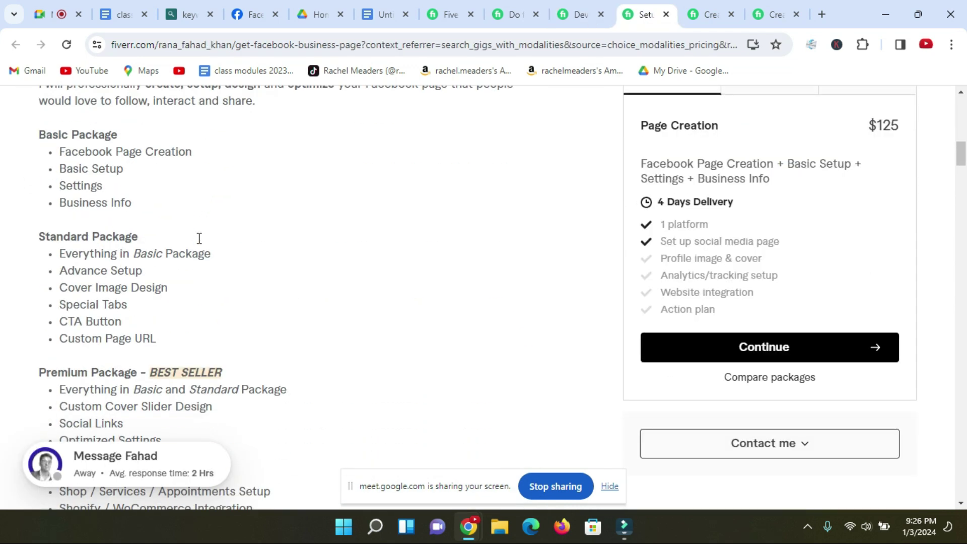
scroll(199, 222, "up", 1)
scroll(101, 191, "down", 4)
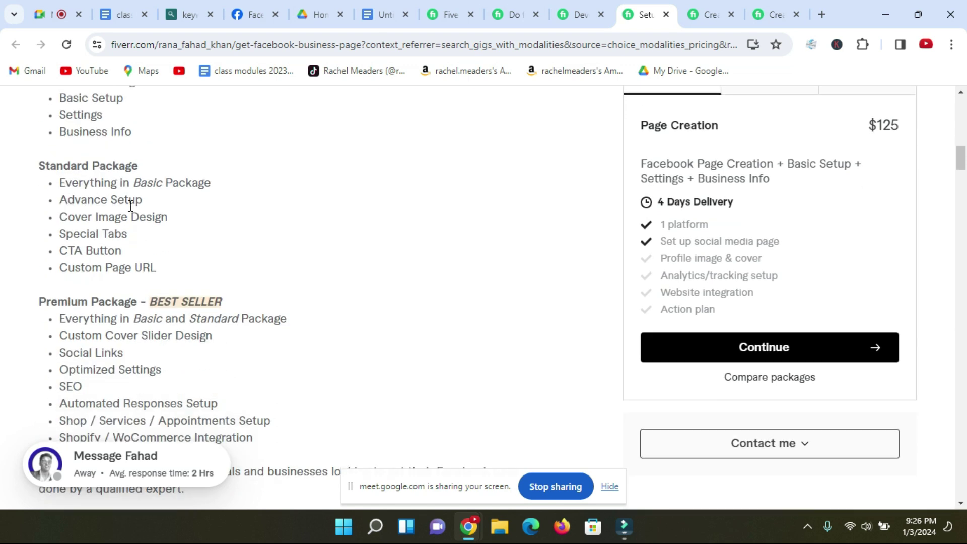
left_click(704, 15)
scroll(443, 100, "down", 4)
scroll(443, 101, "up", 4)
Step: Return to the "I will do facebook business page create and setup" gig and study the opening paragraph of its description
left_click(444, 14)
left_click(509, 15)
scroll(198, 190, "up", 5)
left_click(202, 209)
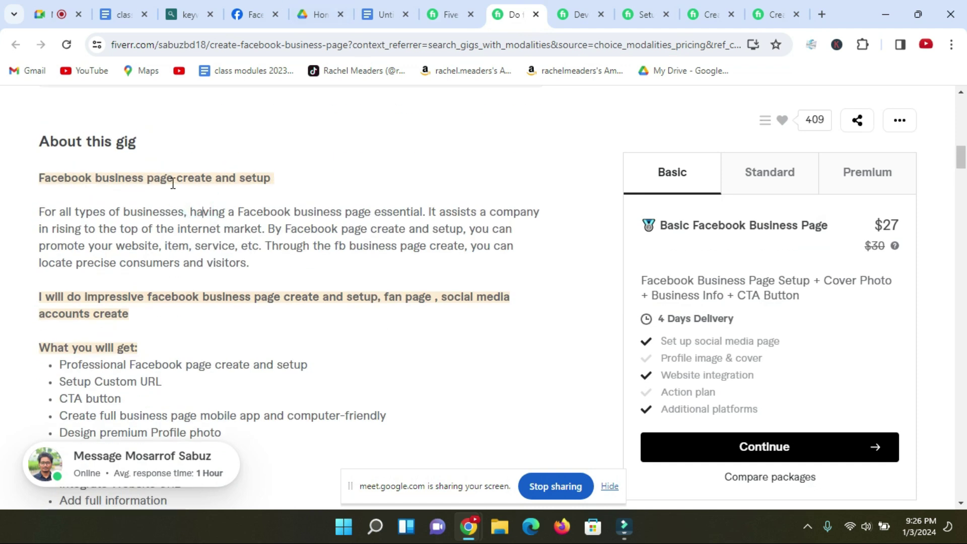
mouse_move(37, 213)
left_mouse_down()
mouse_move(101, 243)
mouse_move(260, 272)
mouse_move(98, 261)
mouse_move(35, 218)
left_mouse_up()
left_click(260, 272)
left_click(230, 235)
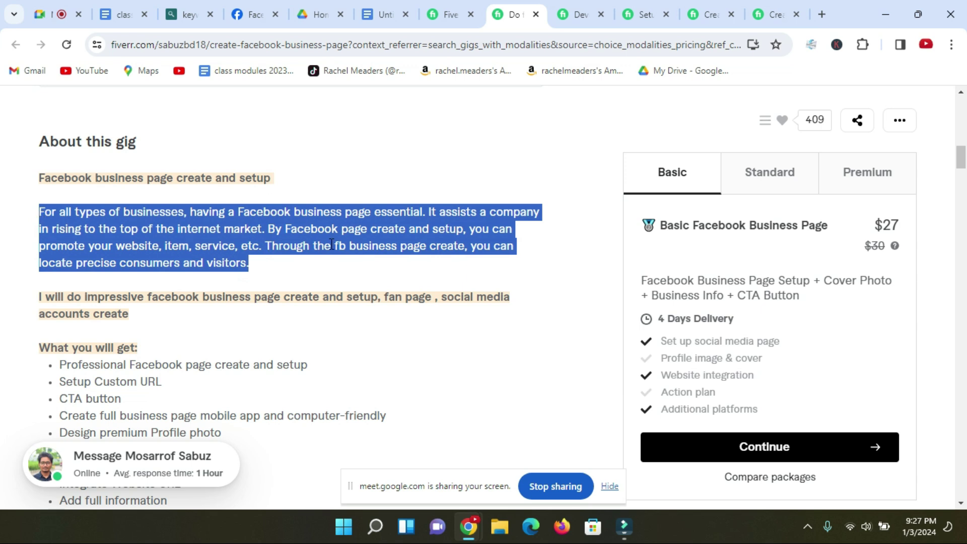
left_click(347, 241)
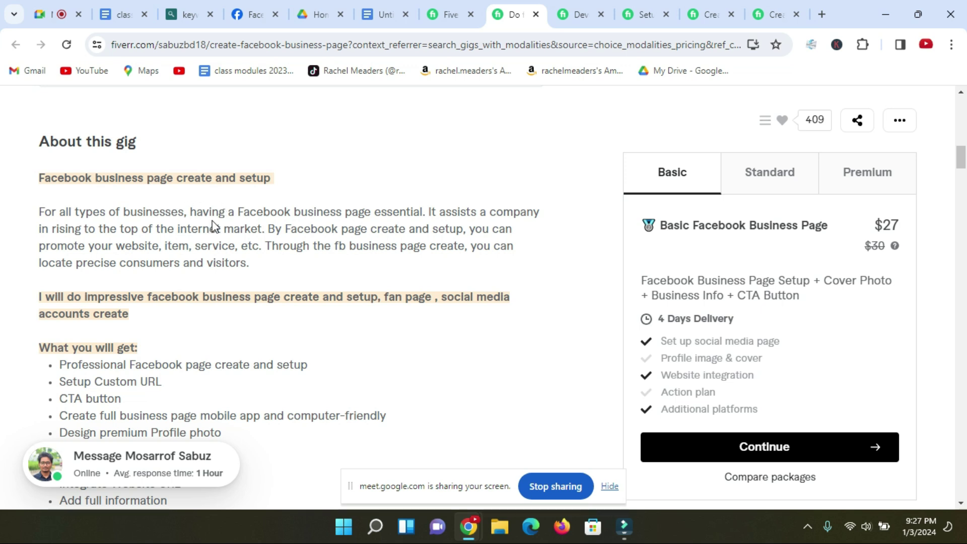
left_click_drag(40, 212, 258, 265)
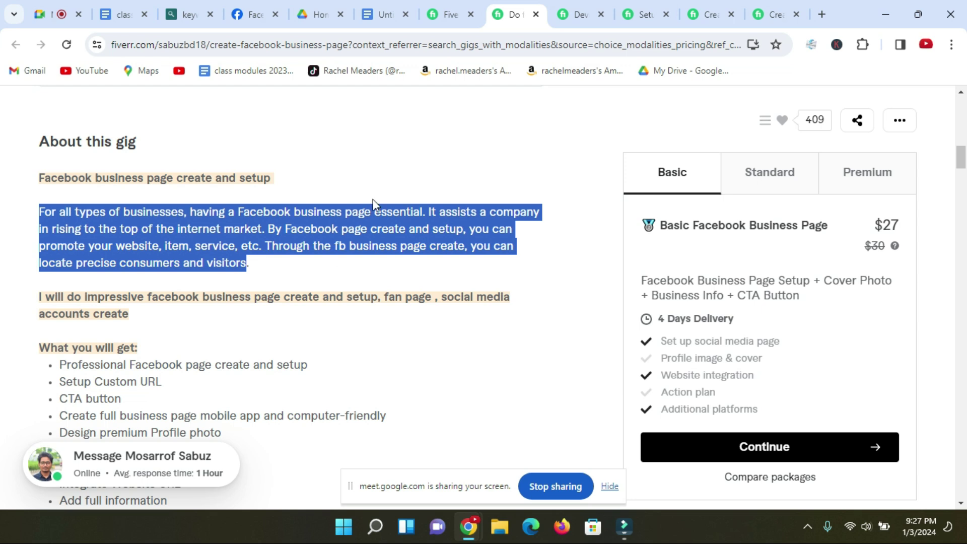
left_click(289, 233)
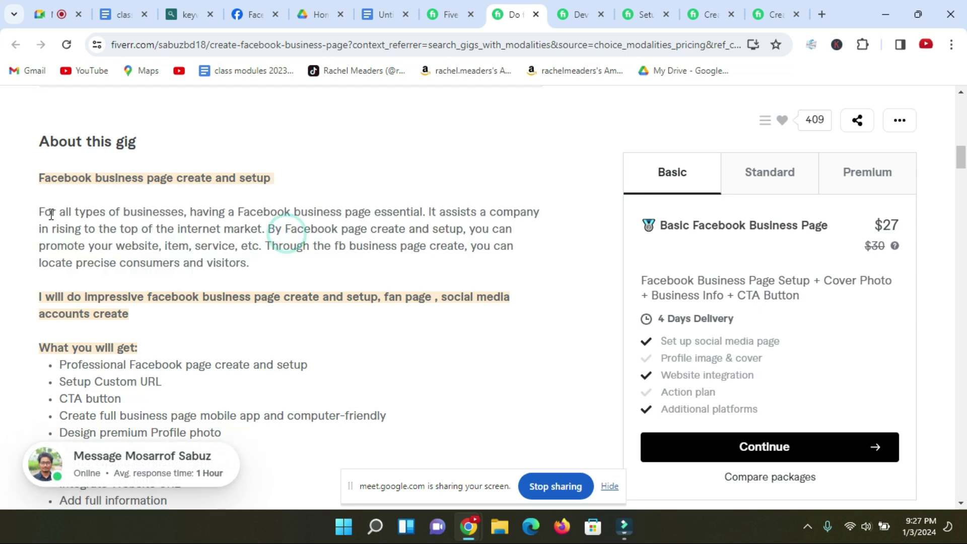
Step: Compare the gig's opening description paragraph with the three Facebook page keyword lines in the Google Docs draft
left_click_drag(40, 212, 256, 273)
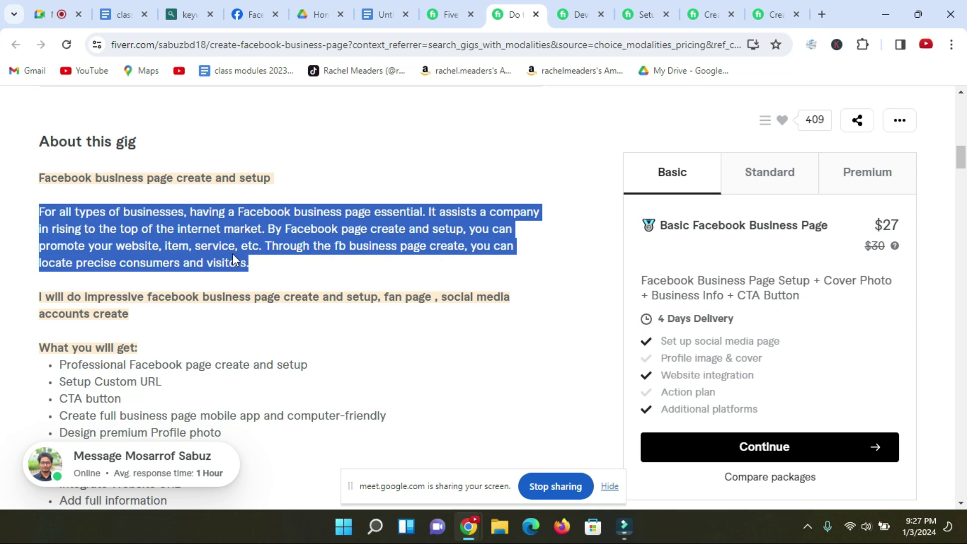
left_click_drag(39, 212, 267, 269)
left_click(383, 14)
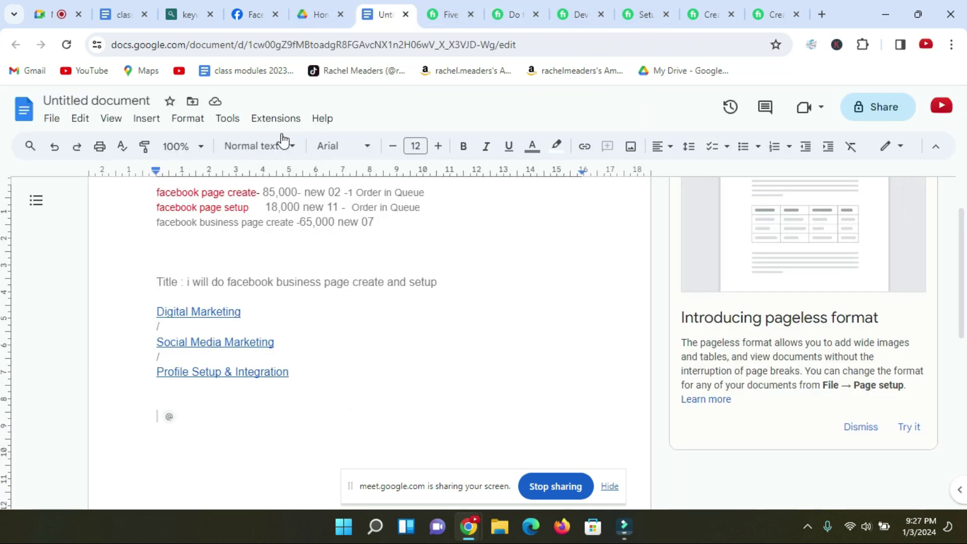
left_click_drag(157, 261, 262, 289)
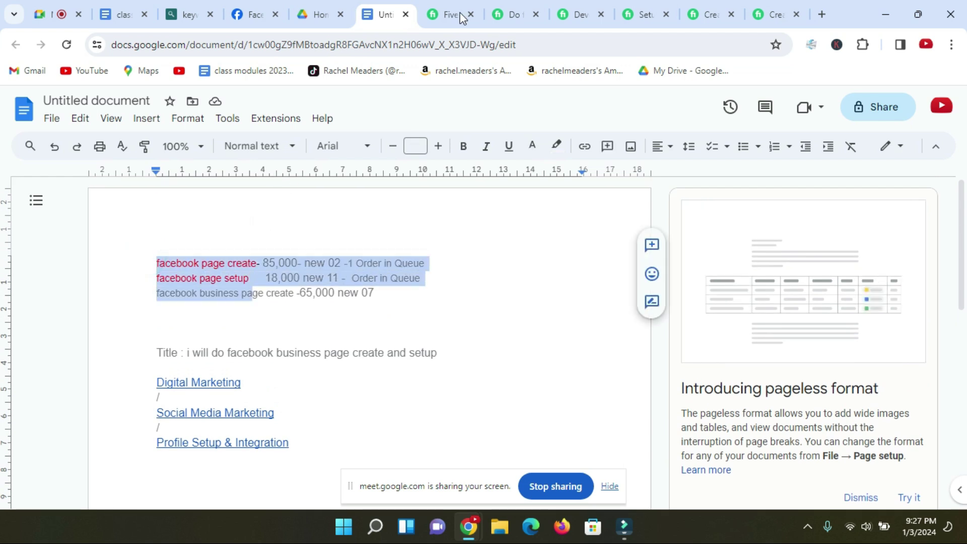
left_click(197, 237)
left_click_drag(156, 261, 252, 295)
left_click(187, 242)
left_click_drag(154, 262, 258, 294)
left_click(343, 346)
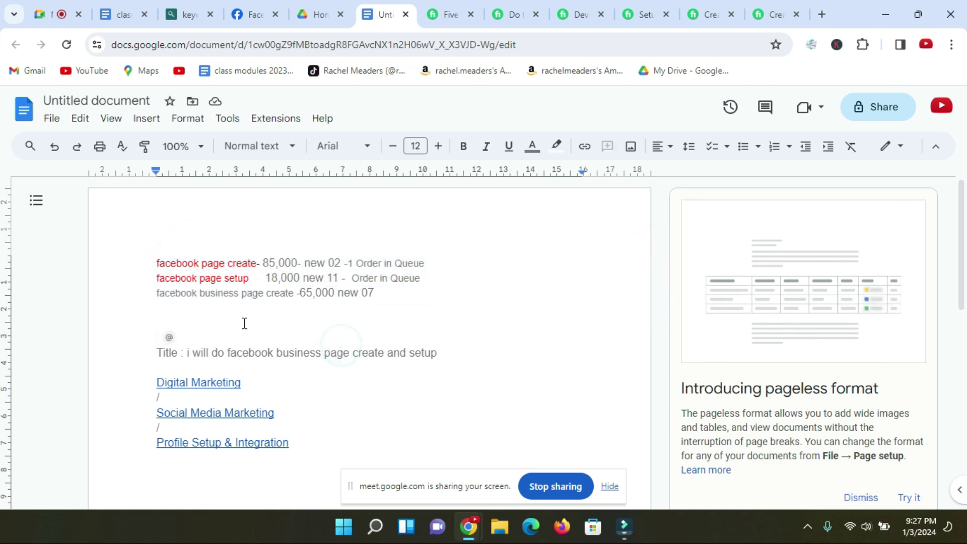
left_click_drag(154, 262, 237, 280)
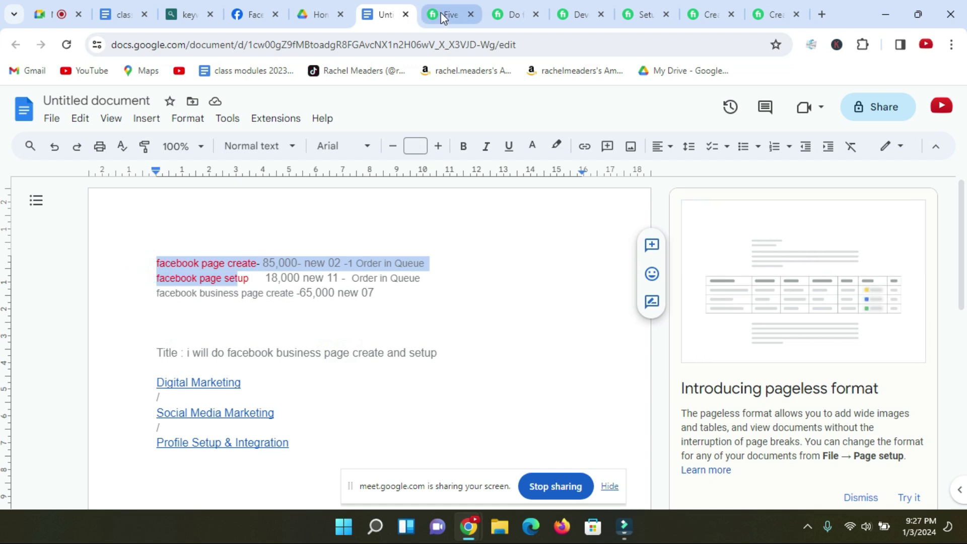
Step: Return to the Fiverr gig and locate the phrases "Facebook page create and setup" and "Facebook business page" in its opening paragraph
left_click(440, 14)
left_click(508, 15)
left_click(184, 227)
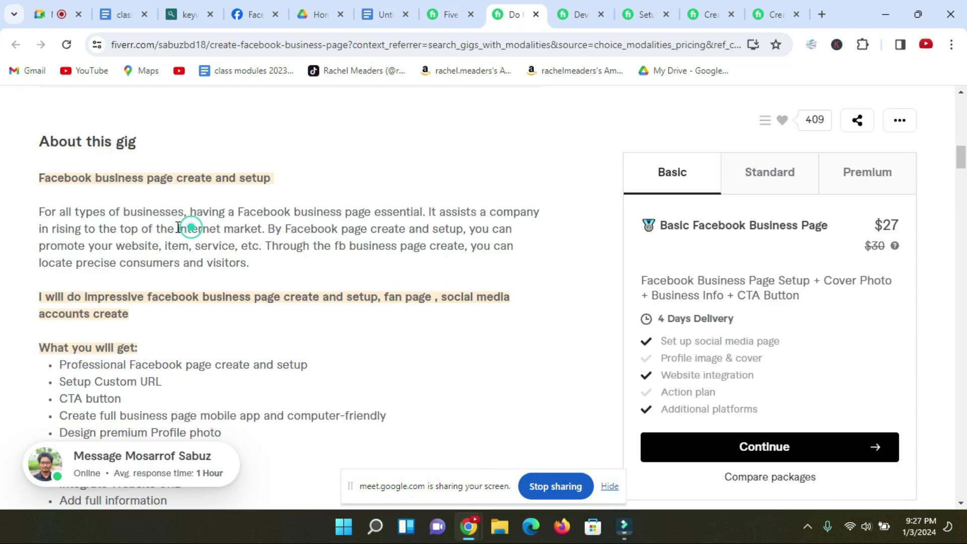
left_click_drag(24, 216, 250, 267)
left_click(280, 211)
left_click_drag(340, 230, 459, 229)
left_click_drag(285, 229, 448, 233)
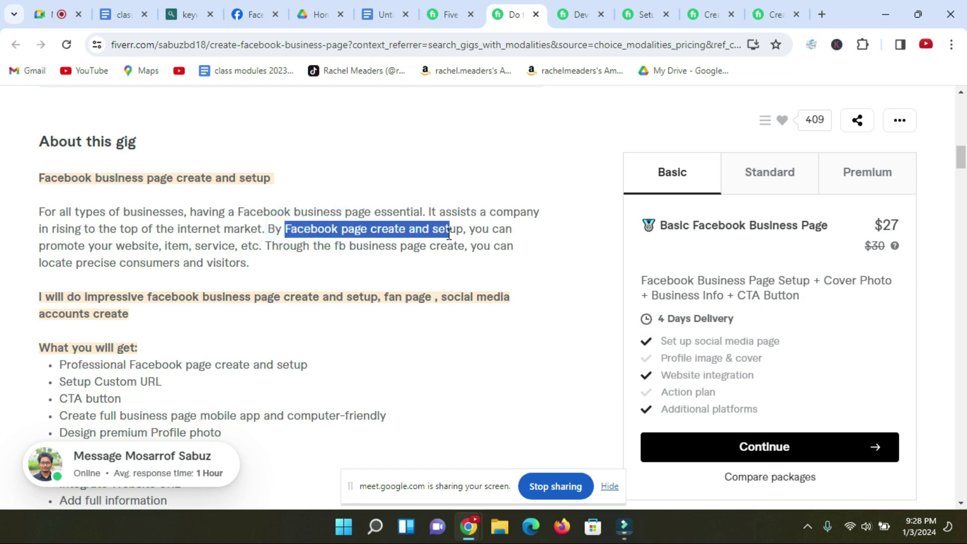
left_click_drag(291, 212, 356, 211)
left_click_drag(234, 211, 366, 212)
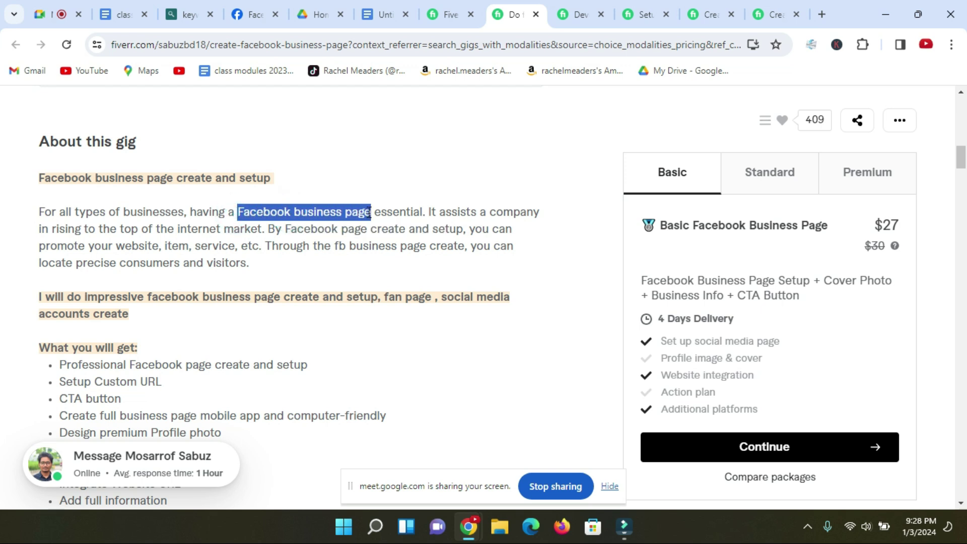
left_click(437, 229)
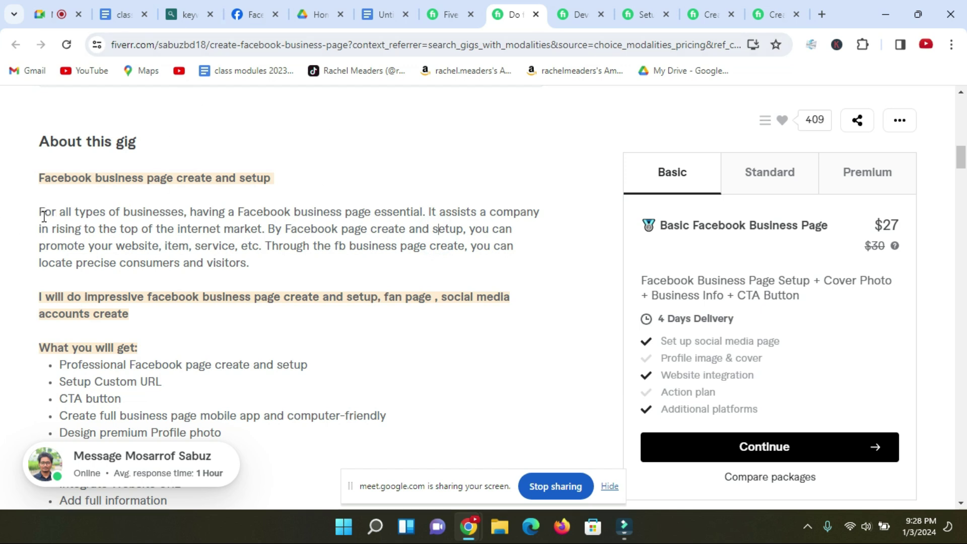
Step: Study the full opening paragraph of the gig description, from "For all types of businesses" through "consumers and visitors"
left_click_drag(40, 214, 248, 262)
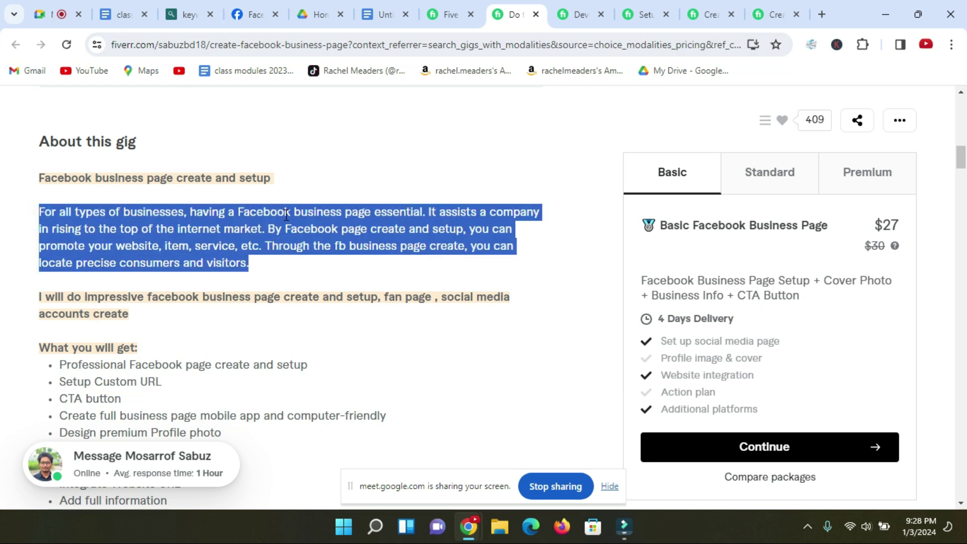
left_click(89, 212)
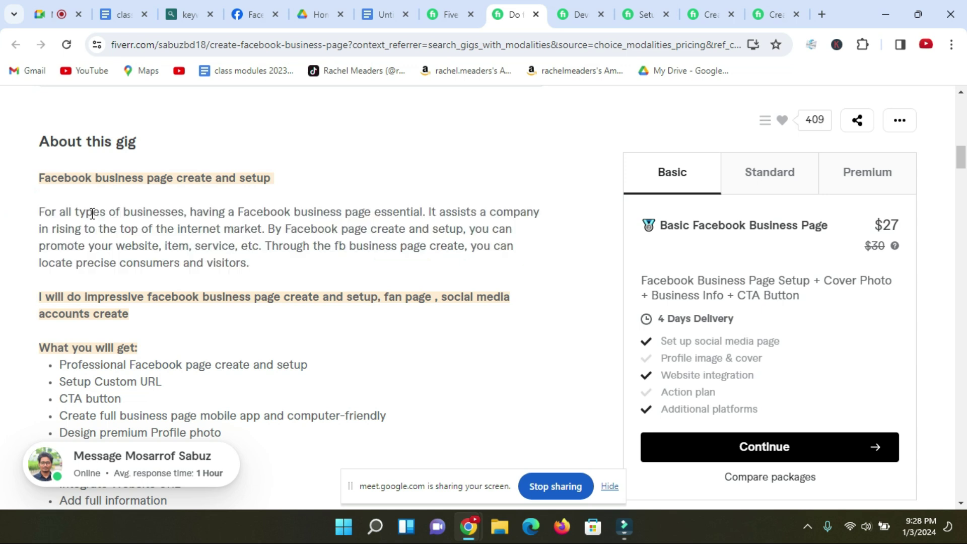
left_click(39, 212)
left_click(255, 217)
left_click_drag(38, 212, 281, 276)
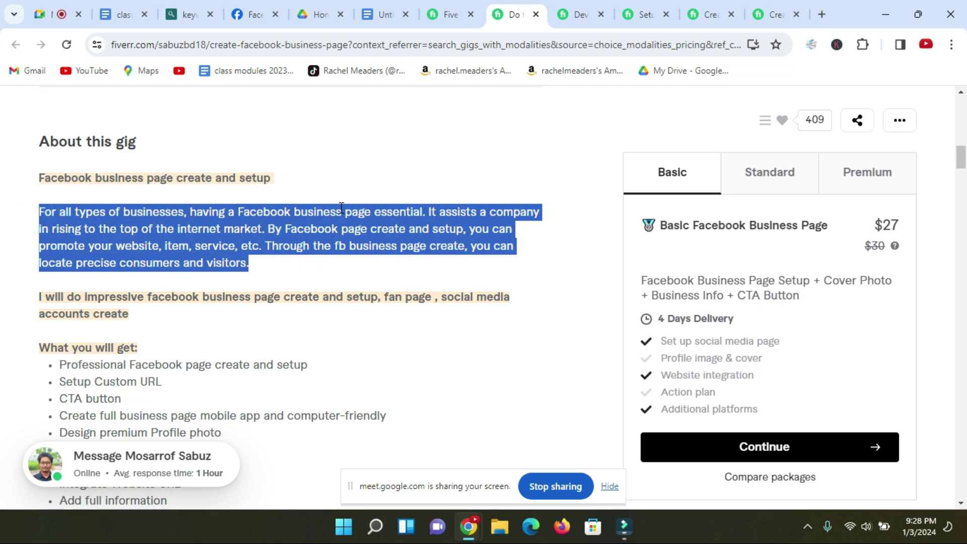
left_click(404, 243)
left_click_drag(38, 212, 237, 276)
left_click(448, 227)
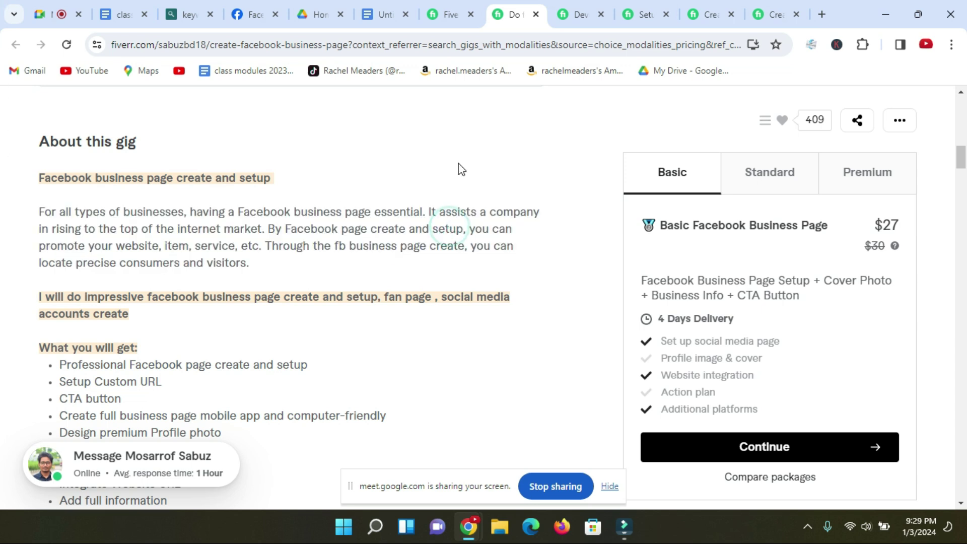
left_click_drag(39, 212, 283, 278)
left_click(356, 246)
left_click(357, 239)
left_click(115, 212)
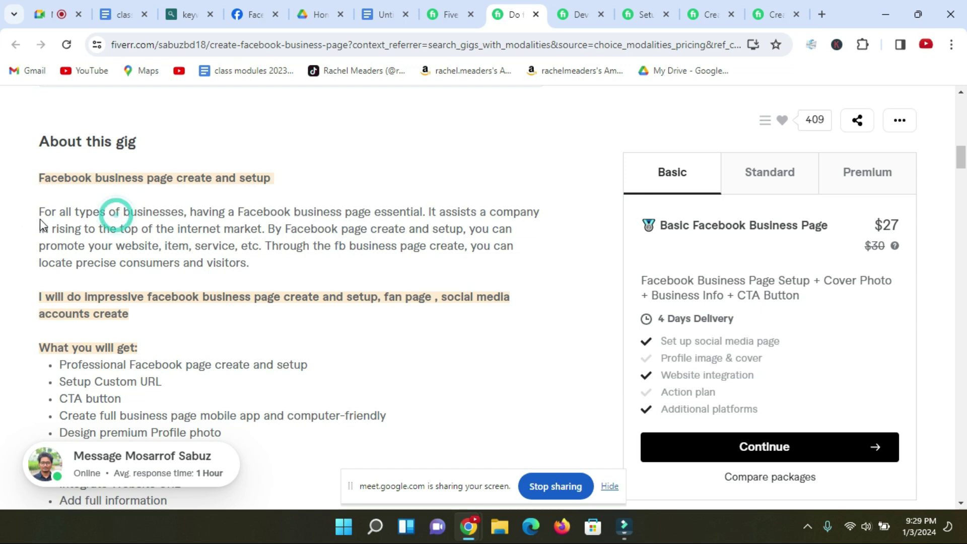
Step: Copy the gig's opening description paragraph into the Google Docs draft below the category links and add a new line after it
left_click_drag(23, 209, 335, 267)
key("ctrl+c")
left_click(105, 229)
left_click(368, 18)
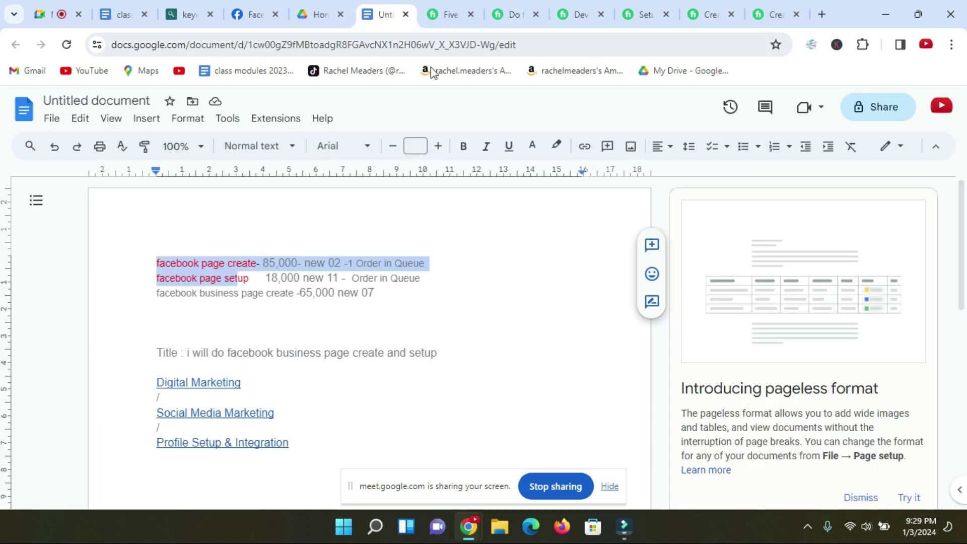
left_click(208, 265)
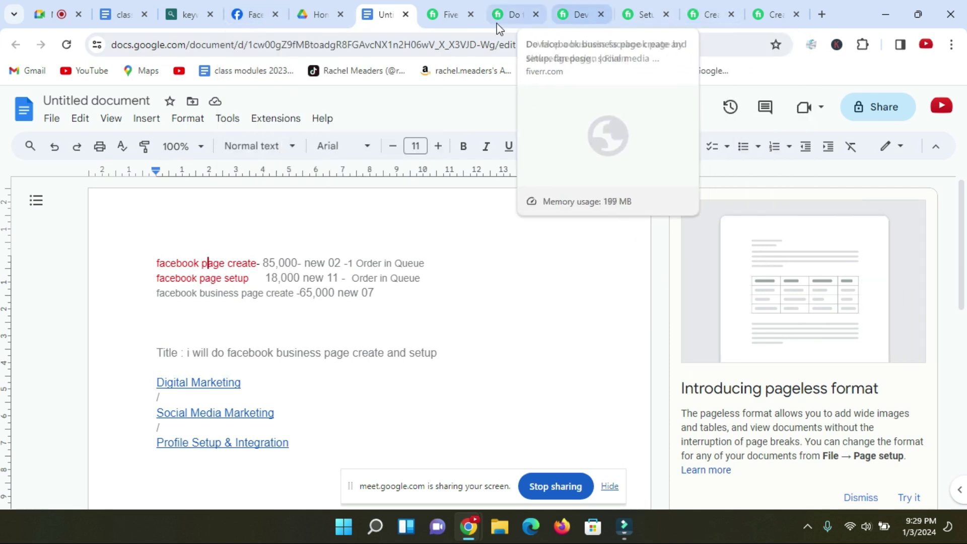
scroll(352, 379, "down", 5)
left_click(281, 323)
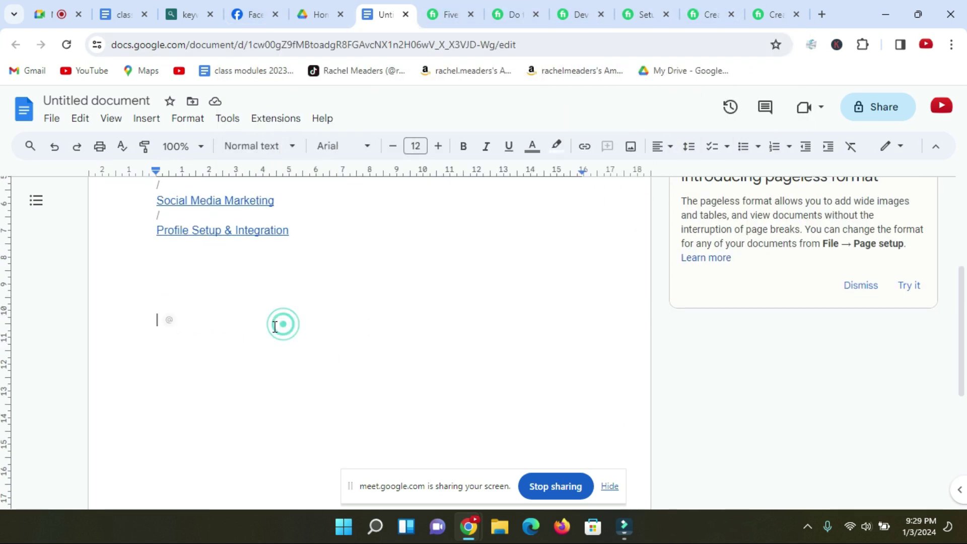
key("ctrl+v")
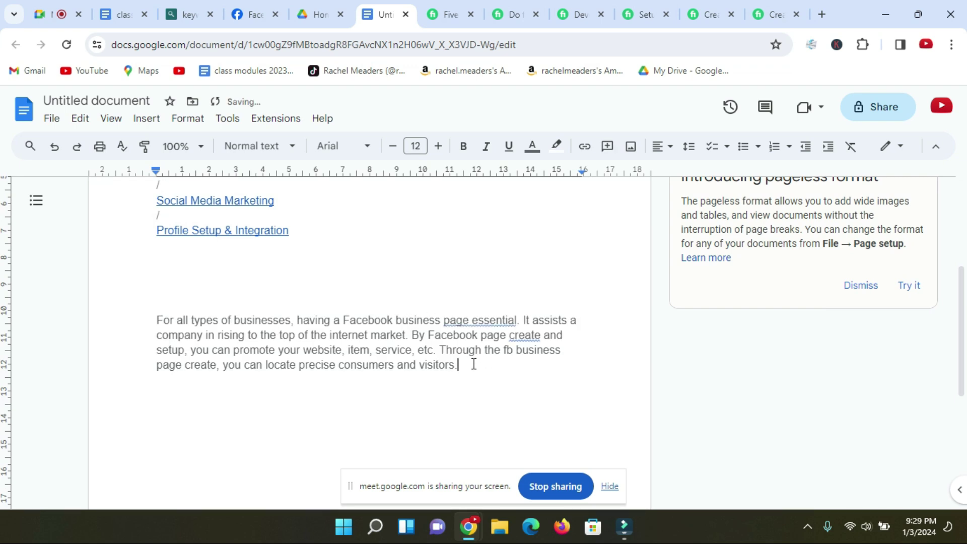
key("Return")
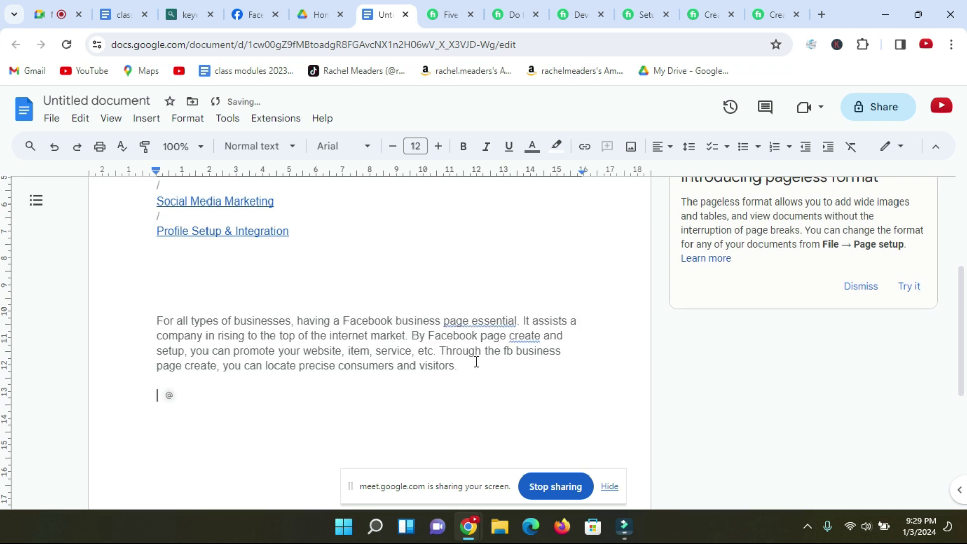
scroll(417, 202, "up", 1)
Step: Return to the "Facebook business page create and setup" gig on Fiverr and review its "What you will get" list
left_click(444, 14)
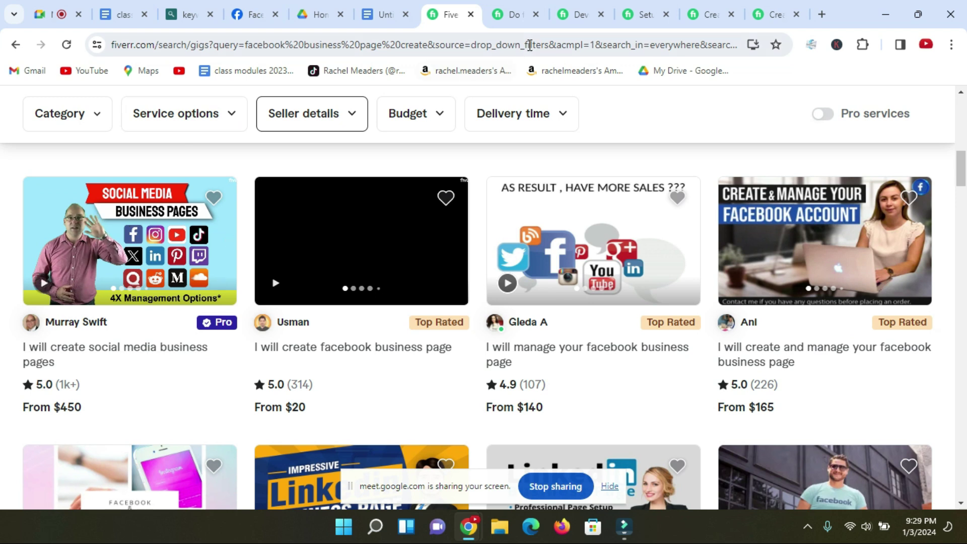
left_click(511, 15)
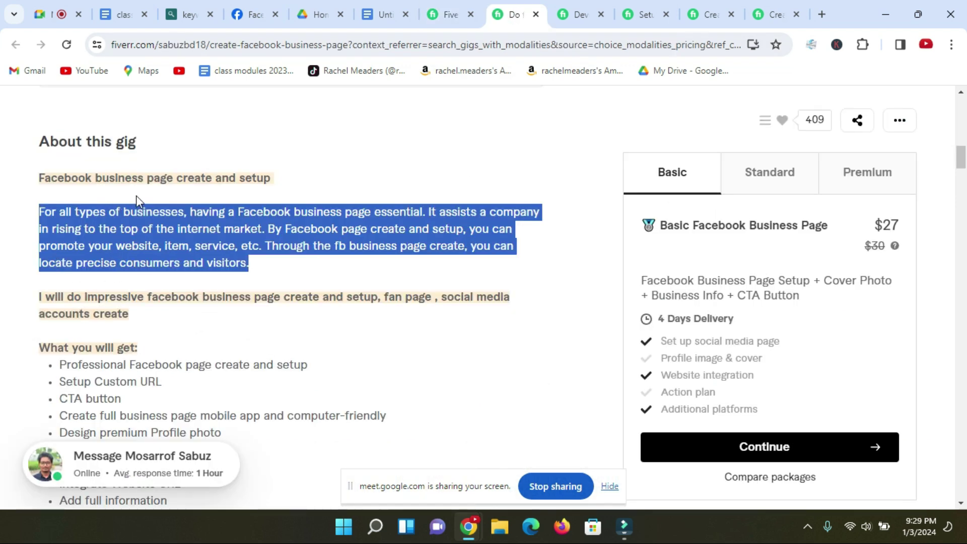
scroll(136, 196, "down", 3)
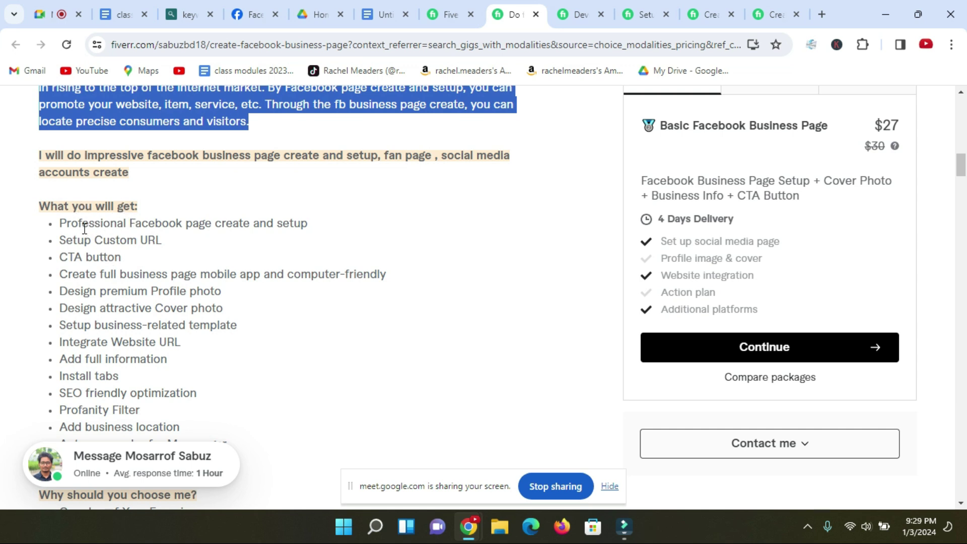
left_click_drag(62, 223, 83, 256)
left_click(140, 274)
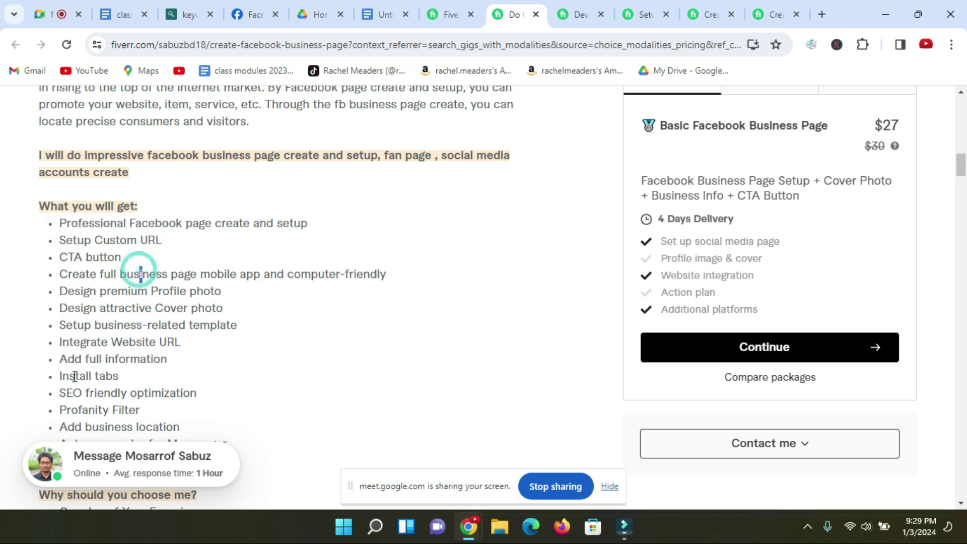
left_click_drag(80, 307, 107, 342)
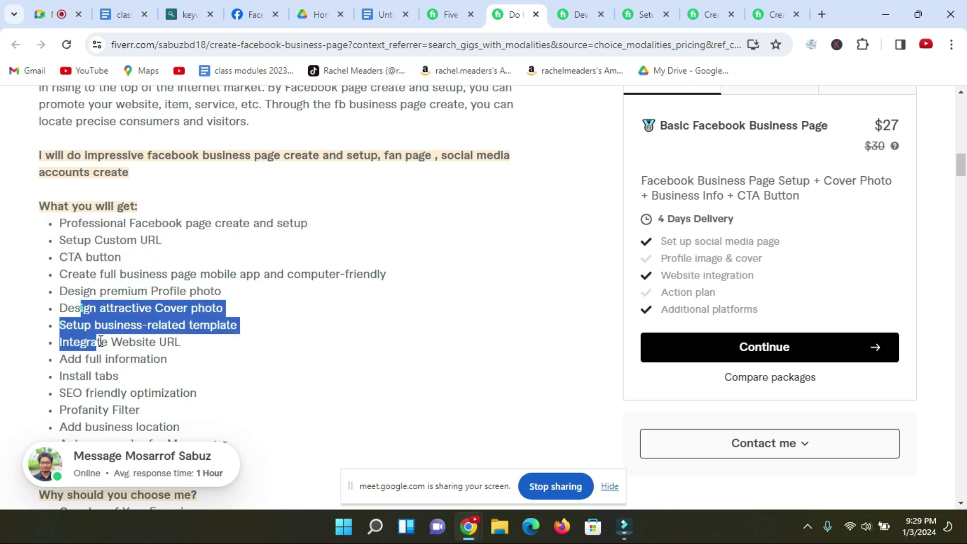
Step: Examine the "Why should you choose me?" and "Extra Services" sections of the same gig description
scroll(171, 321, "down", 4)
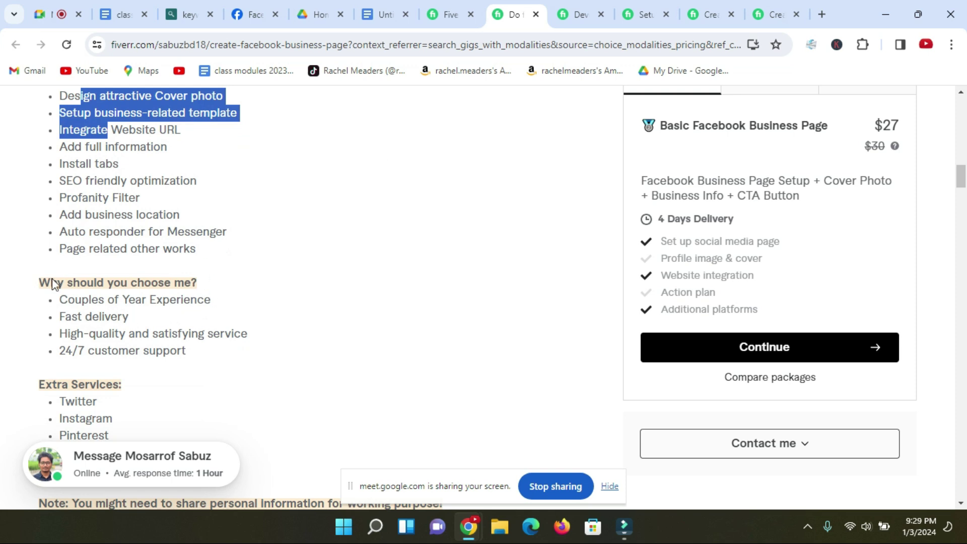
left_click(90, 313)
left_click_drag(91, 308, 194, 355)
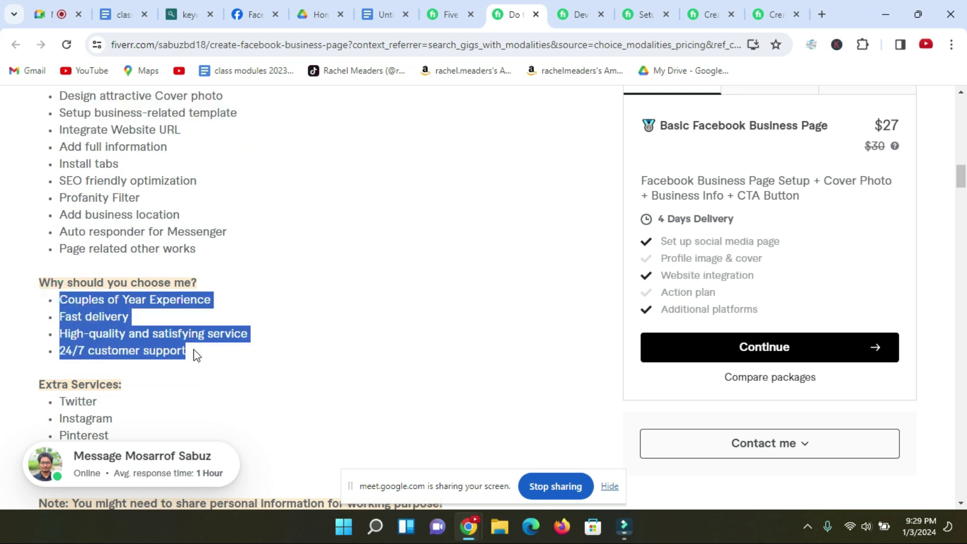
scroll(189, 306, "down", 1)
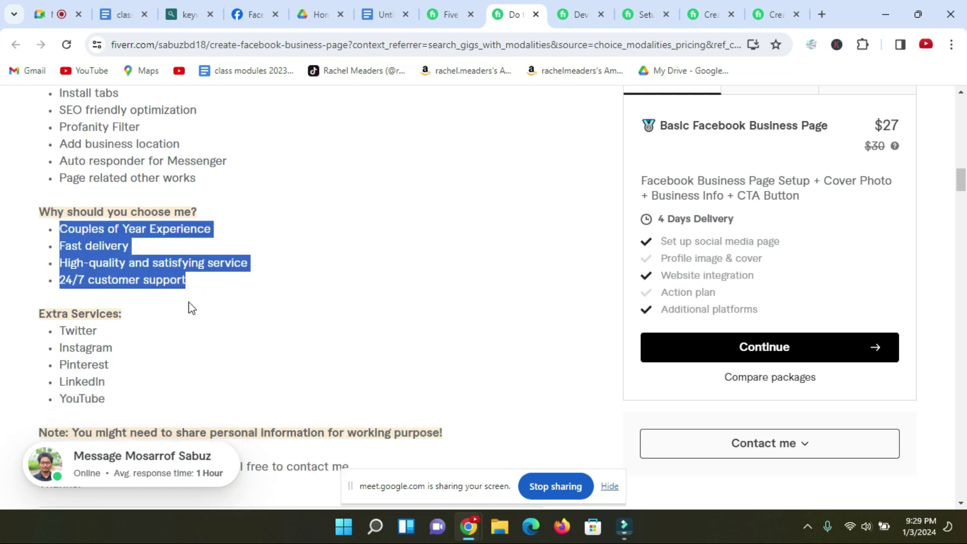
triple_click(52, 316)
left_click(79, 330)
left_click_drag(80, 330, 96, 399)
left_click(130, 388)
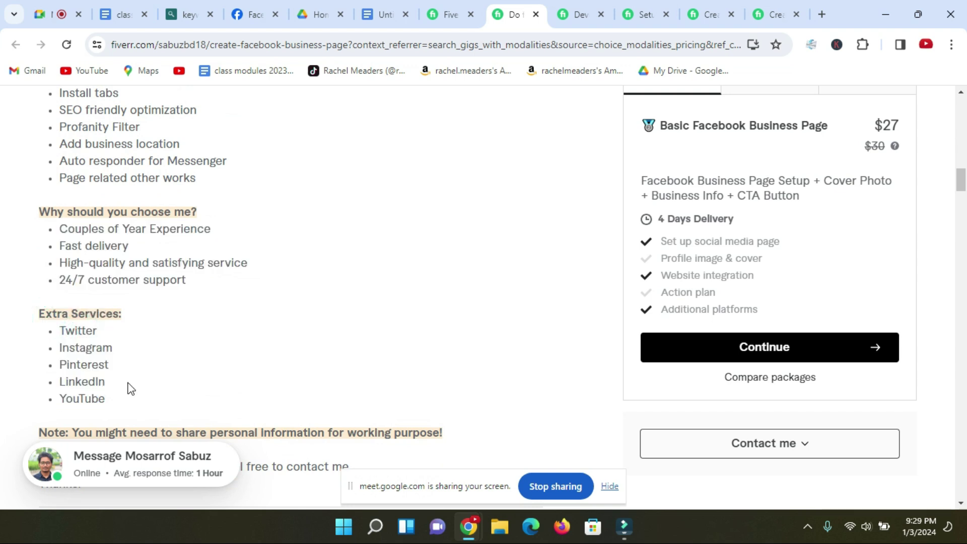
scroll(91, 322, "up", 3)
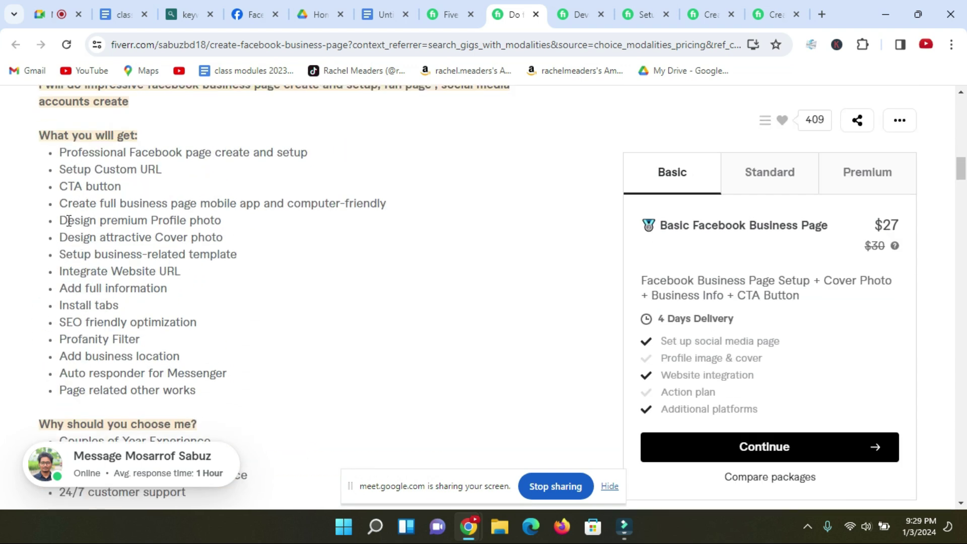
Step: Compare the description layouts of the page setup and optimization gig, the social media business pages gig and the "I will create facebook business page" gig
left_click(643, 15)
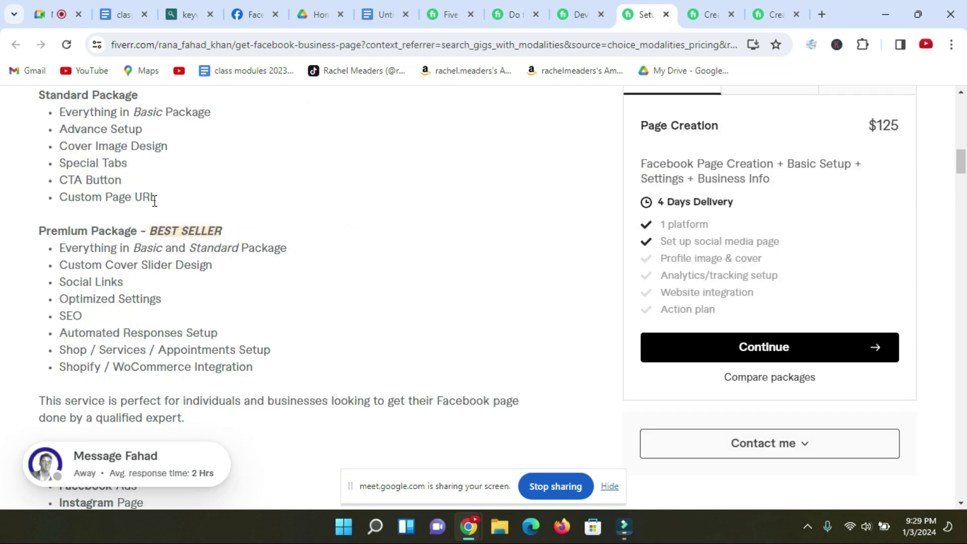
scroll(153, 206, "up", 3)
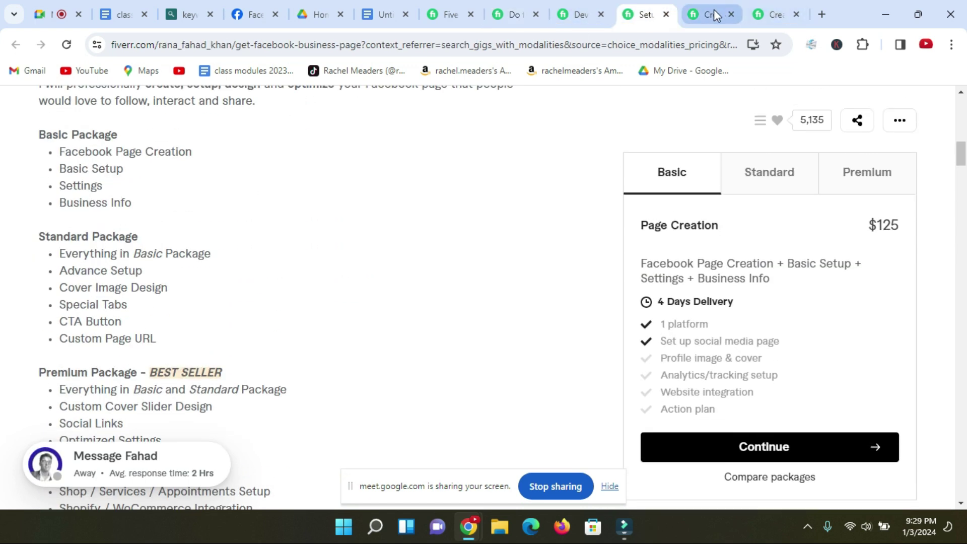
left_click(711, 15)
scroll(108, 237, "down", 10)
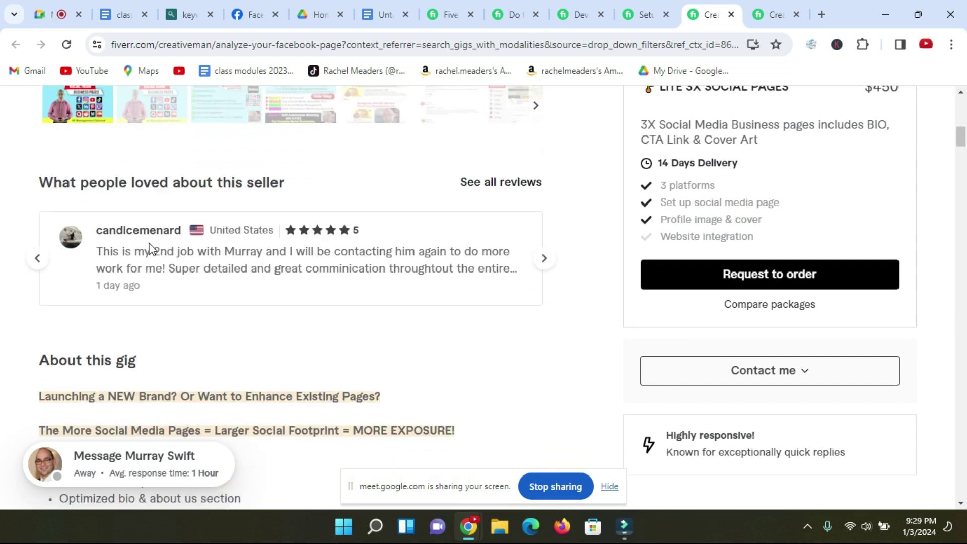
scroll(149, 249, "down", 10)
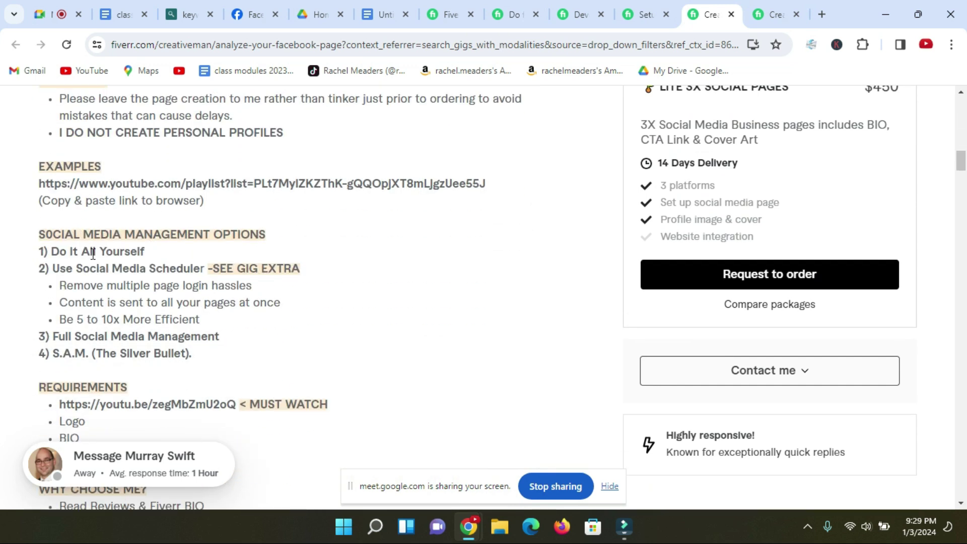
scroll(96, 252, "down", 3)
left_click(762, 17)
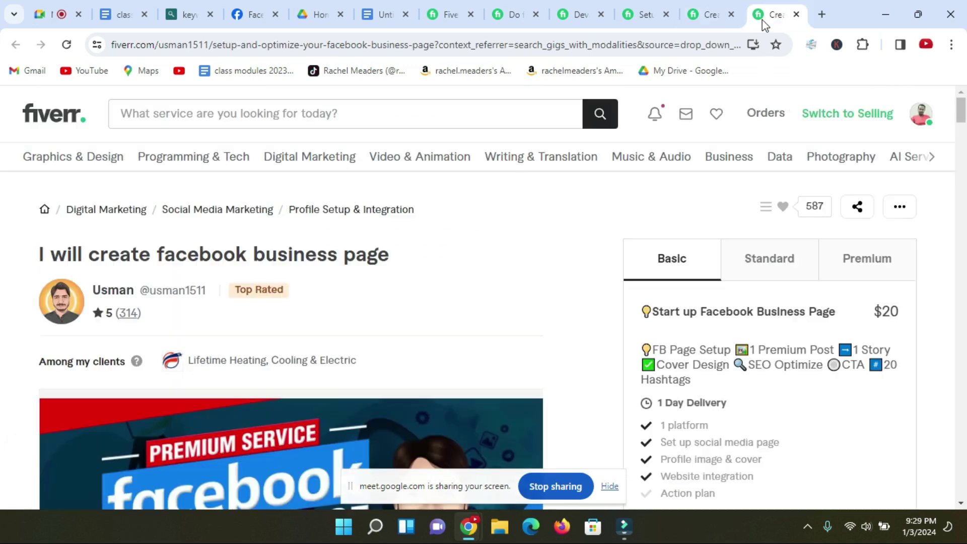
Step: Go back to the "Facebook business page create and setup" gig and view the closing sections of its description
left_click(526, 14)
scroll(98, 199, "up", 2)
scroll(126, 241, "down", 6)
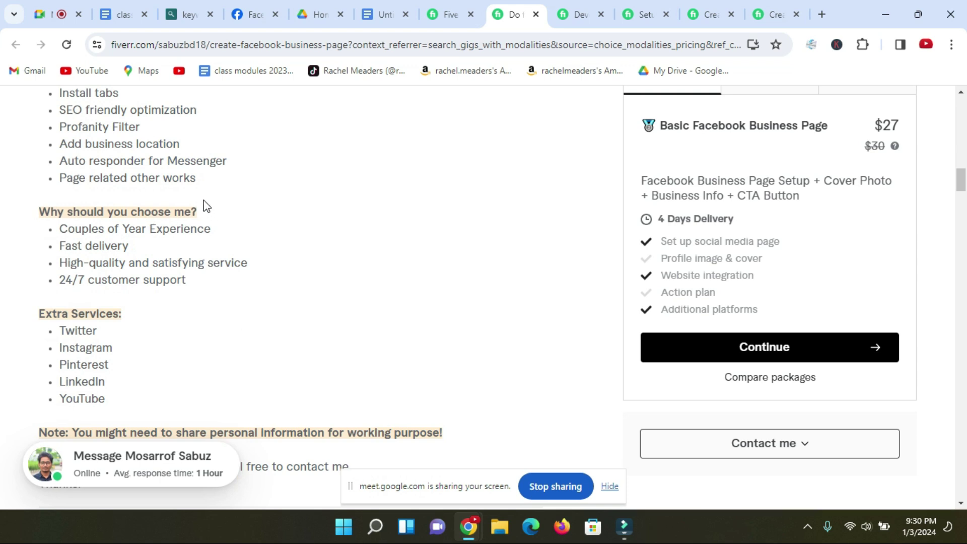
Step: Examine the experience, delivery, quality and support points under "Why should you choose me?" in the gig description
left_click_drag(66, 246, 142, 262)
left_click(101, 261)
left_click_drag(63, 281, 85, 279)
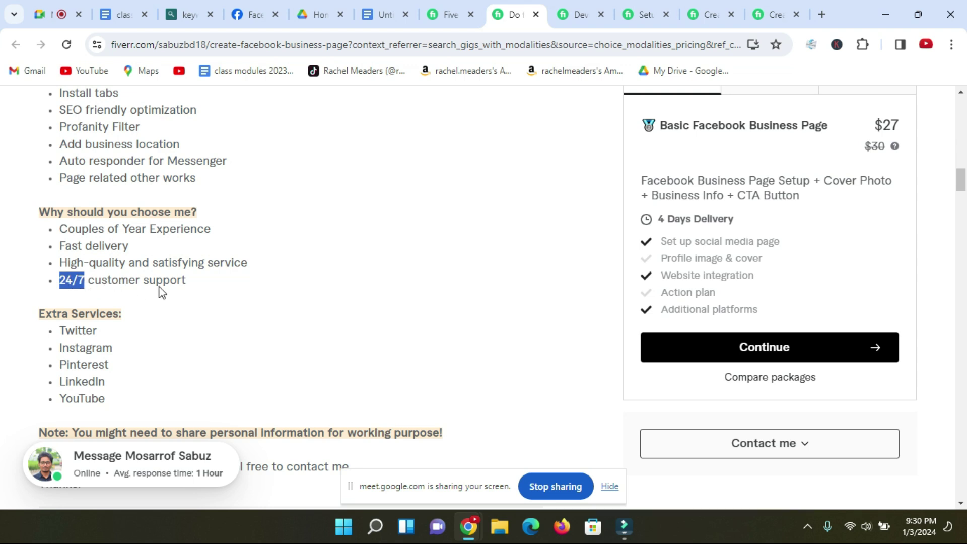
left_click_drag(186, 280, 172, 280)
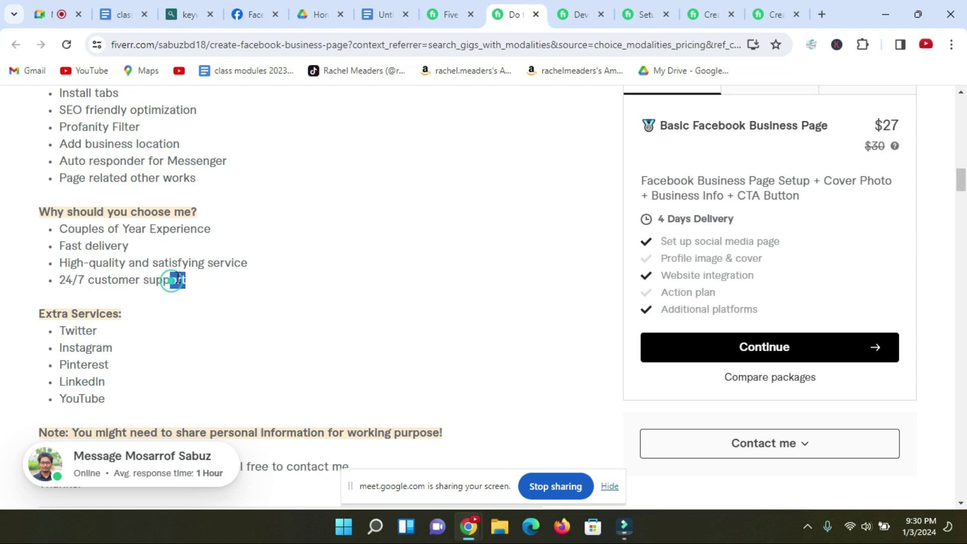
left_click(92, 230)
left_click_drag(92, 230, 142, 263)
scroll(149, 245, "up", 2)
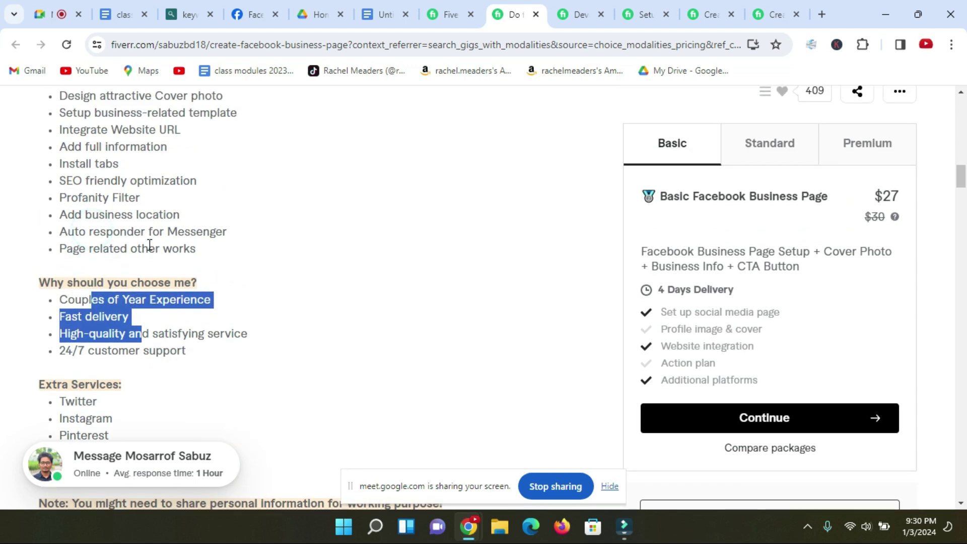
left_click(171, 328)
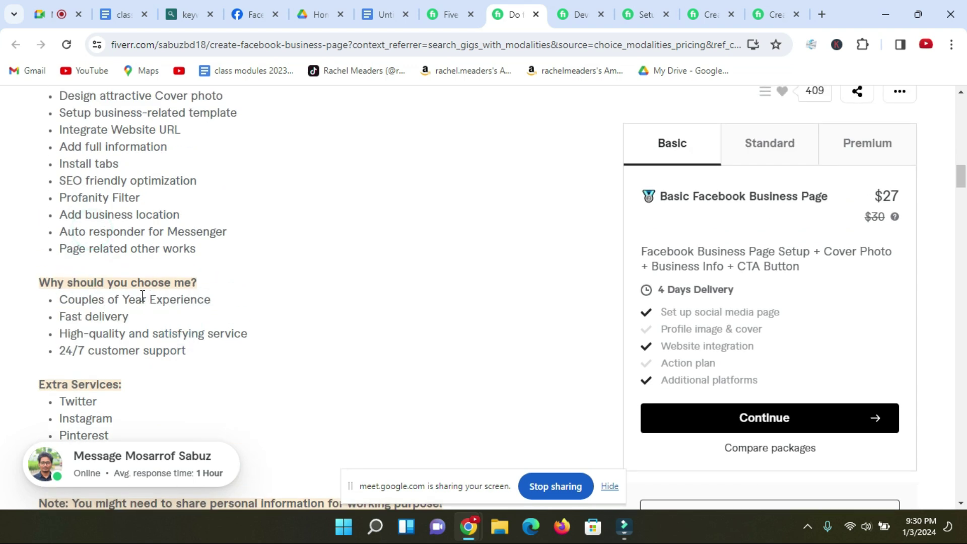
Step: Review the "Why should you choose me?" heading and the closing items of the "What you will get" list above it
left_click_drag(58, 284, 232, 286)
scroll(209, 286, "down", 1)
scroll(209, 286, "up", 1)
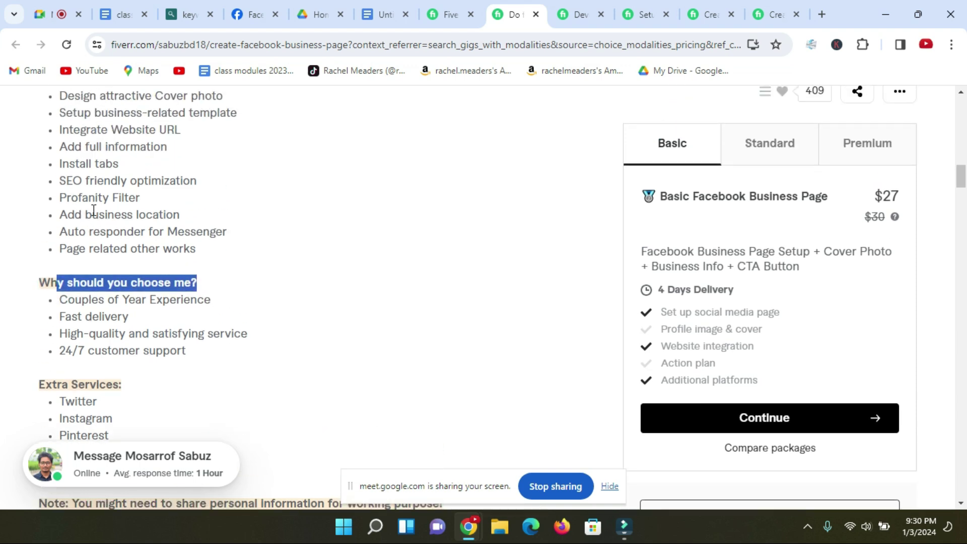
left_click_drag(64, 218, 194, 222)
left_click_drag(66, 248, 216, 255)
scroll(225, 257, "up", 1)
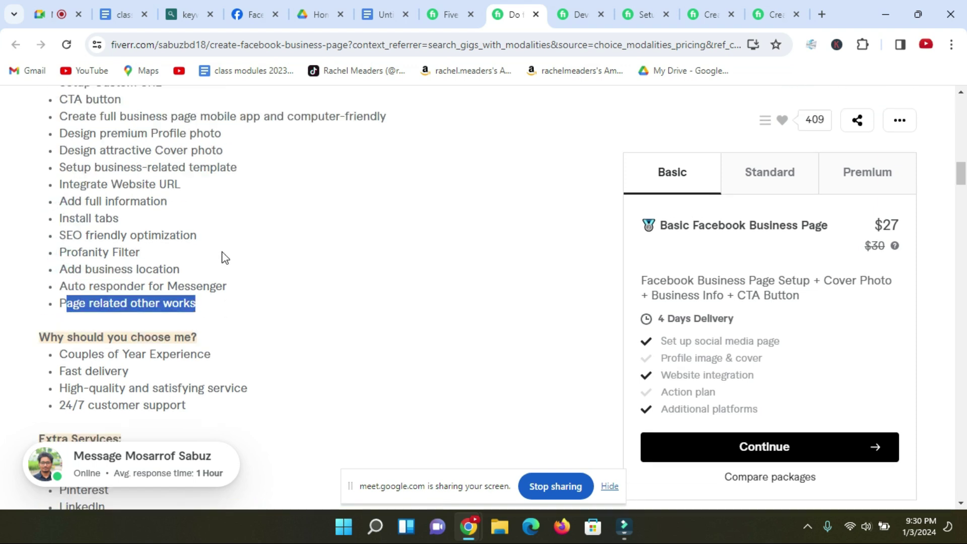
scroll(225, 258, "up", 2)
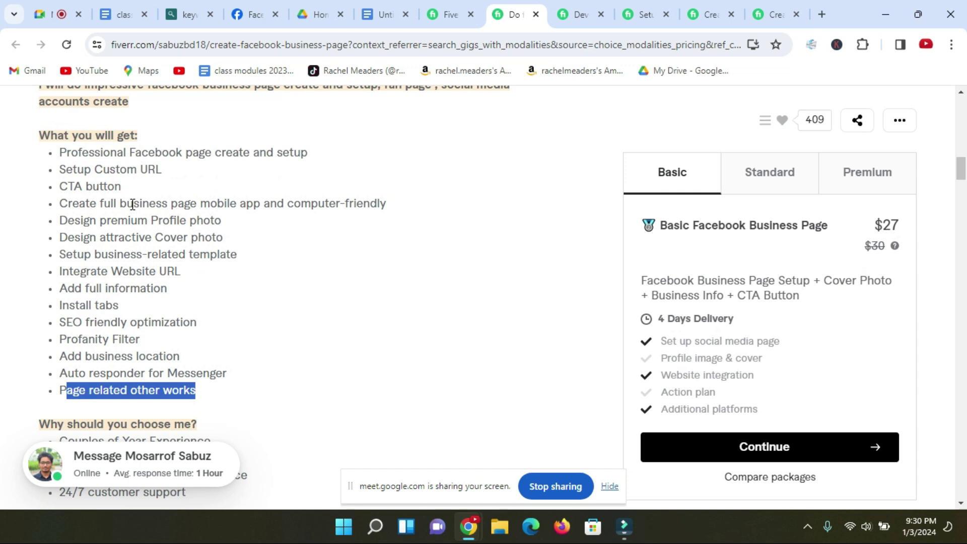
Step: Copy the gig's sections from "What you will get" through "Extra Services" and paste them below the introductory paragraph in the Google Docs draft
left_click_drag(34, 135, 161, 331)
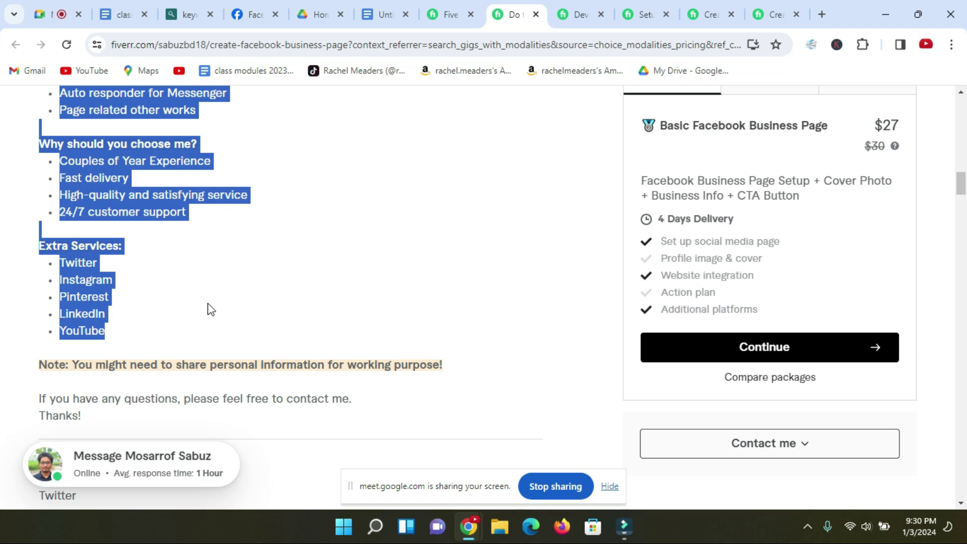
scroll(134, 195, "up", 4)
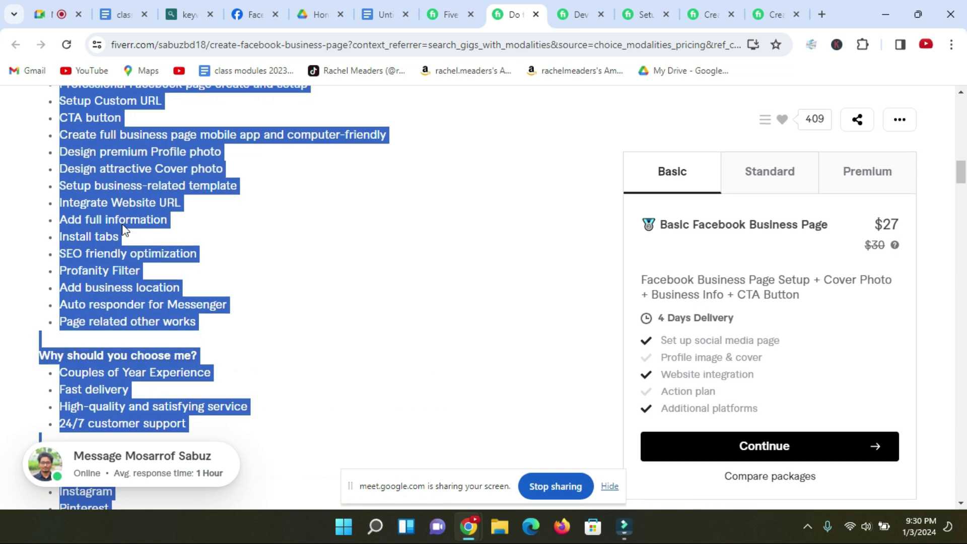
scroll(112, 229, "down", 1)
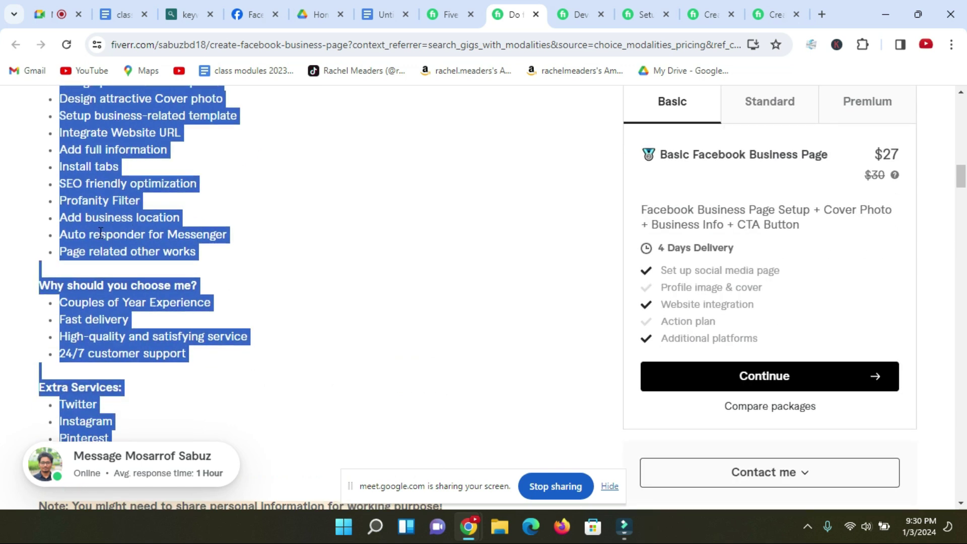
scroll(210, 256, "up", 3)
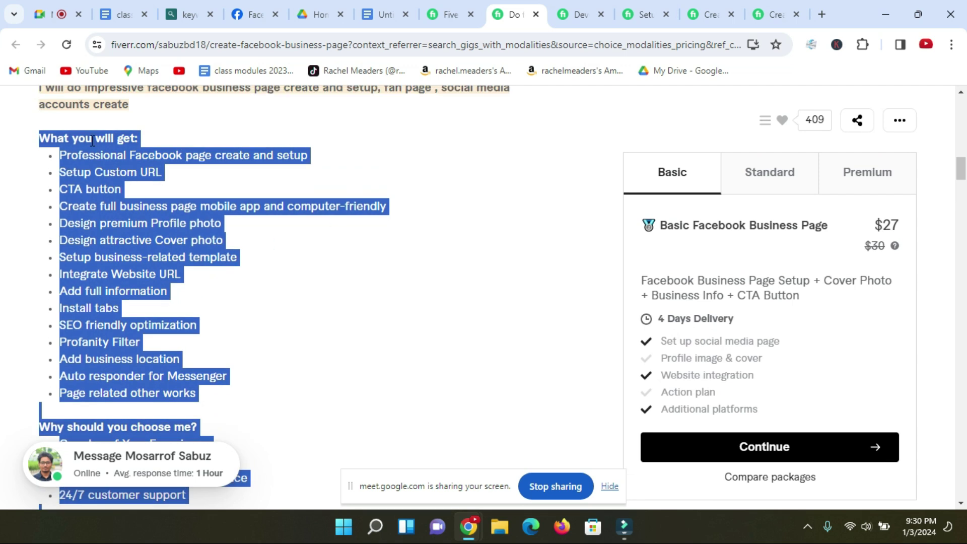
scroll(123, 143, "down", 3)
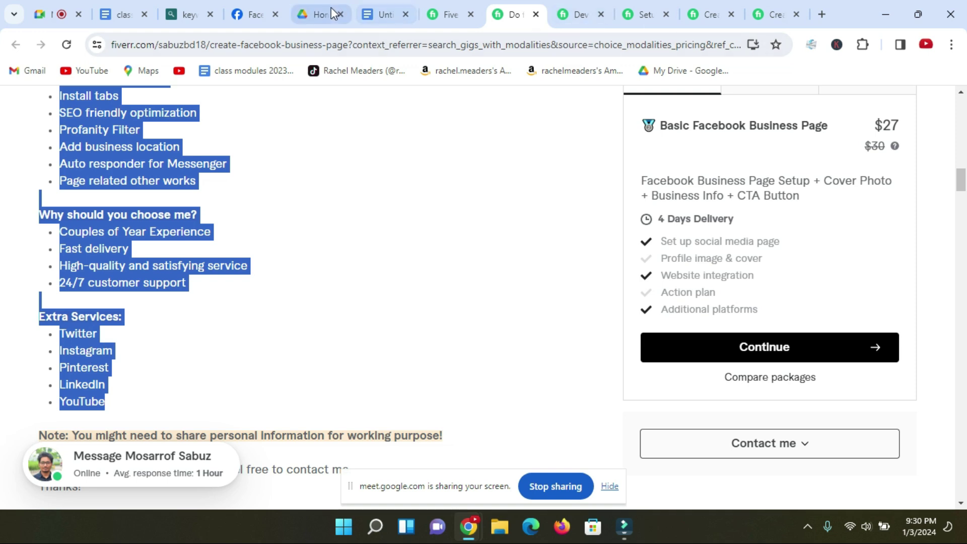
left_click(377, 11)
scroll(346, 371, "down", 1)
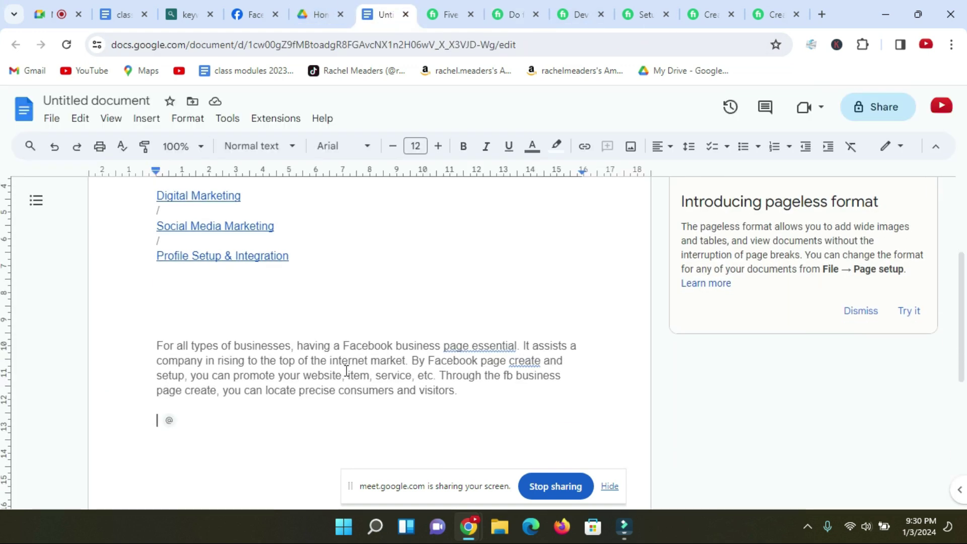
scroll(346, 371, "down", 1)
key("ctrl+v")
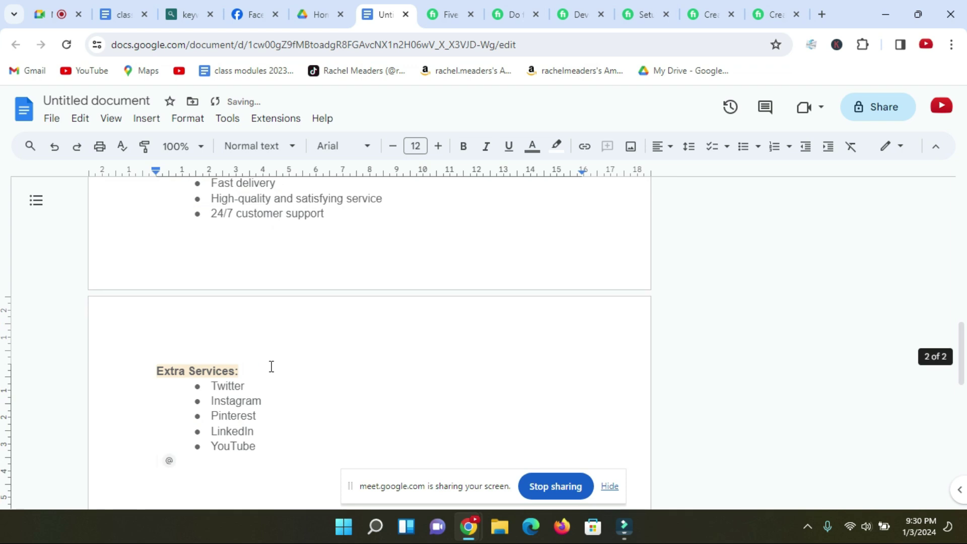
scroll(283, 343, "up", 5)
scroll(286, 342, "up", 3)
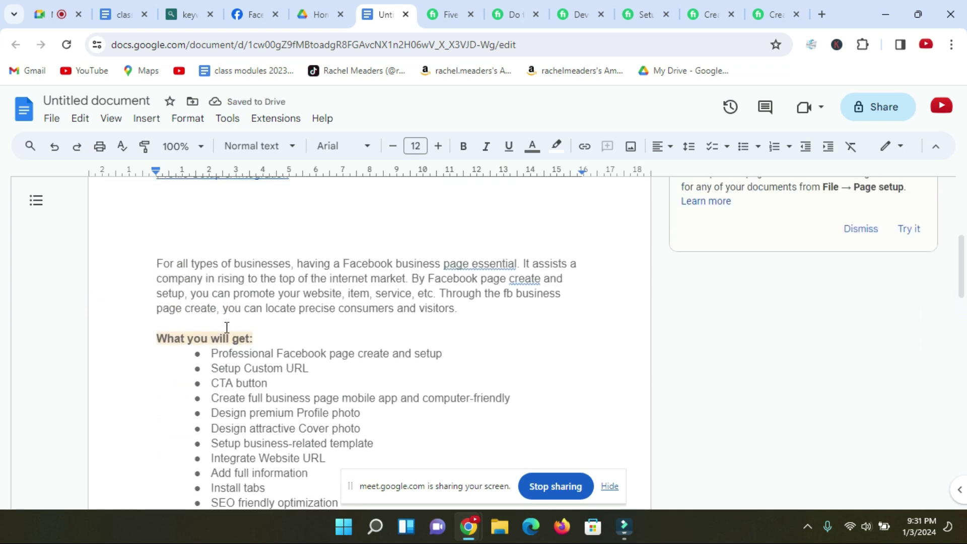
left_click(280, 327)
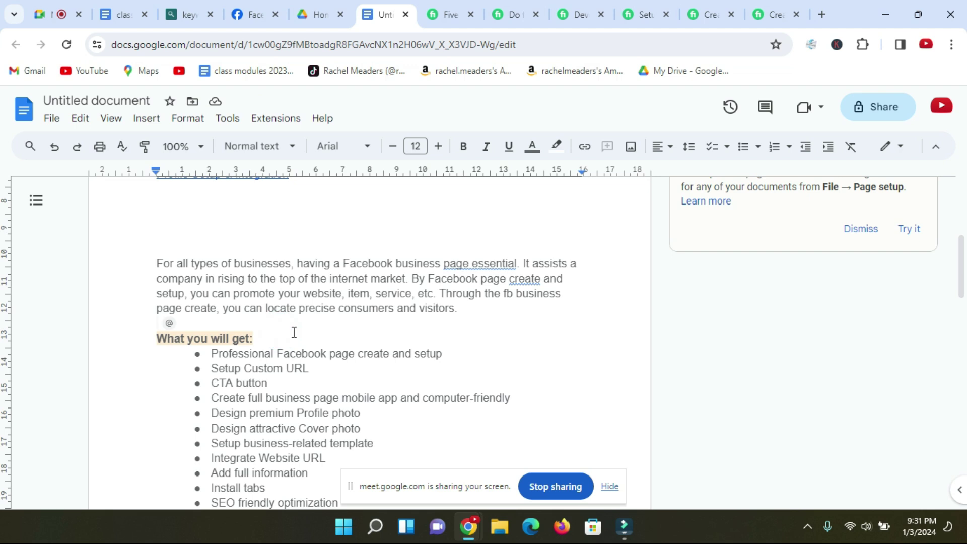
Step: Move the "SEO friendly optimization" item to directly after "Page related other works" in the "What you will get" list
scroll(299, 333, "down", 3)
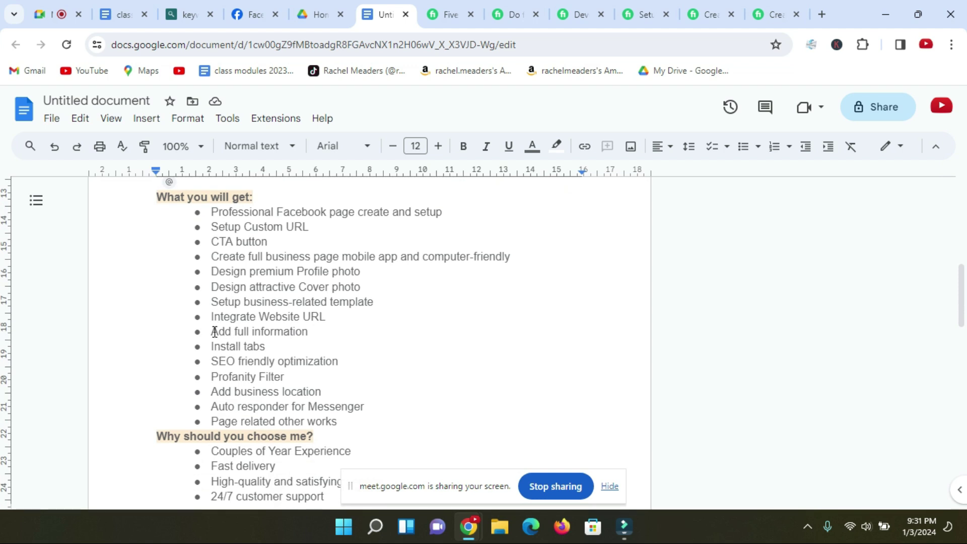
left_click_drag(214, 332, 317, 333)
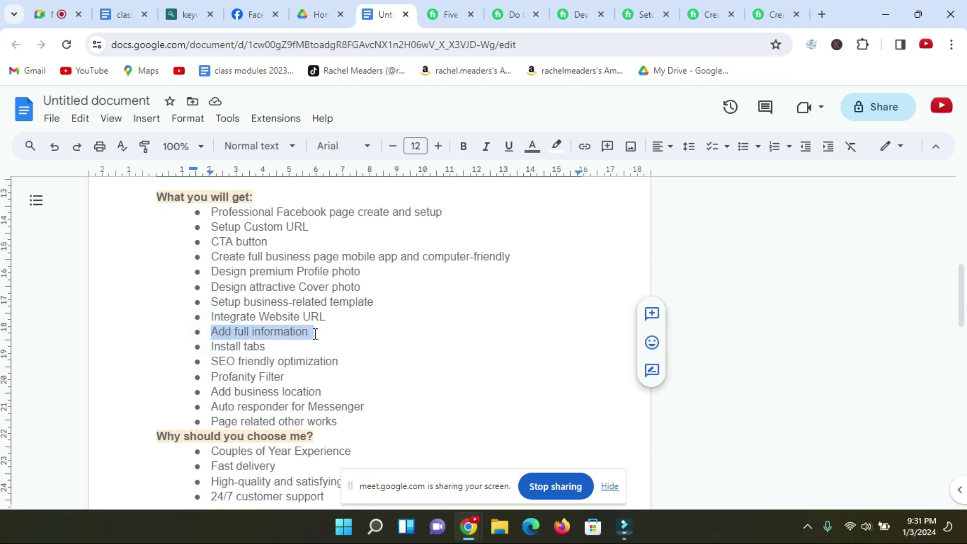
left_click(355, 335)
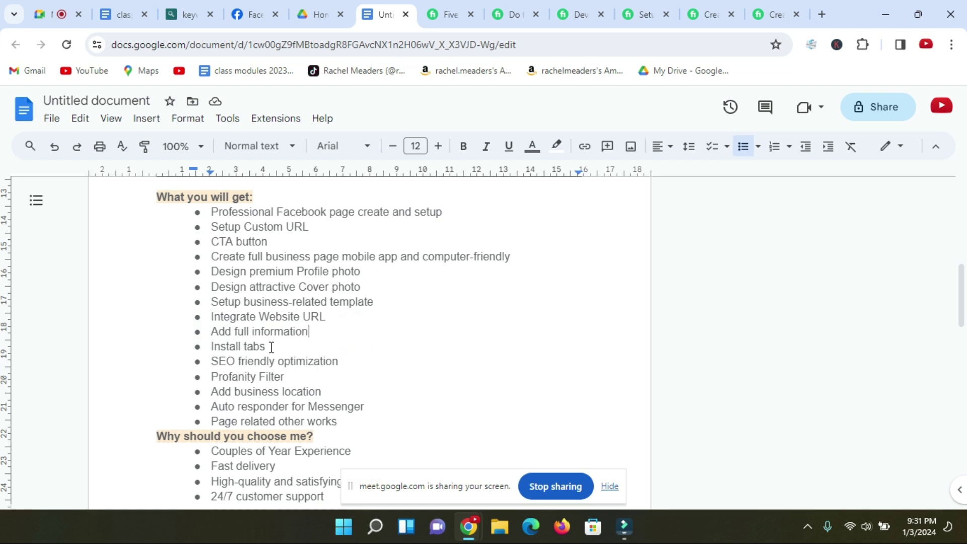
left_click_drag(207, 361, 344, 365)
key("ctrl+c")
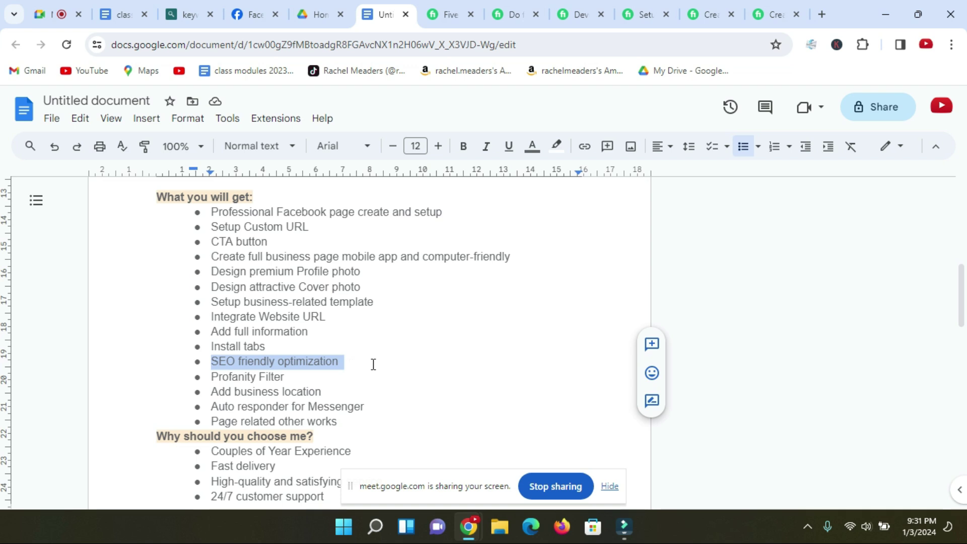
key("BackSpace")
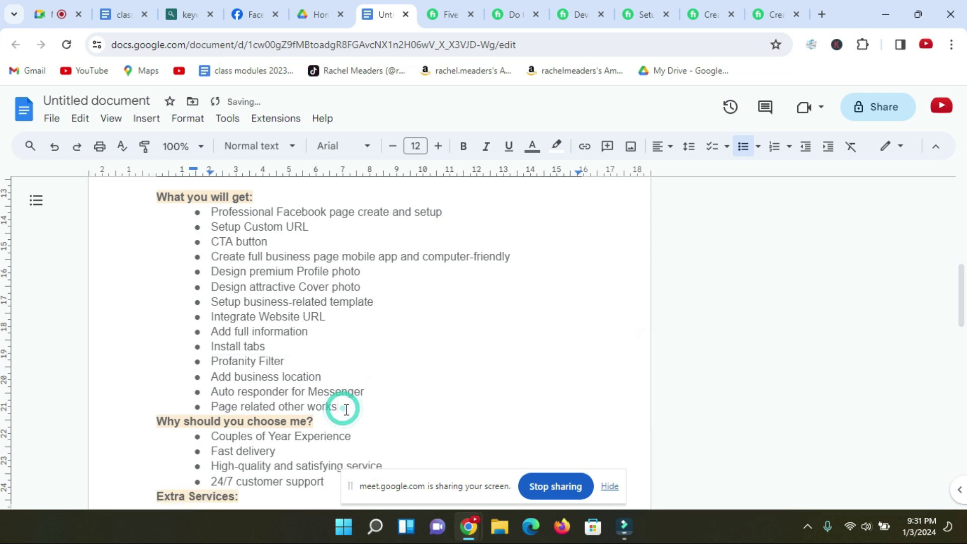
key("Return")
key("ctrl+v")
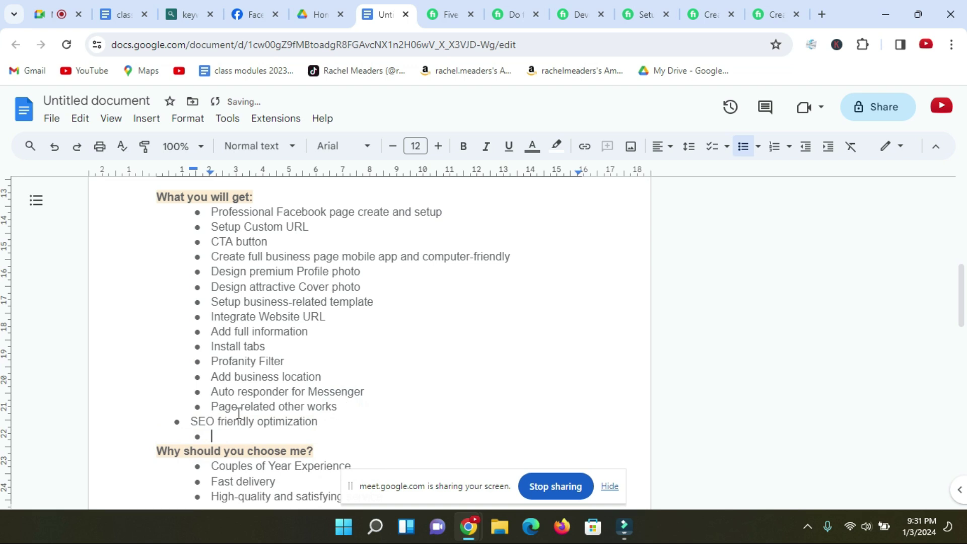
Step: Remove the bullets from "SEO friendly optimization" and "Page related other works", keeping both lines aligned with the list text
left_click(177, 421)
left_click(173, 419)
left_click(360, 422)
left_click(184, 423)
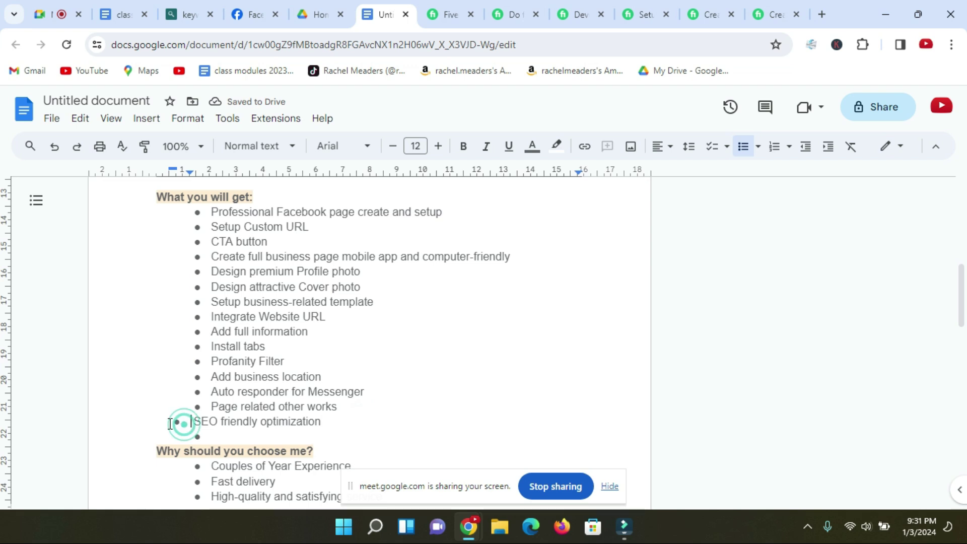
key("BackSpace")
key("BackSpace")
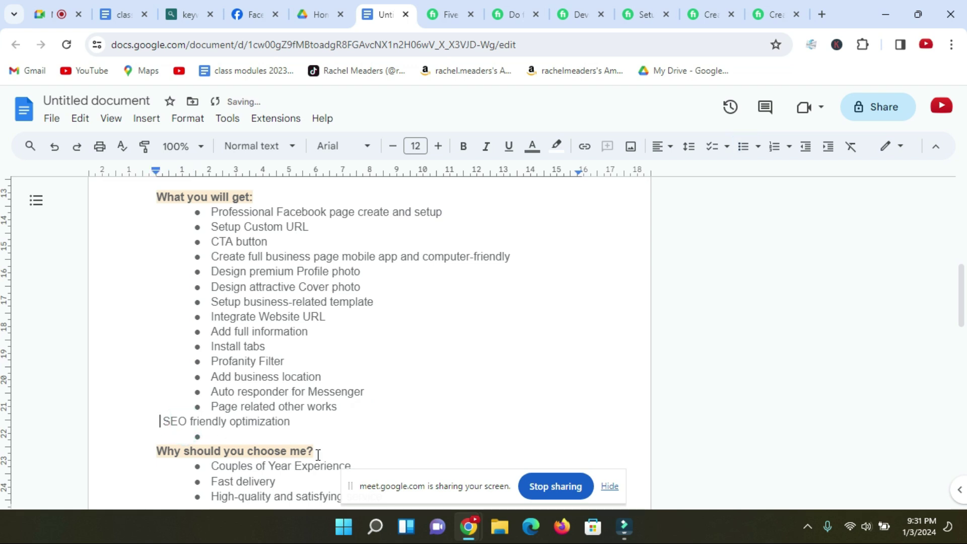
key("ctrl+z")
key("ctrl+z")
left_click(196, 405)
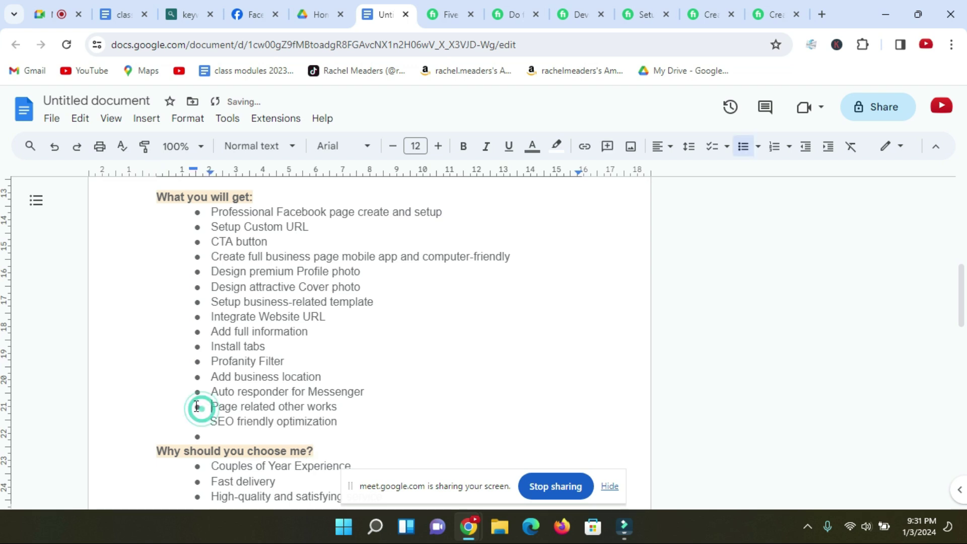
key("BackSpace")
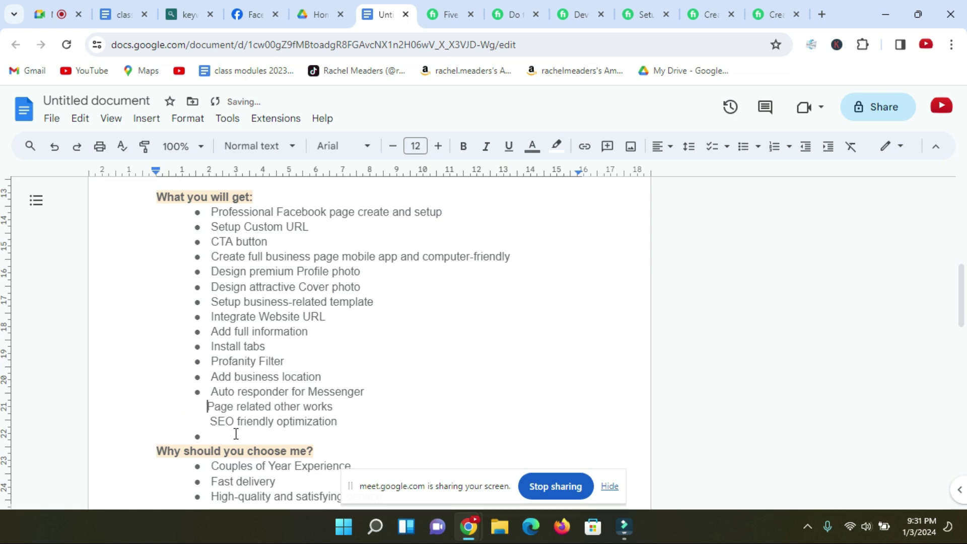
left_click_drag(208, 215, 341, 429)
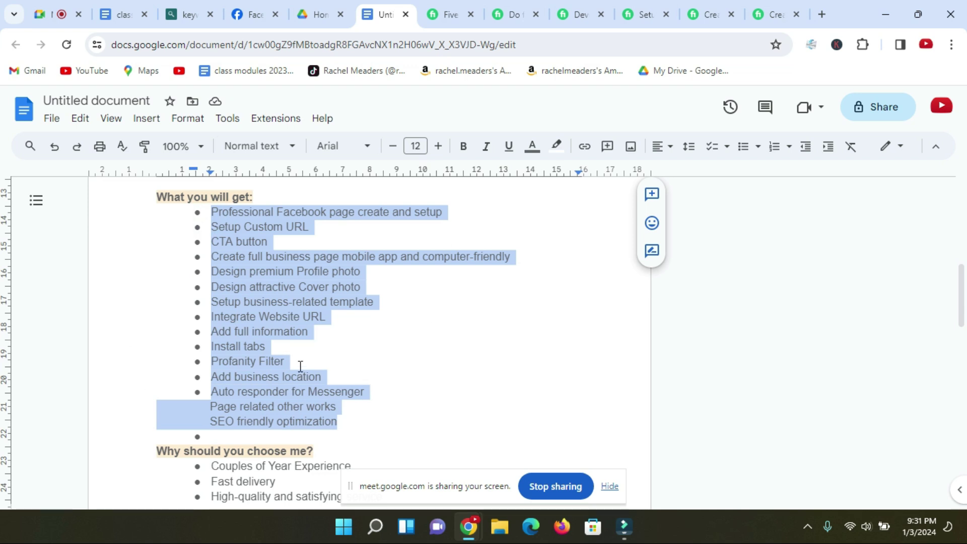
left_click(405, 345)
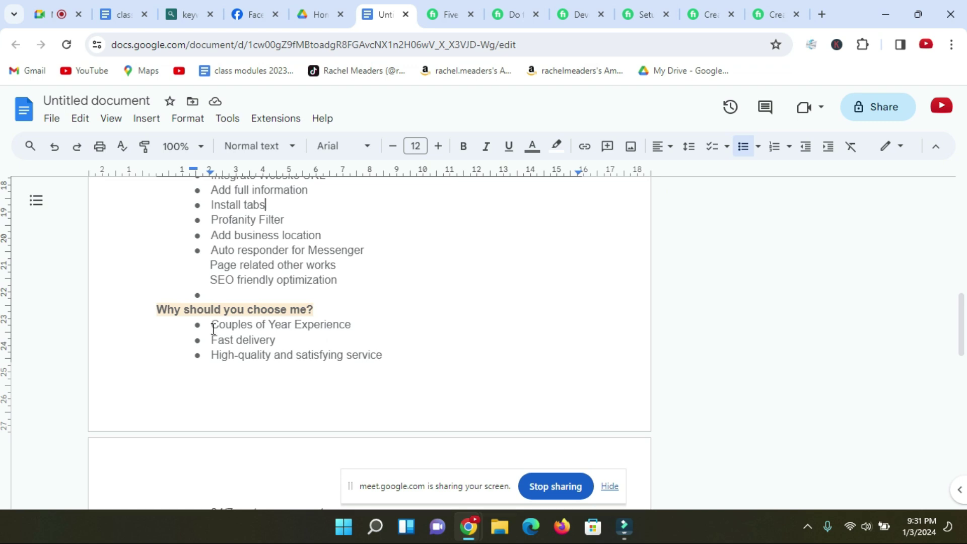
Step: Remove the bullet from "Couples of Year Experience" under "Why should you choose me?", keeping the line indented directly below the heading
left_click_drag(214, 328, 388, 358)
left_click(416, 358)
left_click(203, 326)
key("Return")
key("BackSpace")
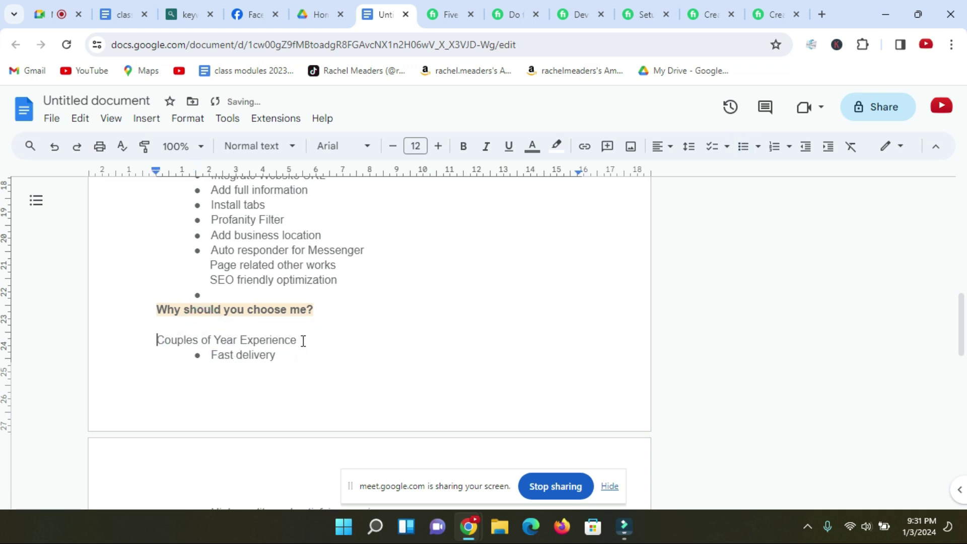
key("BackSpace")
key("BackSpace")
key("BackSpace")
key("BackSpace")
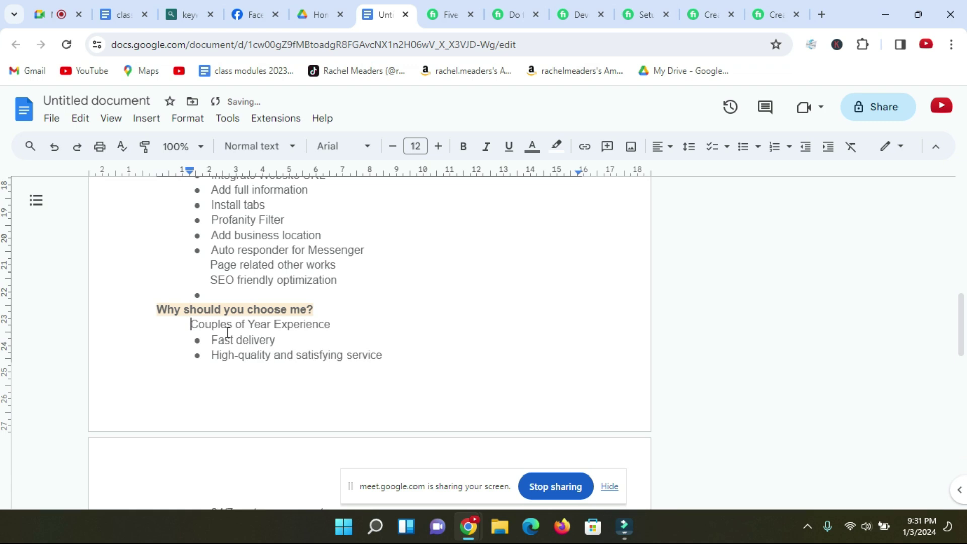
Step: Remove the bullets from Twitter, Instagram, Pinterest, LinkedIn and YouTube under "Extra Services"
scroll(361, 316, "down", 5)
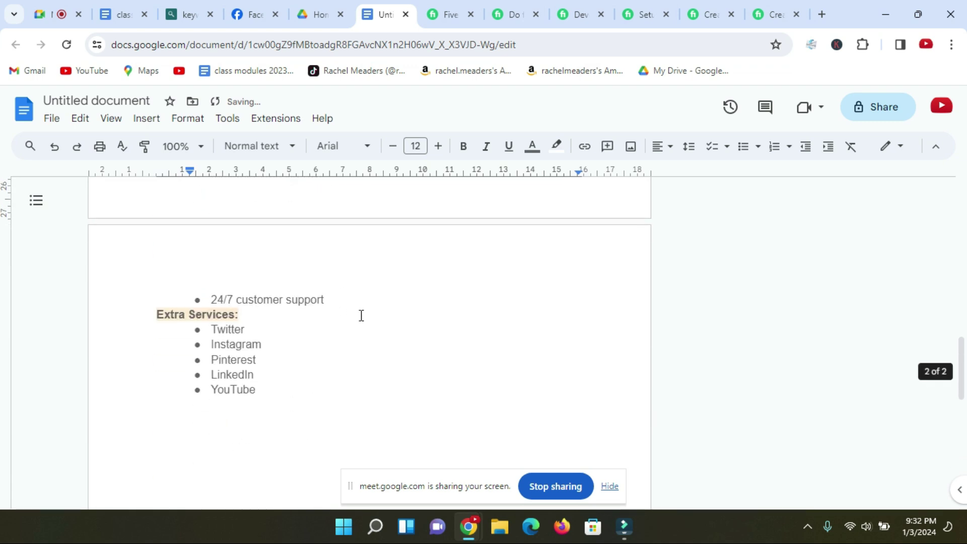
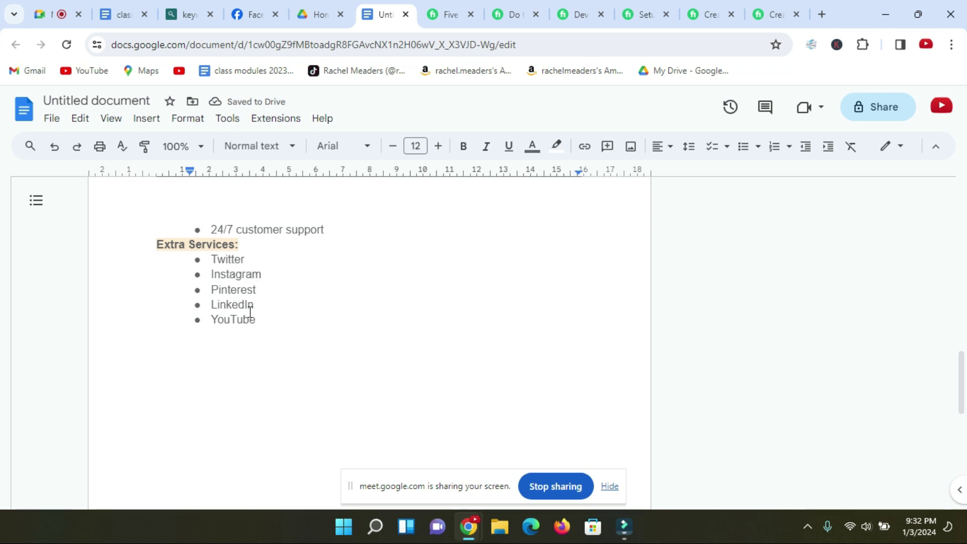
left_click(211, 259)
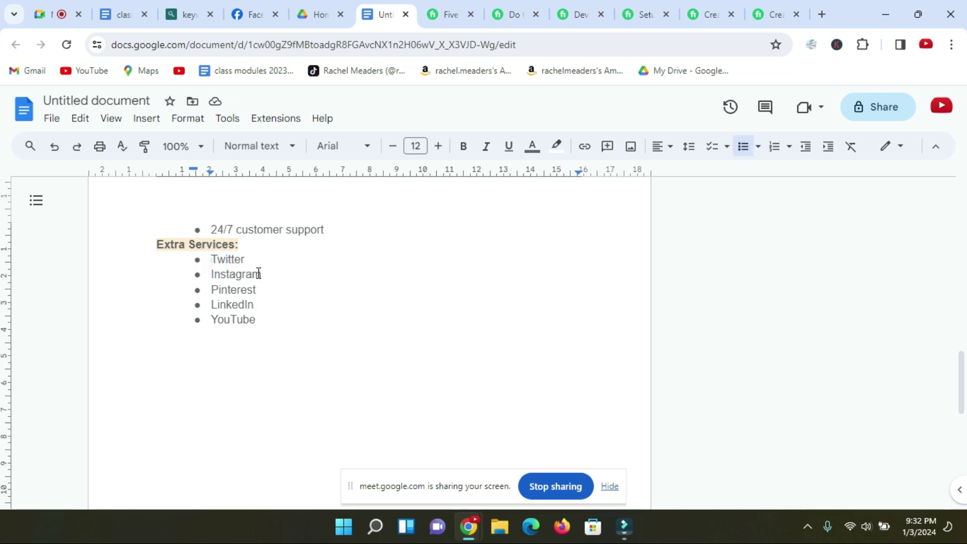
key("BackSpace")
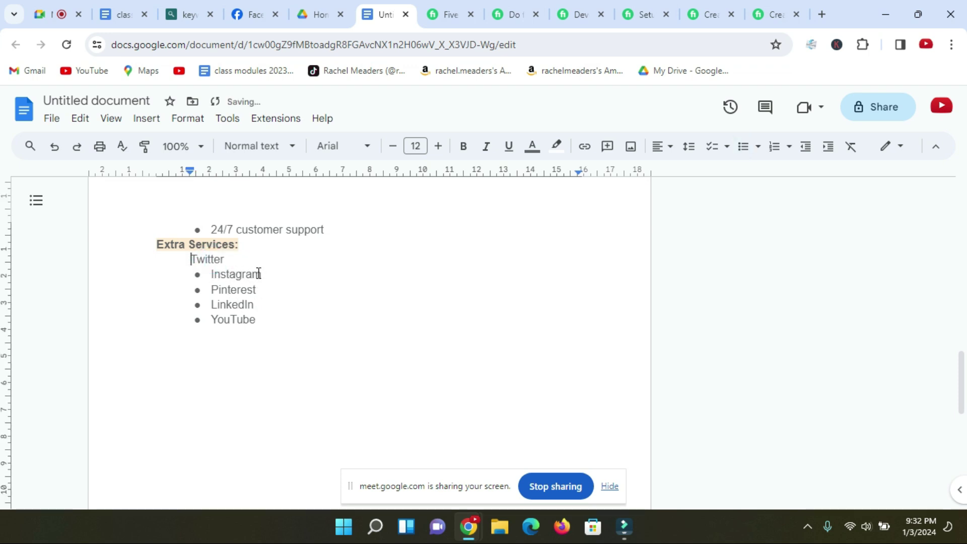
left_click(212, 274)
key("BackSpace")
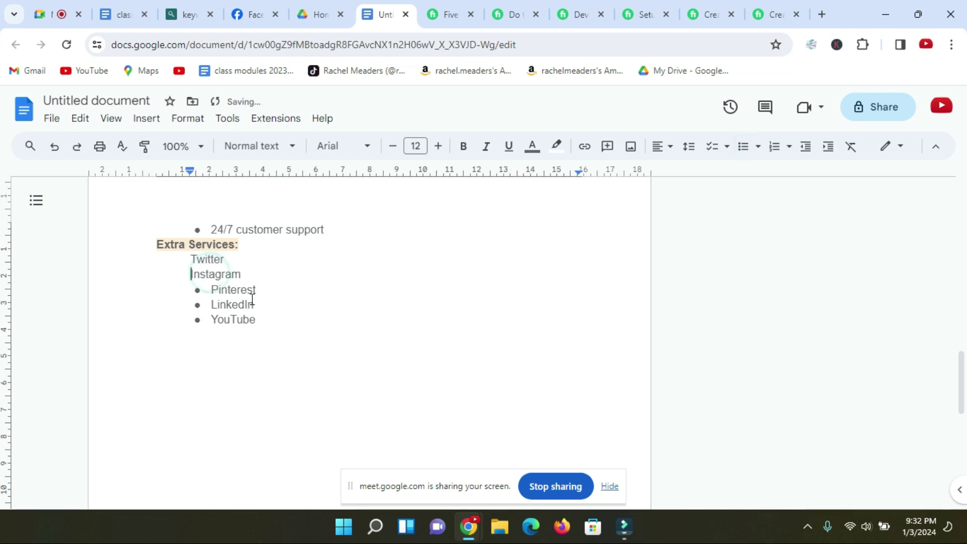
left_click(212, 290)
key("BackSpace")
left_click(211, 304)
key("BackSpace")
left_click(212, 319)
key("BackSpace")
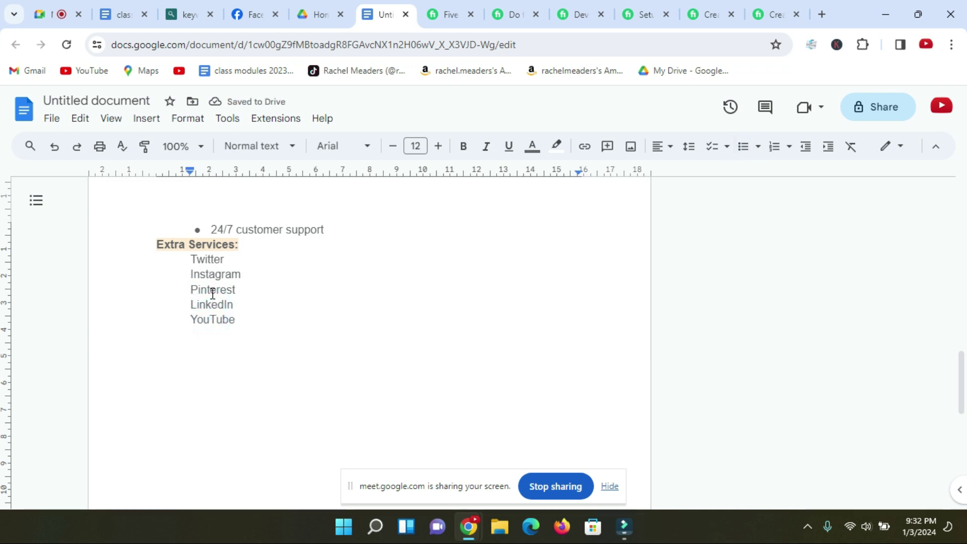
Step: Review the draft from its keywords, title and category down to the introductory description paragraph
scroll(324, 348, "up", 20)
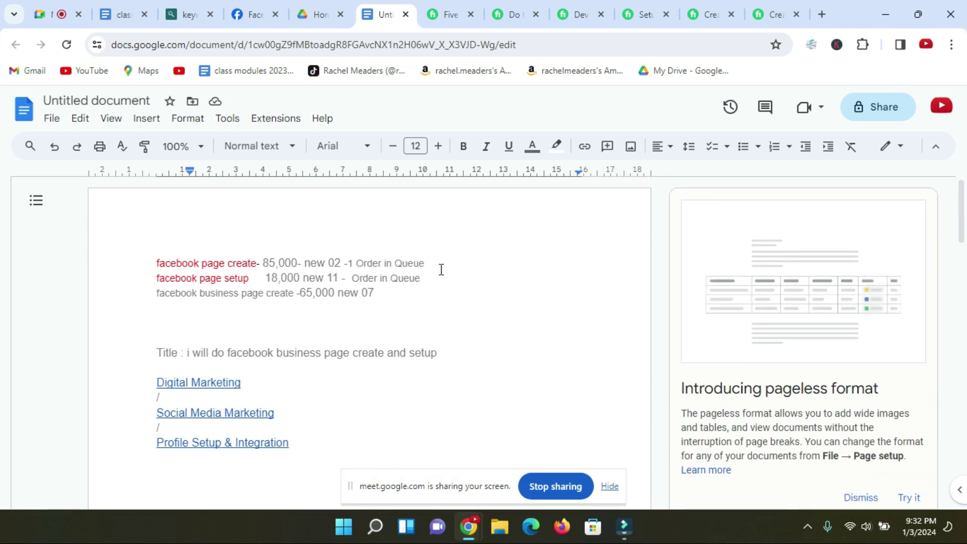
scroll(438, 267, "down", 5)
scroll(277, 250, "up", 2)
scroll(237, 262, "down", 2)
left_click_drag(152, 247, 464, 292)
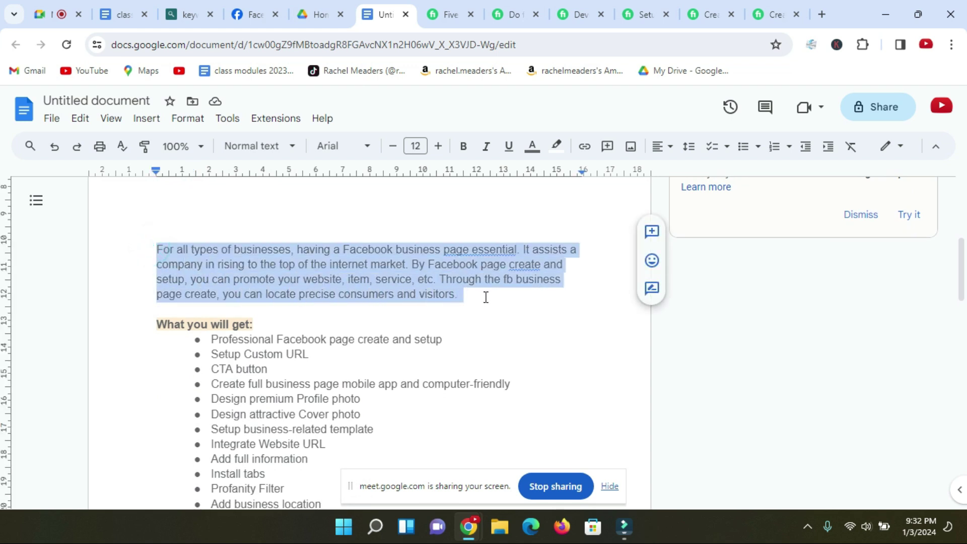
Step: Examine the opening paragraph of the gig description alongside the competitor gig page and the Fiverr search results
left_click(486, 297)
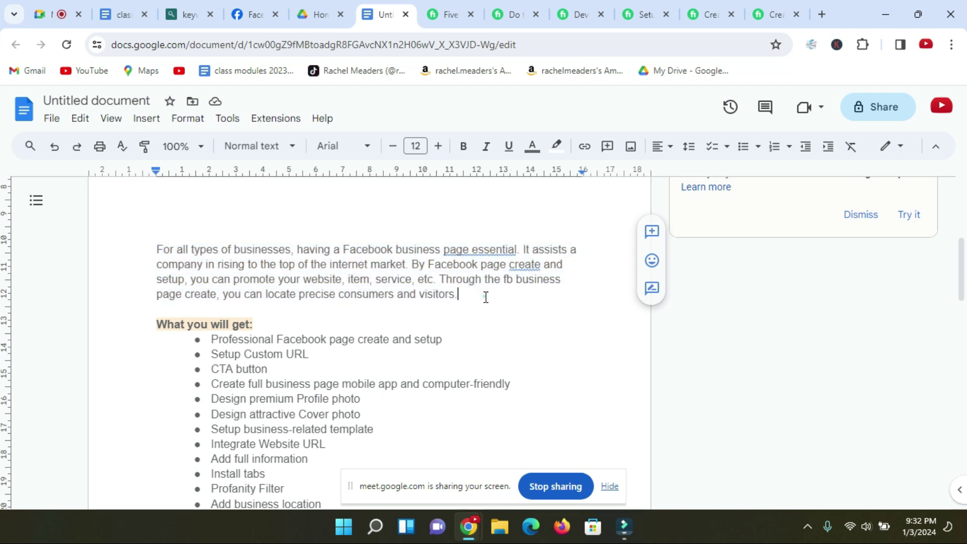
left_click_drag(145, 243, 465, 290)
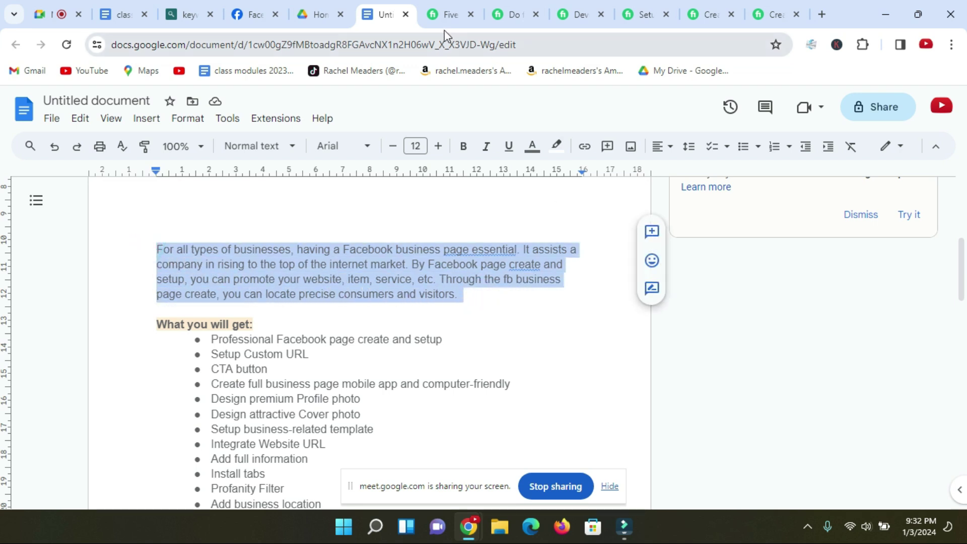
left_click(444, 14)
left_click(513, 17)
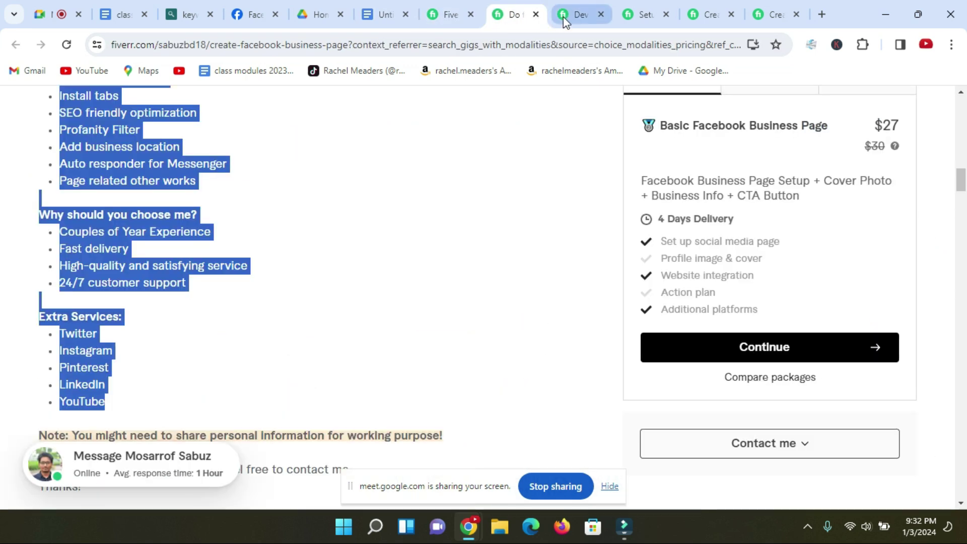
left_click(449, 15)
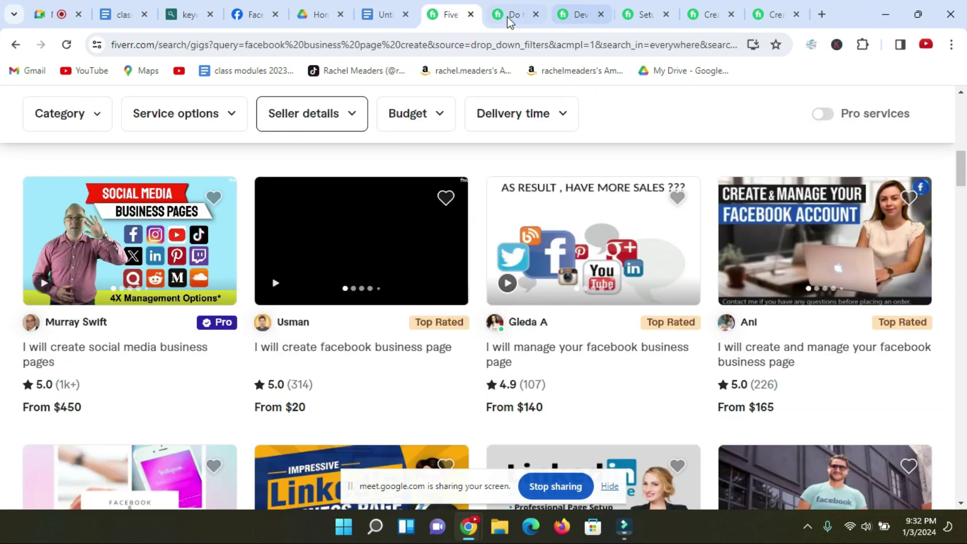
left_click(385, 15)
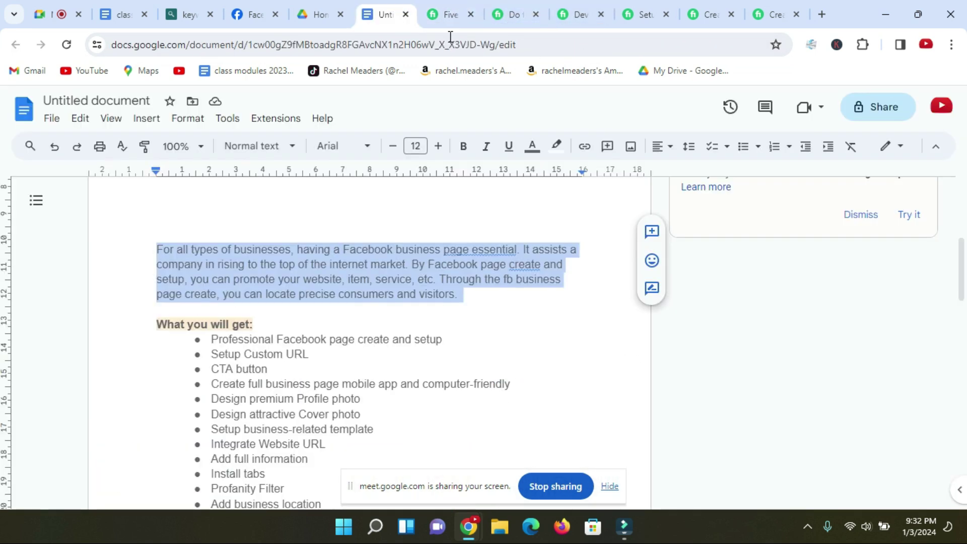
left_click(479, 299)
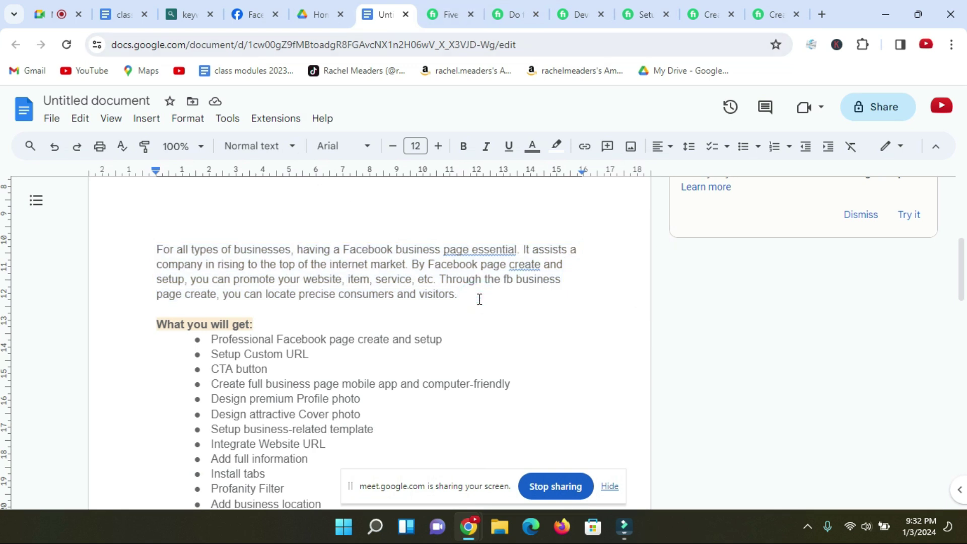
left_click_drag(158, 248, 465, 301)
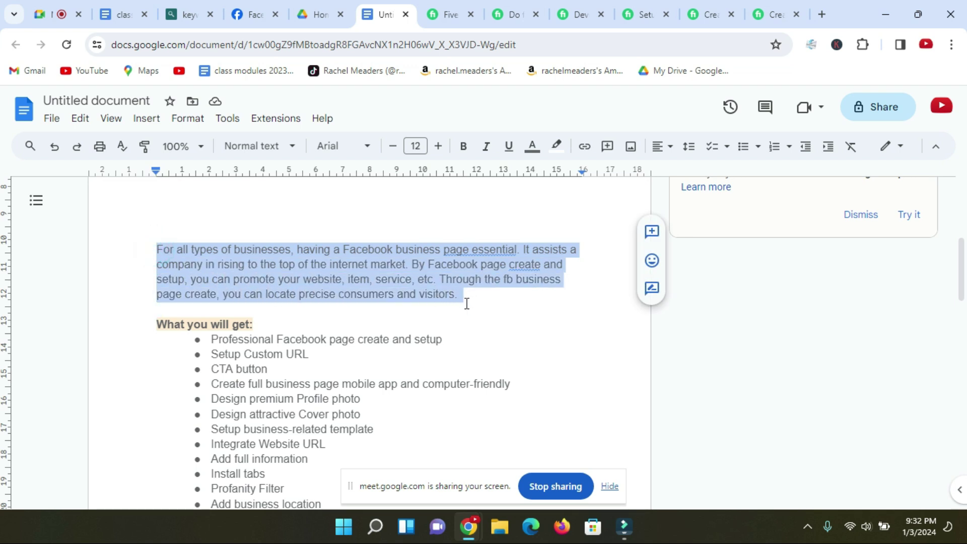
left_click(466, 303)
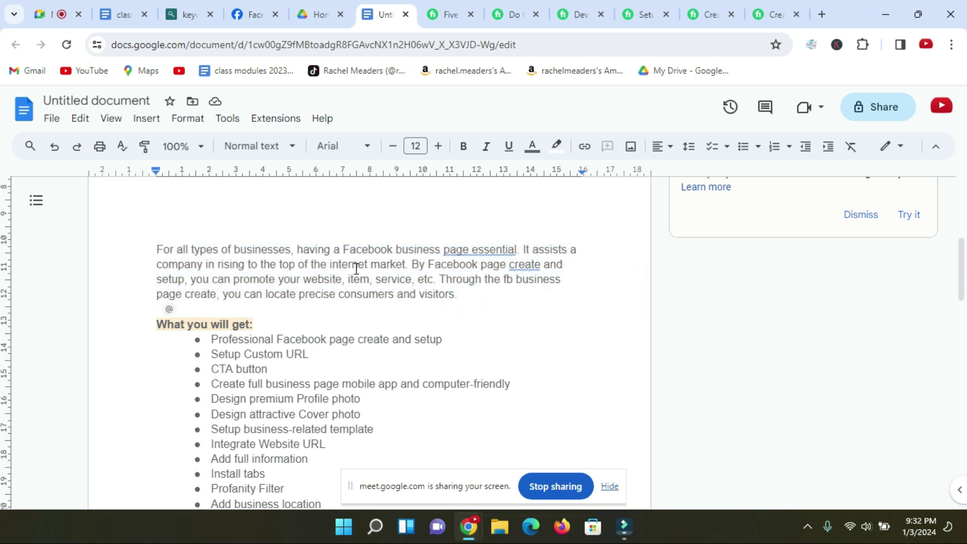
Step: Colour the line "Title : i will do facebook business page create and setup" red
scroll(356, 267, "up", 5)
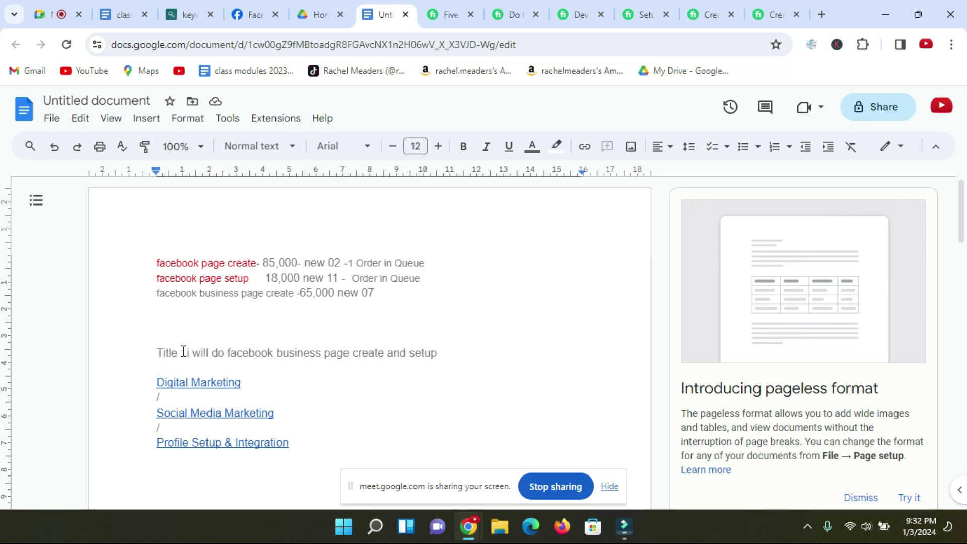
left_click_drag(156, 352, 449, 351)
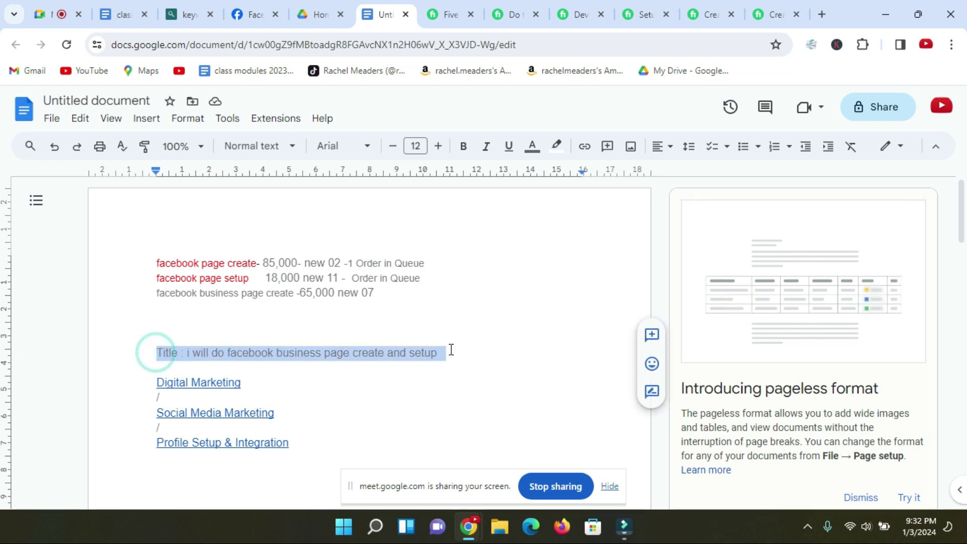
left_click(531, 147)
left_click(552, 187)
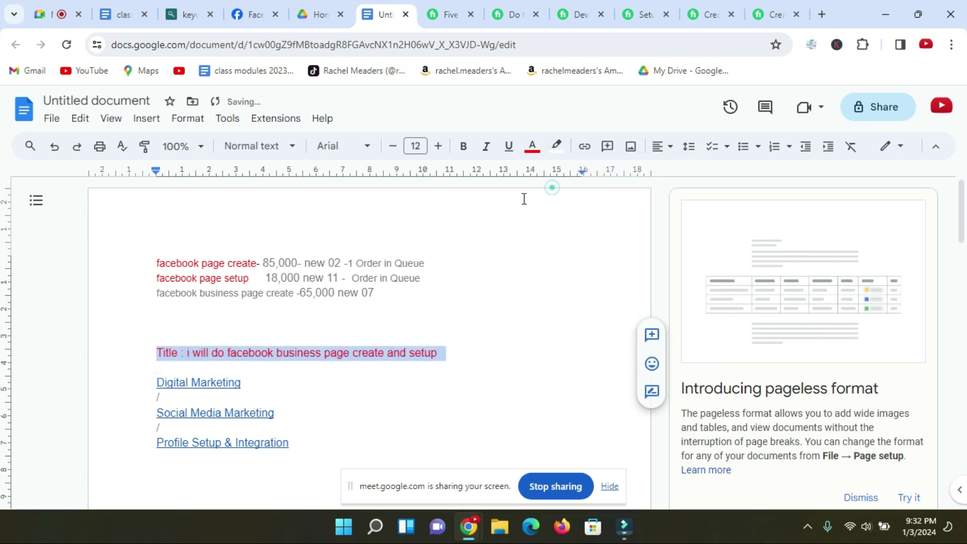
left_click(440, 296)
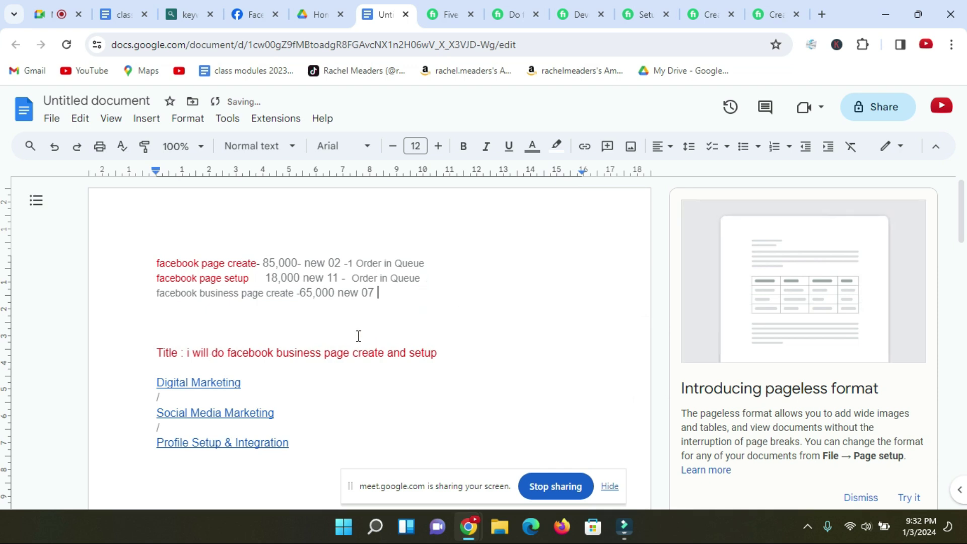
Step: Compare the three researched keyword lines and the gig title with the keyword phrases used in the description's opening paragraph
left_click_drag(147, 250, 376, 297)
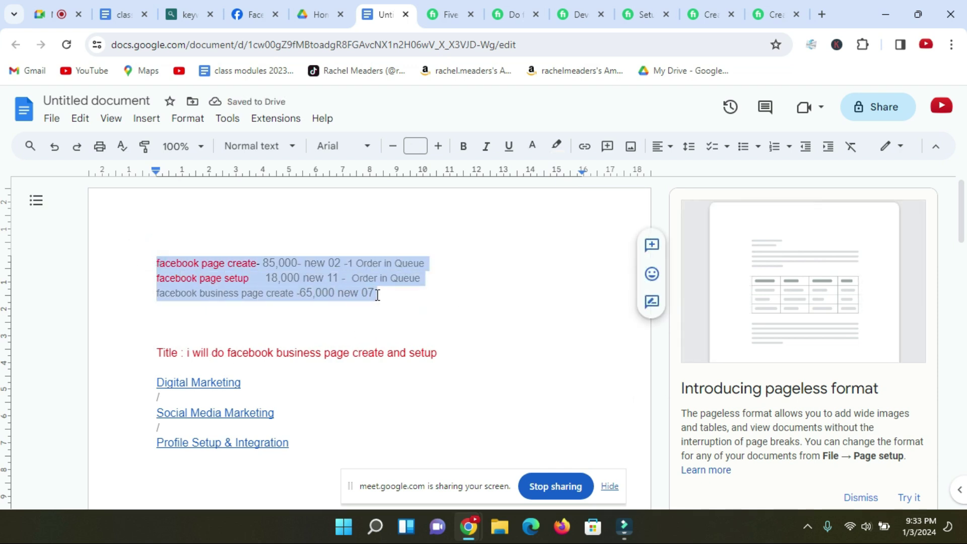
left_click(211, 264)
scroll(229, 252, "down", 4)
scroll(279, 295, "up", 3)
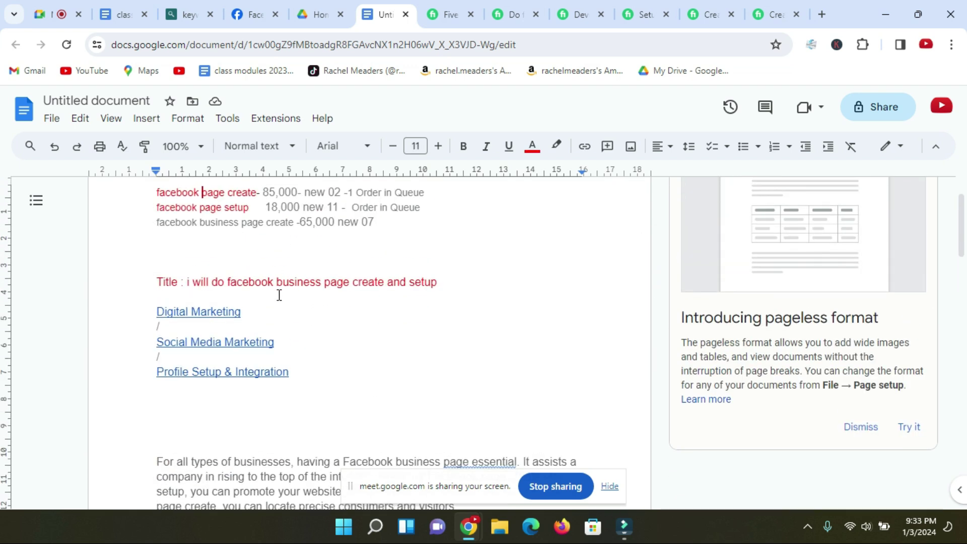
left_click(261, 285)
left_click(212, 205)
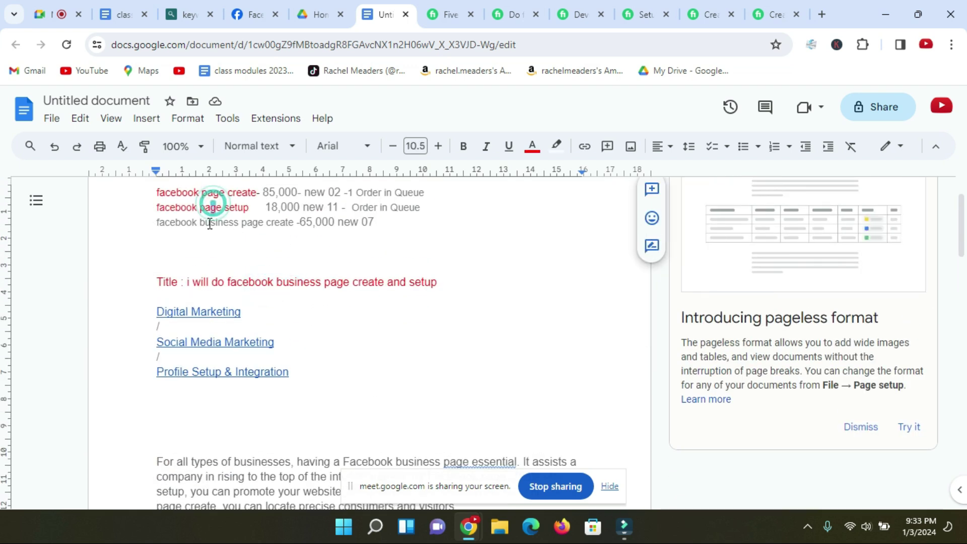
scroll(228, 232, "down", 3)
left_click_drag(154, 319, 464, 363)
left_click(442, 262)
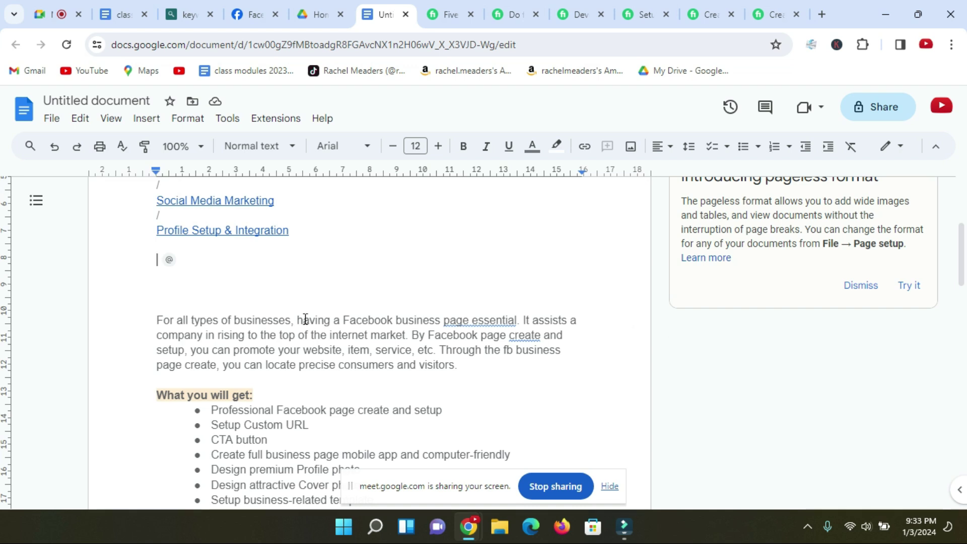
left_click_drag(342, 320, 441, 320)
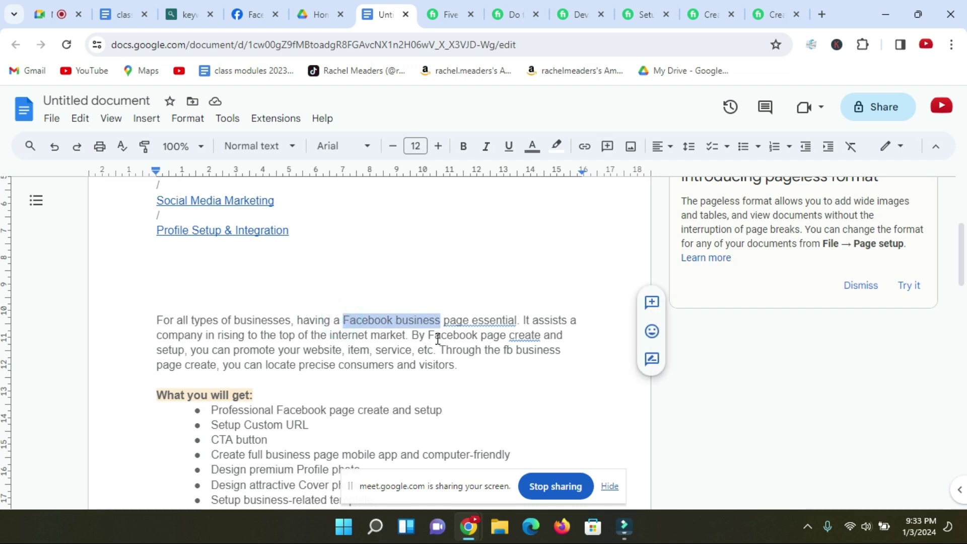
left_click_drag(428, 335, 543, 336)
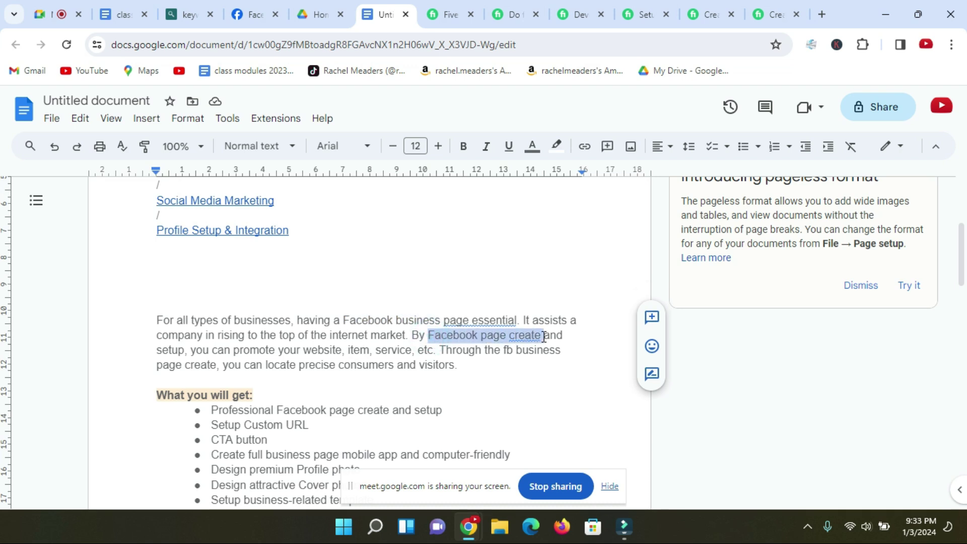
scroll(351, 270, "up", 4)
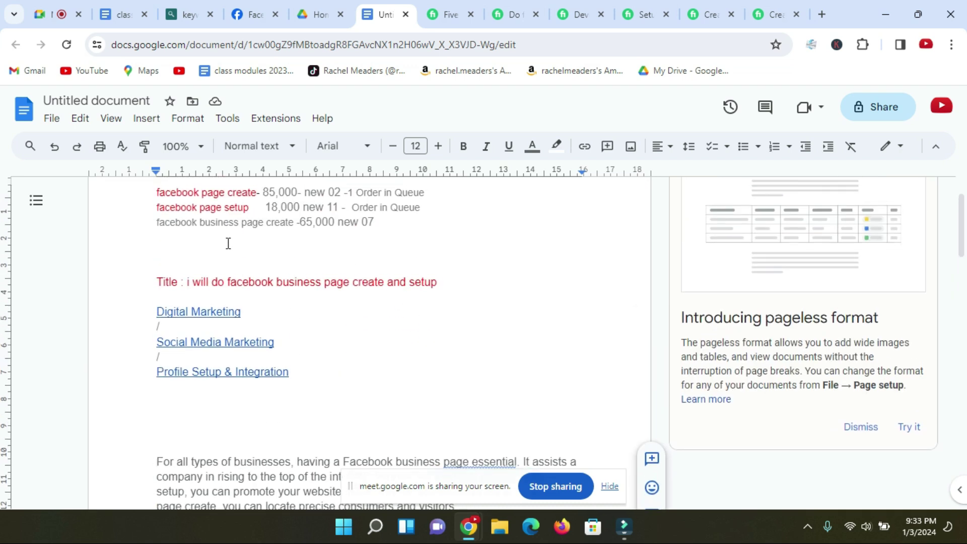
left_click_drag(190, 351, 217, 352)
left_click_drag(295, 347, 442, 352)
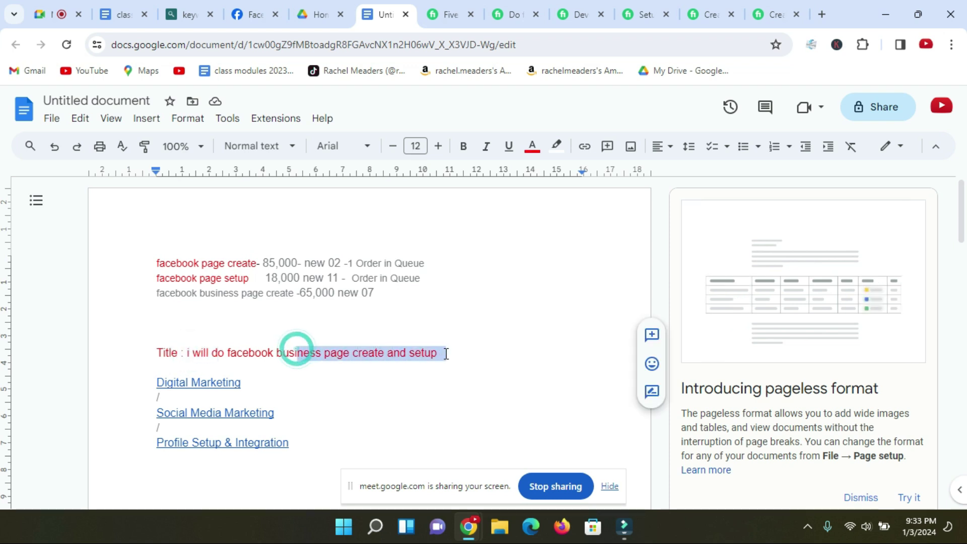
Step: Read through the description's opening paragraph and the "What you will get" list, including the Setup Custom URL and CTA button items
scroll(461, 317, "down", 4)
left_click(423, 336)
left_click_drag(158, 309, 470, 360)
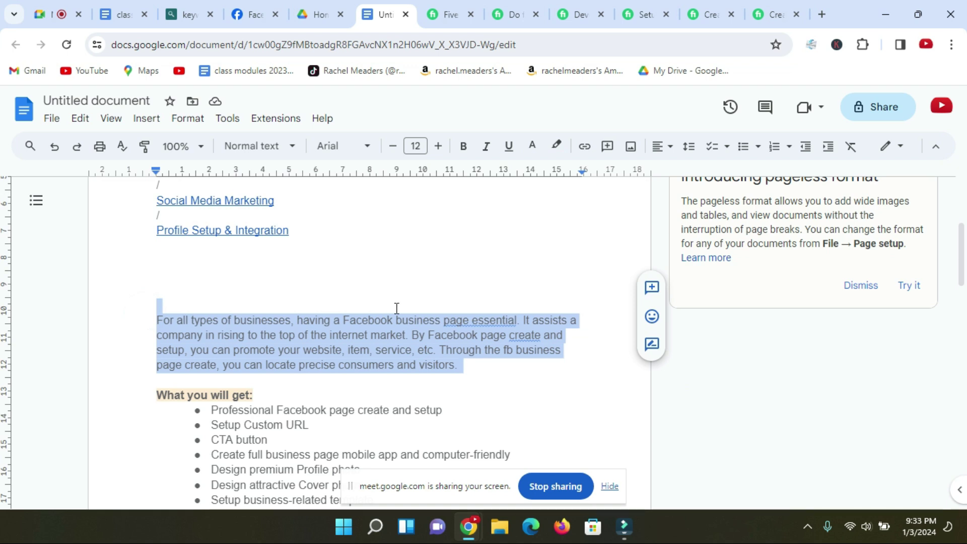
left_click(460, 369)
left_click_drag(146, 307, 470, 369)
scroll(342, 333, "down", 3)
left_click_drag(157, 255, 317, 448)
scroll(367, 333, "down", 3)
scroll(305, 321, "up", 3)
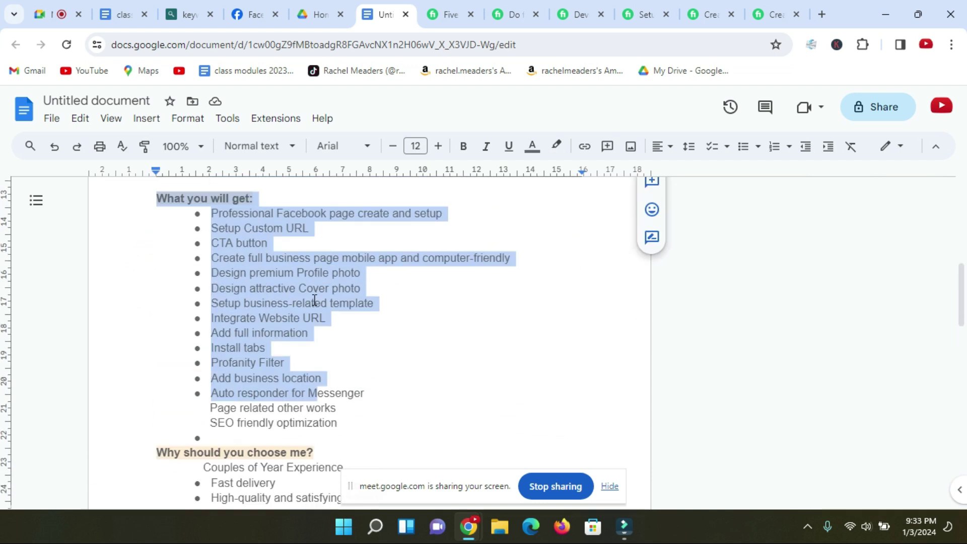
left_click(345, 300)
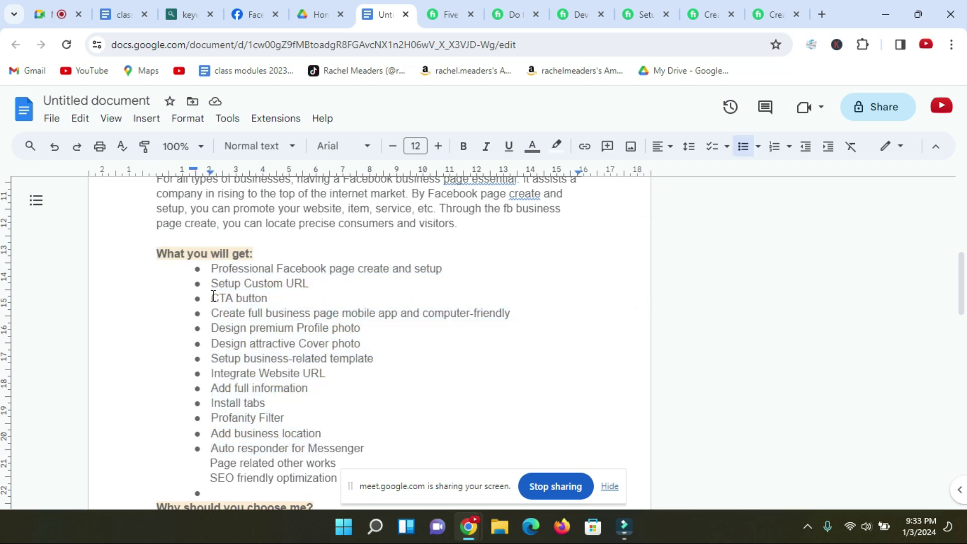
left_click_drag(210, 297, 272, 296)
left_click_drag(211, 283, 302, 283)
left_click(211, 407)
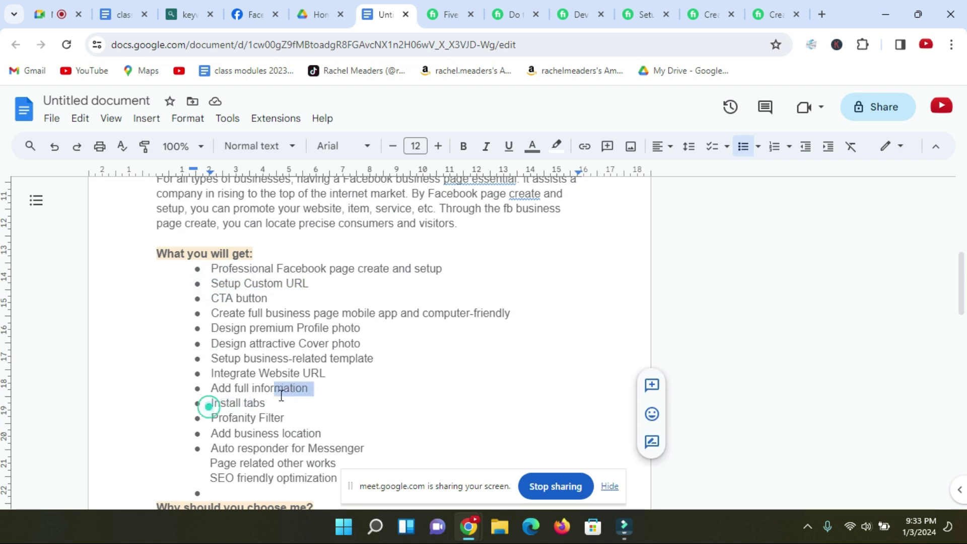
left_click_drag(210, 298, 269, 298)
left_click(293, 297)
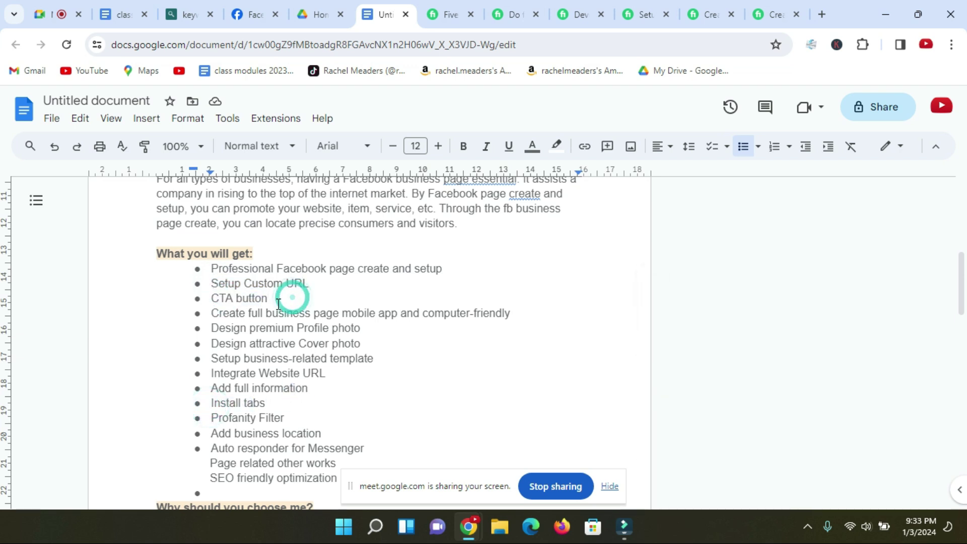
Step: Examine the open competitor gigs on Fiverr for the service items and packages listed in their descriptions
left_click(442, 14)
left_click(512, 16)
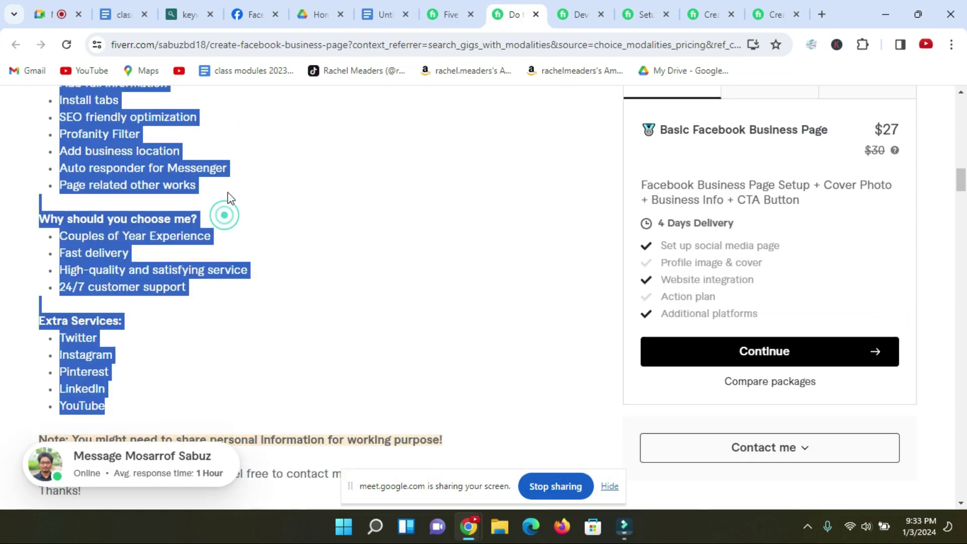
scroll(224, 215, "up", 4)
left_click(183, 237)
left_click_drag(60, 239, 142, 325)
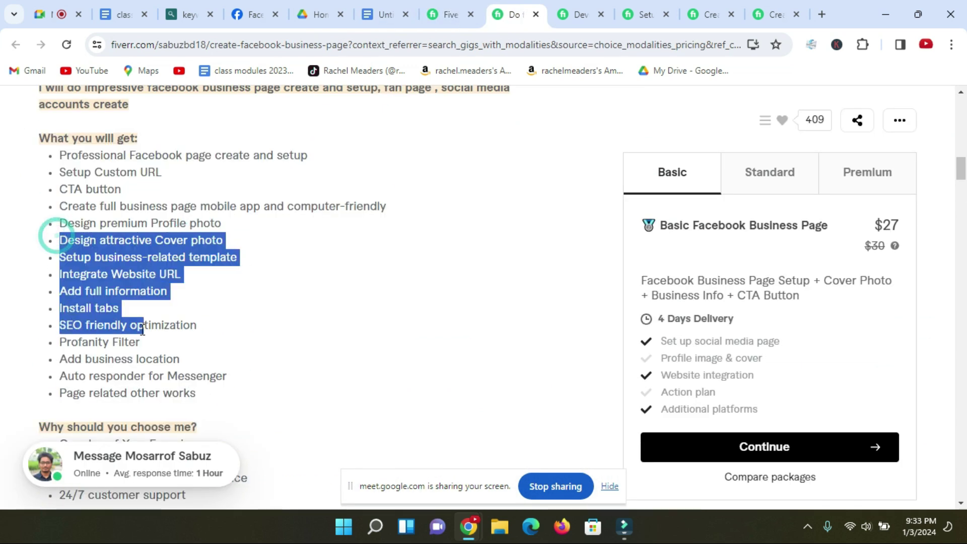
left_click(573, 15)
scroll(434, 125, "down", 3)
scroll(246, 233, "down", 10)
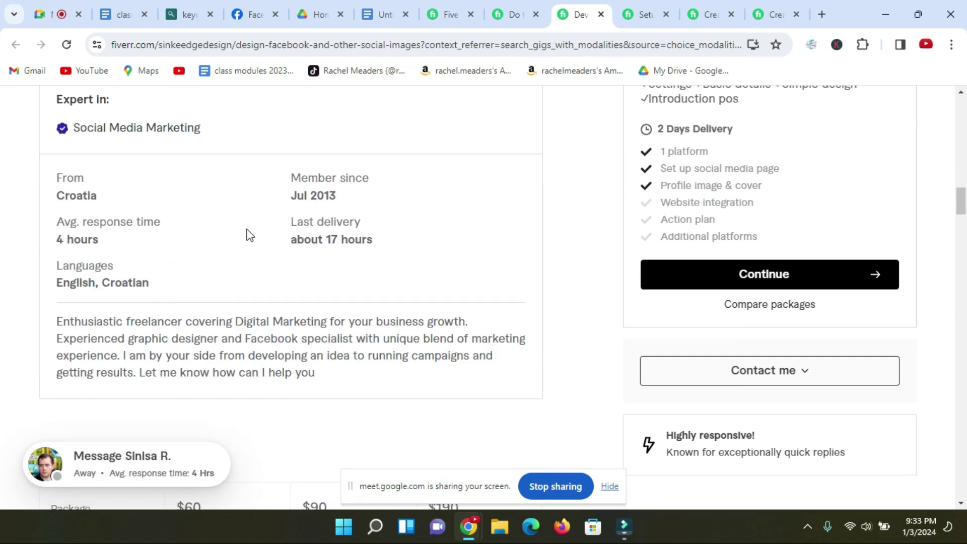
left_click(643, 18)
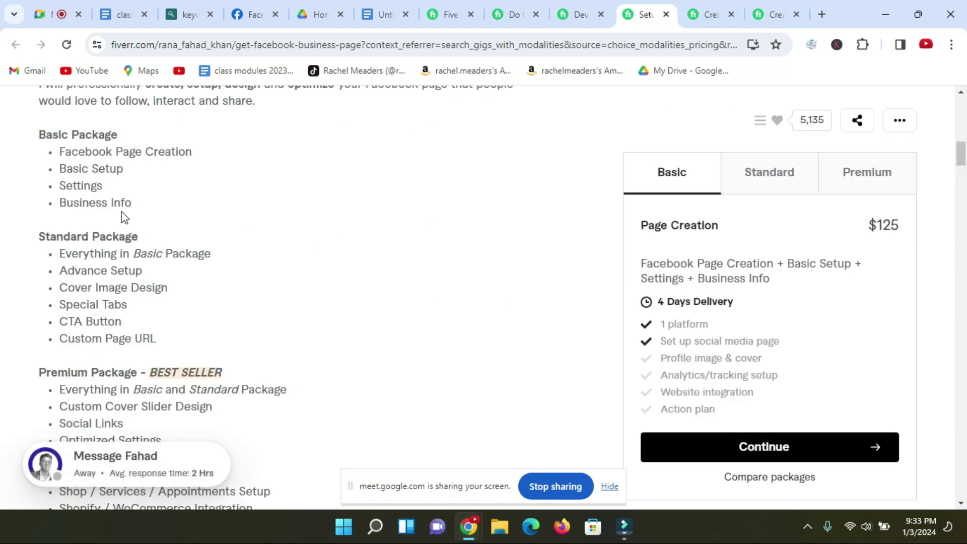
left_click_drag(73, 272, 134, 310)
left_click(705, 15)
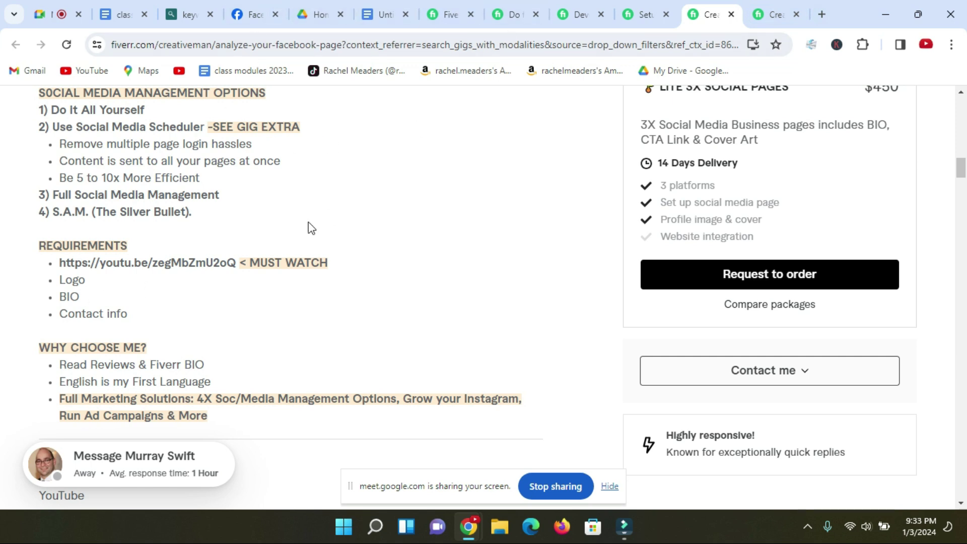
Step: Check the Description and Gig images guidelines under Class 39 in the class modules 2023 document
left_click(120, 14)
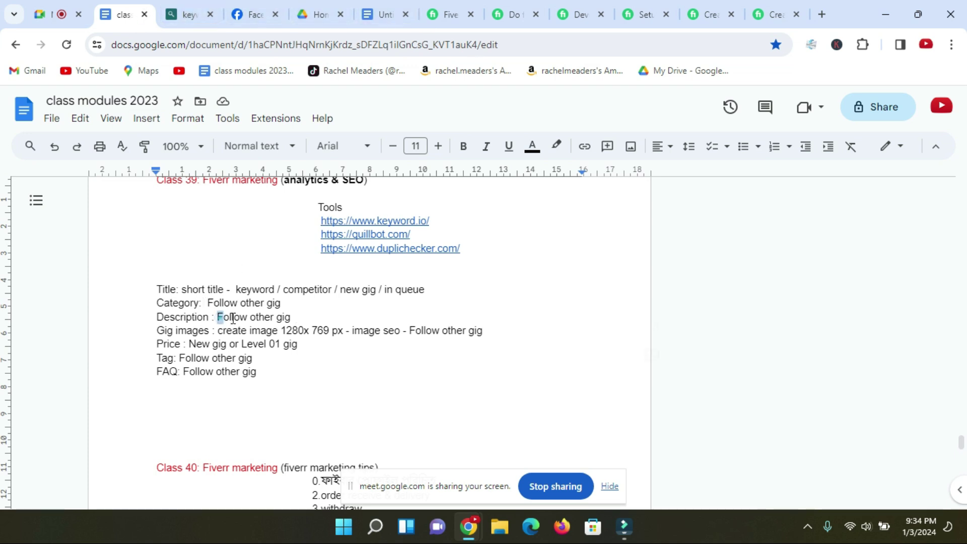
left_click_drag(233, 317, 297, 317)
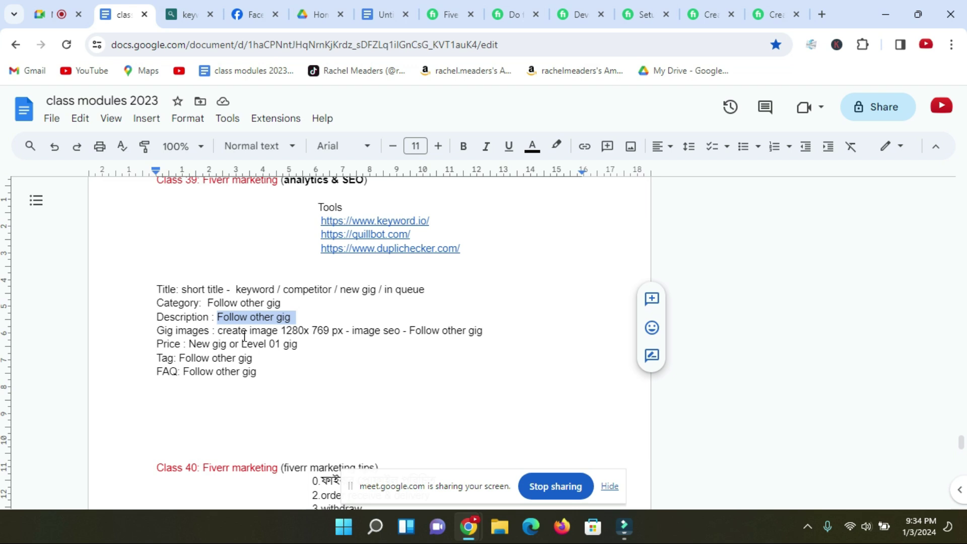
left_click_drag(219, 330, 276, 332)
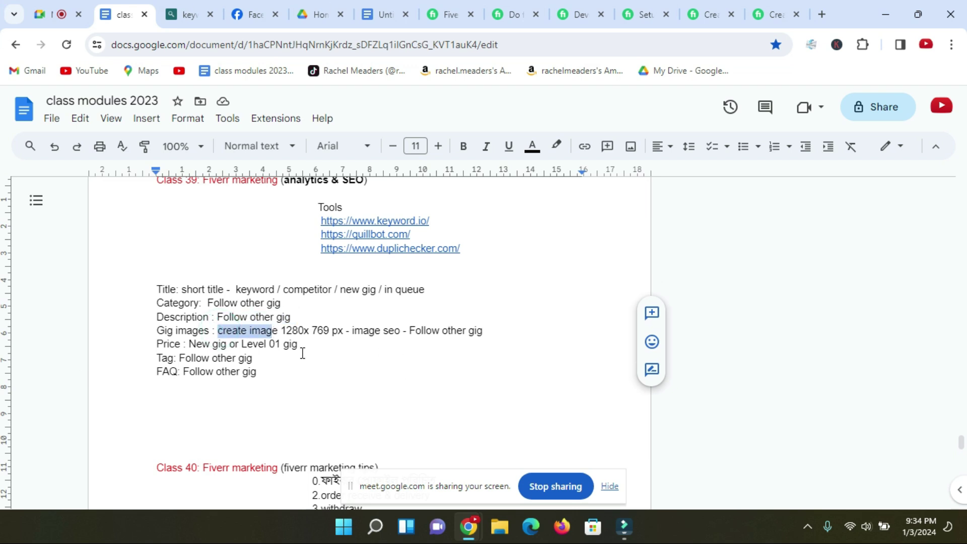
Step: Close the competitor gig page the description was copied from and return to the Fiverr search results for facebook business page create
left_click(536, 14)
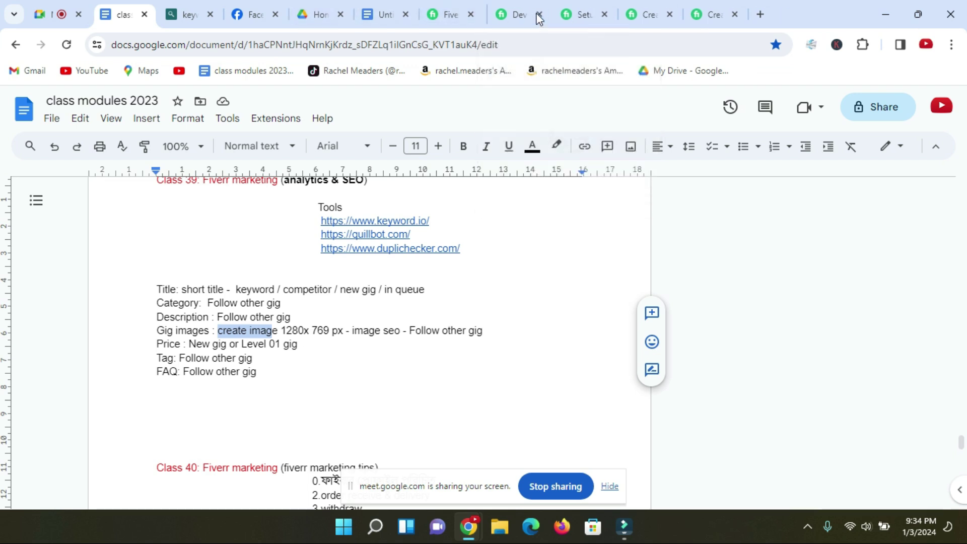
left_click(451, 15)
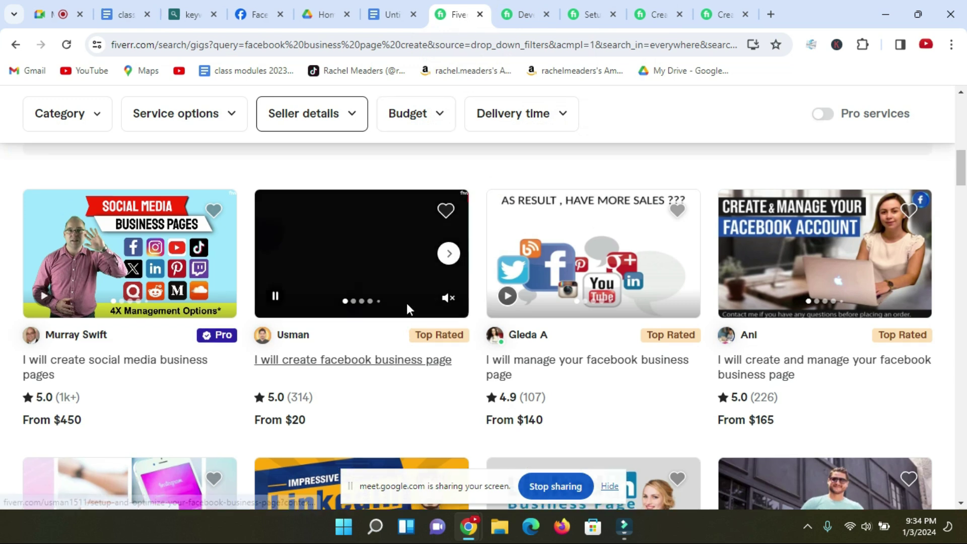
Step: Examine the Top Rated Seller gigs in the facebook business page create results, including the Fiverr's Choice titles and thumbnails
scroll(406, 303, "up", 10)
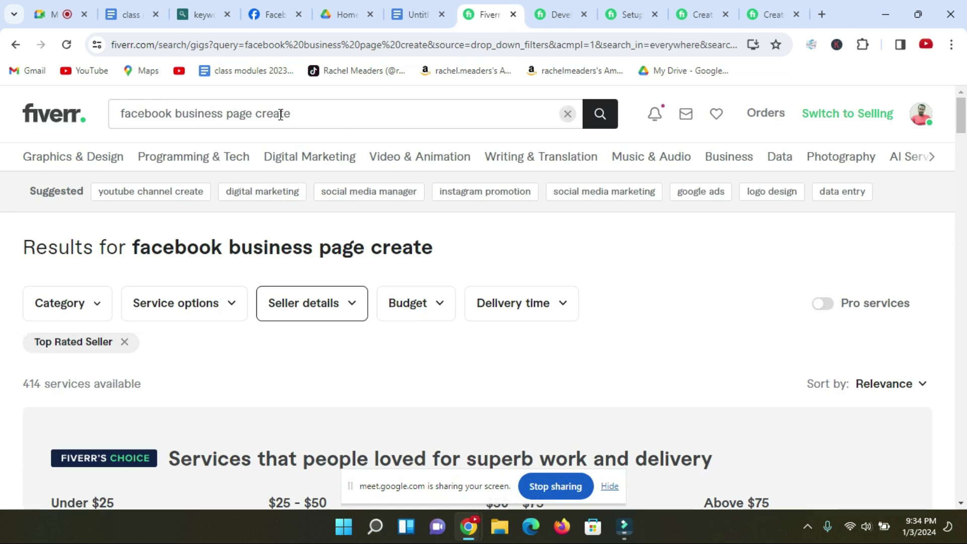
left_click(338, 109)
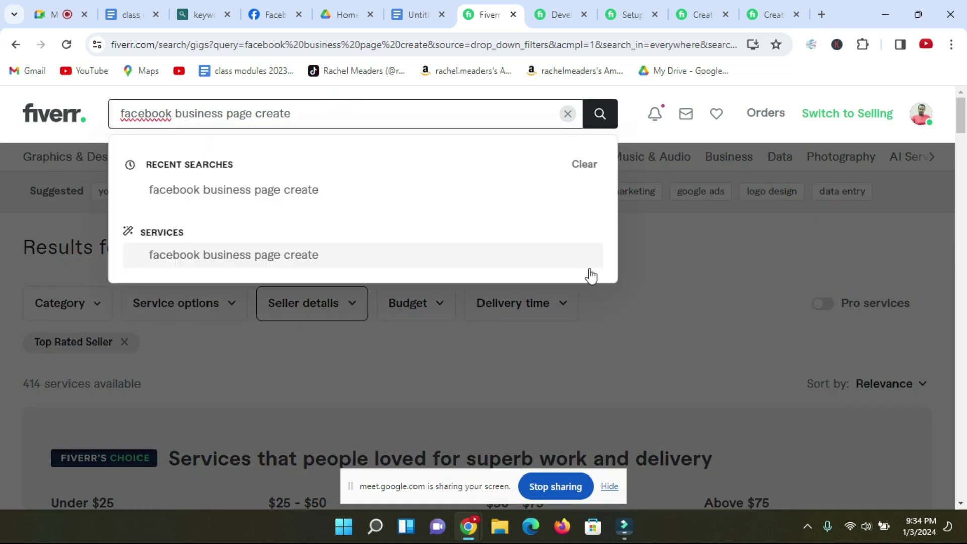
left_click(692, 283)
scroll(247, 268, "down", 3)
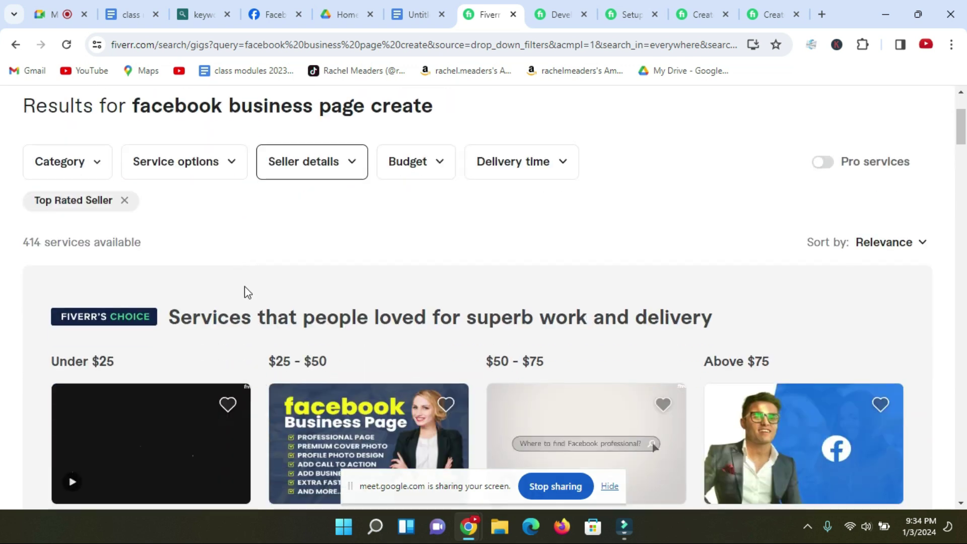
scroll(195, 242, "down", 4)
scroll(173, 229, "up", 7)
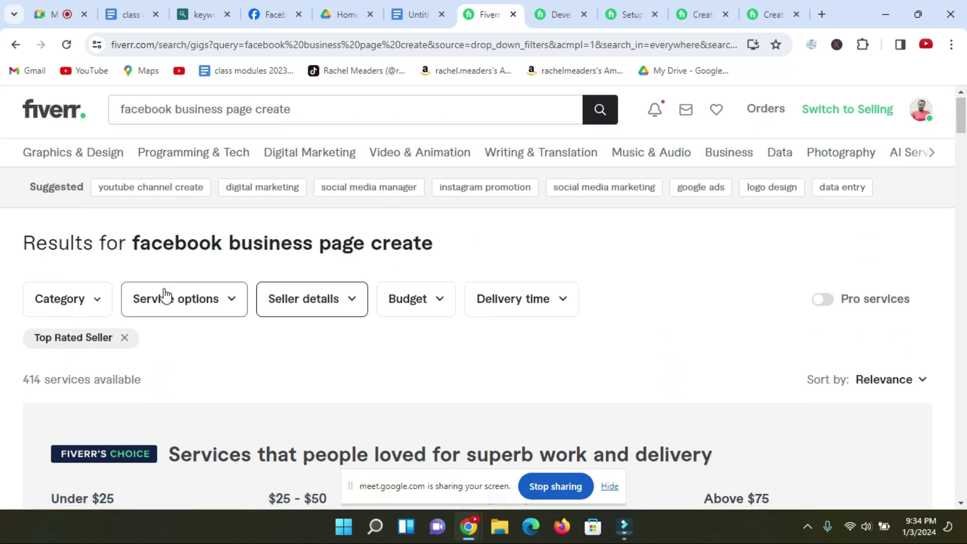
scroll(176, 282, "down", 10)
scroll(151, 202, "up", 2)
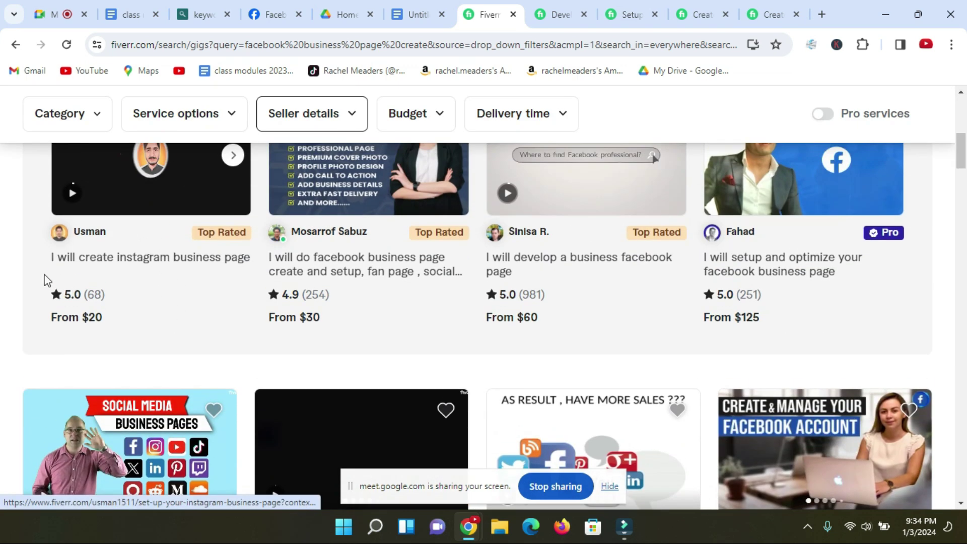
left_click_drag(39, 255, 251, 257)
scroll(369, 304, "up", 1)
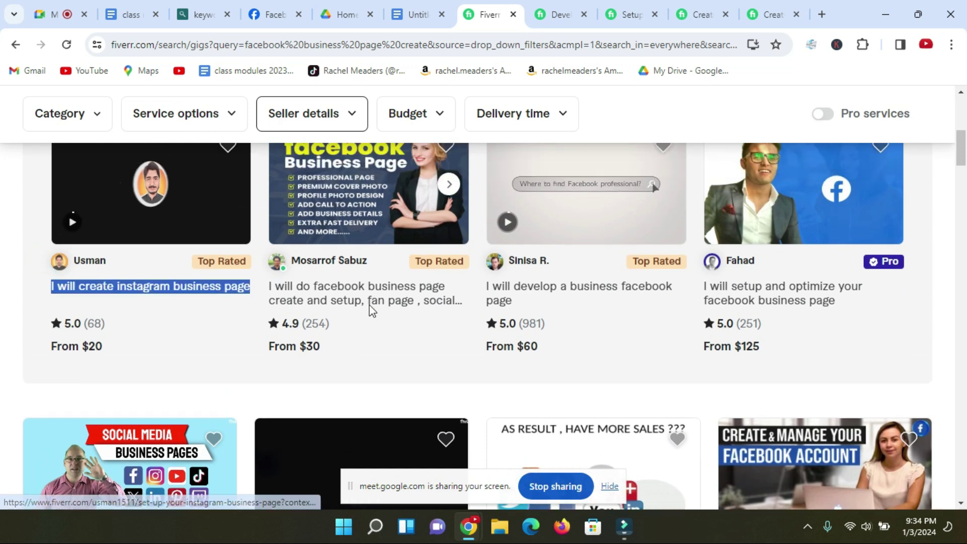
scroll(369, 304, "up", 4)
scroll(237, 252, "down", 2)
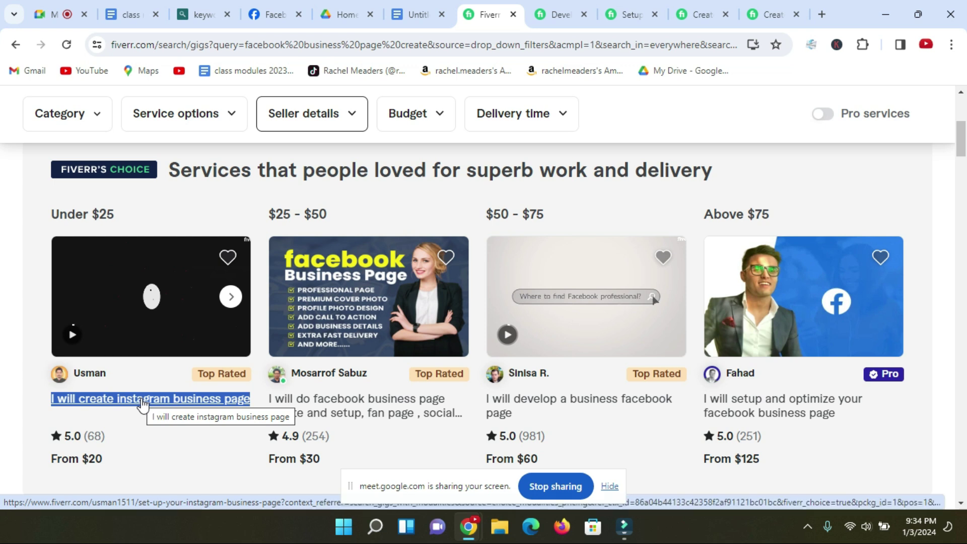
scroll(244, 266, "up", 5)
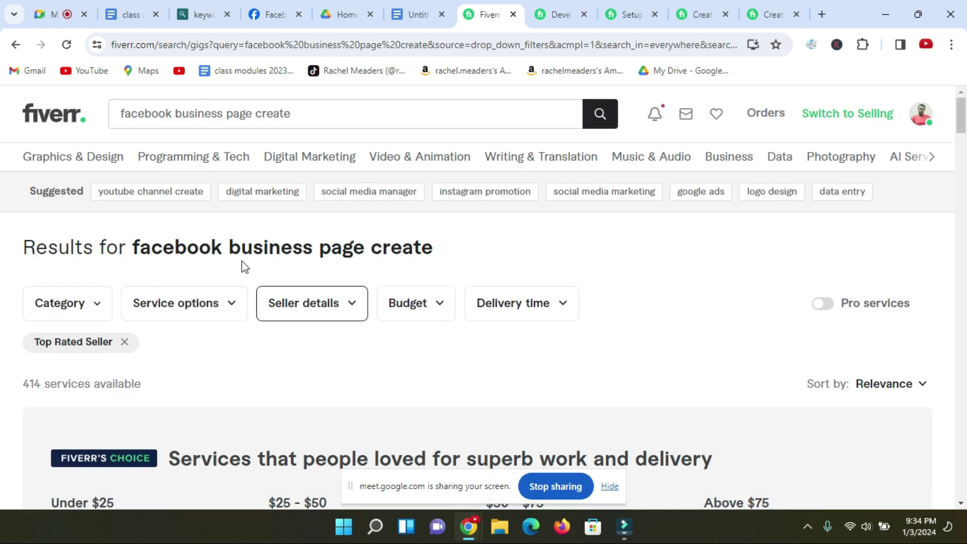
Step: Rerun the Fiverr search for facebook business page create without the Top Rated Seller filter and check the number of available services
left_click(332, 122)
key("Return")
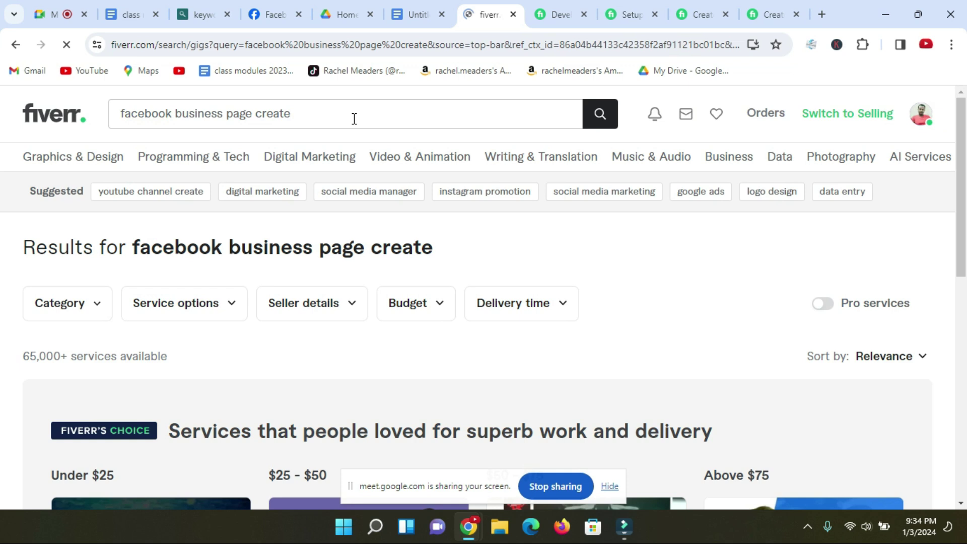
left_click_drag(23, 355, 89, 358)
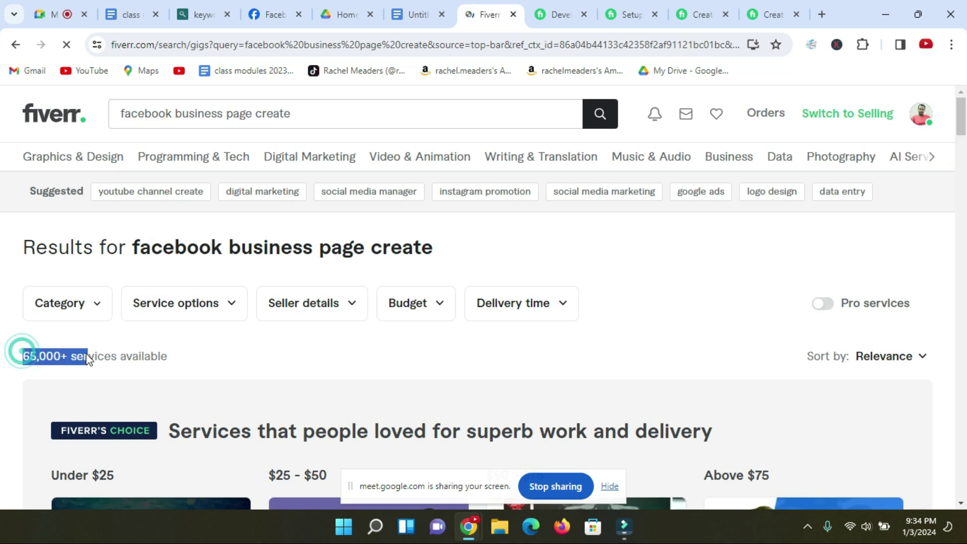
scroll(274, 201, "down", 5)
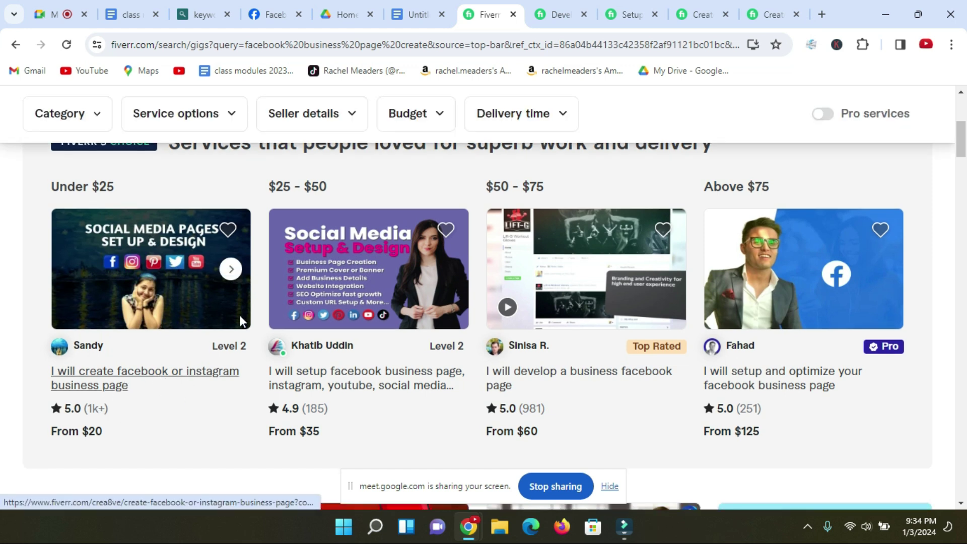
Step: Compare the gig images, titles and seller levels across the unfiltered search results for facebook business page creation
scroll(237, 307, "up", 5)
scroll(382, 300, "down", 15)
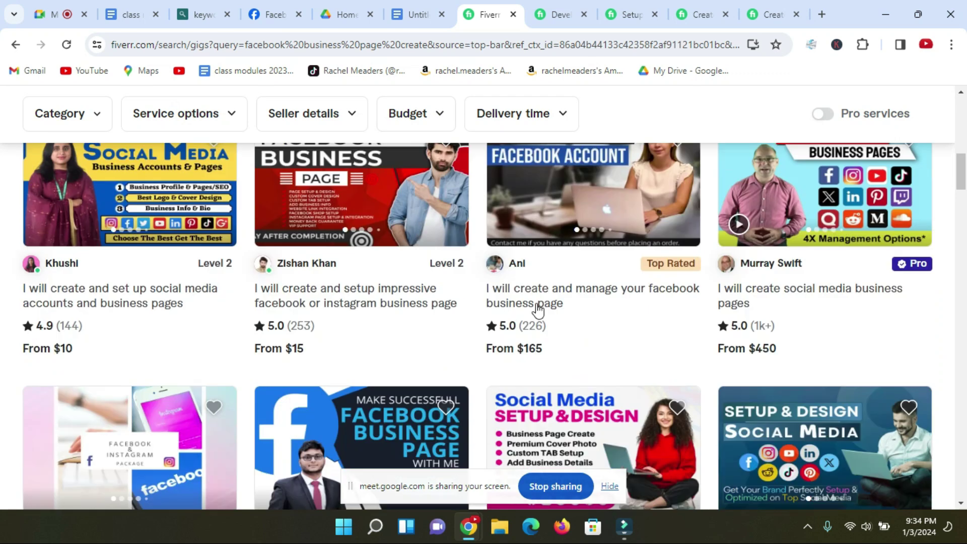
scroll(511, 288, "down", 15)
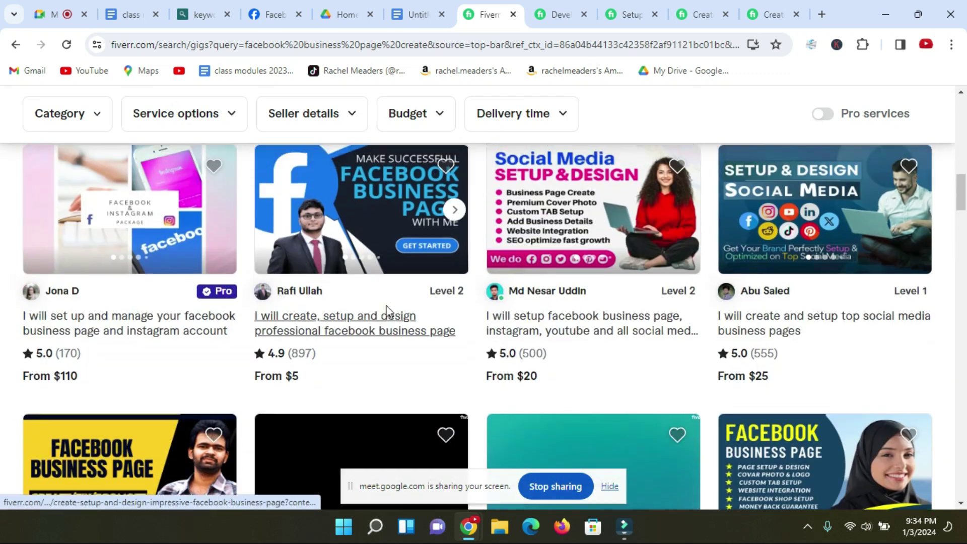
scroll(386, 314, "up", 5)
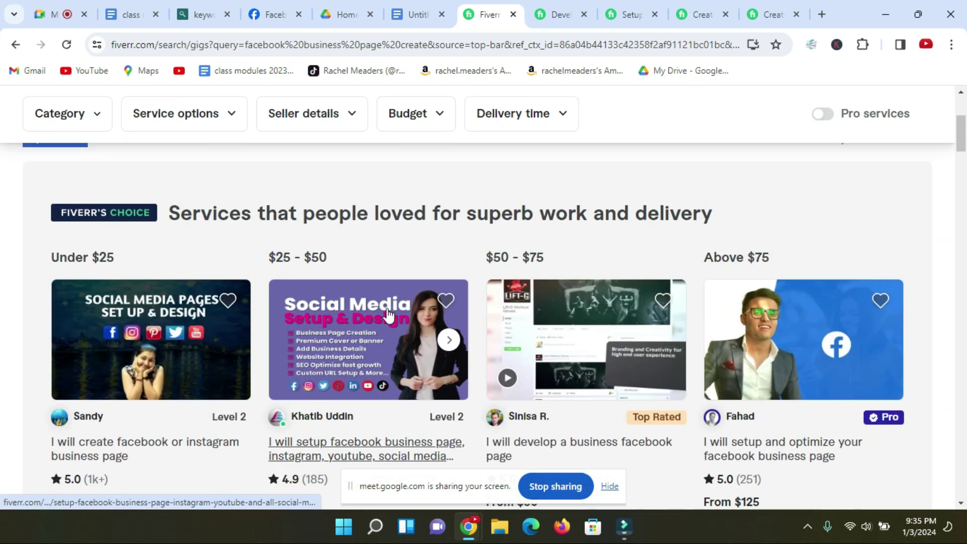
scroll(386, 312, "down", 6)
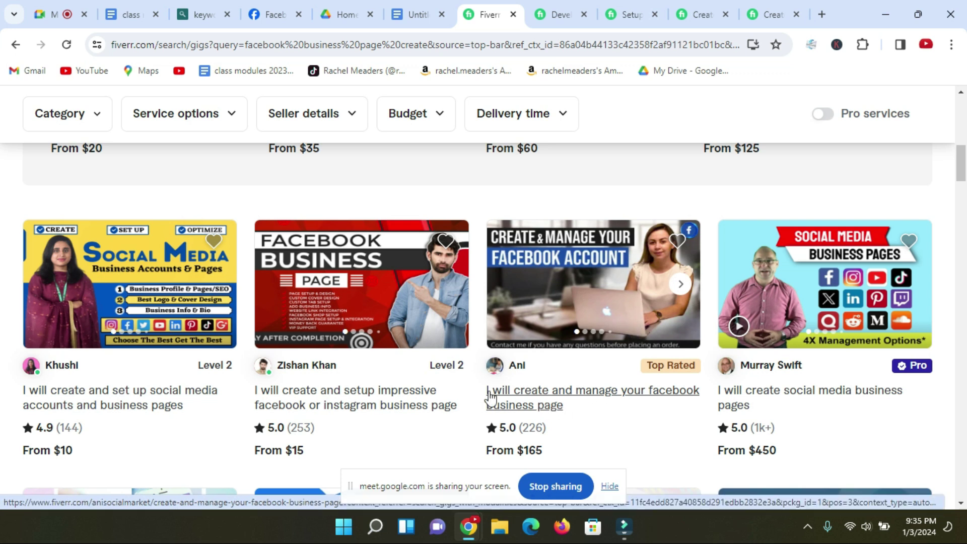
scroll(397, 315, "up", 1)
scroll(396, 315, "up", 5)
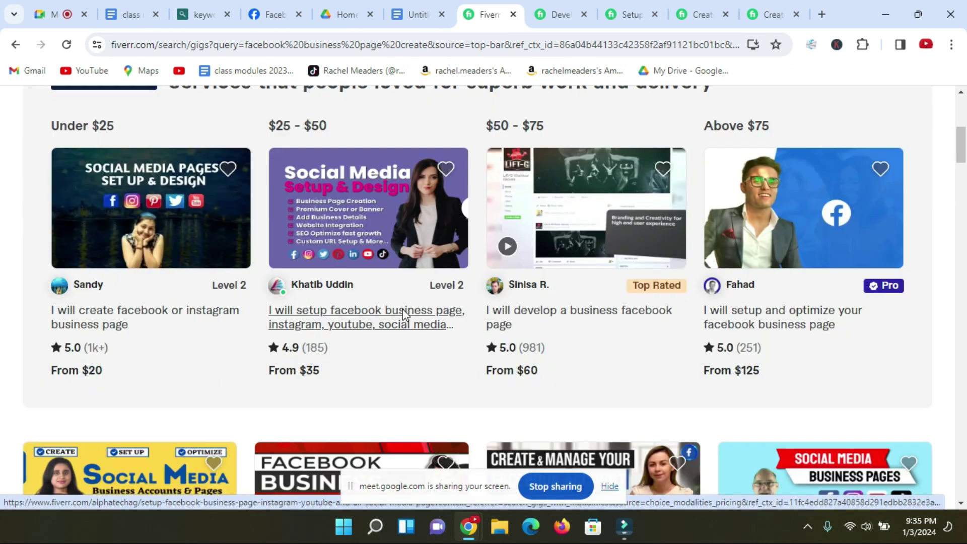
scroll(353, 272, "down", 3)
scroll(252, 292, "up", 8)
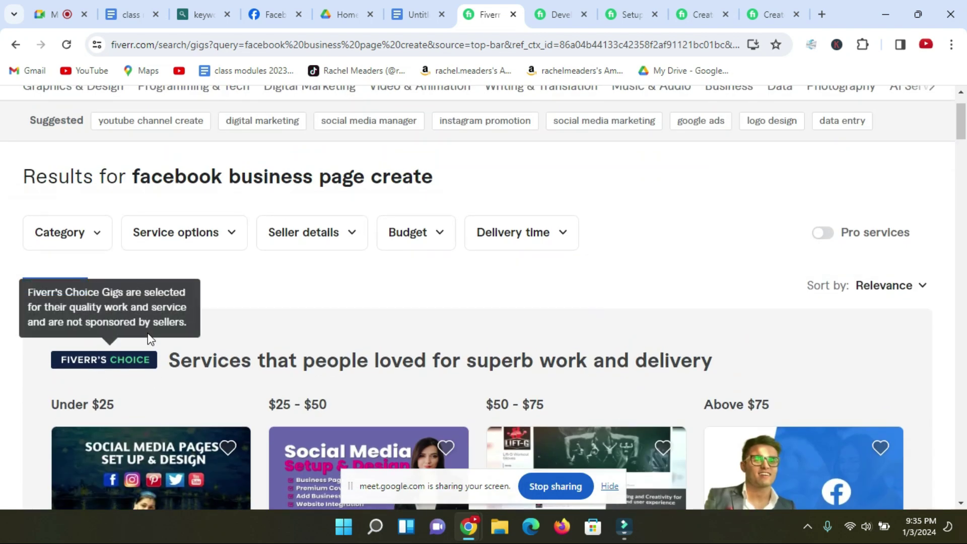
left_click(325, 284)
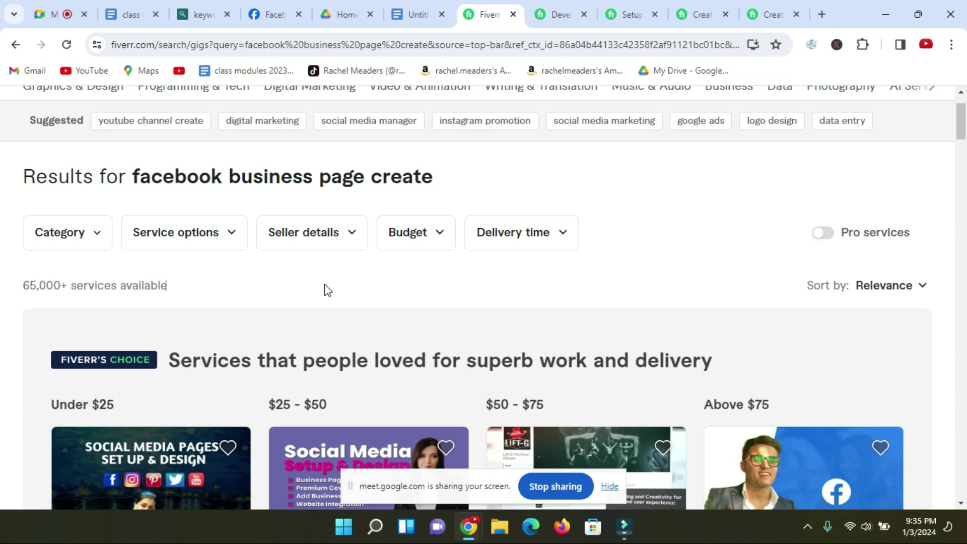
scroll(324, 282, "down", 6)
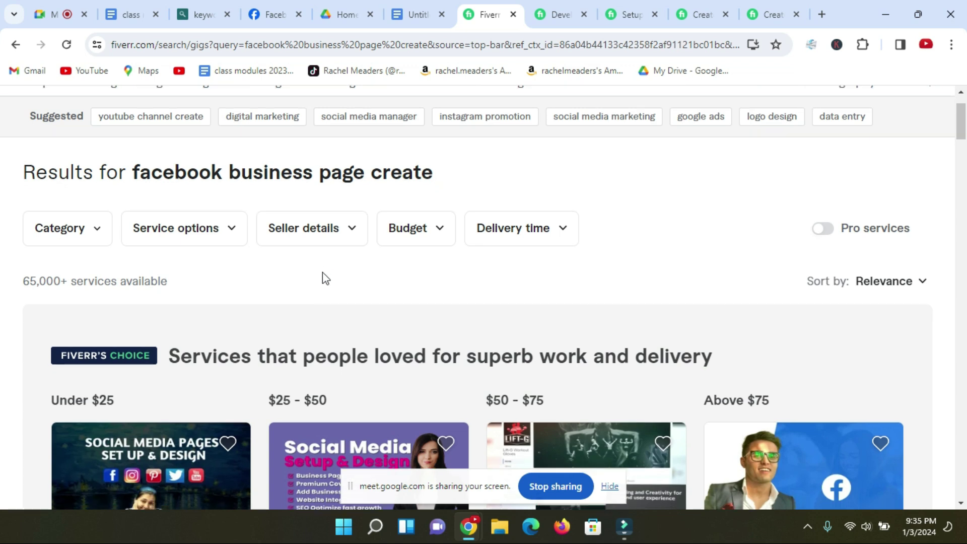
scroll(190, 259, "up", 5)
scroll(190, 296, "down", 6)
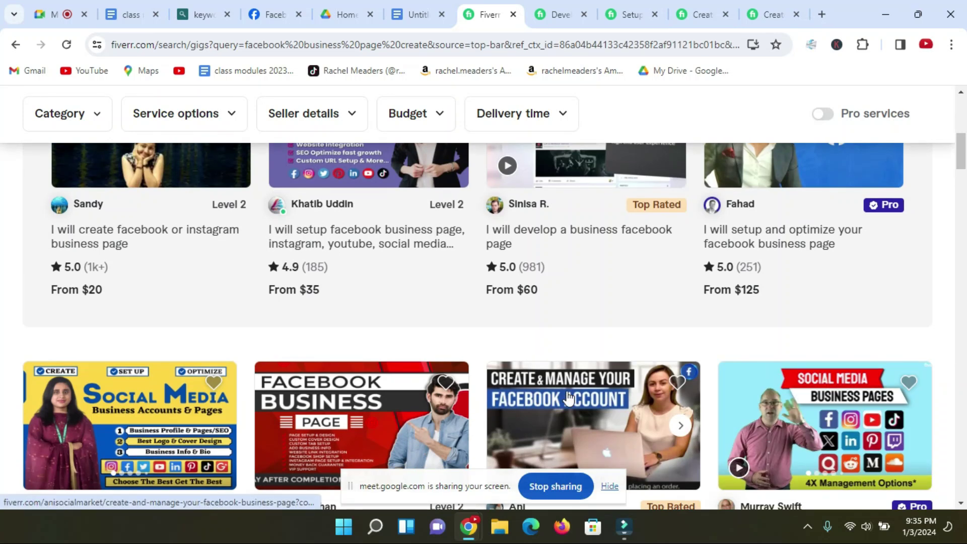
scroll(568, 397, "down", 3)
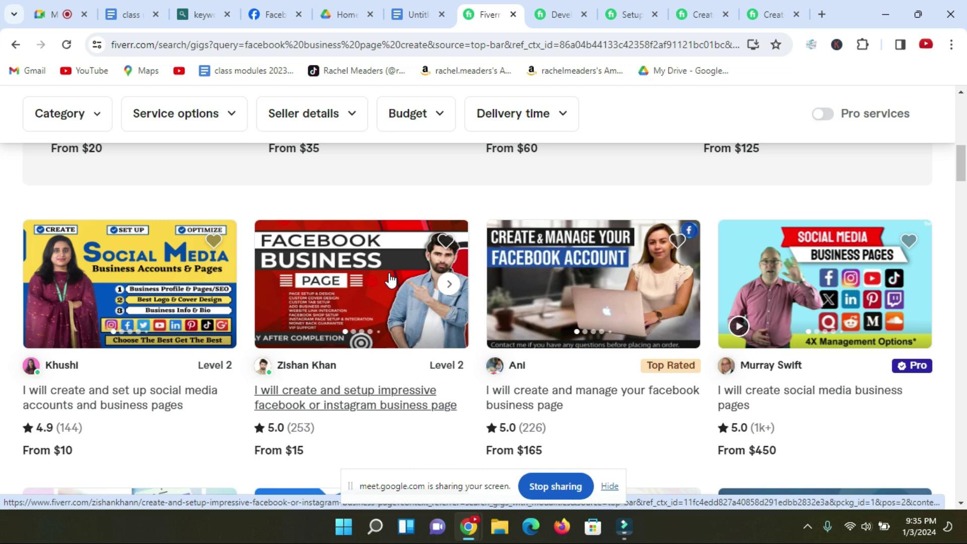
scroll(390, 280, "down", 4)
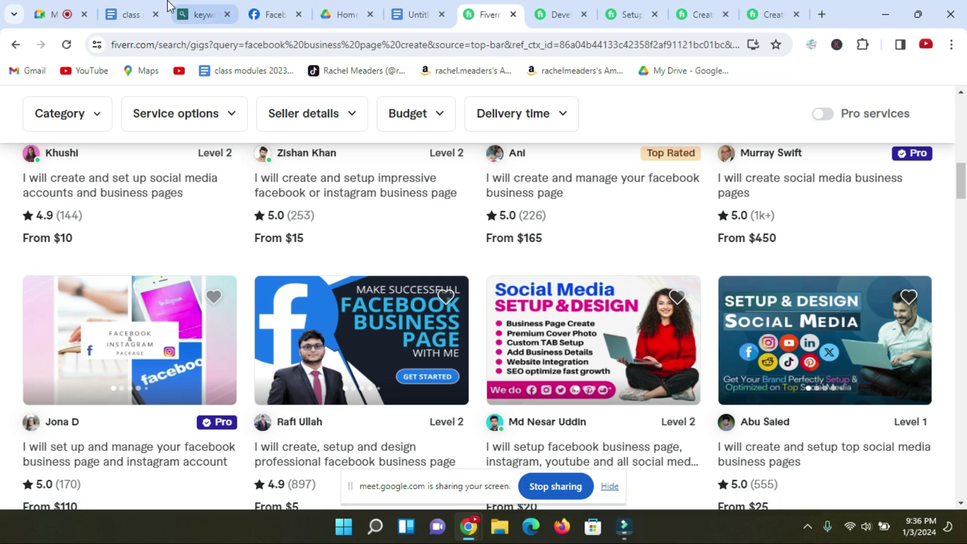
Step: Check the required gig image size in the Class 39 notes of the class modules 2023 document
left_click(134, 11)
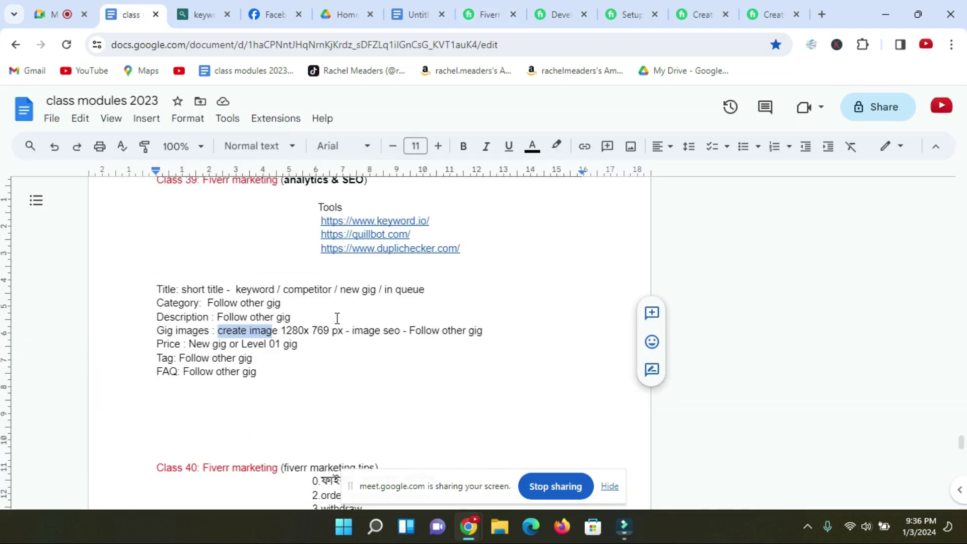
left_click(414, 305)
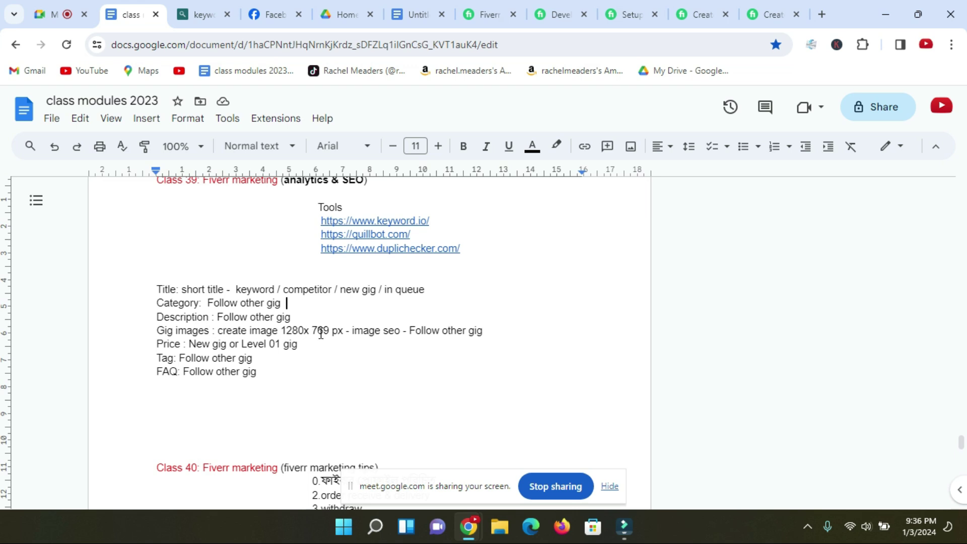
left_click_drag(343, 332, 285, 333)
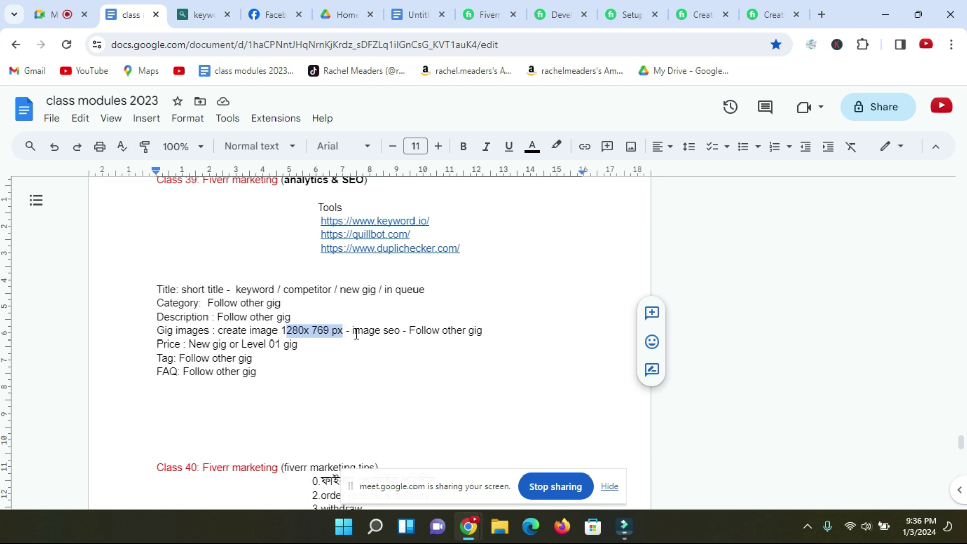
Step: Switch to Canva in a new browser tab and start a new custom-size design
left_click(823, 14)
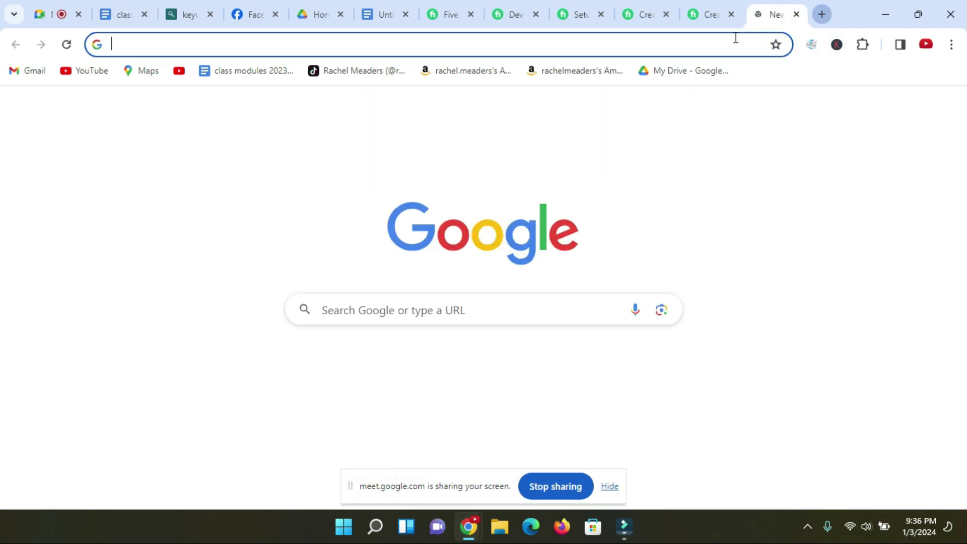
left_click(725, 38)
type("can")
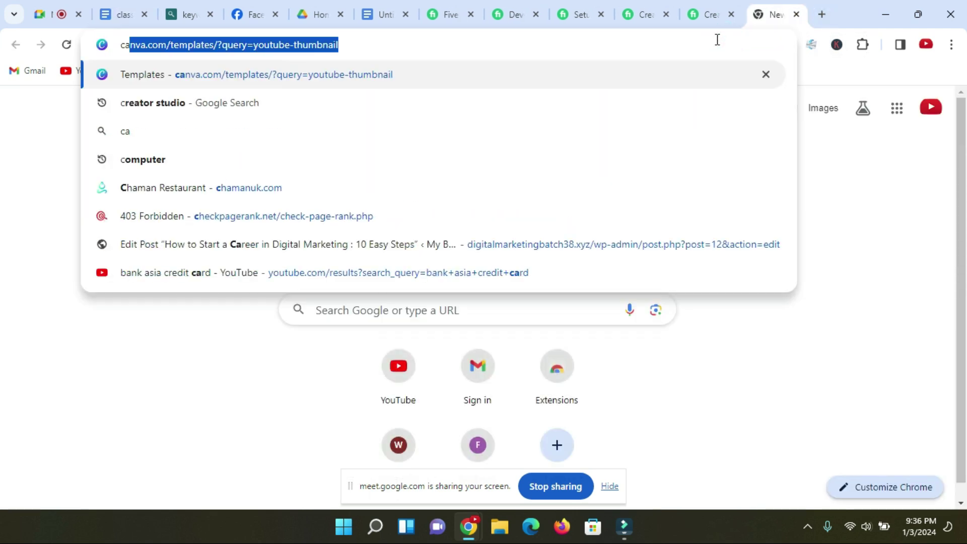
key("Return")
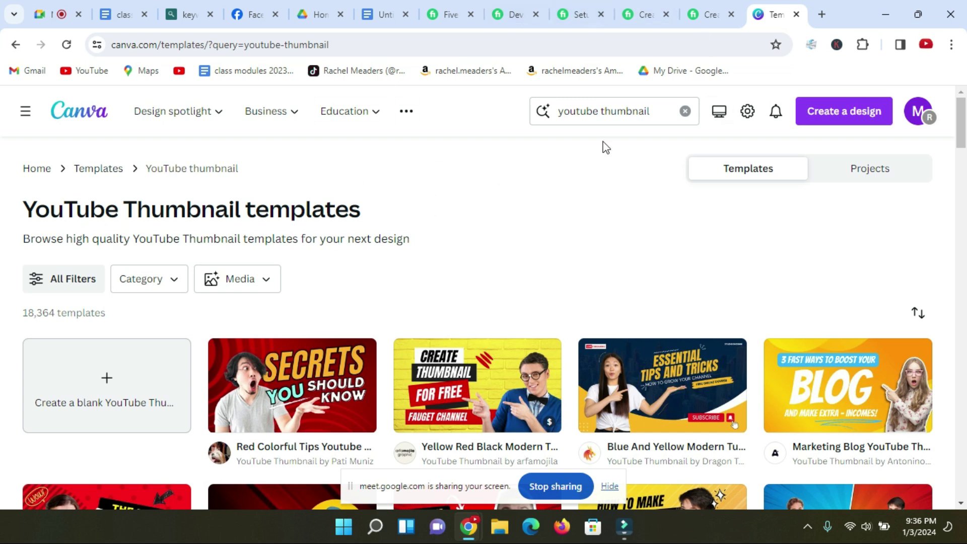
left_click(863, 120)
scroll(720, 322, "down", 2)
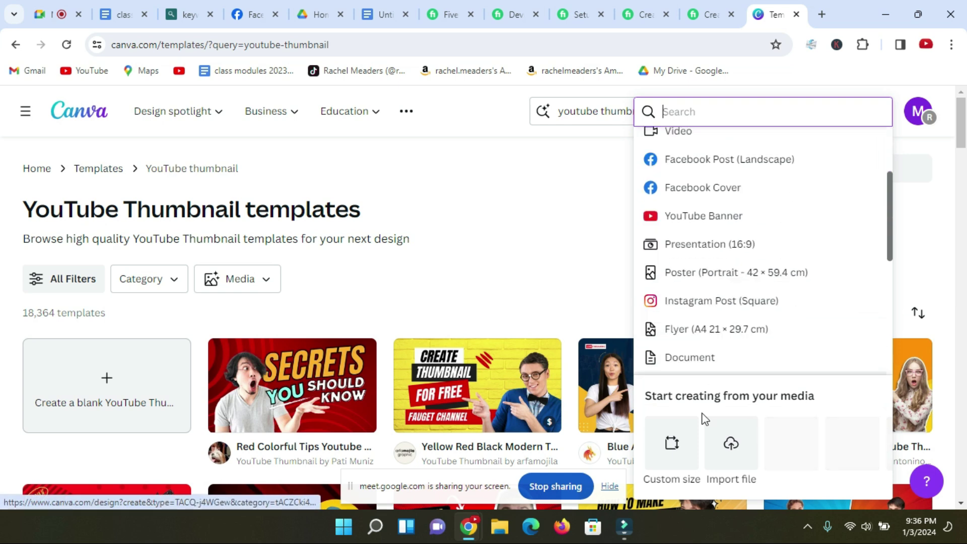
left_click(672, 450)
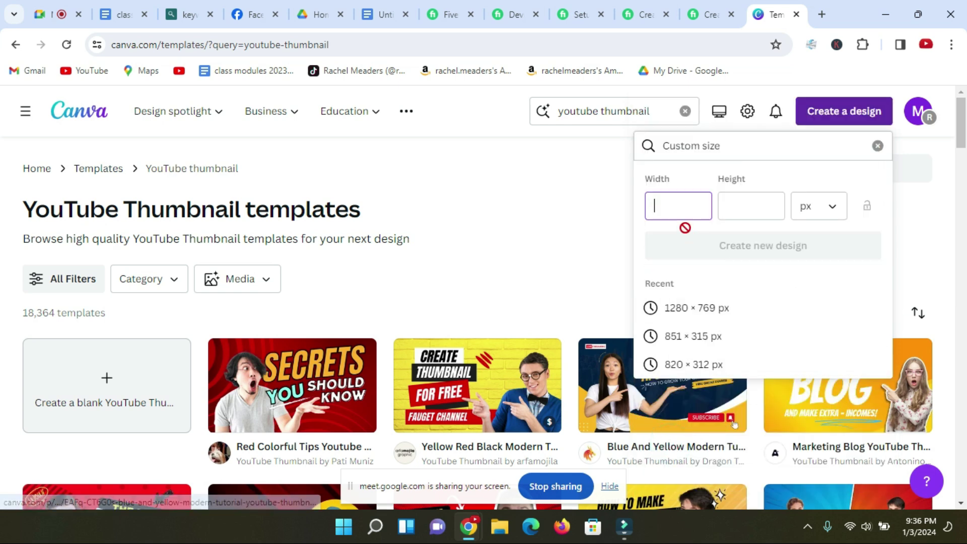
Step: Copy the gig image width 1280 from the class modules 2023 document into the Canva custom design's width in px
left_click(123, 15)
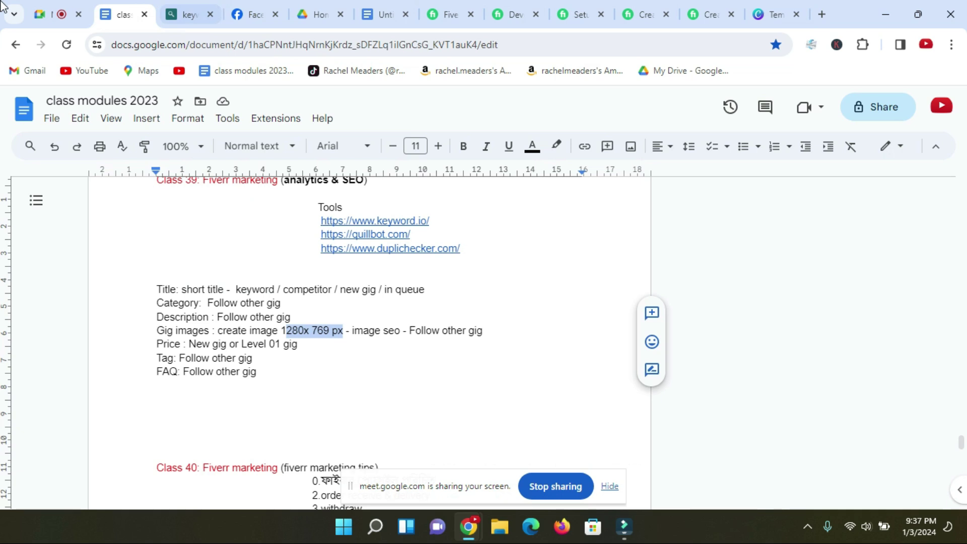
left_click_drag(302, 330, 286, 330)
key("ctrl+c")
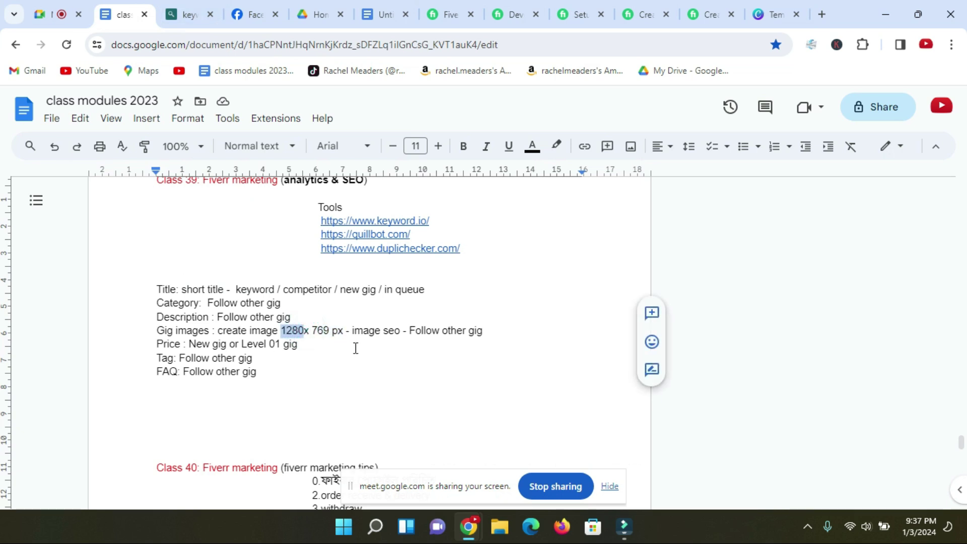
left_click(768, 15)
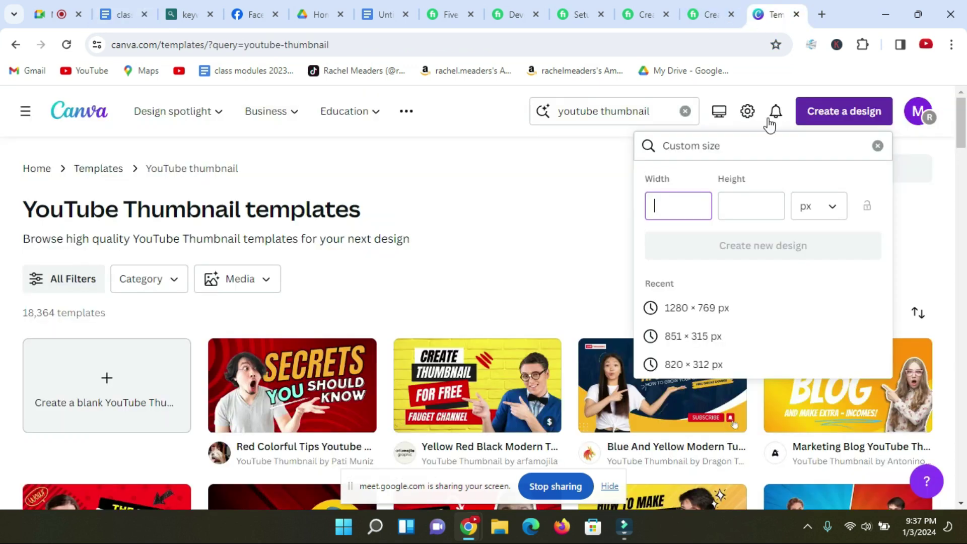
left_click(662, 202)
key("ctrl+v")
Step: Copy the gig image height 769 from the class modules 2023 document and create the 1280 x 769 px Canva design
left_click(126, 15)
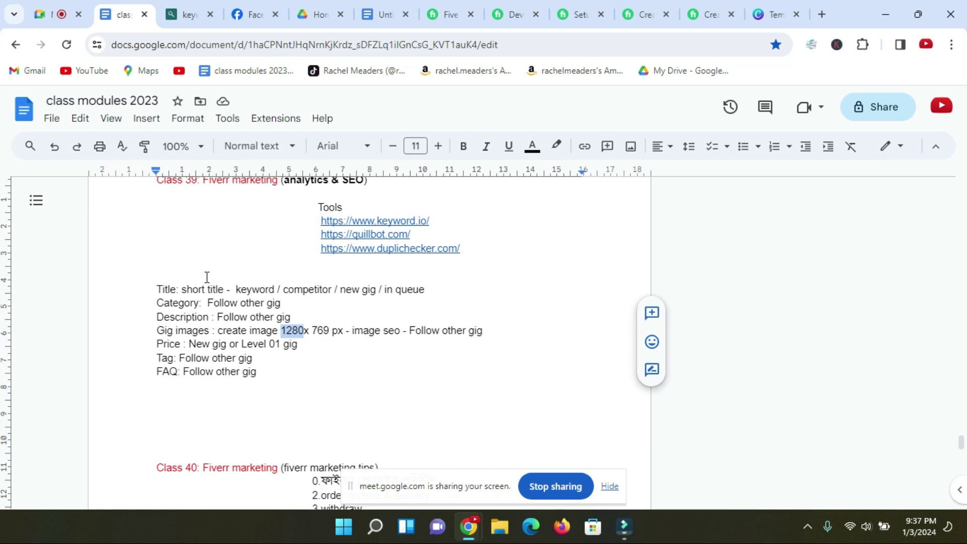
double_click(330, 330)
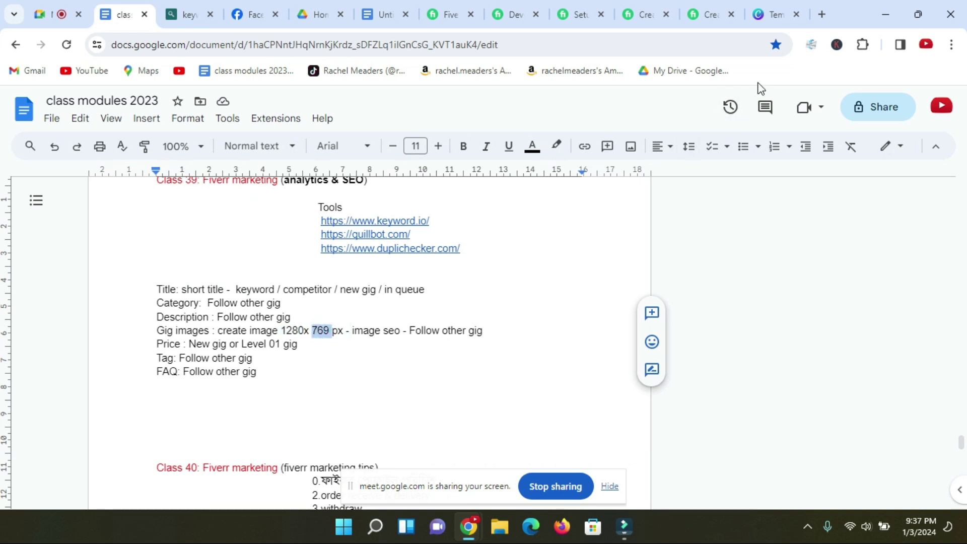
left_click(776, 17)
left_click(741, 200)
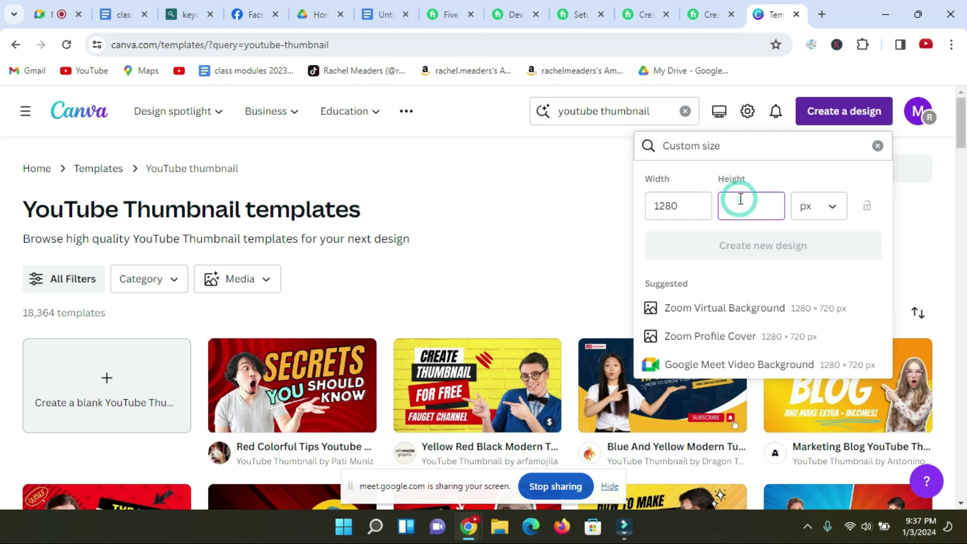
type("769")
left_click(764, 251)
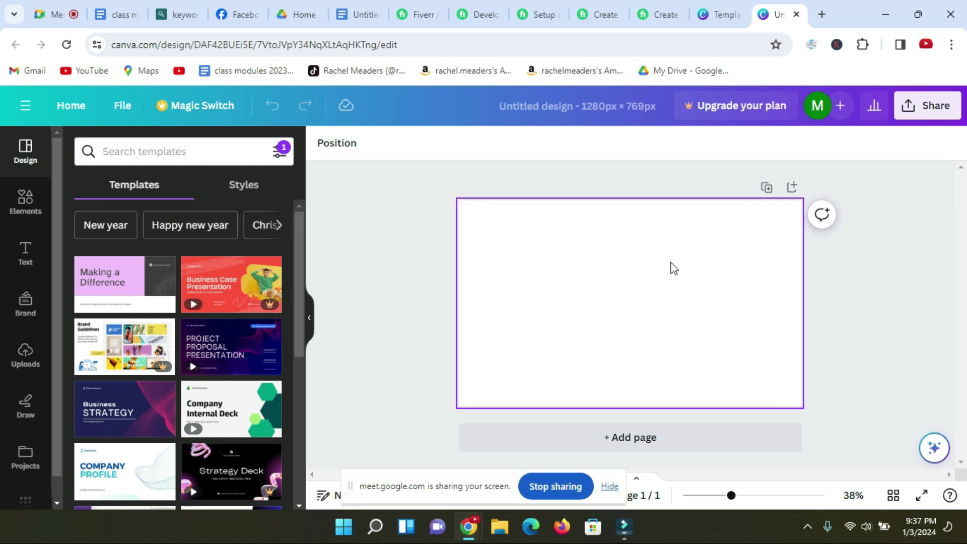
Step: Browse the suggested business and presentation templates for a layout suited to the gig image
mouse_move(158, 297)
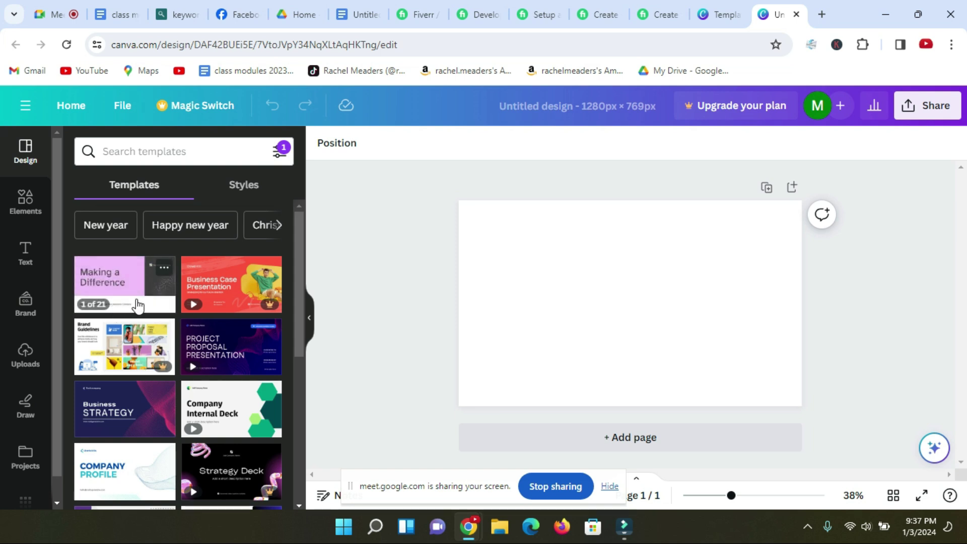
mouse_move(227, 298)
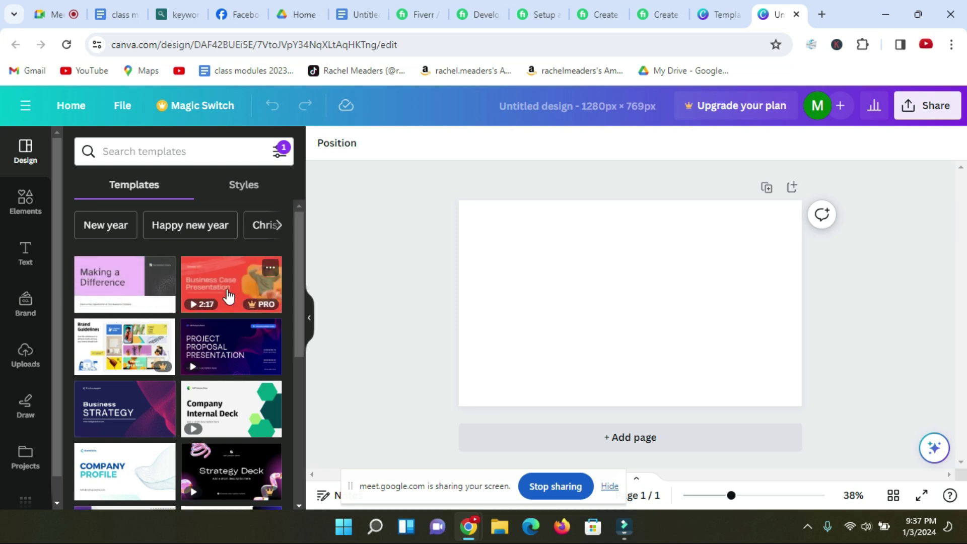
mouse_move(210, 391)
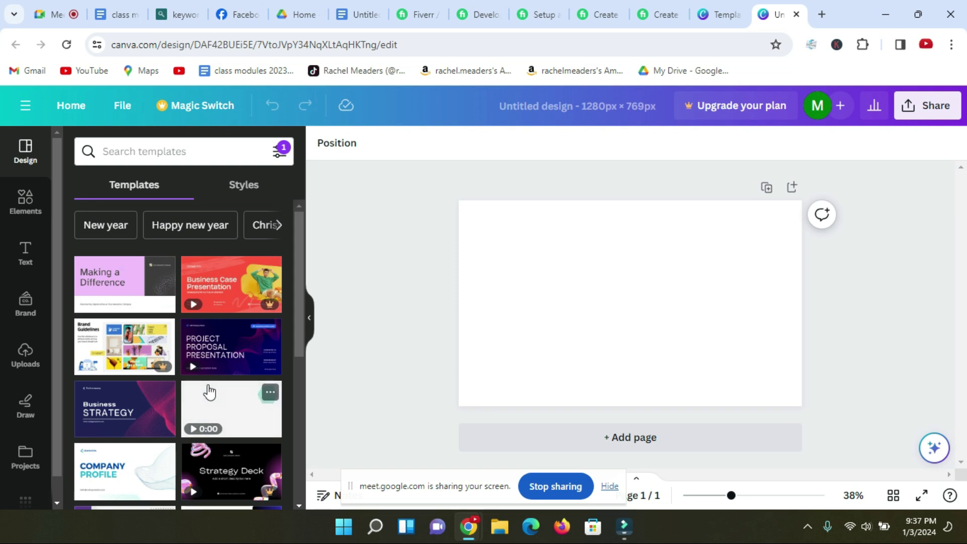
scroll(209, 392, "down", 2)
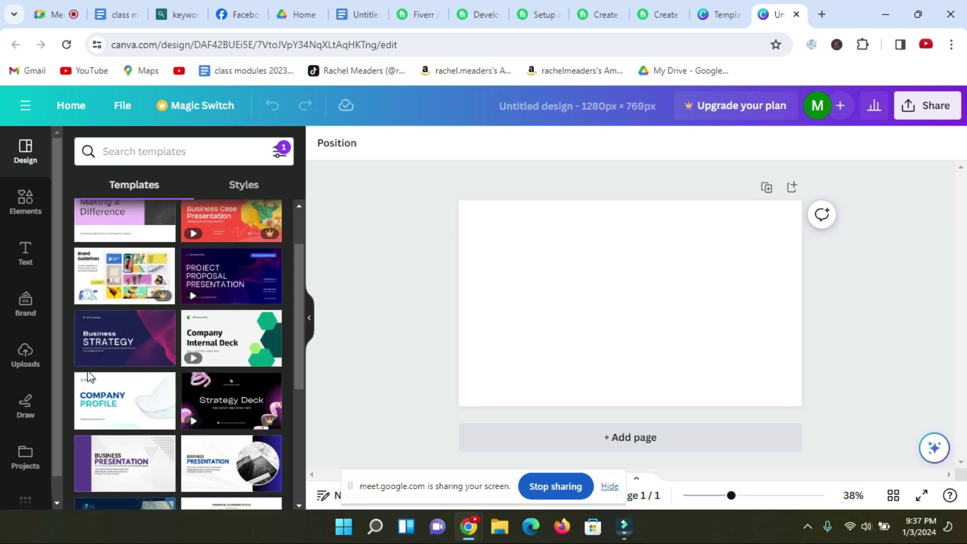
scroll(89, 377, "down", 2)
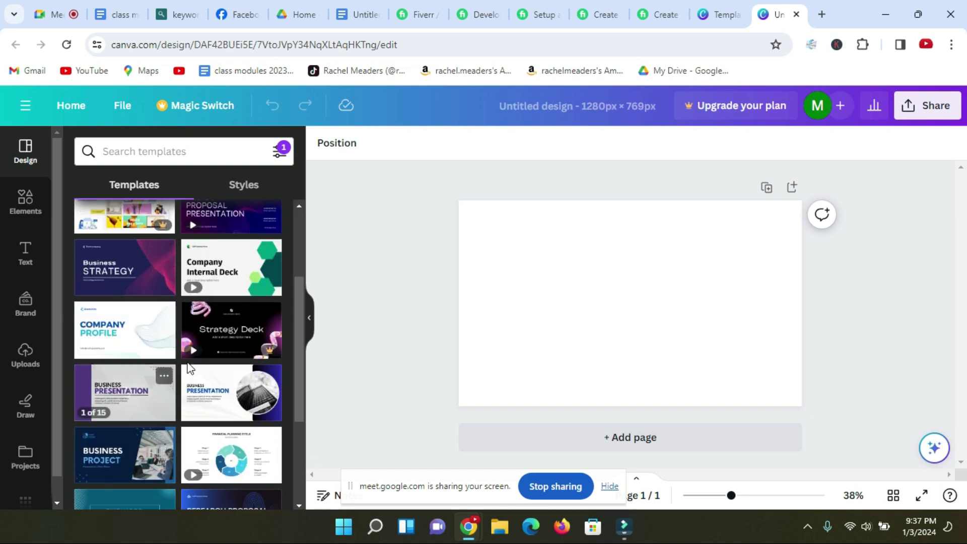
scroll(191, 370, "down", 2)
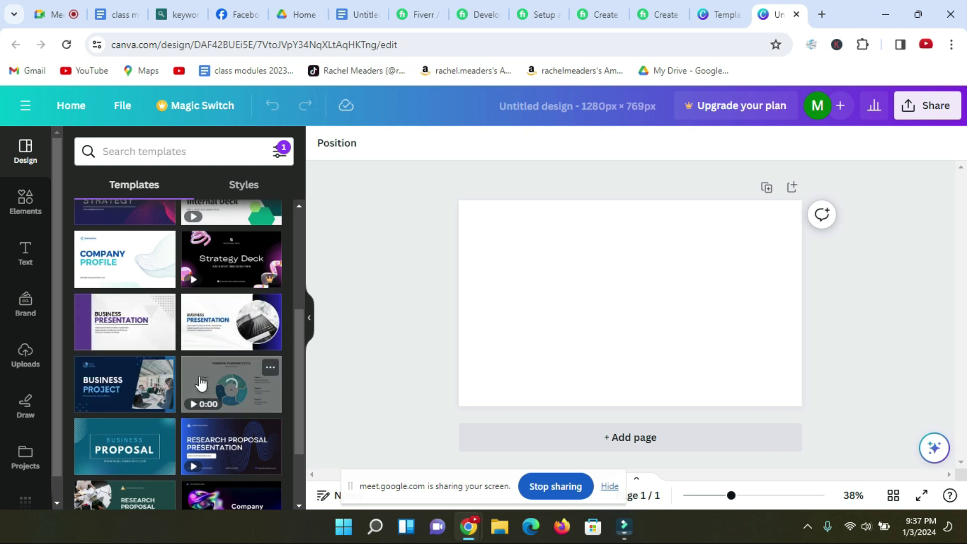
scroll(230, 327, "down", 3)
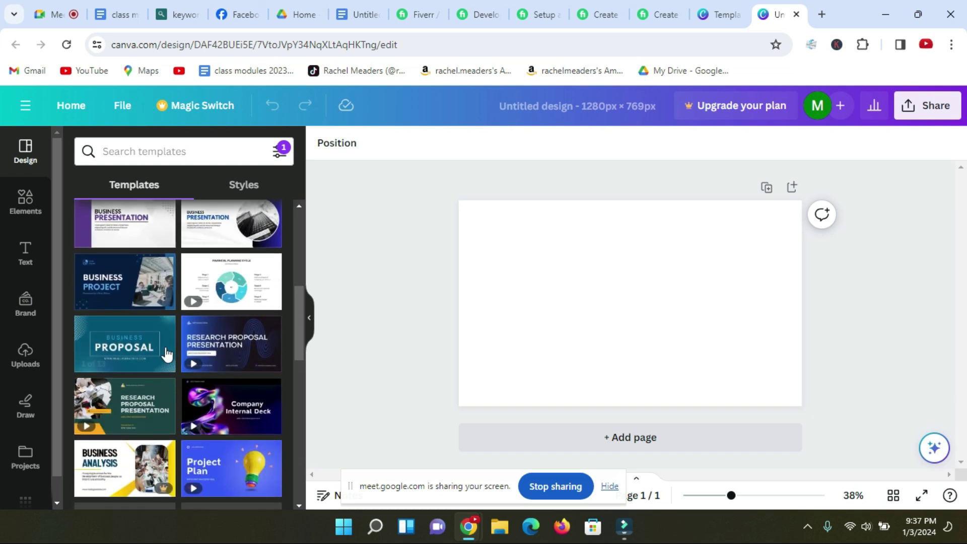
scroll(166, 355, "down", 4)
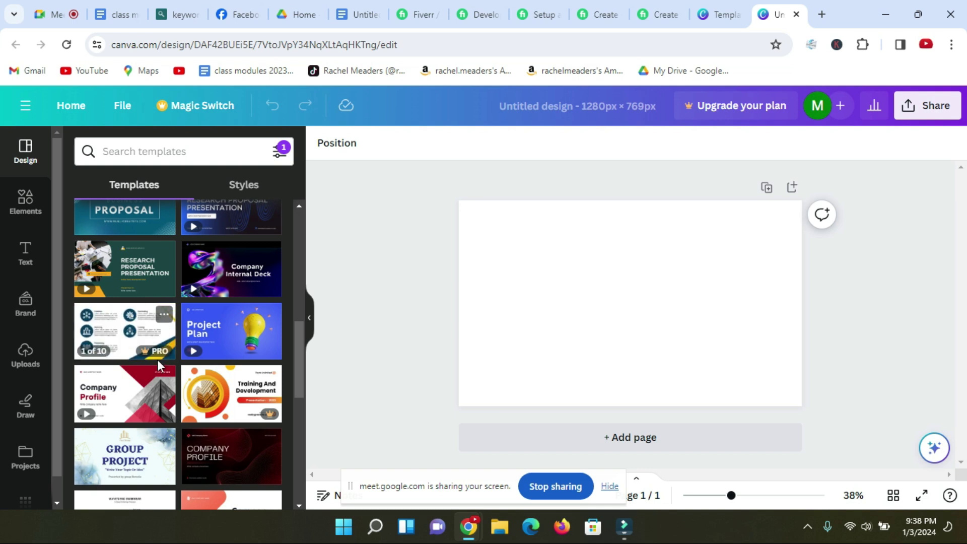
scroll(154, 462, "down", 4)
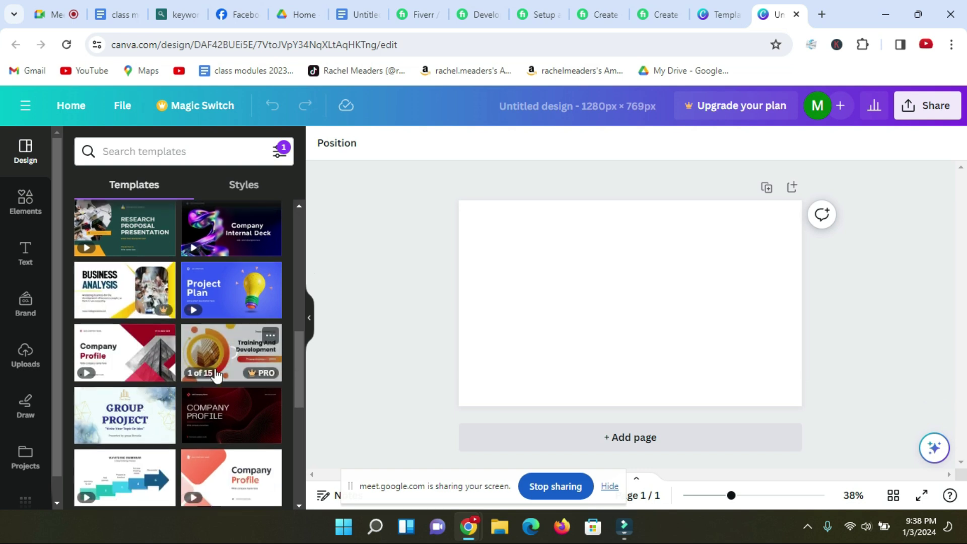
Step: Apply the cover page of the blue-and-white Business Proposal presentation template to the blank design
left_click(629, 293)
left_click(588, 281)
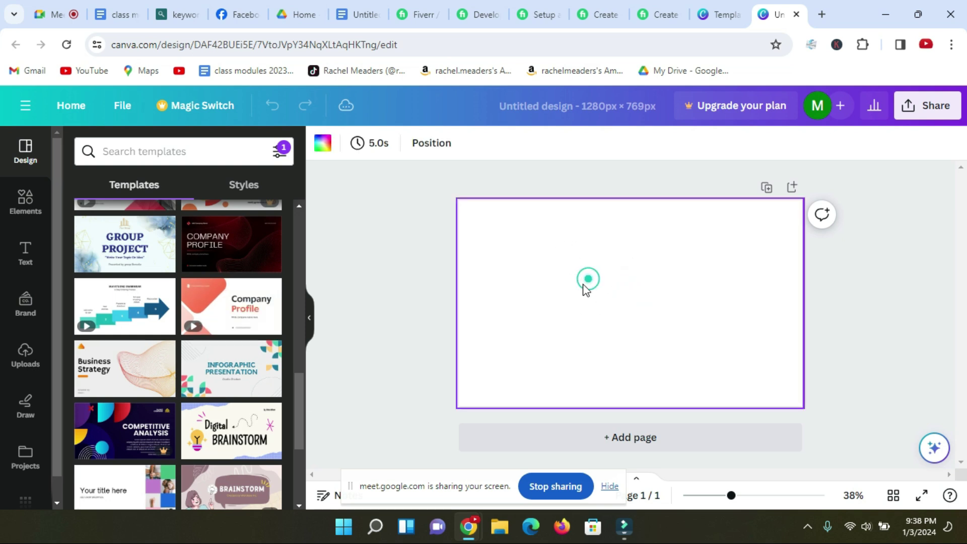
left_click(588, 282)
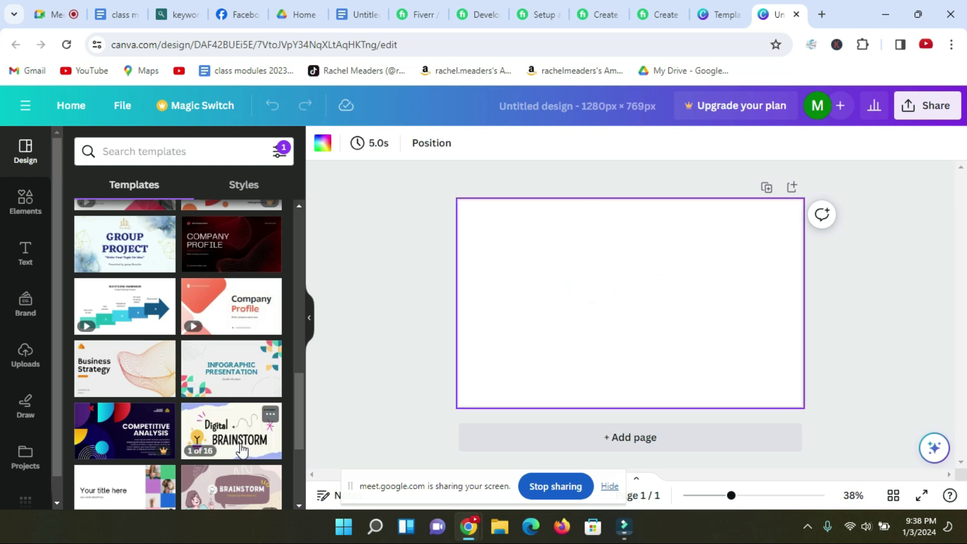
scroll(223, 387, "down", 3)
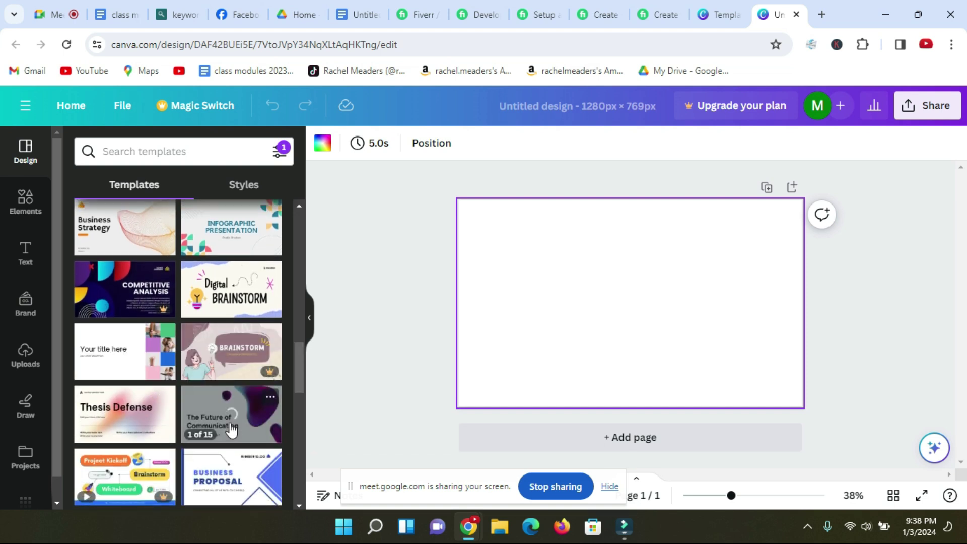
scroll(218, 418, "down", 1)
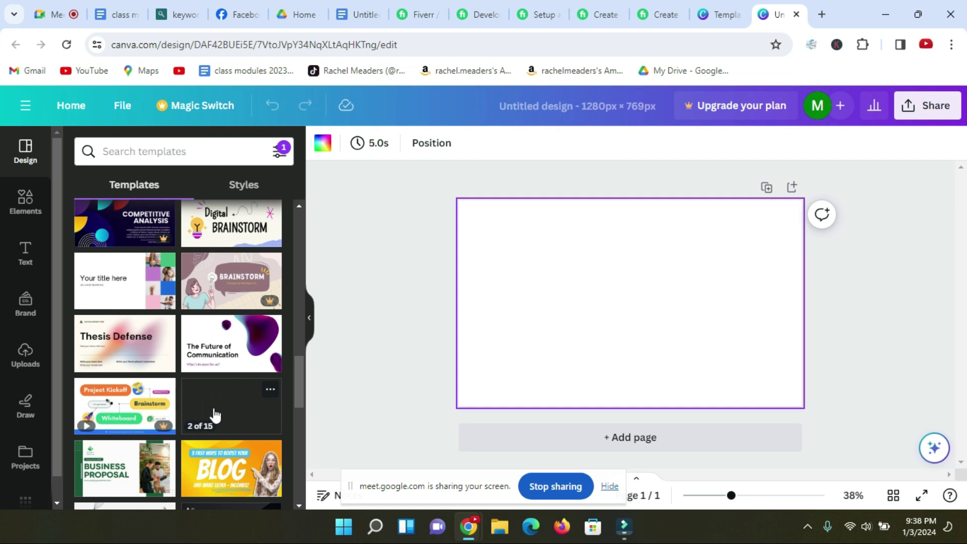
left_click(231, 415)
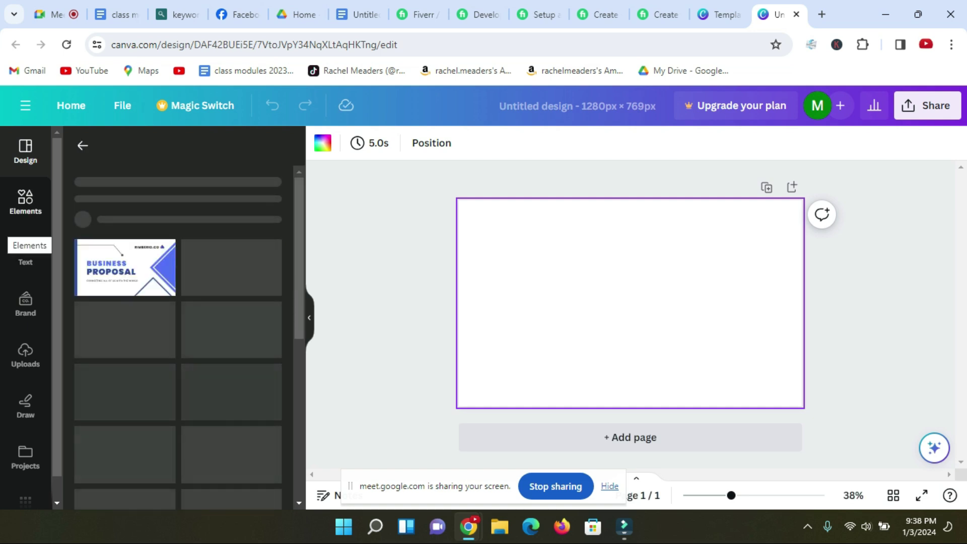
left_click(124, 275)
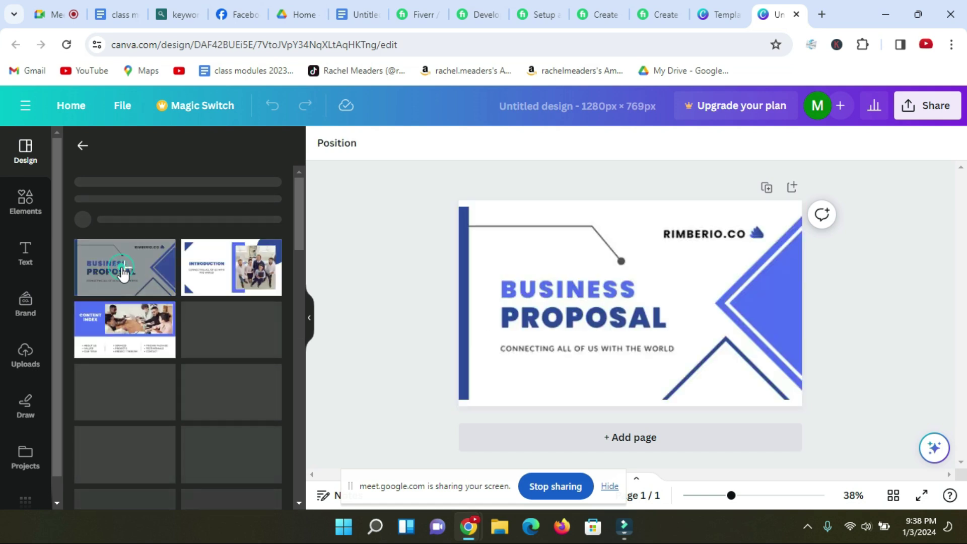
left_click(876, 289)
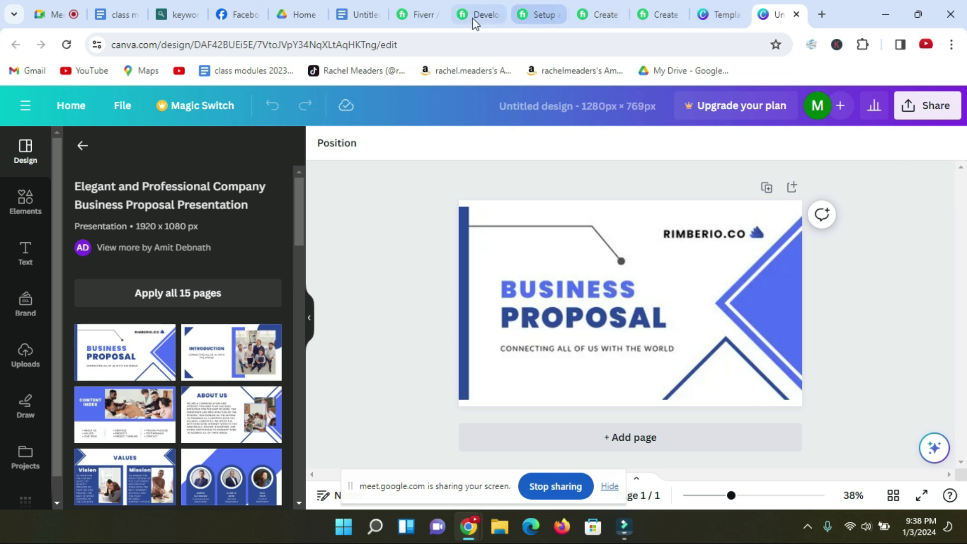
Step: Switch to the Fiverr search results and filter the facebook business page gigs to Top Rated Seller and Level 2 sellers
left_click(441, 17)
scroll(377, 210, "up", 12)
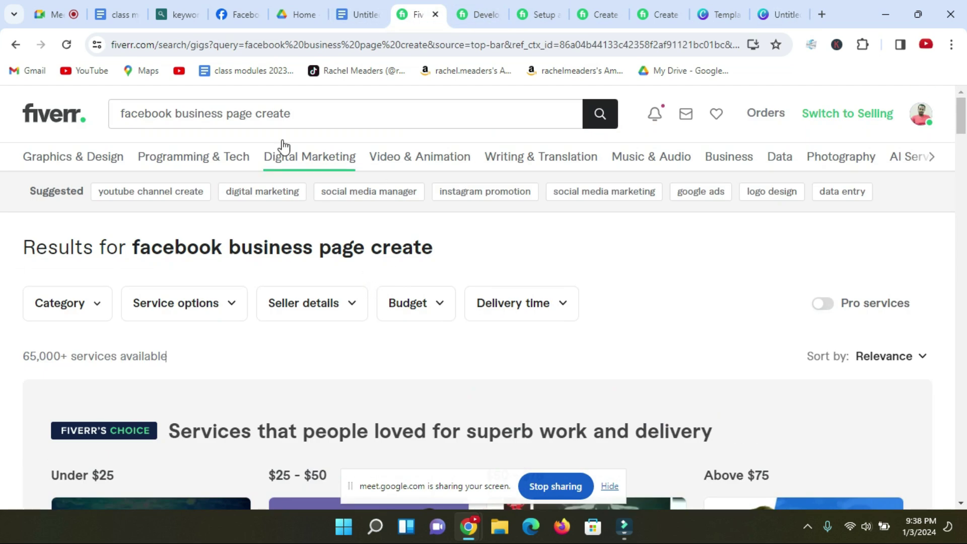
left_click(337, 308)
left_click(294, 395)
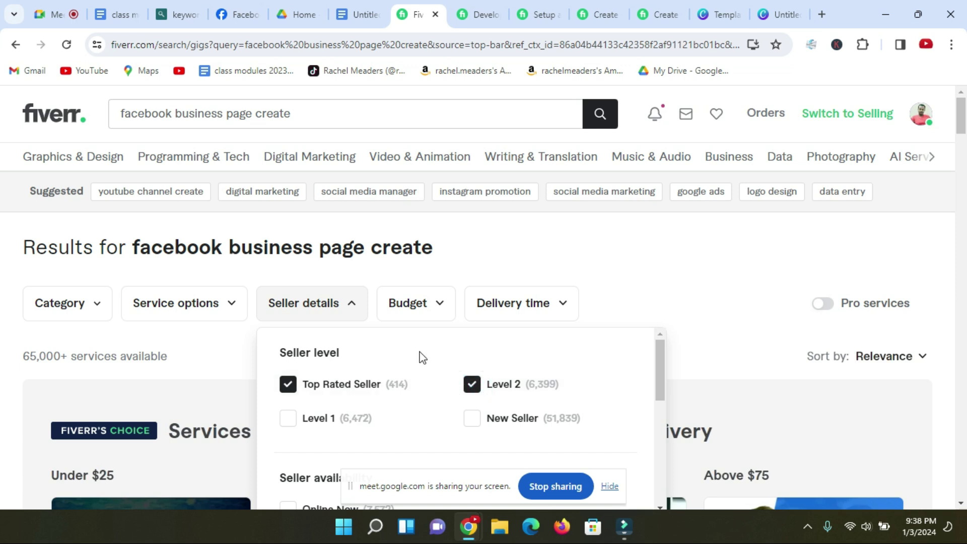
scroll(422, 357, "down", 7)
scroll(711, 356, "down", 5)
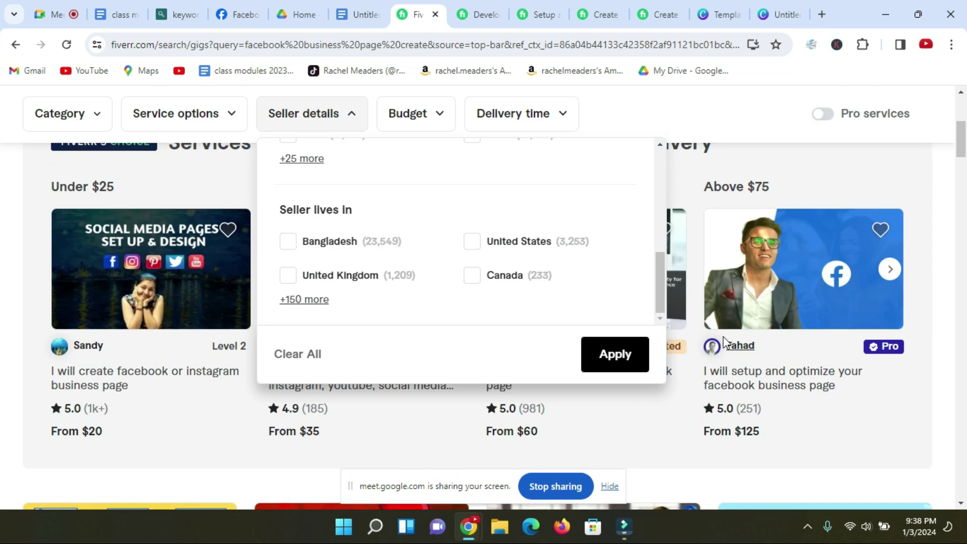
left_click(609, 363)
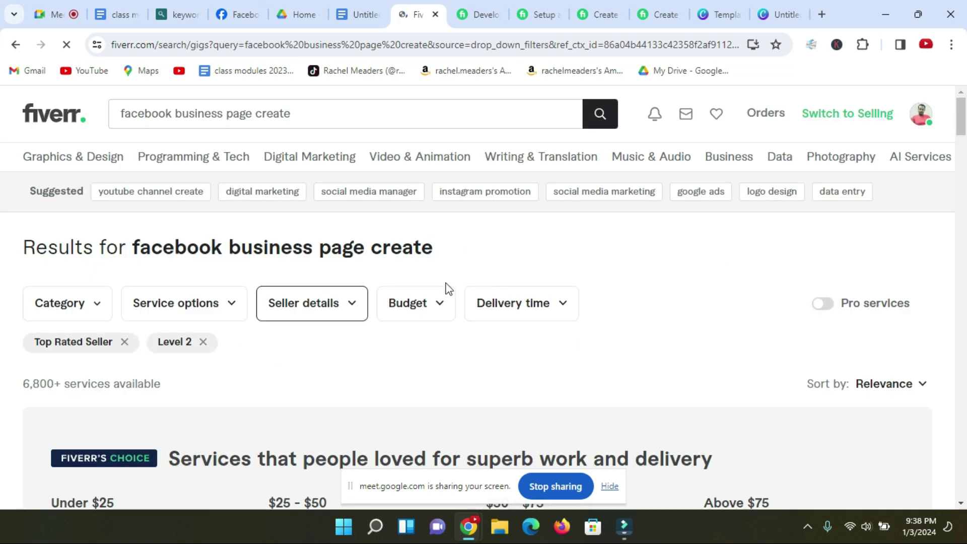
Step: Frame the purple Social Media Setup & Design gig image with the screenshot tool and dismiss the capture
scroll(438, 286, "down", 5)
scroll(437, 283, "down", 1)
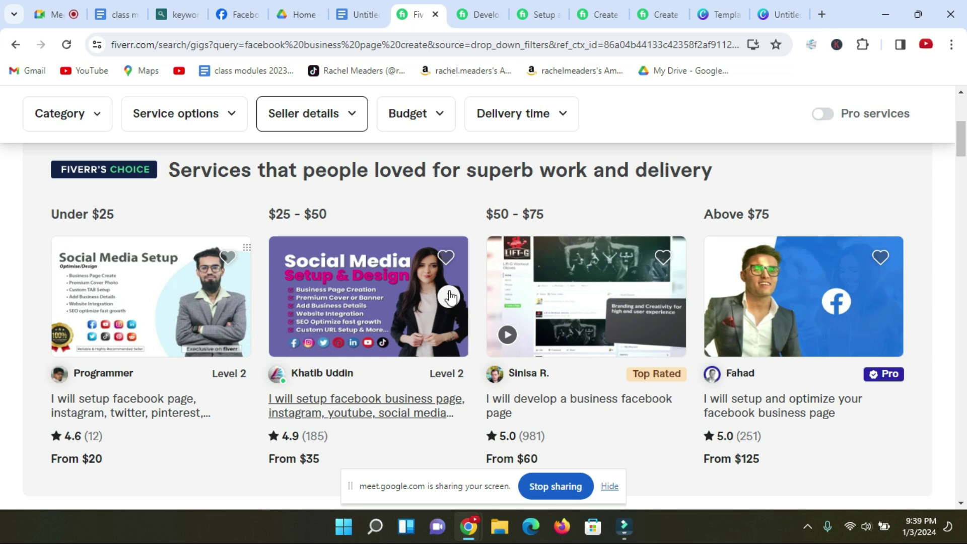
left_click(807, 526)
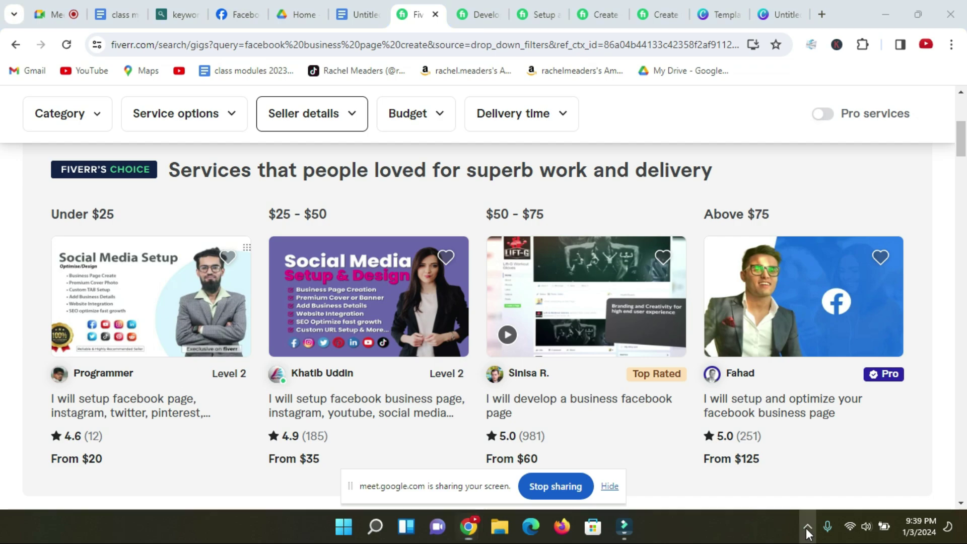
left_click(853, 457)
left_click_drag(263, 237, 461, 364)
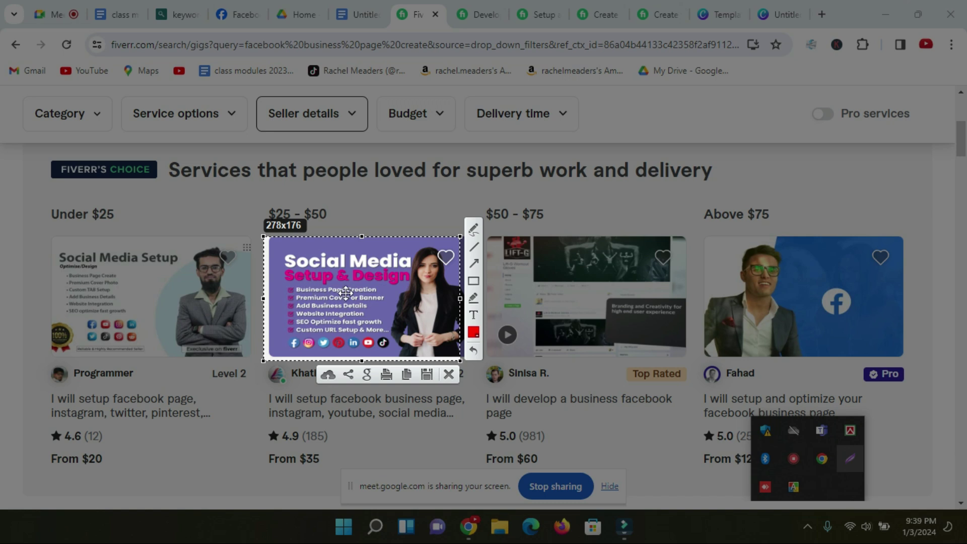
left_click(434, 377)
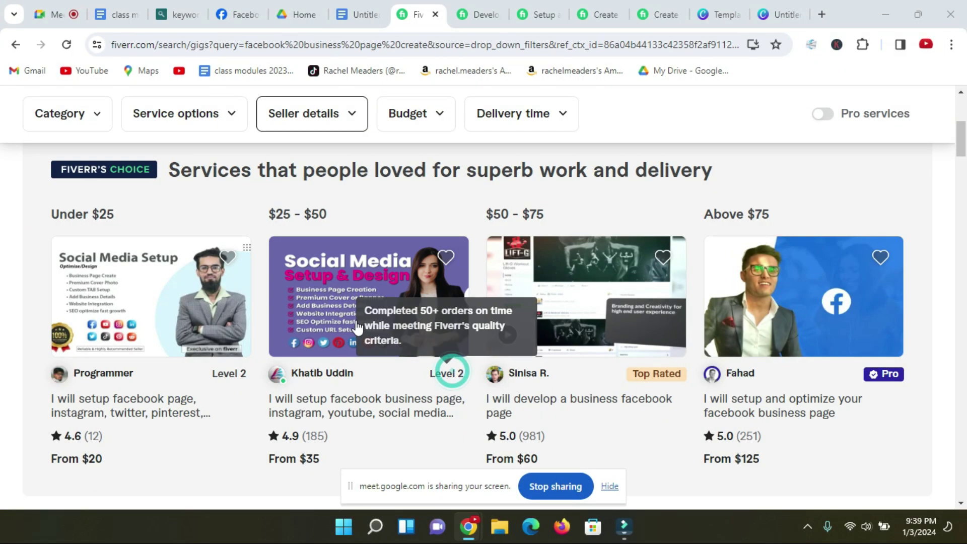
Step: Frame the dark blue Social Media Setup & Design gig image with the screenshot tool and close the capture
scroll(738, 338, "down", 2)
scroll(737, 339, "down", 4)
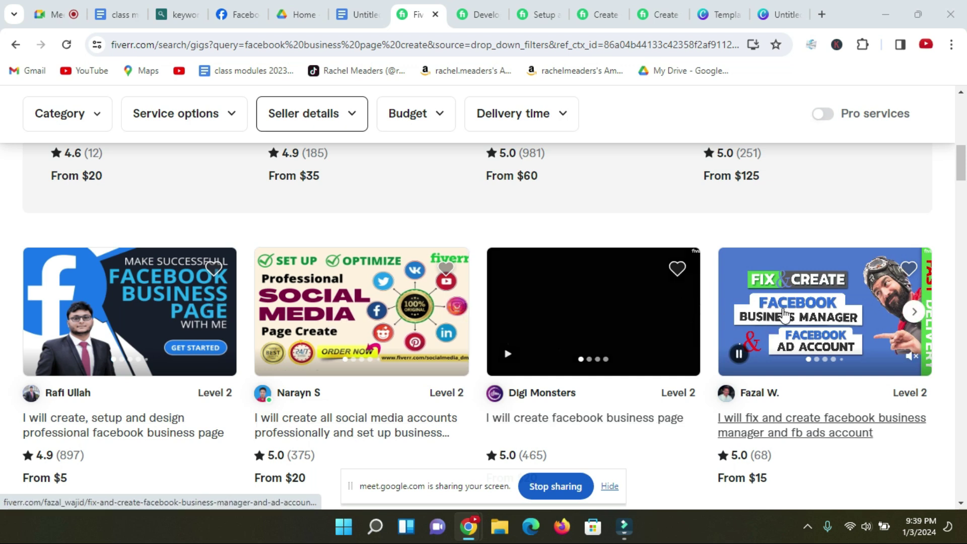
scroll(418, 313, "down", 4)
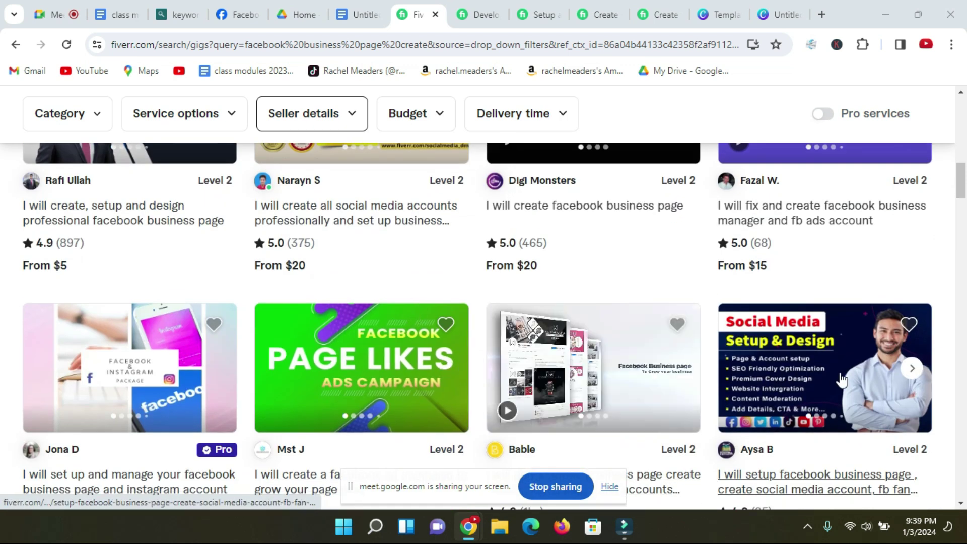
scroll(841, 380, "down", 1)
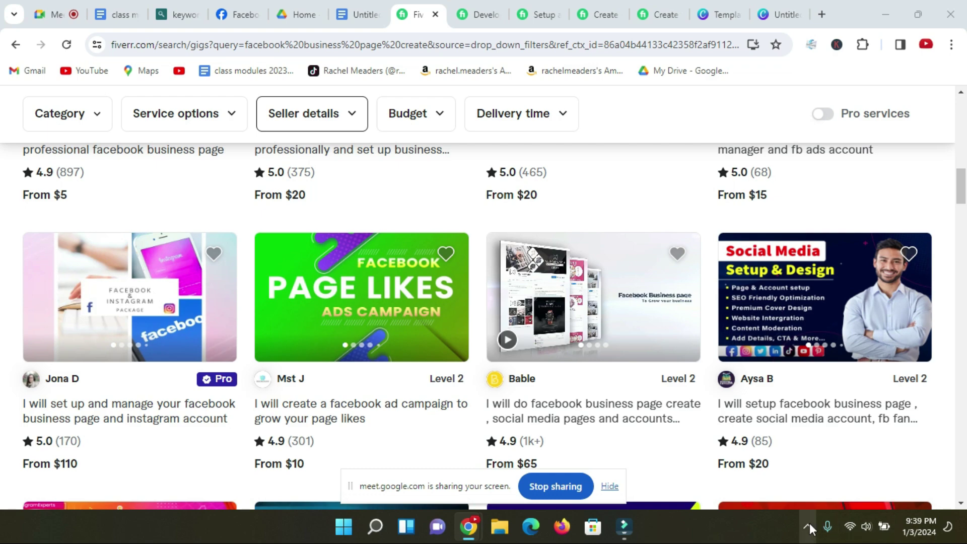
left_click(807, 527)
left_click(848, 459)
mouse_move(702, 233)
left_mouse_down()
mouse_move(757, 293)
mouse_move(932, 365)
left_mouse_up()
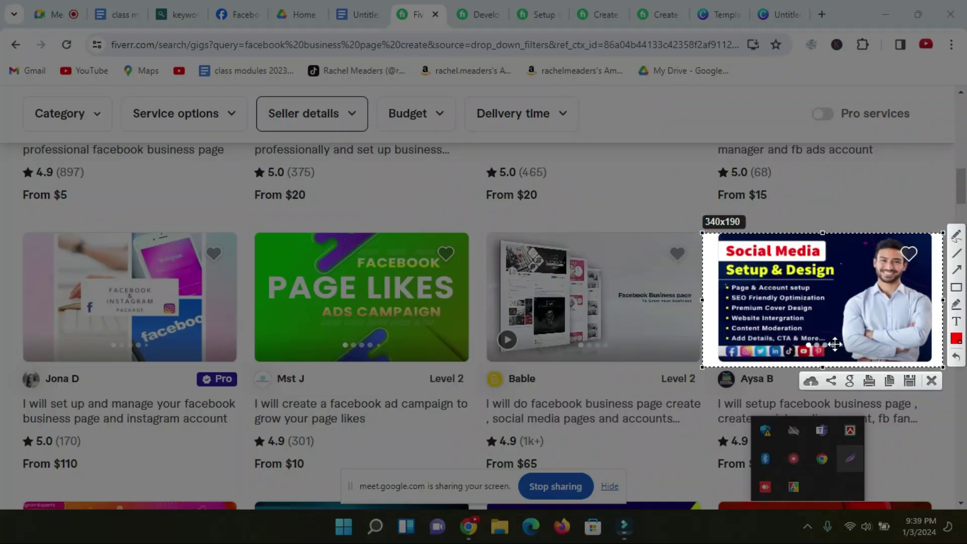
left_click(932, 381)
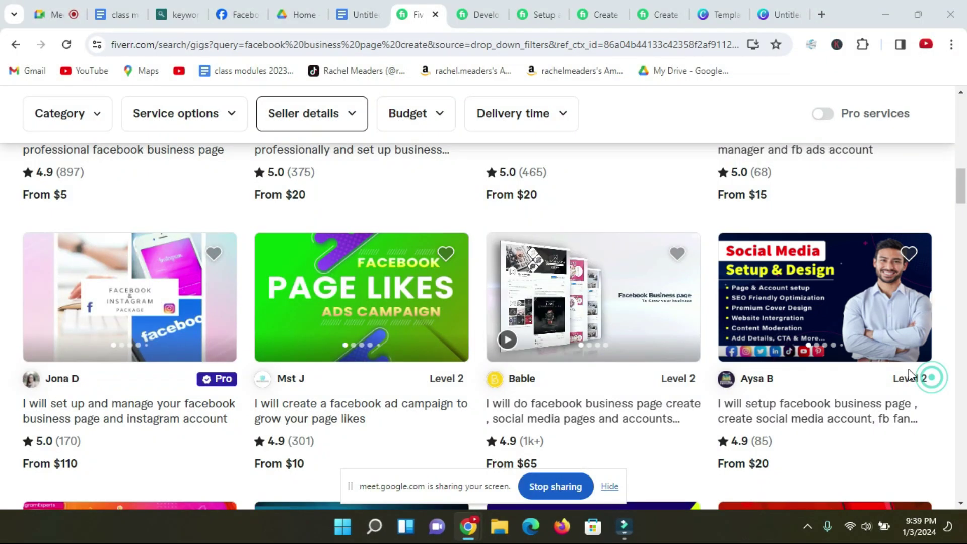
Step: Frame the yellow-and-black Facebook Business Page Create/Fix/Promote gig image with the screenshot tool and close the capture
scroll(278, 319, "down", 3)
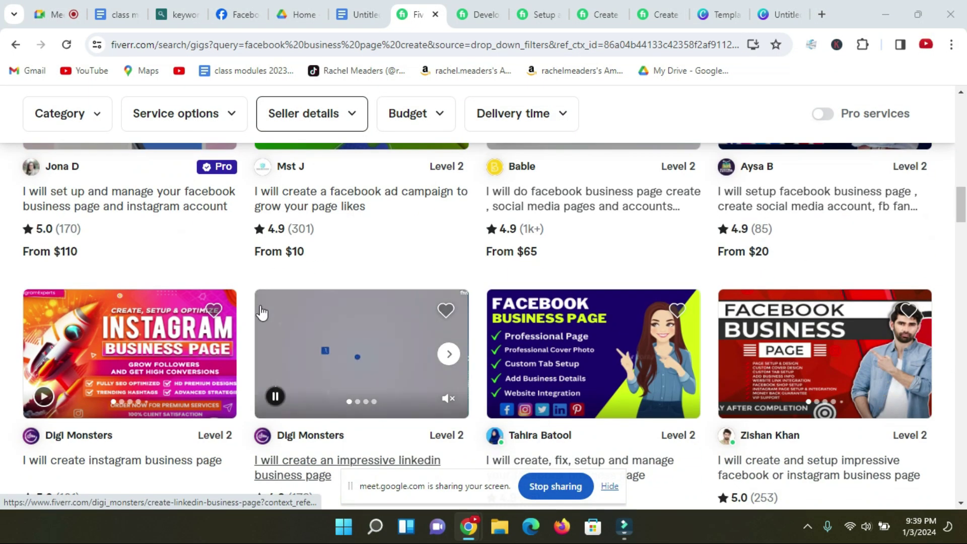
scroll(675, 283, "down", 3)
scroll(659, 282, "down", 1)
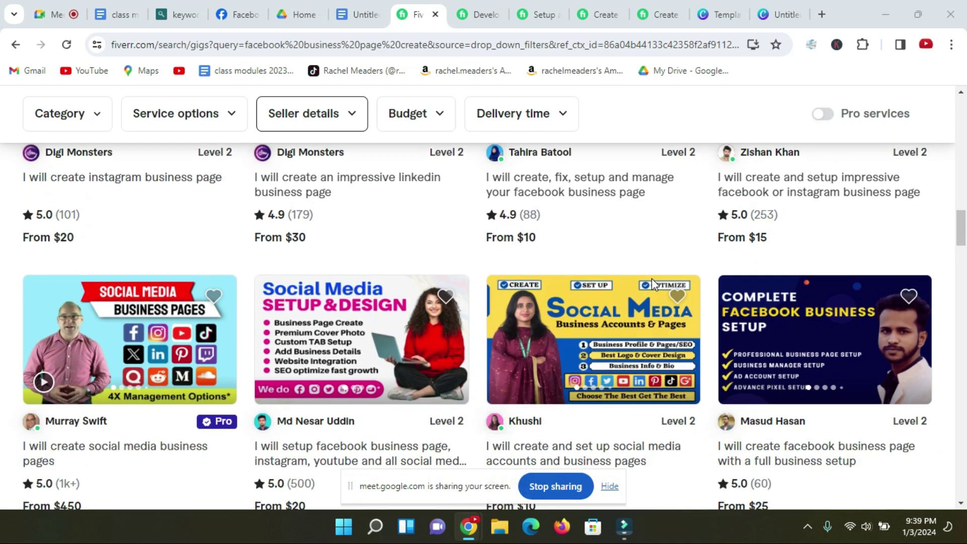
scroll(648, 279, "down", 3)
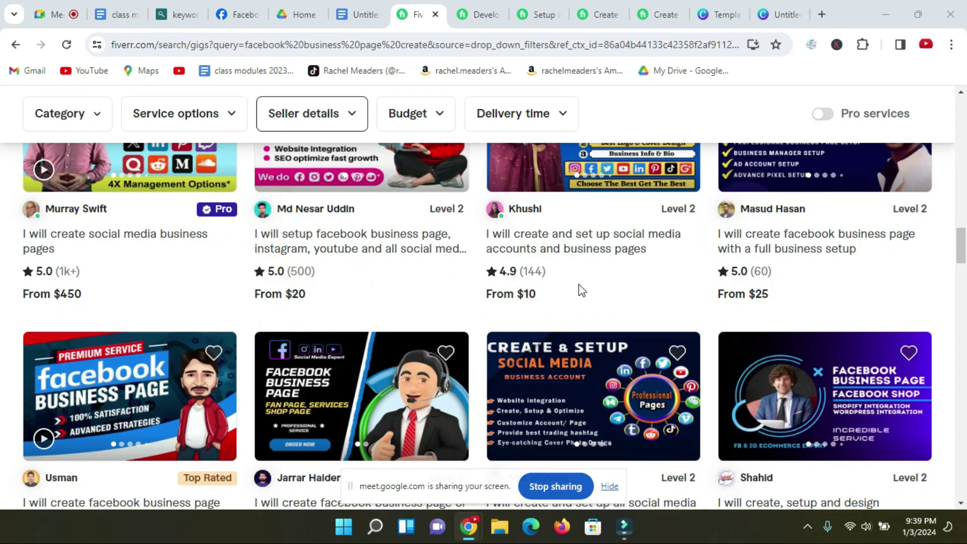
scroll(506, 276, "down", 4)
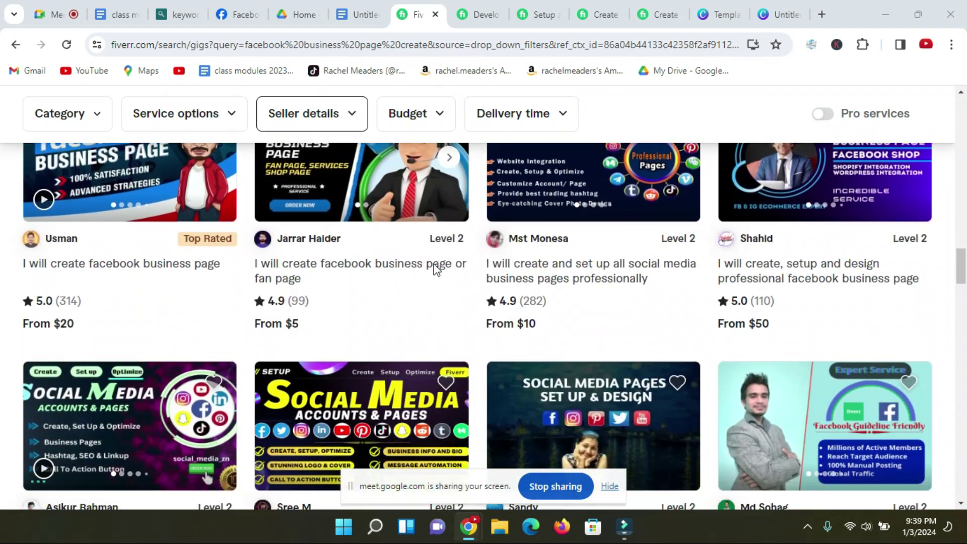
scroll(398, 275, "down", 4)
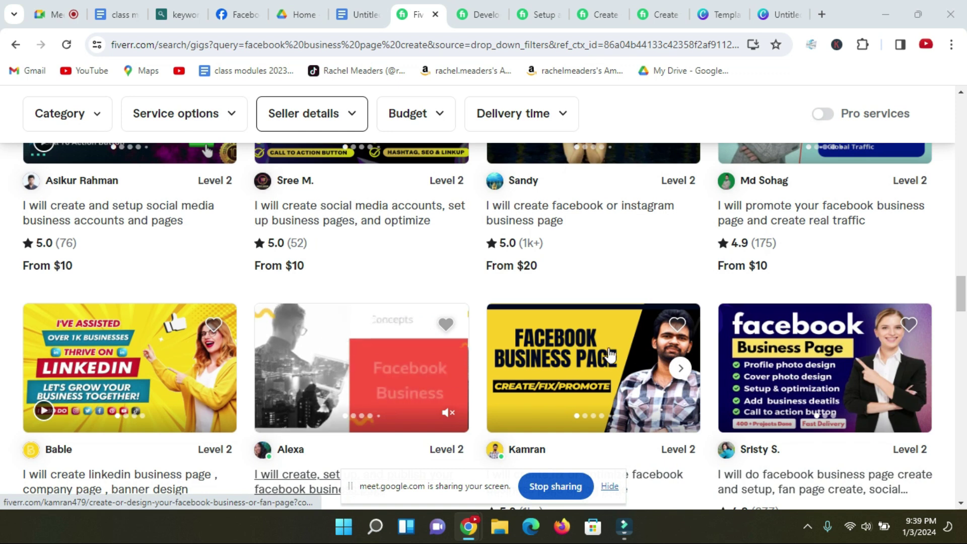
left_click(807, 526)
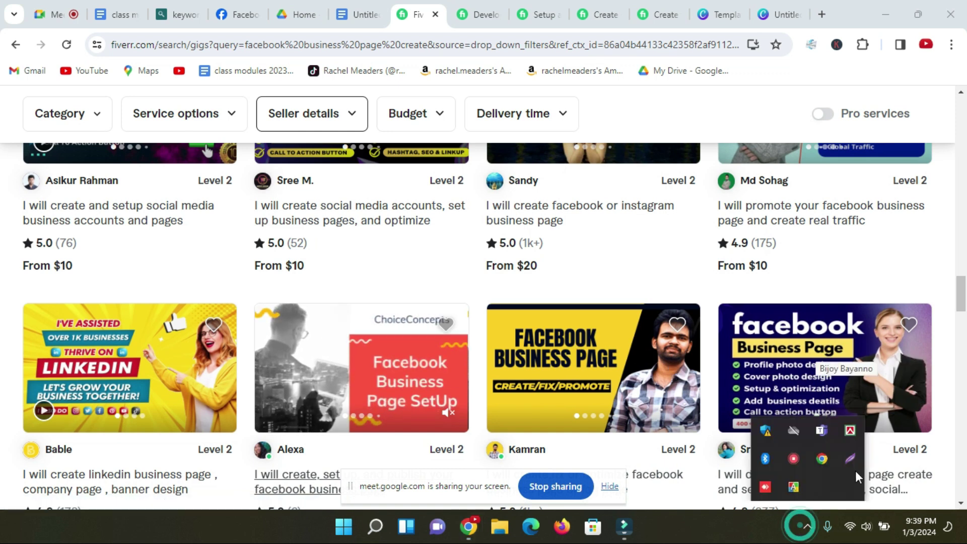
left_click(850, 460)
left_click_drag(492, 280, 704, 457)
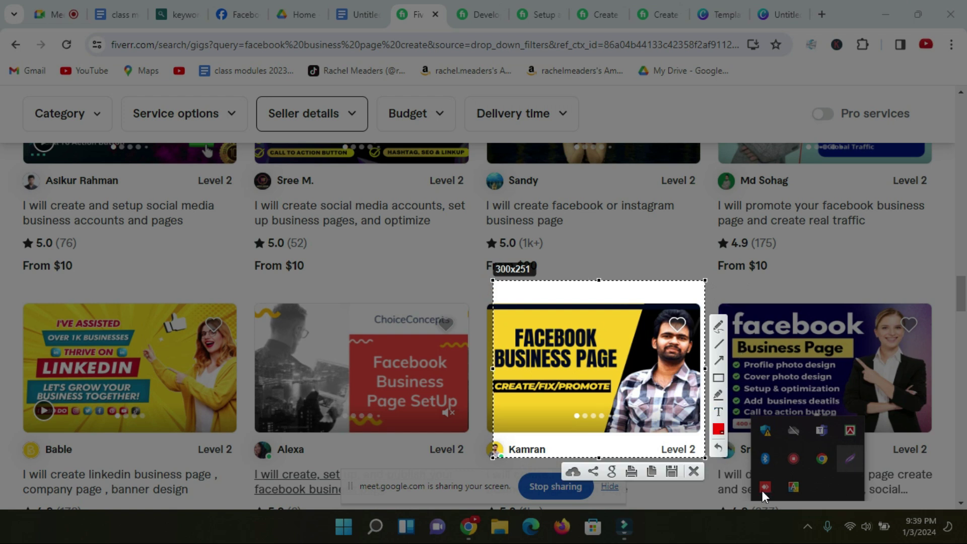
left_click(694, 470)
Step: Frame the dark teal Facebook Business Page gig image with the yellow curve using the screenshot tool and dismiss the capture
scroll(692, 468, "down", 1)
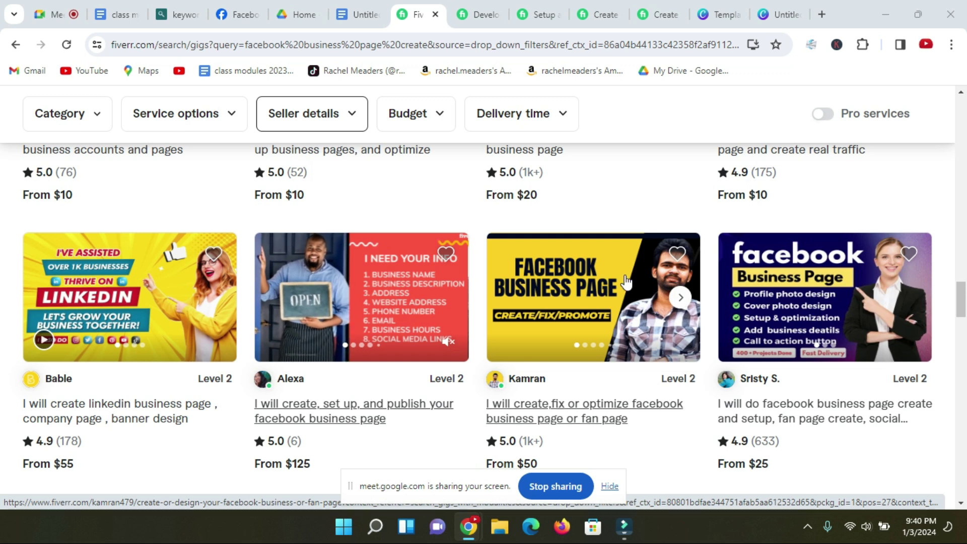
scroll(450, 283, "down", 5)
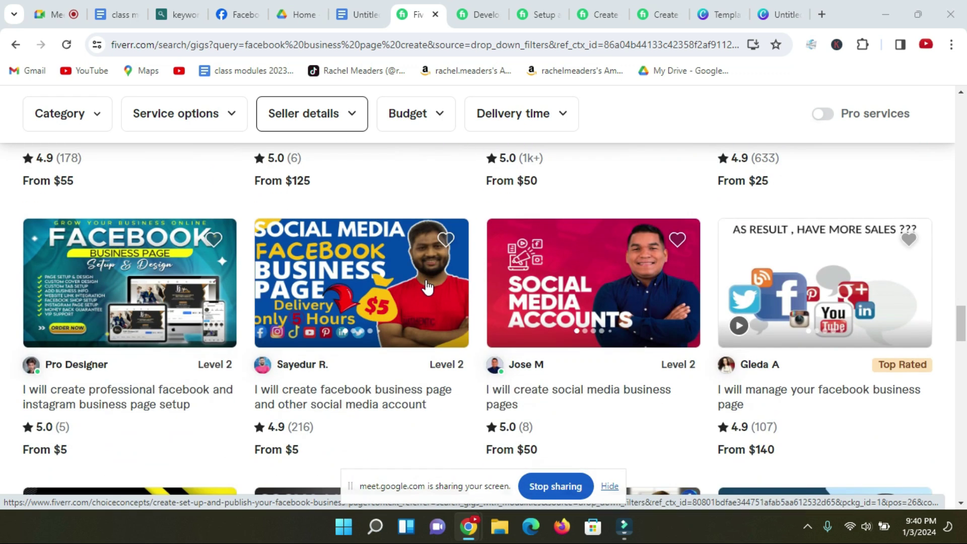
scroll(427, 287, "down", 4)
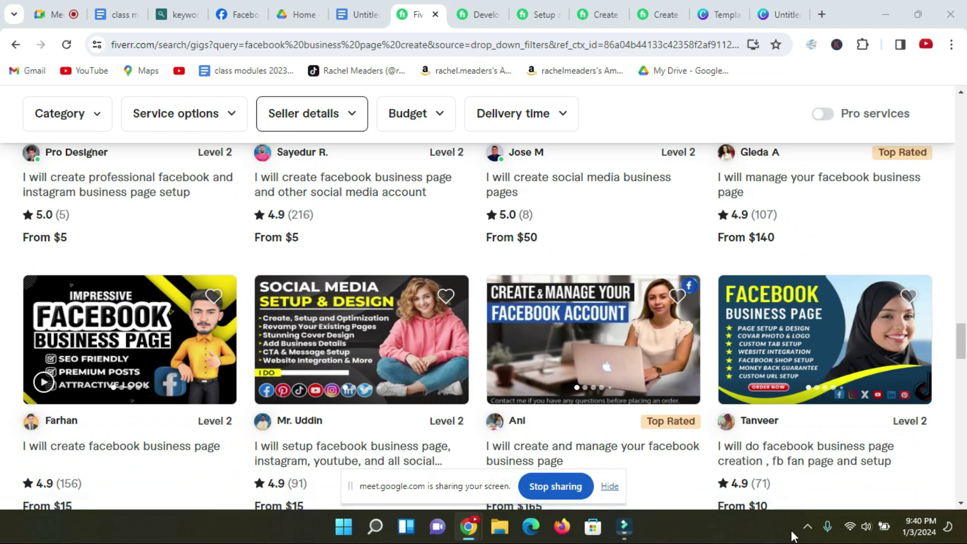
left_click(807, 526)
left_click(849, 458)
left_click_drag(716, 297, 965, 416)
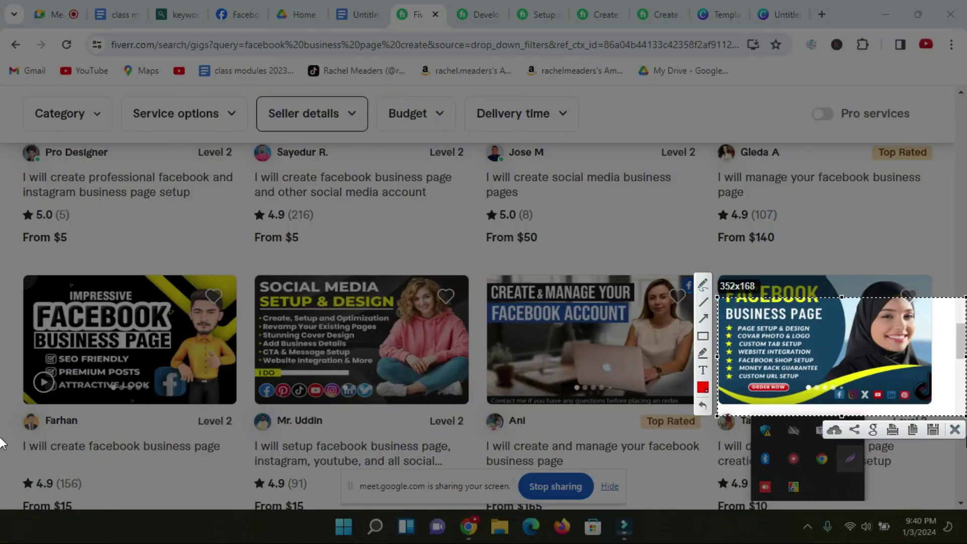
left_click(954, 432)
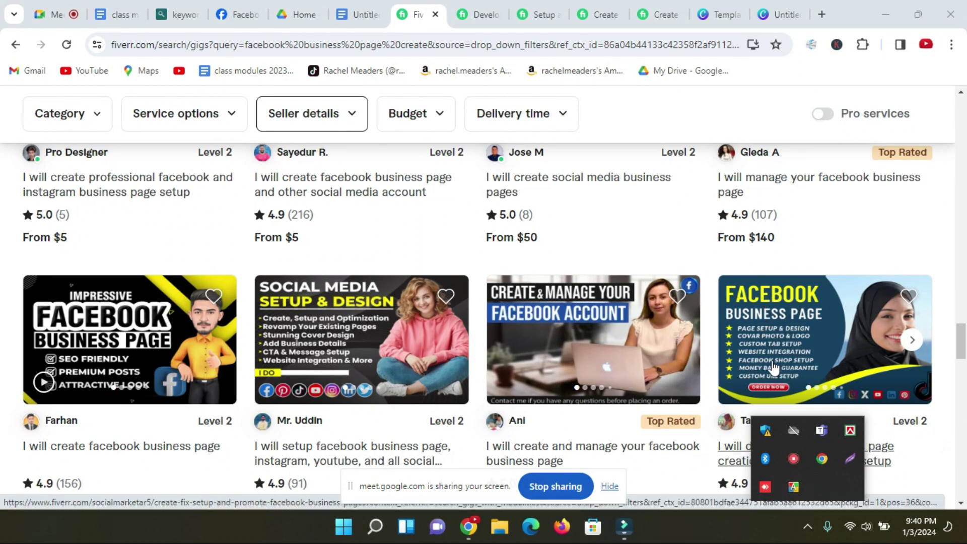
Step: Browse the remaining competitor gig images on the first page of the filtered Fiverr results for design references
scroll(202, 326, "down", 5)
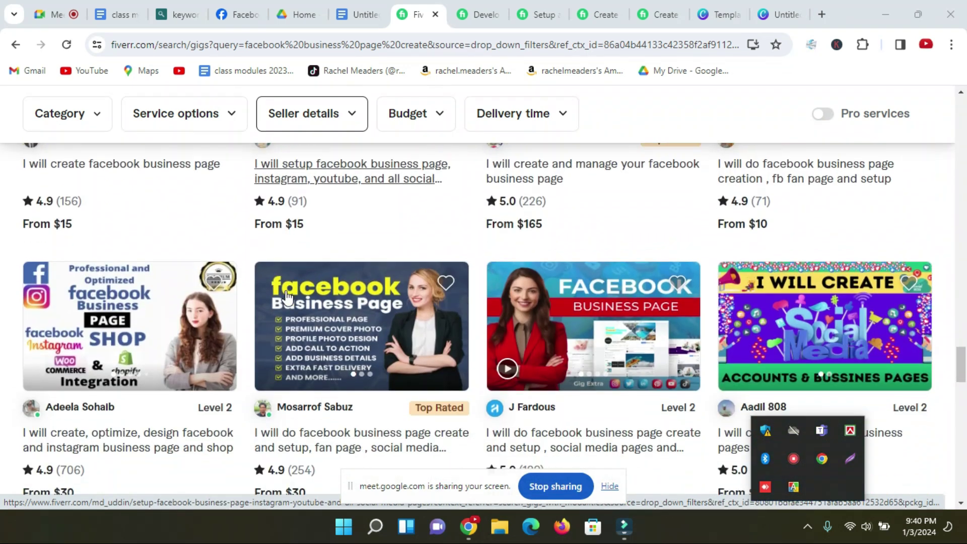
scroll(610, 328, "down", 5)
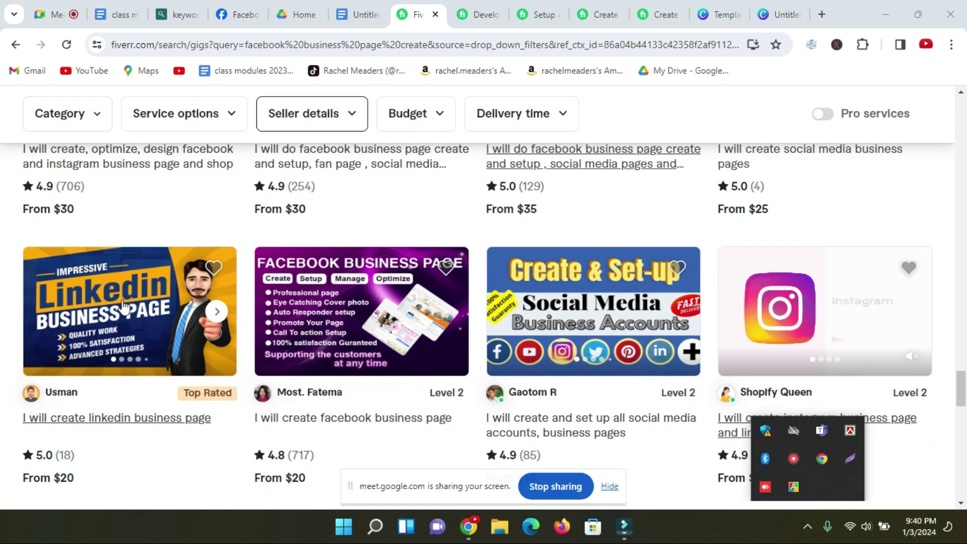
scroll(372, 315, "down", 4)
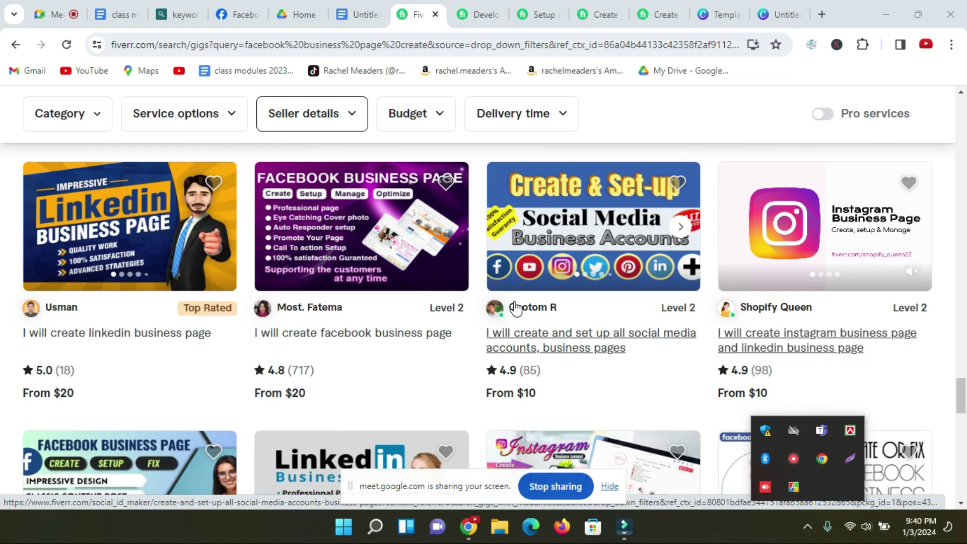
scroll(368, 318, "down", 5)
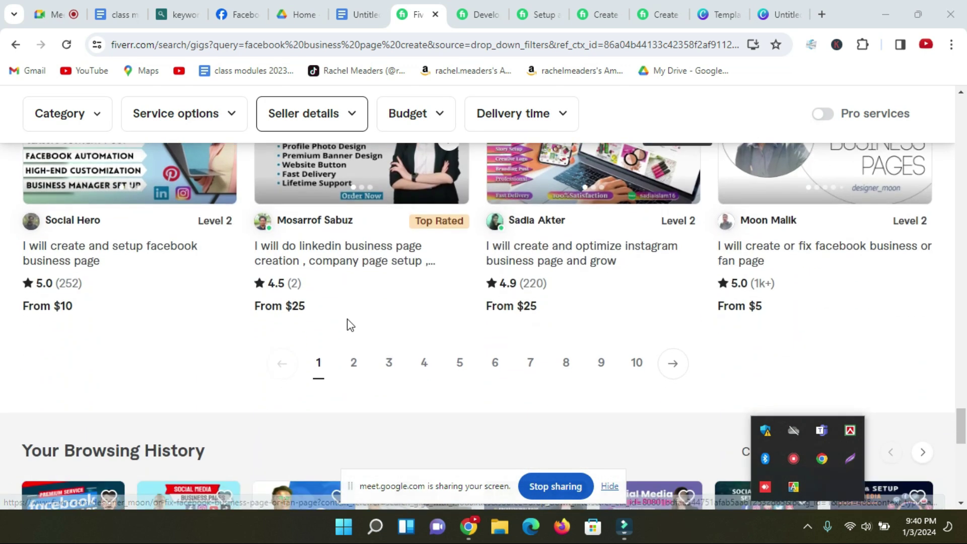
scroll(406, 337, "up", 15)
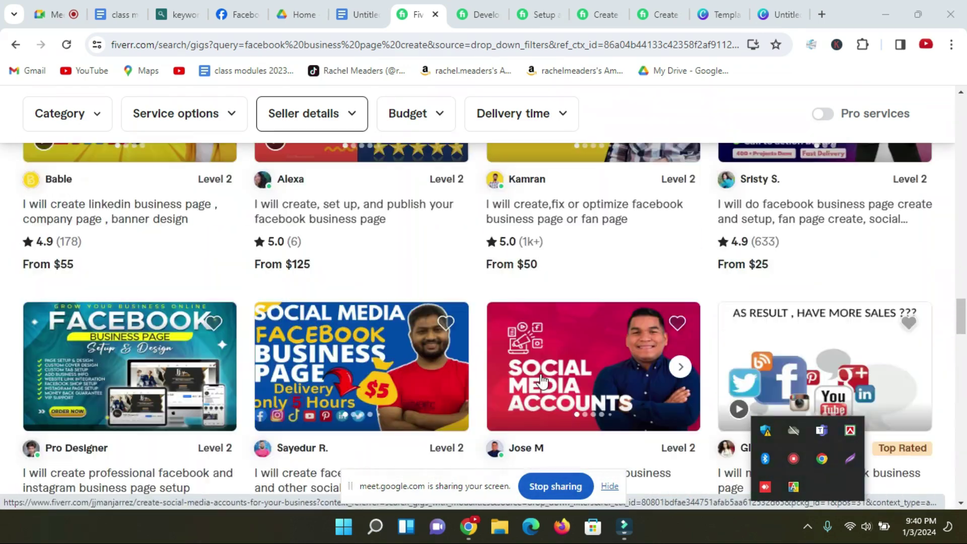
scroll(514, 351, "up", 10)
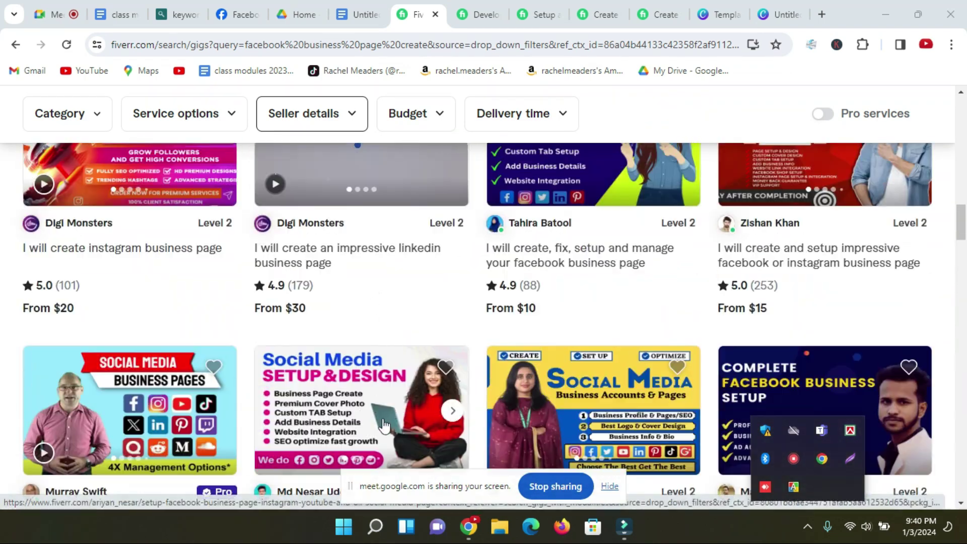
scroll(291, 366, "up", 15)
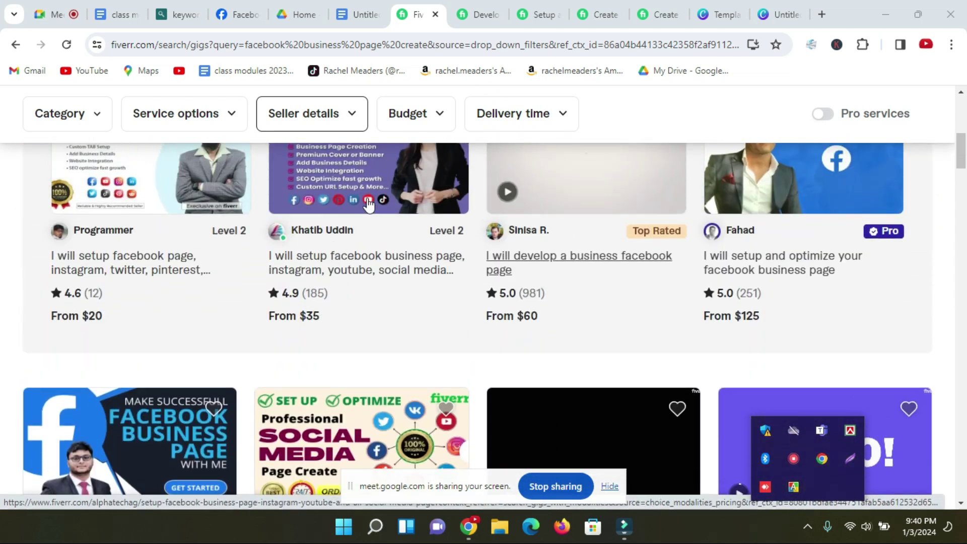
Step: Switch to the untitled 1280 x 769 px Canva design and download it as a JPG
left_click(728, 19)
left_click(769, 15)
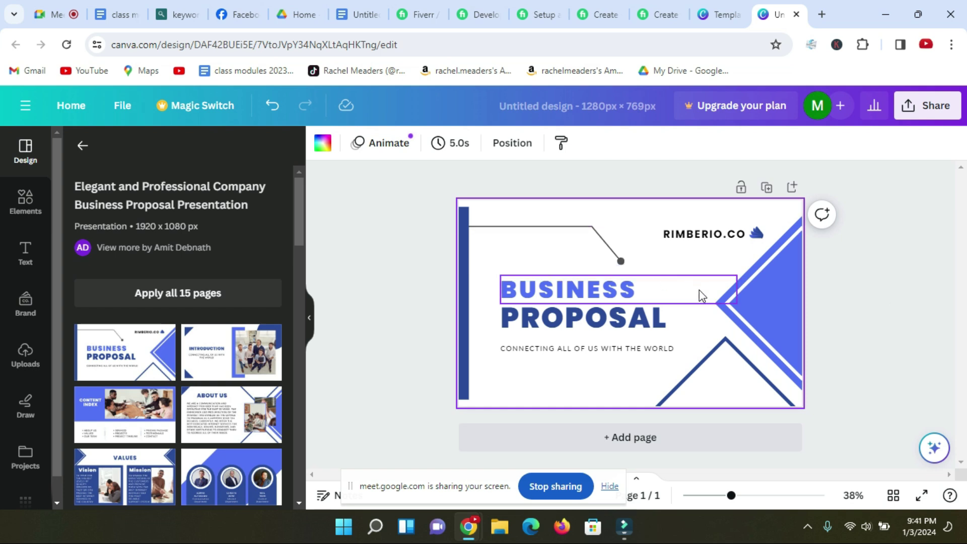
left_click(713, 310)
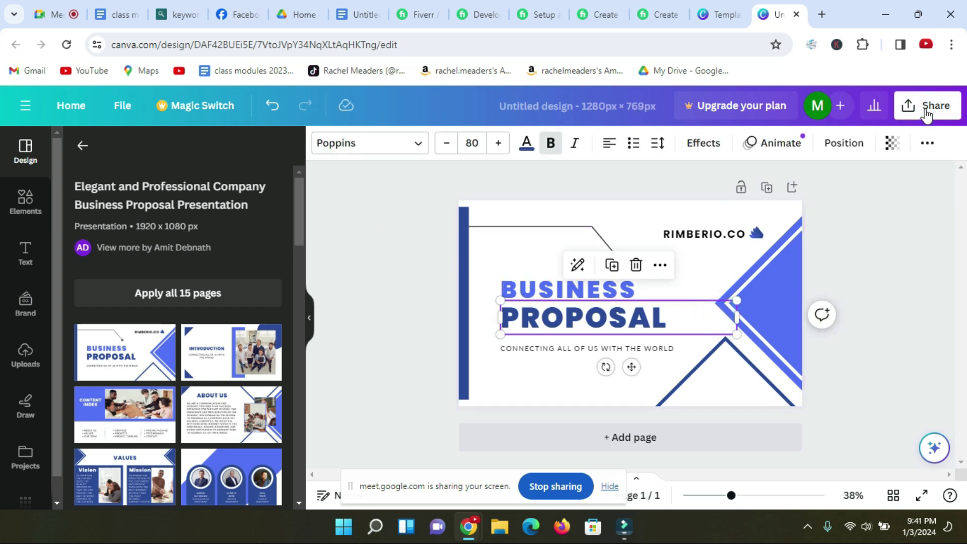
left_click(926, 105)
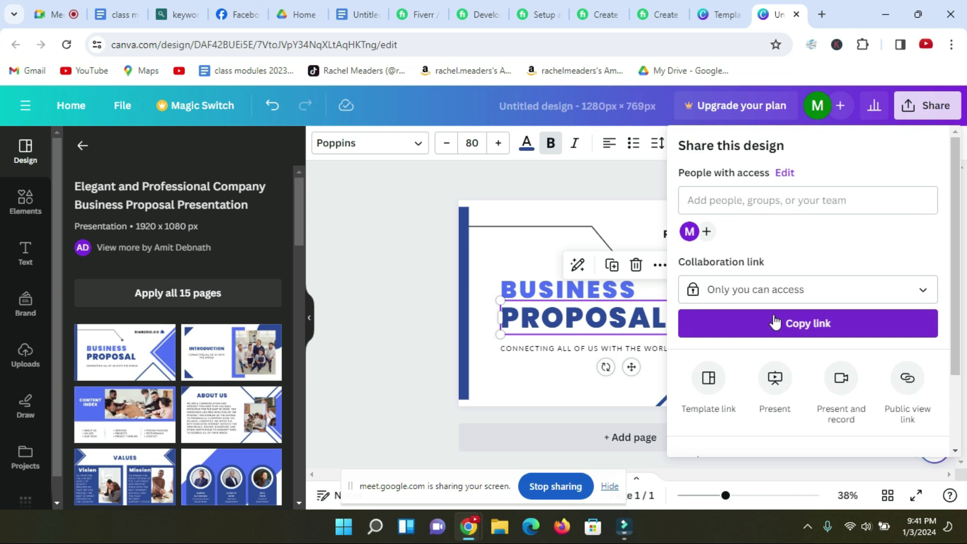
scroll(808, 247, "down", 2)
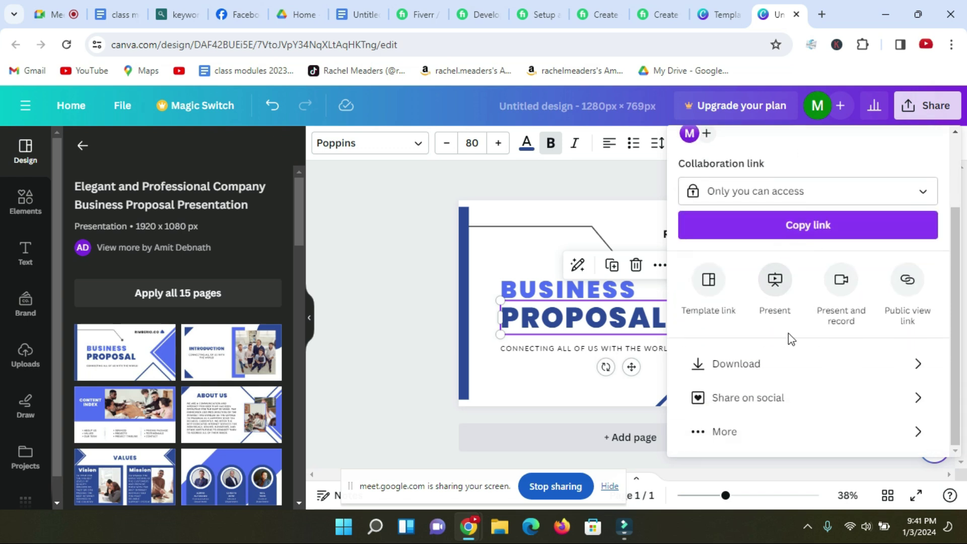
left_click(750, 365)
left_click(810, 209)
left_click(813, 207)
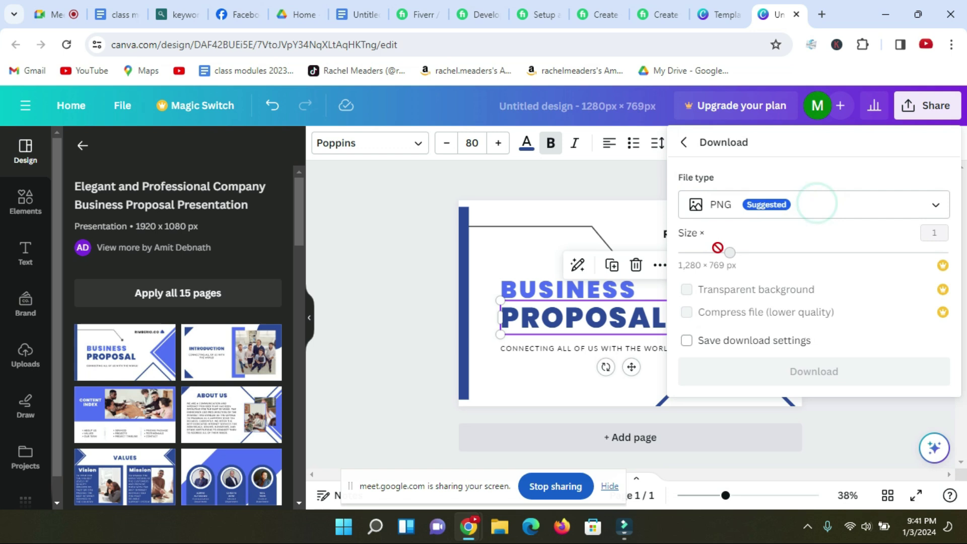
left_click(808, 206)
left_click(724, 245)
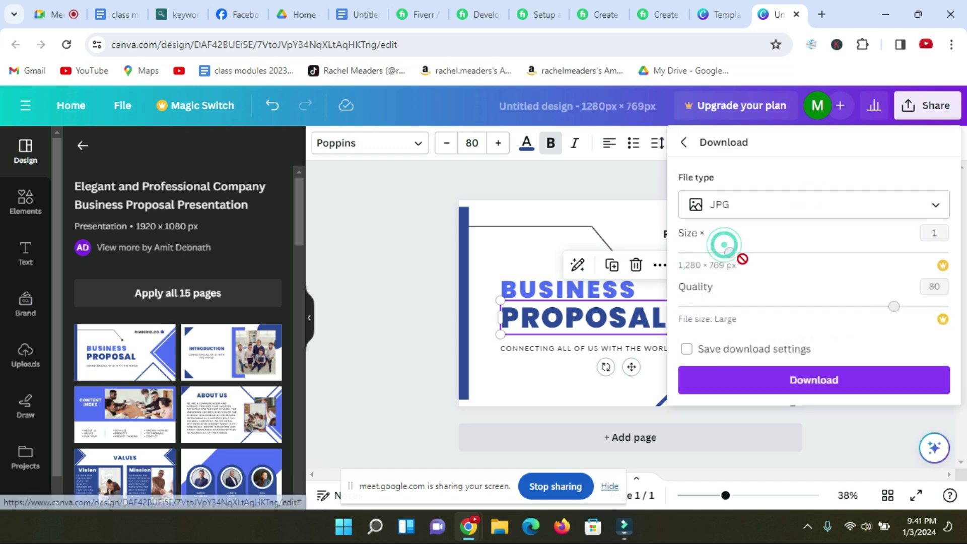
left_click(803, 378)
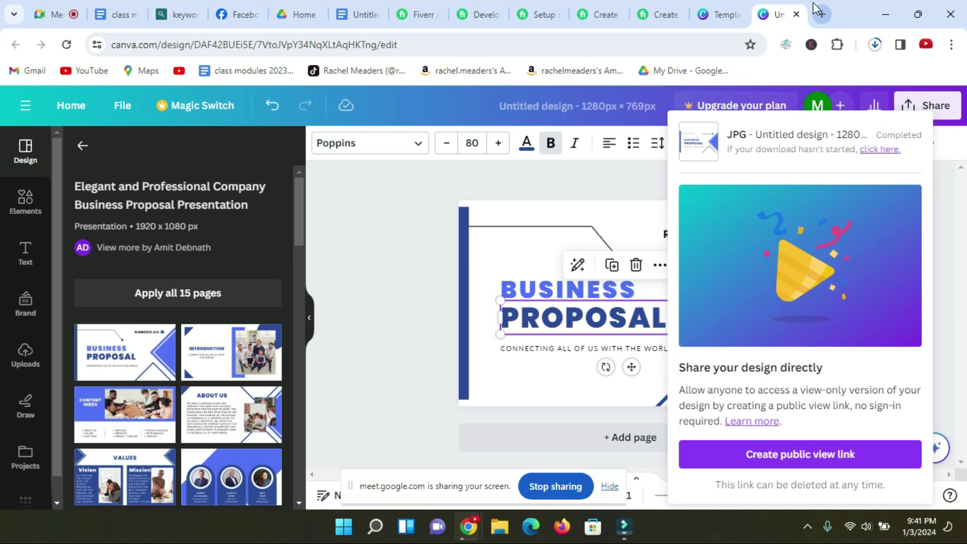
Step: Switch to the class modules 2023 document and review the image size and image SEO notes in its Gig images line
left_click(118, 14)
left_click(348, 325)
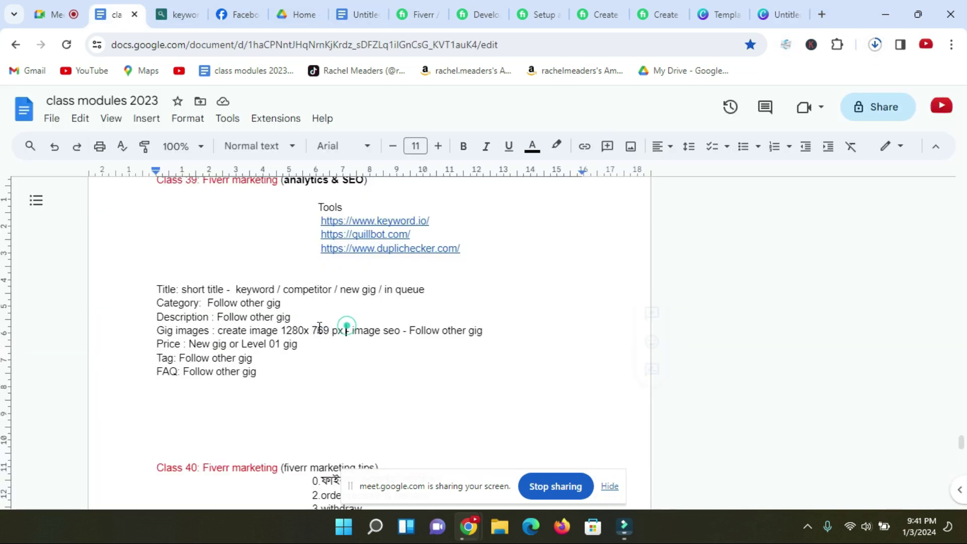
left_click_drag(217, 331, 330, 335)
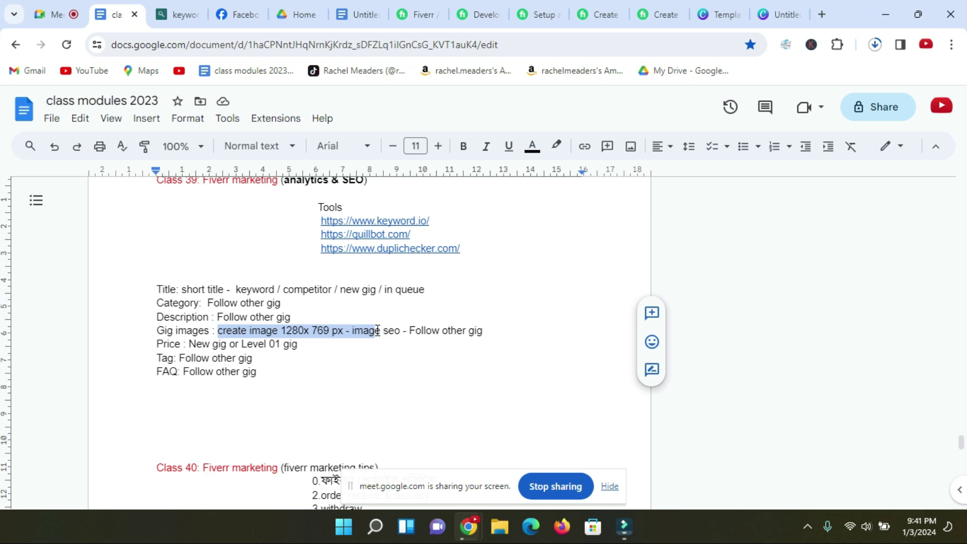
left_click(384, 328)
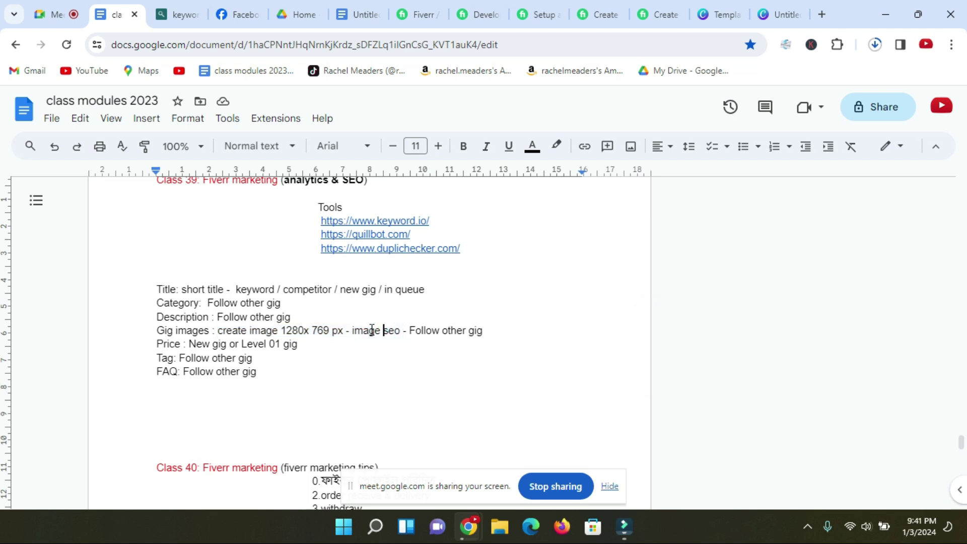
Step: Check the Downloads folder in File Explorer for the exported design file, then return to the class modules 2023 document
left_click(885, 14)
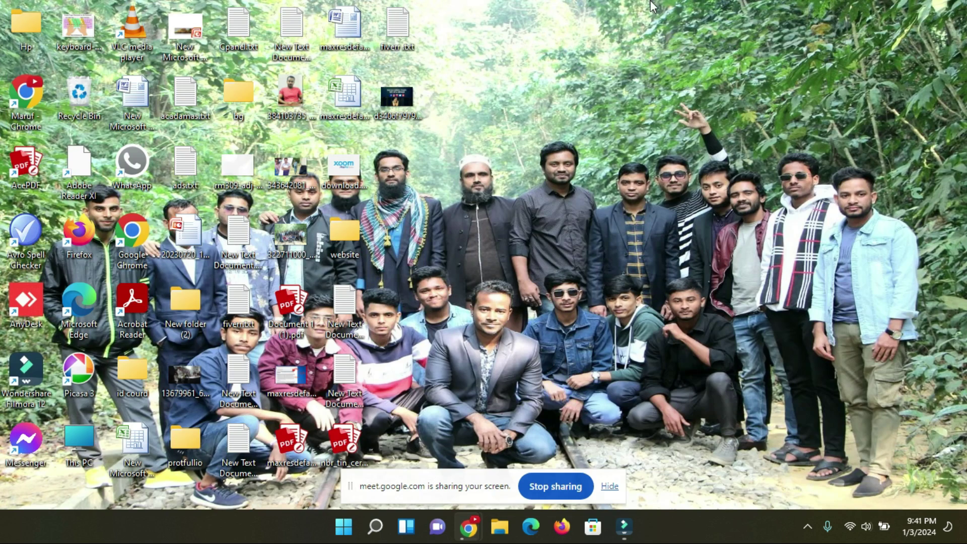
double_click(79, 440)
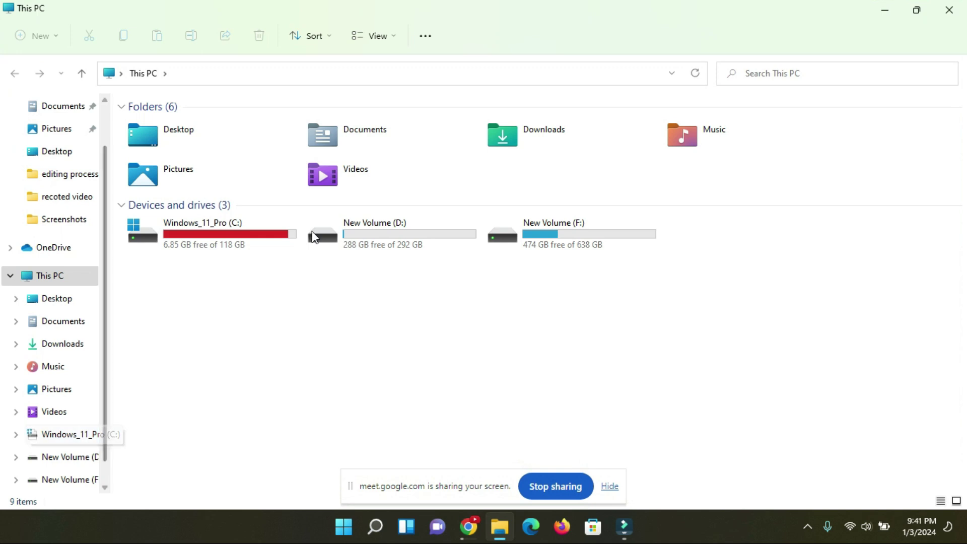
double_click(539, 134)
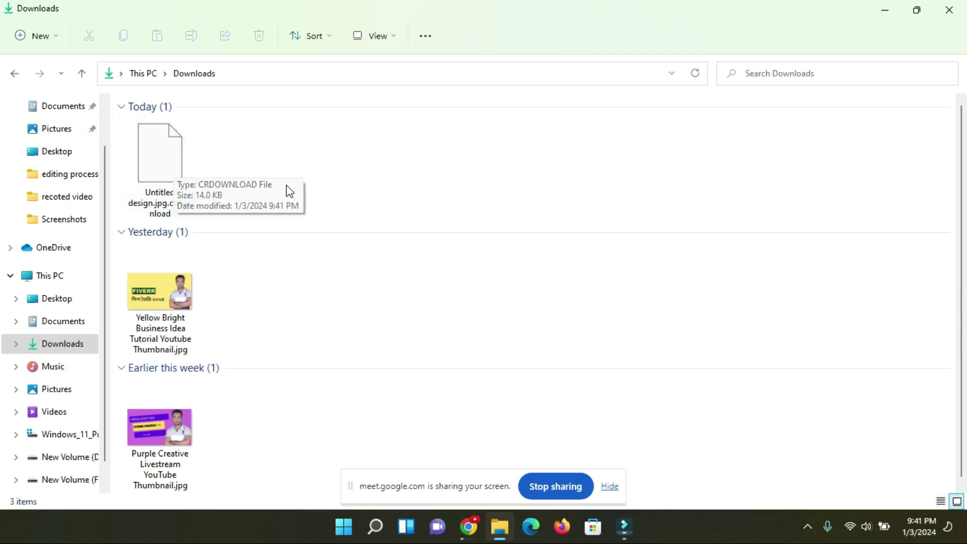
left_click(12, 75)
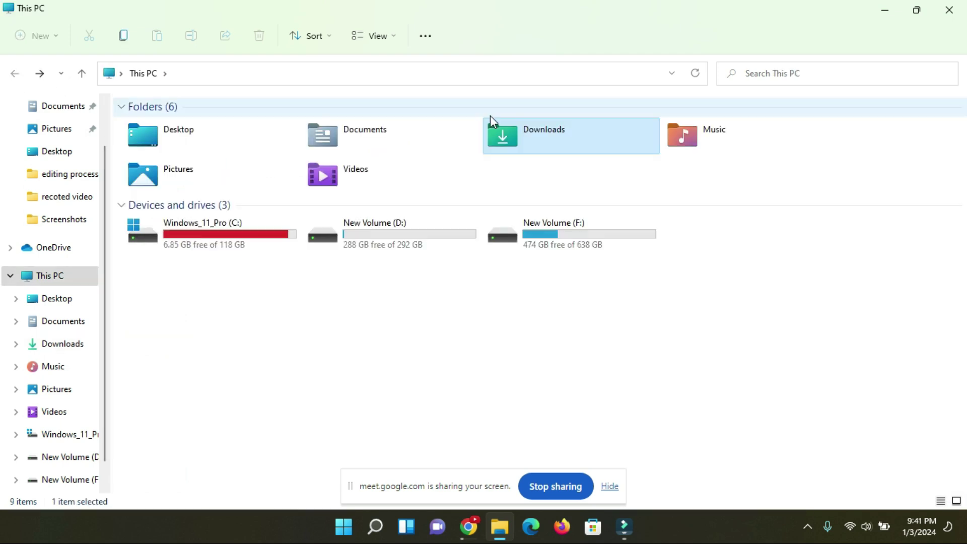
left_click(891, 12)
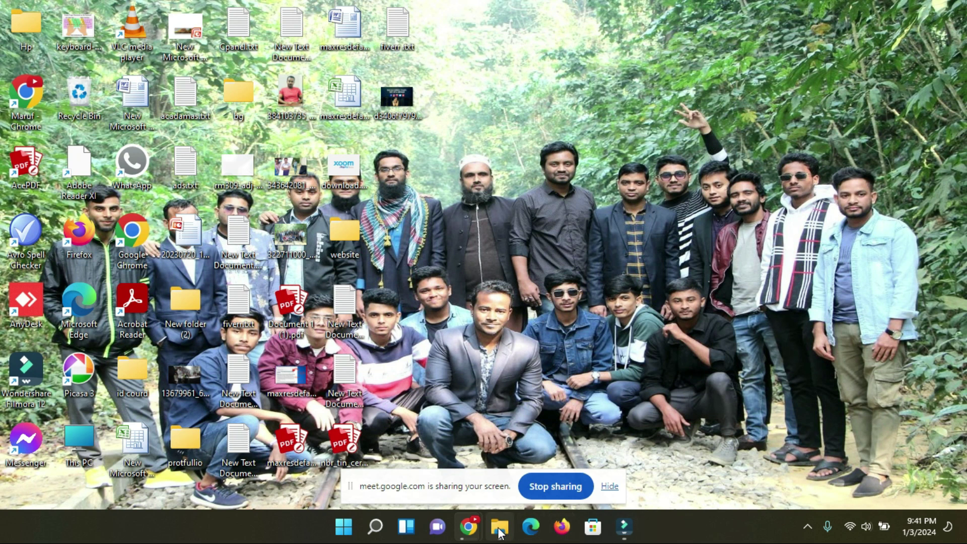
mouse_move(468, 526)
left_click(427, 454)
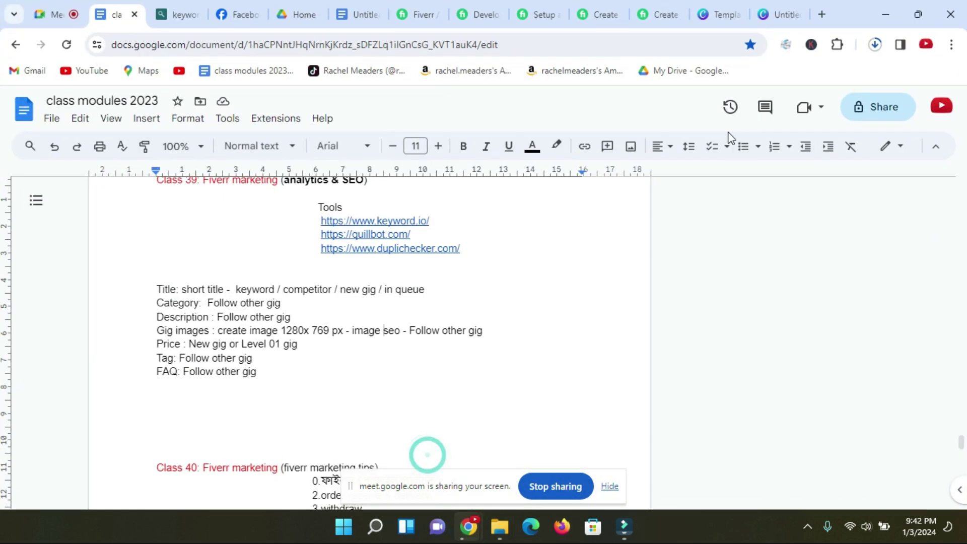
Step: Switch to the untitled 1280 x 769 px Canva design and dismiss its completed download panel
left_click(727, 16)
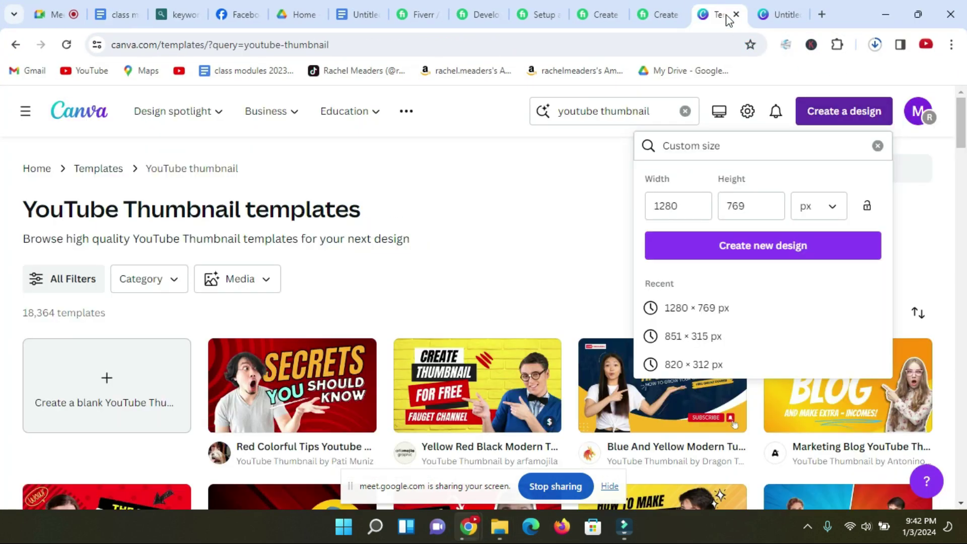
left_click(775, 15)
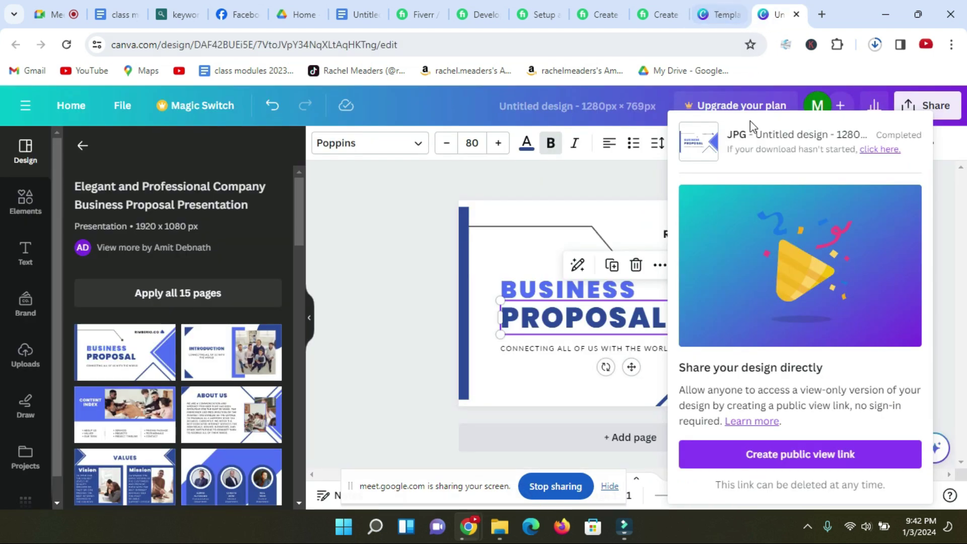
left_click(959, 202)
left_click(900, 233)
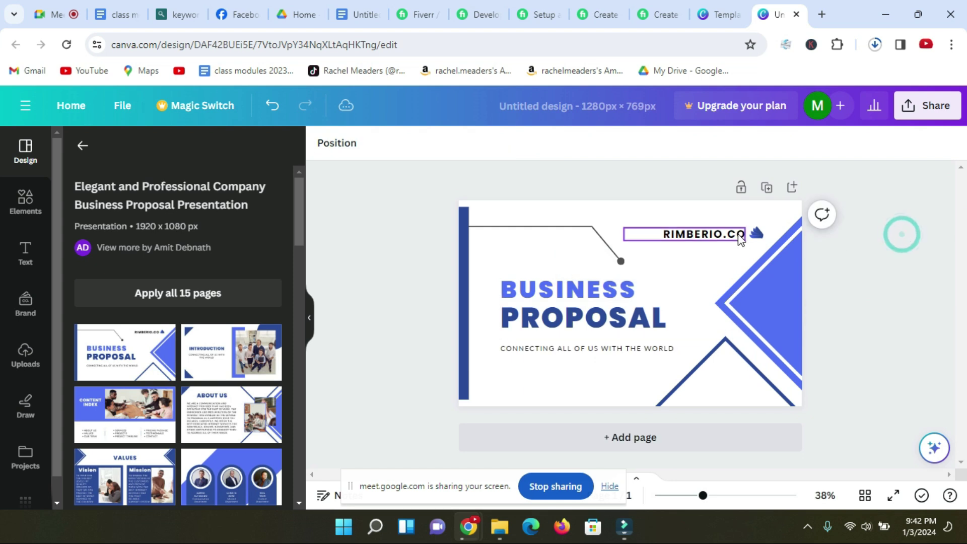
left_click(737, 234)
left_click(701, 193)
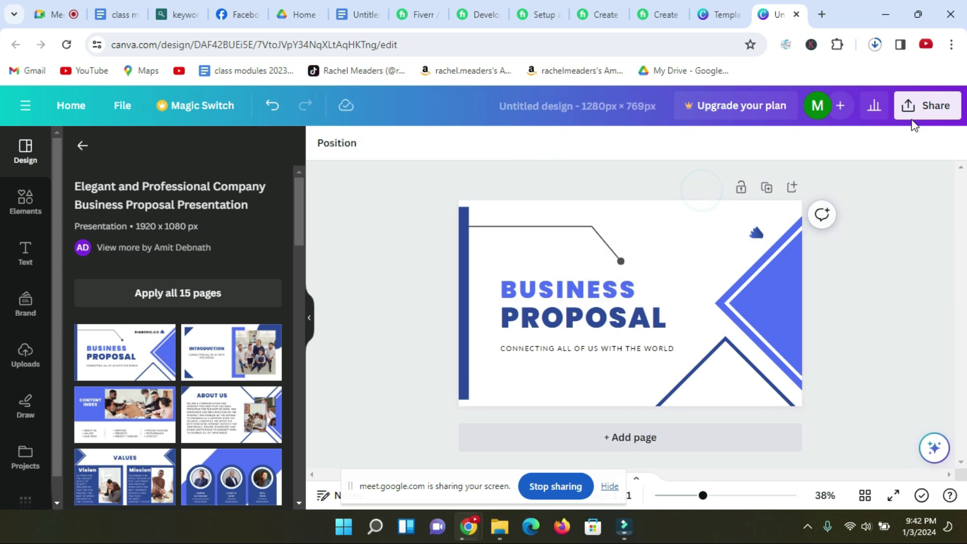
Step: Open the design's download options and choose JPG as the file type
left_click(925, 105)
scroll(747, 241, "down", 3)
left_click(748, 363)
left_click(806, 210)
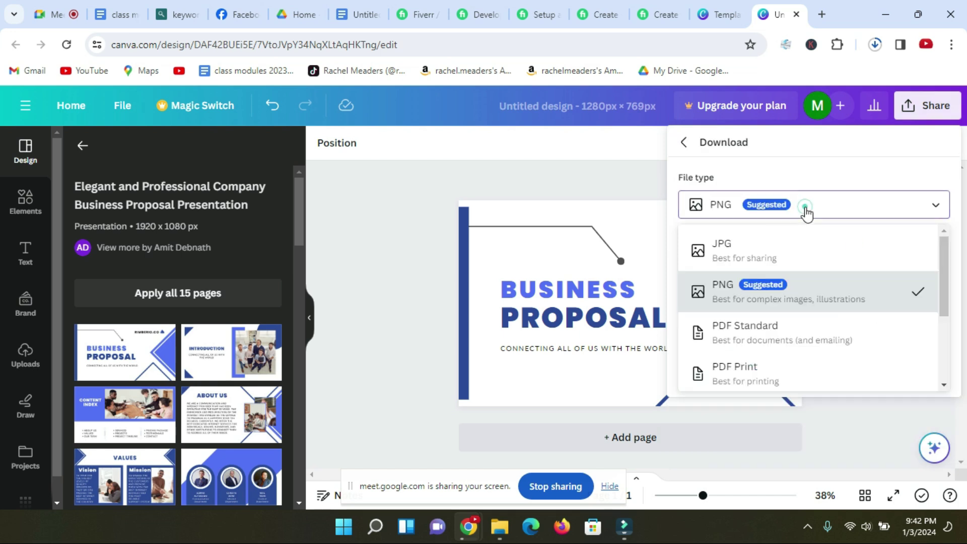
left_click(733, 250)
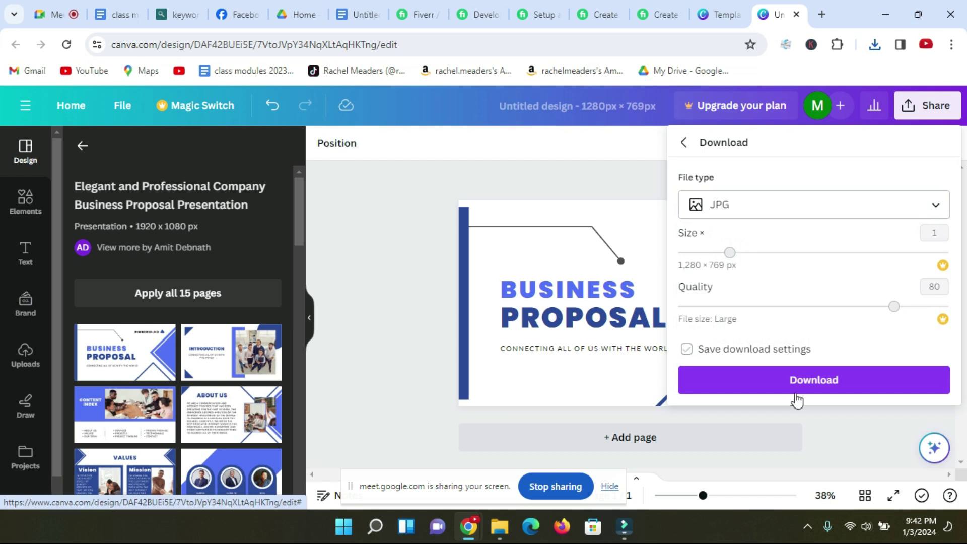
Step: Switch to File Explorer, open the Downloads folder and open the name of Untitled design.jpg for editing
left_click(503, 536)
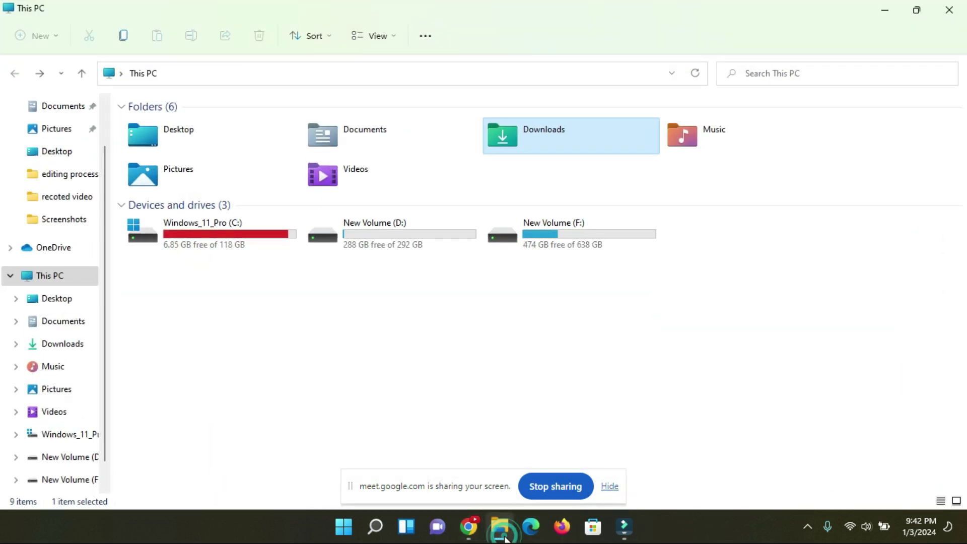
double_click(559, 141)
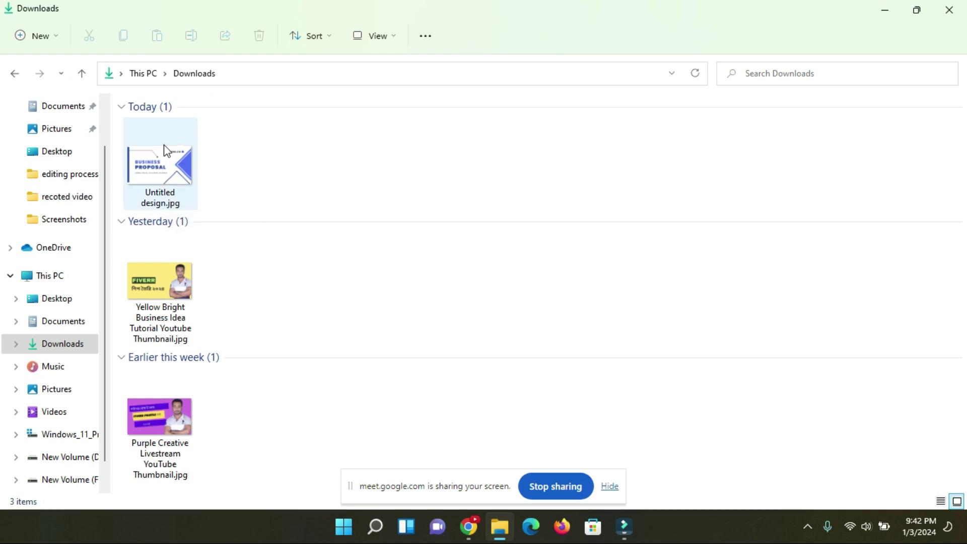
left_click(170, 172)
right_click(170, 173)
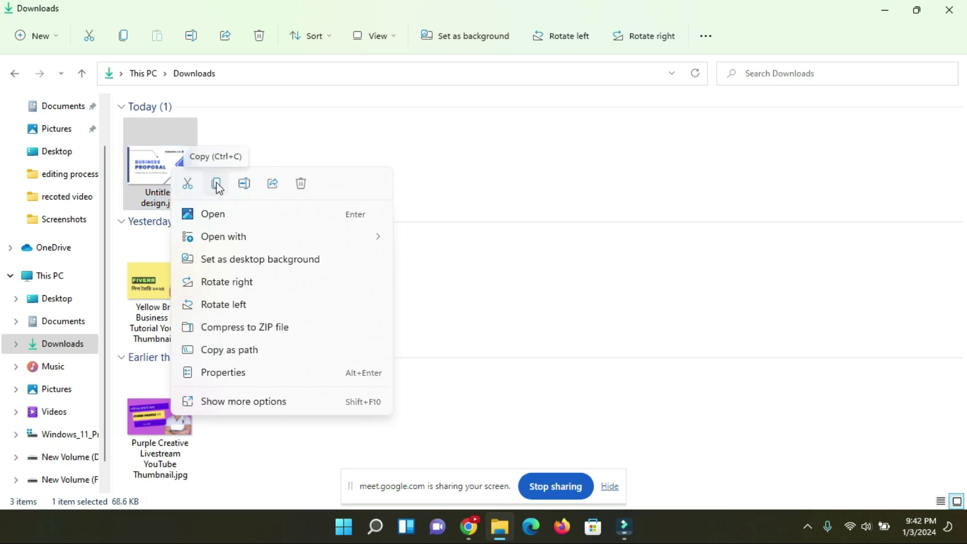
left_click(144, 195)
right_click(160, 161)
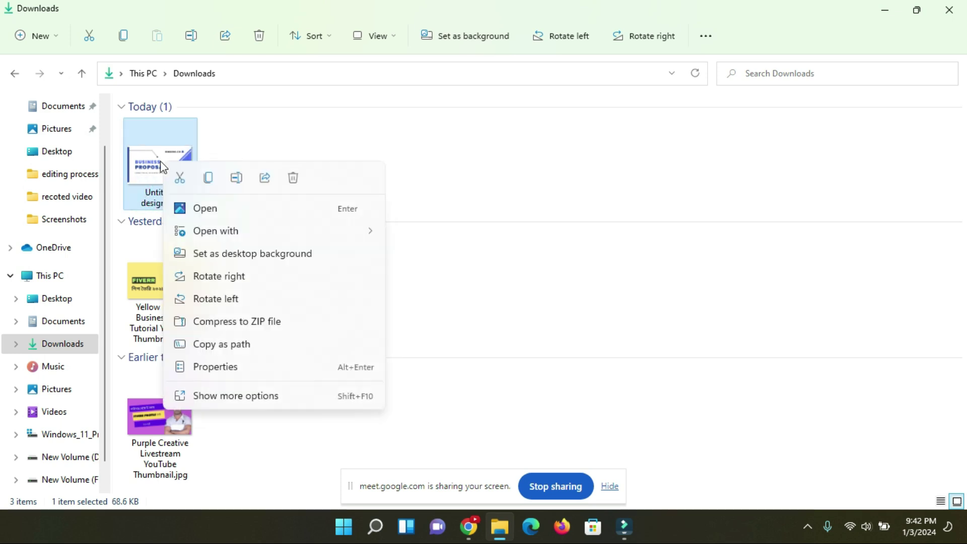
left_click(241, 177)
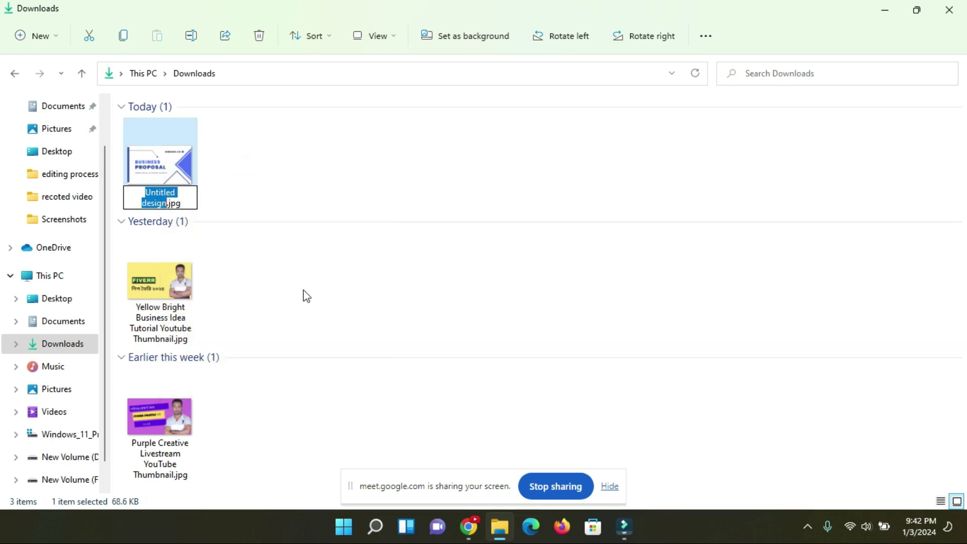
Step: Switch to the untitled Google document in Chrome and copy "facebook business page create and setup" from its Title line
mouse_move(466, 526)
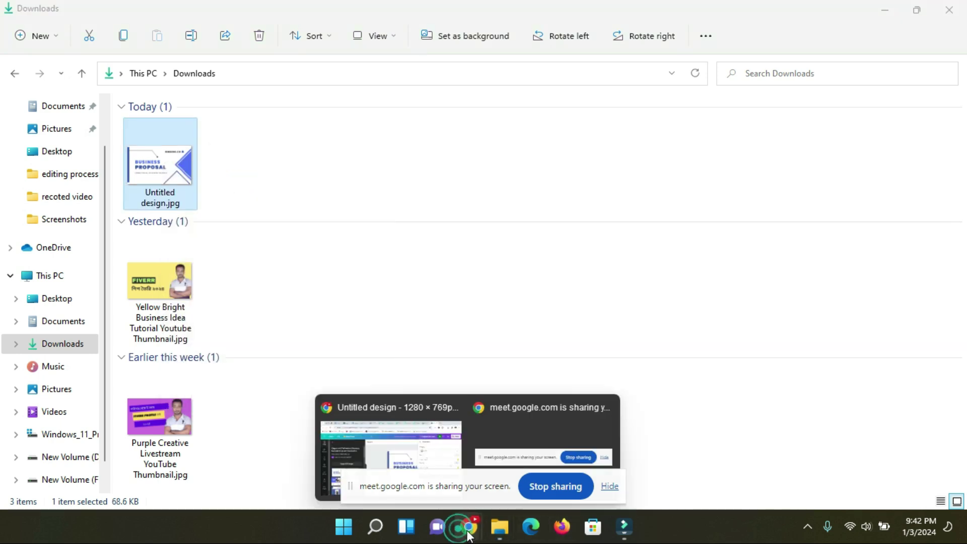
left_click(440, 455)
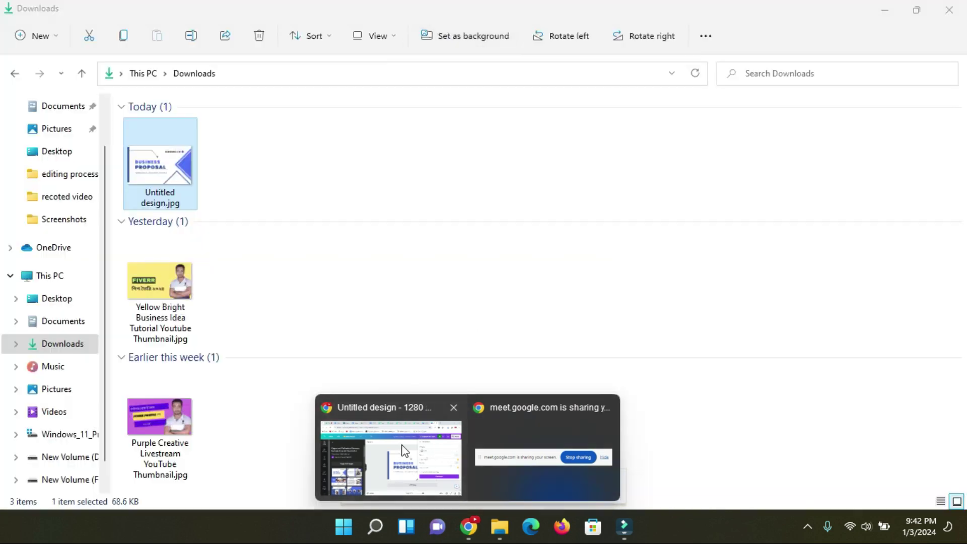
left_click(401, 449)
left_click(360, 15)
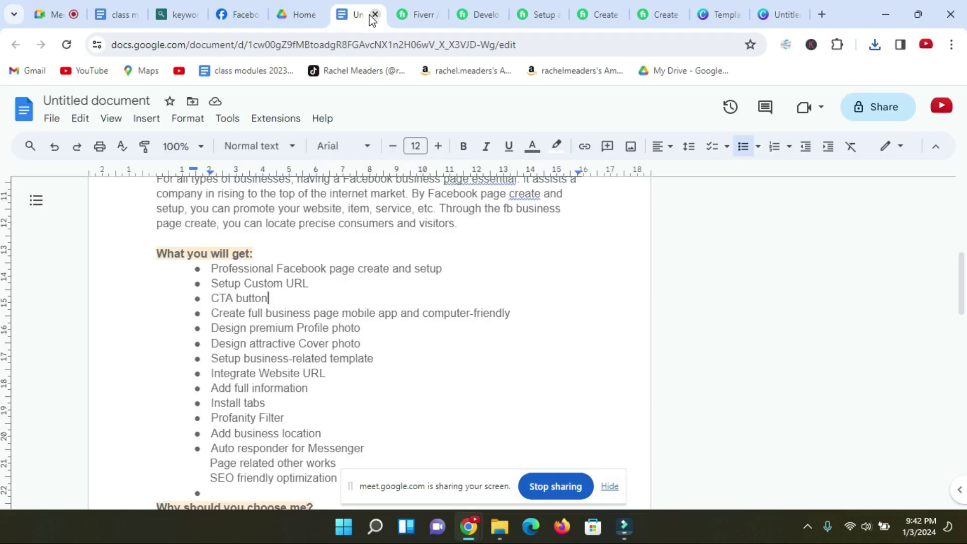
scroll(346, 195, "up", 7)
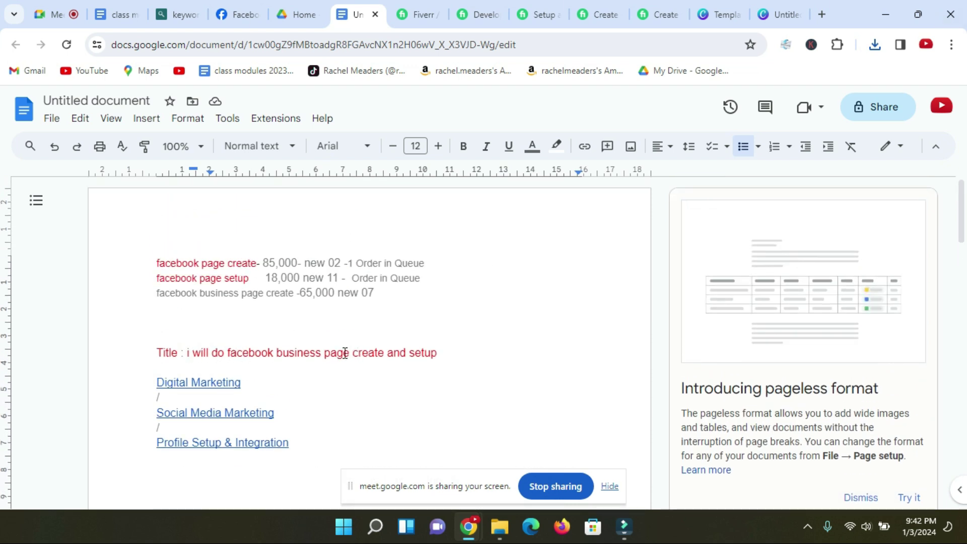
left_click_drag(227, 352, 438, 352)
key("ctrl+c")
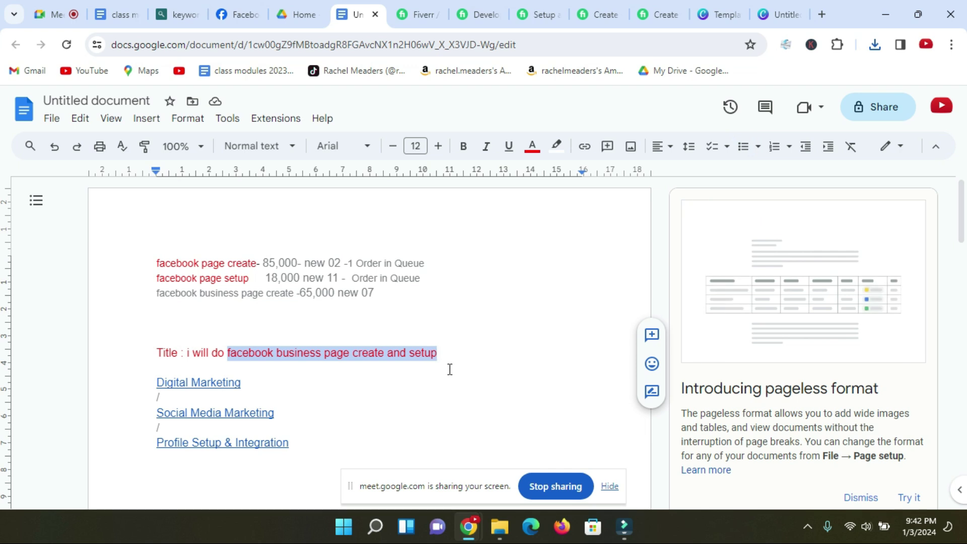
Step: Switch to the Downloads folder in File Explorer and rename Untitled design.jpg as "facebook business page create and setup"
left_click(469, 526)
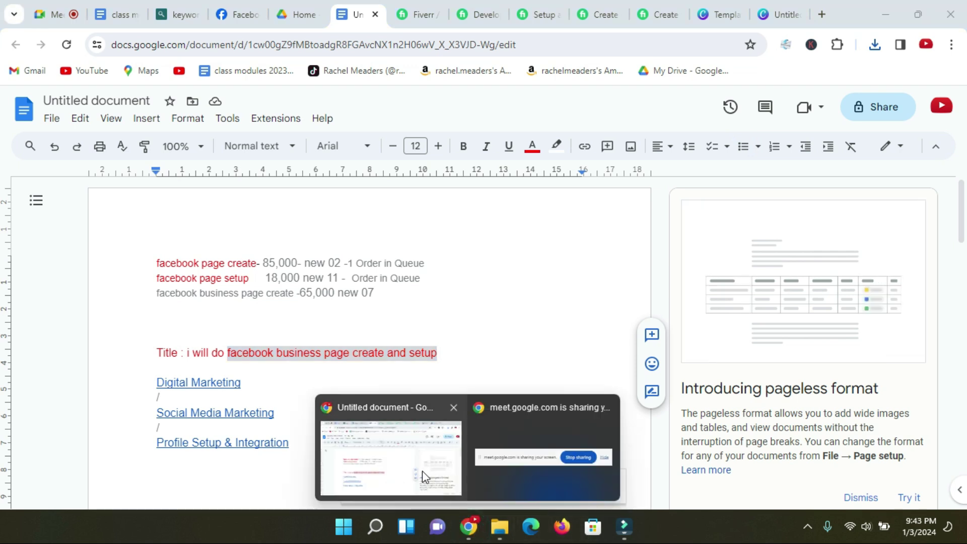
left_click(500, 526)
right_click(158, 201)
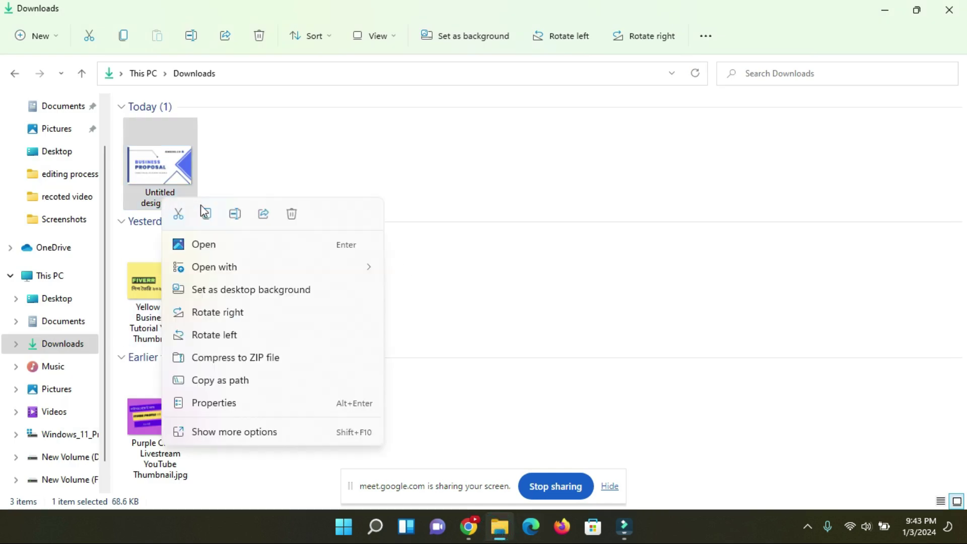
left_click(236, 215)
key("ctrl+v")
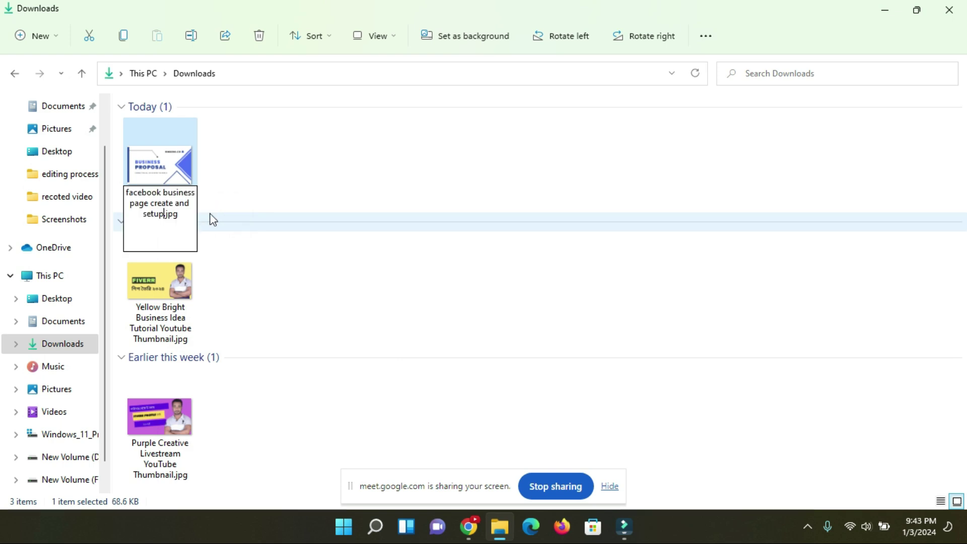
key("Return")
left_click(296, 159)
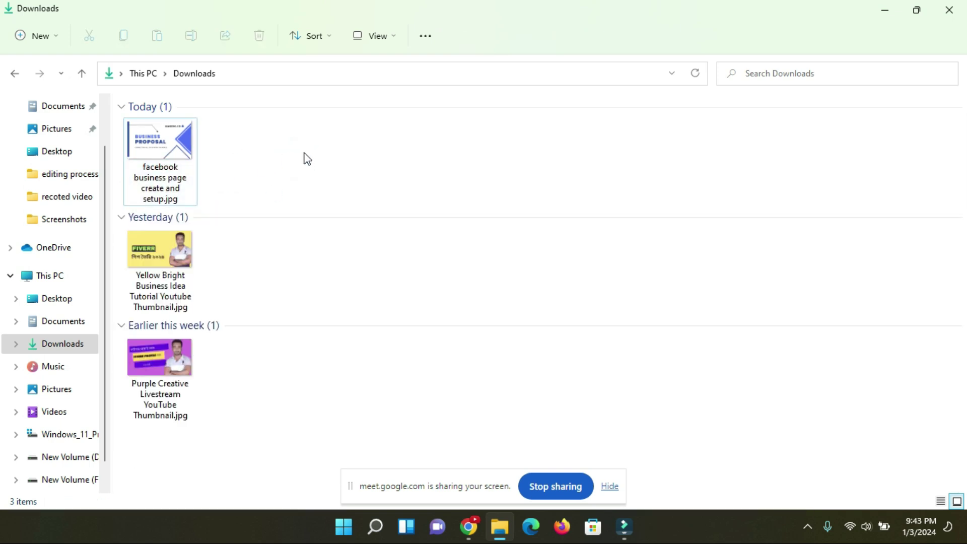
Step: Open the renamed image's property details and set both Title and Subject to "facebook business page create and setup"
left_click_drag(306, 152, 180, 144)
right_click(162, 150)
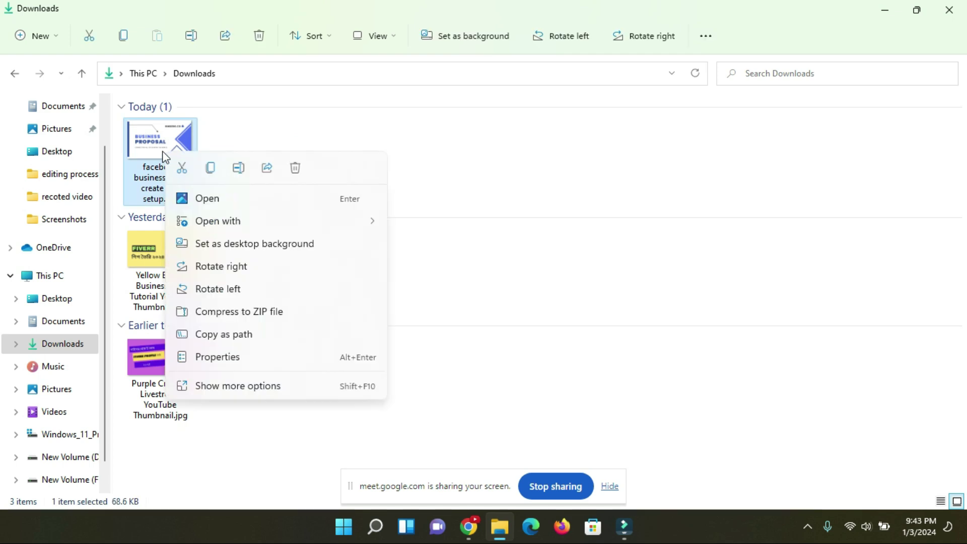
left_click(222, 359)
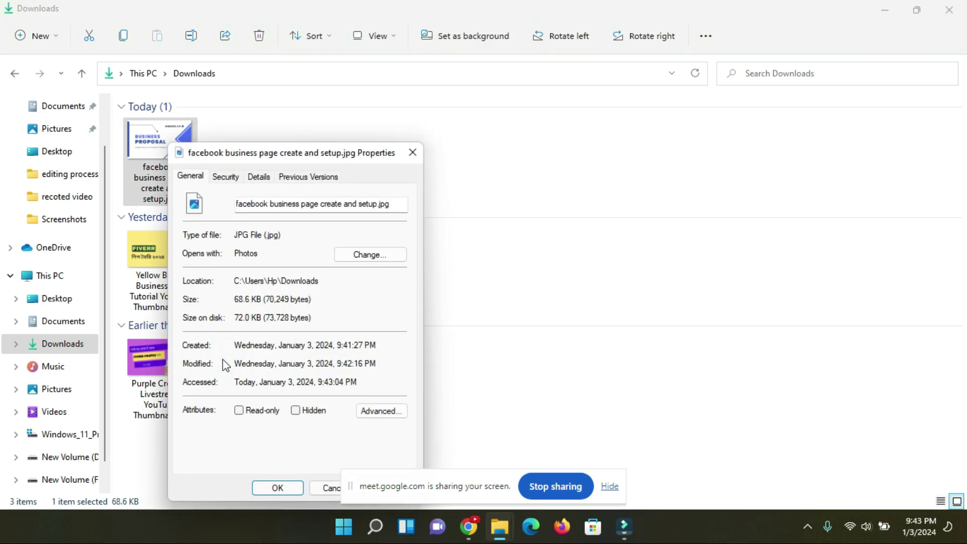
left_click(258, 180)
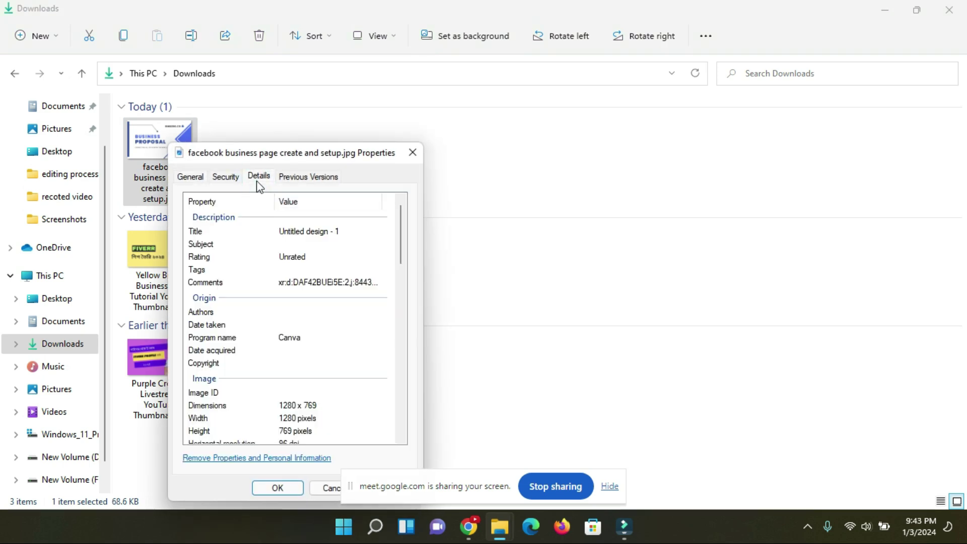
left_click(323, 233)
double_click(353, 232)
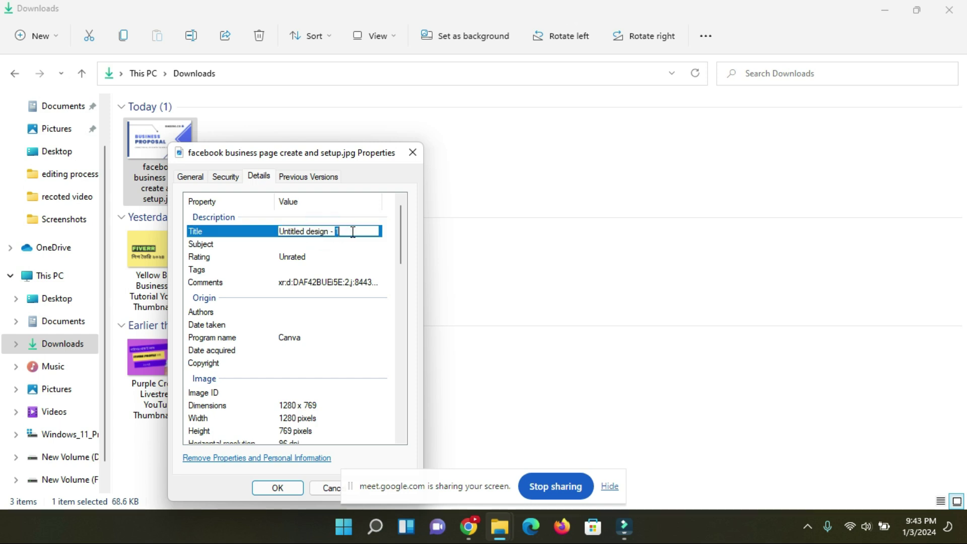
key("ctrl+a")
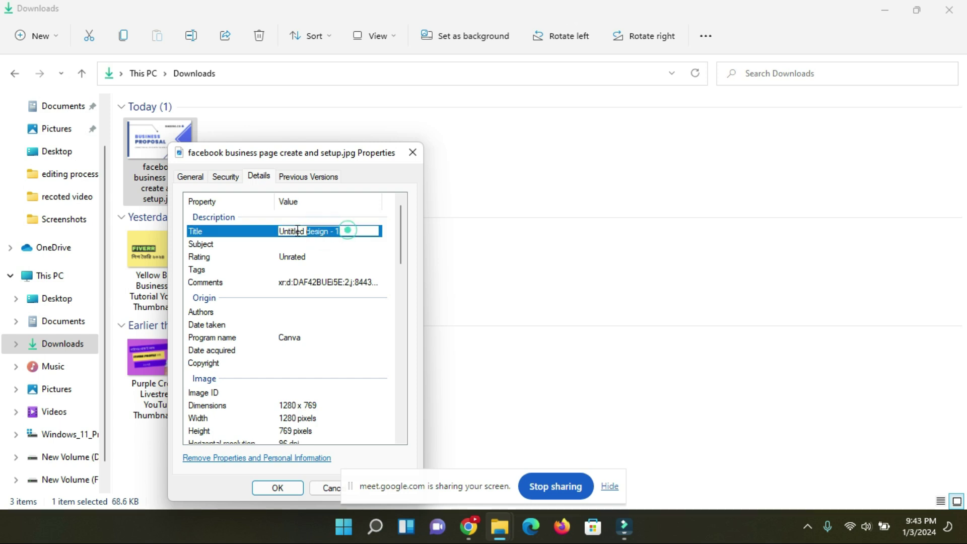
key("ctrl+v")
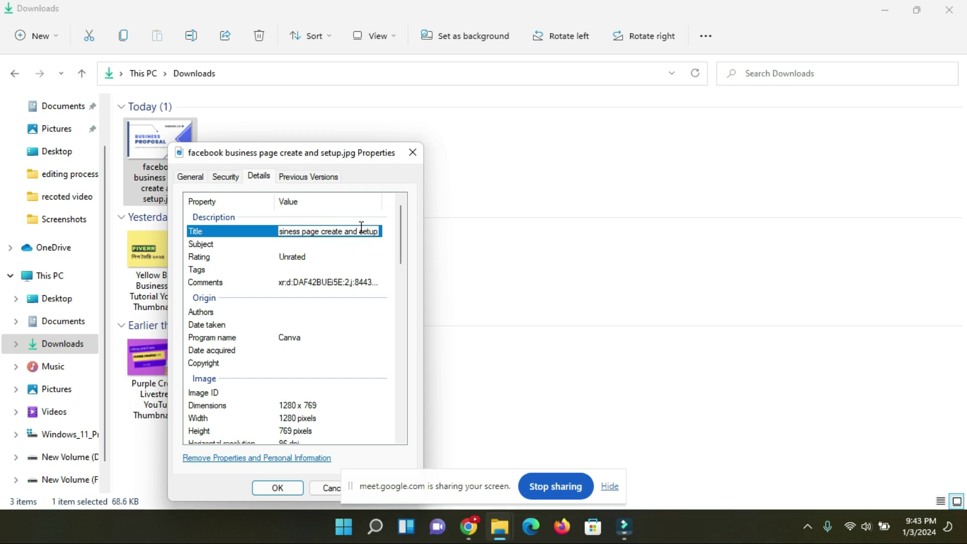
left_click(292, 244)
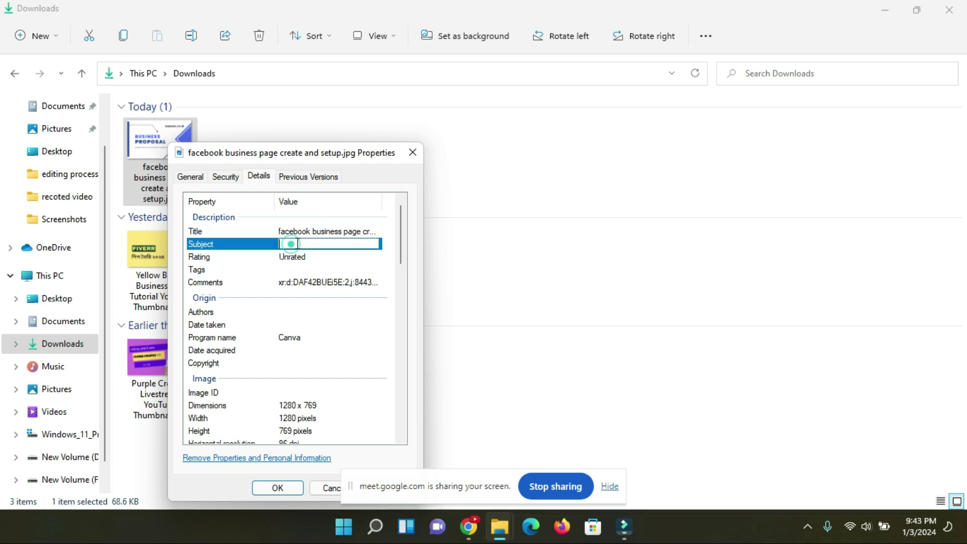
key("ctrl+v")
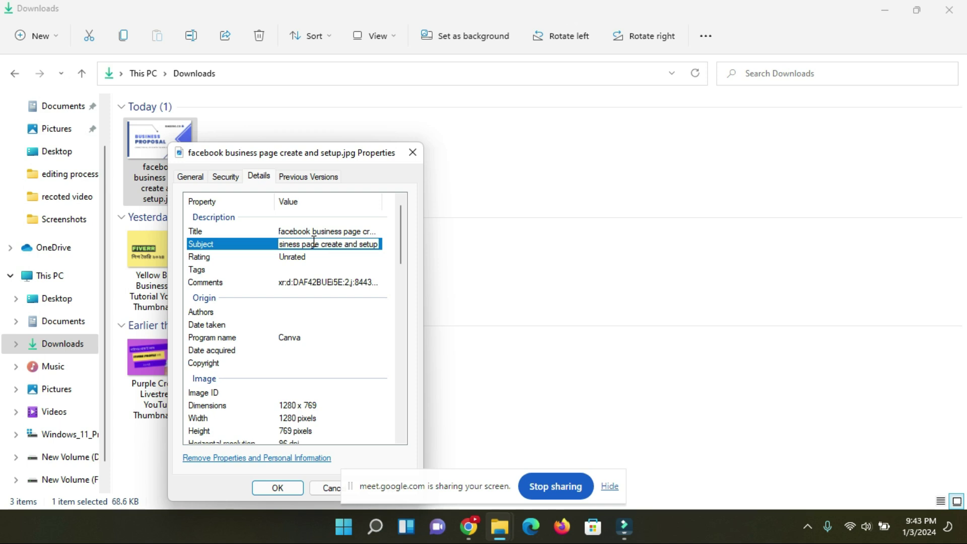
Step: Review the Rating property in the image's details and open the Tags value for editing
left_click(294, 257)
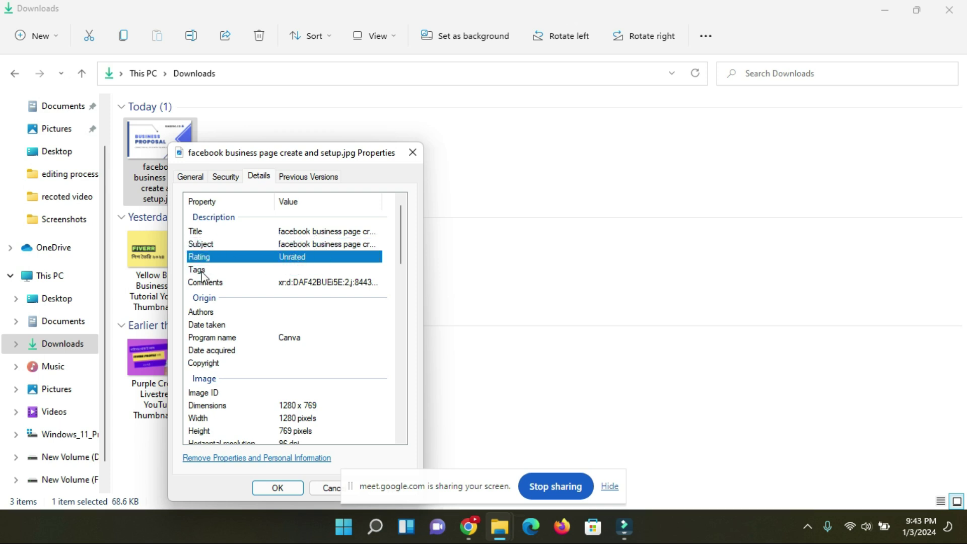
left_click(290, 270)
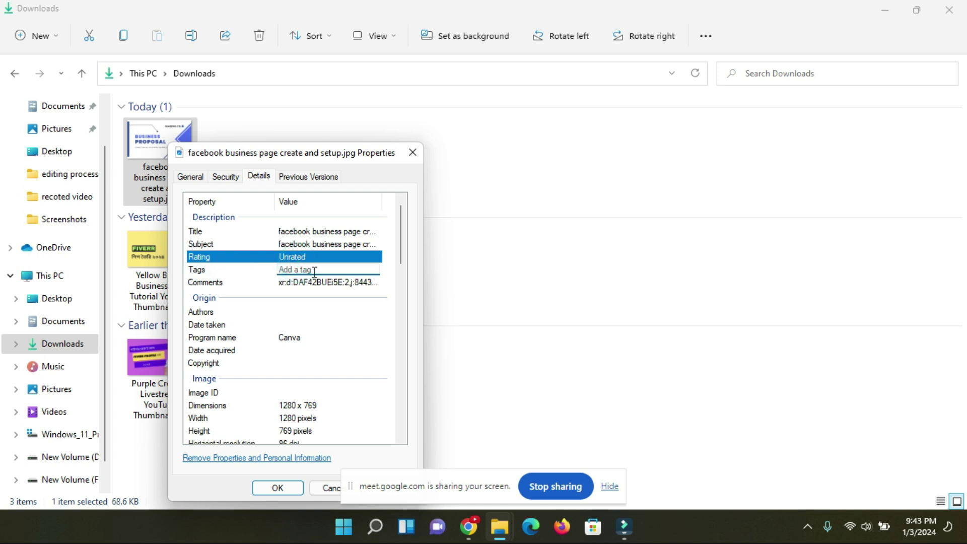
left_click(198, 260)
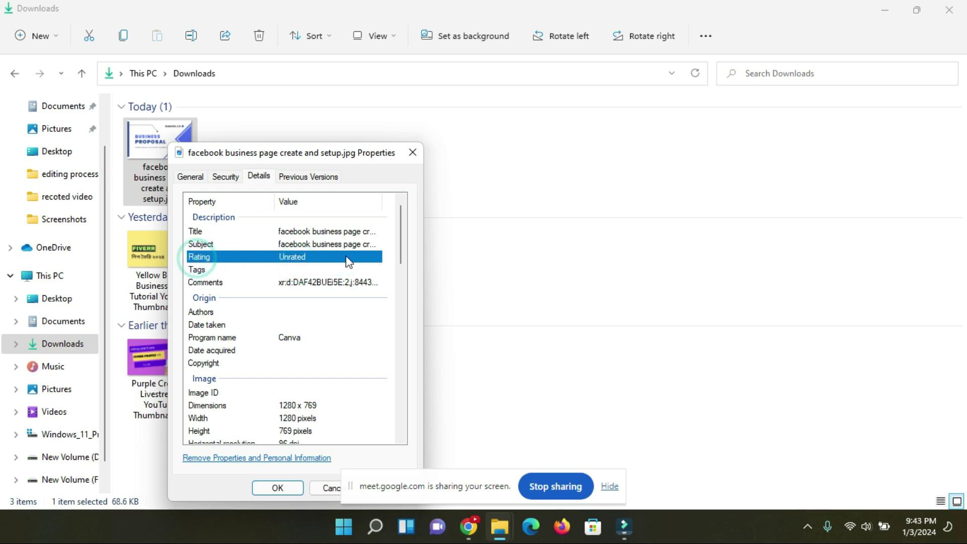
left_click(216, 269)
left_click(217, 269)
left_click(310, 269)
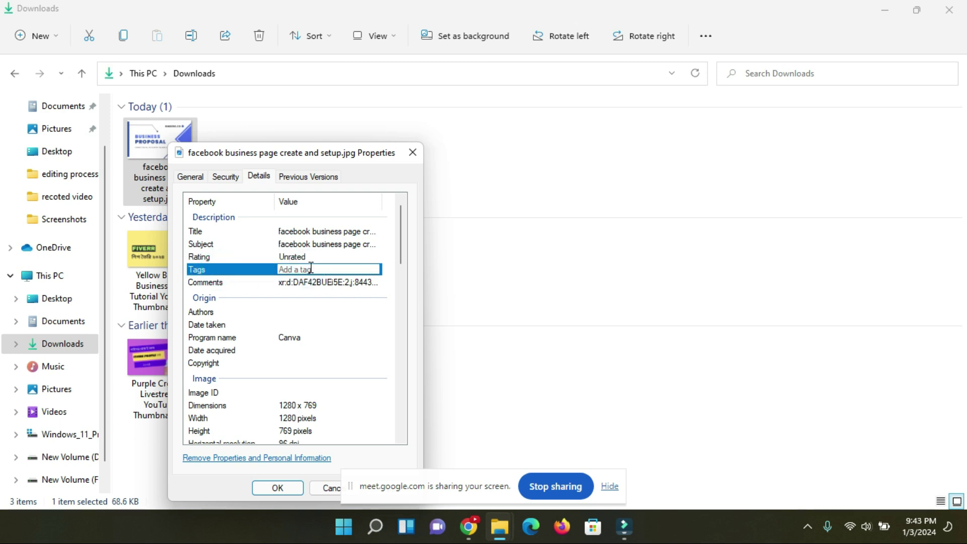
Step: Switch to the class modules 2023 document in Chrome and highlight the word "Tag" in the gig checklist
left_click(469, 528)
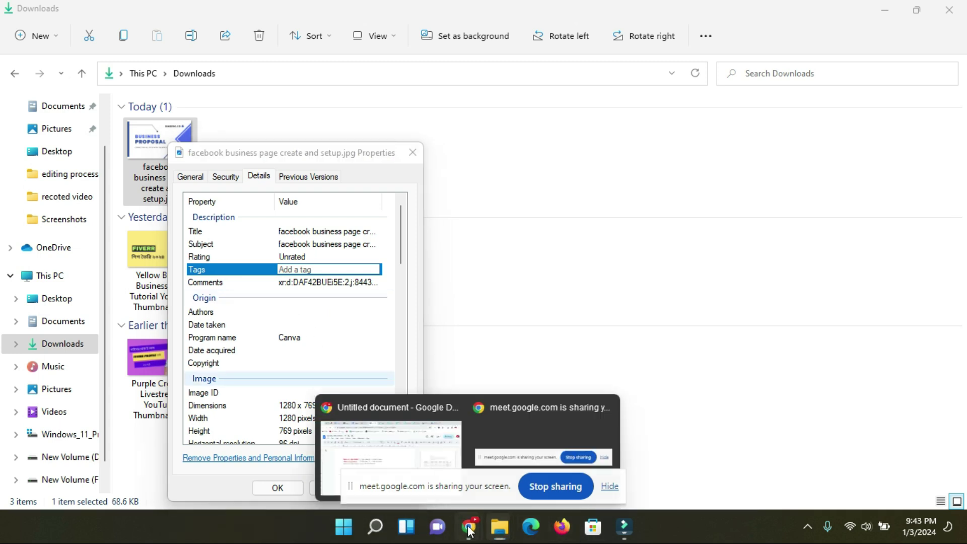
left_click(392, 458)
left_click(116, 14)
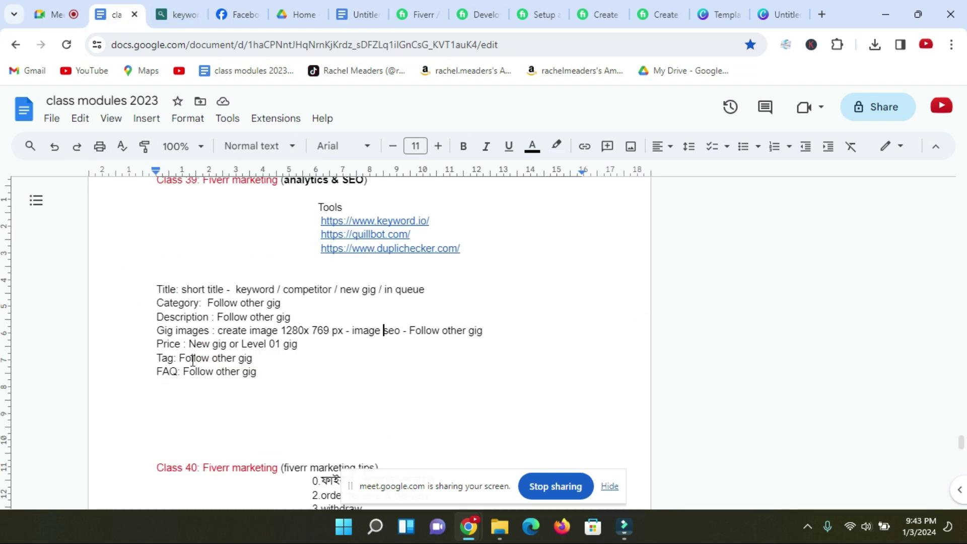
left_click_drag(174, 359, 157, 360)
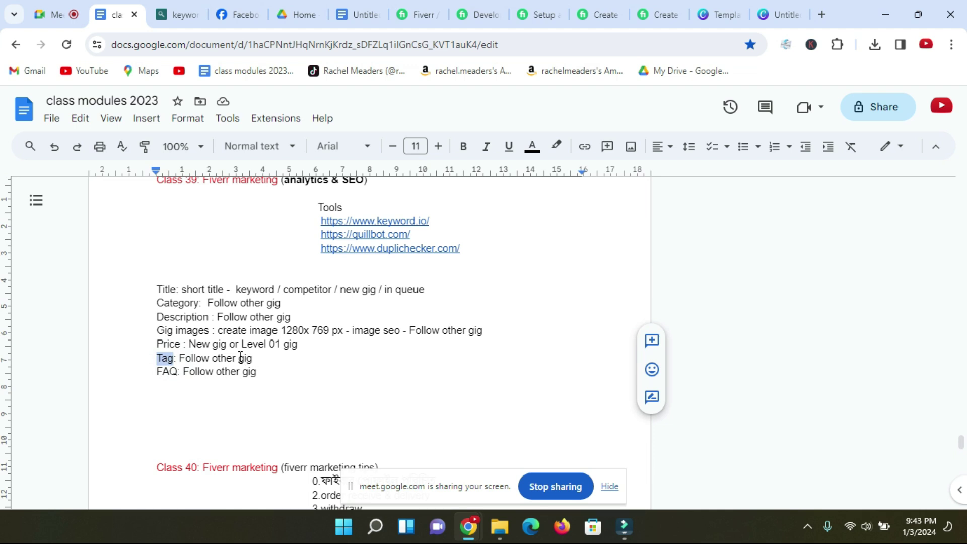
Step: Switch to the Downloads folder in File Explorer, reopen the facebook business page image's property details and set Tags to "facebookpage create,page setup,"
left_click(498, 533)
left_click(509, 455)
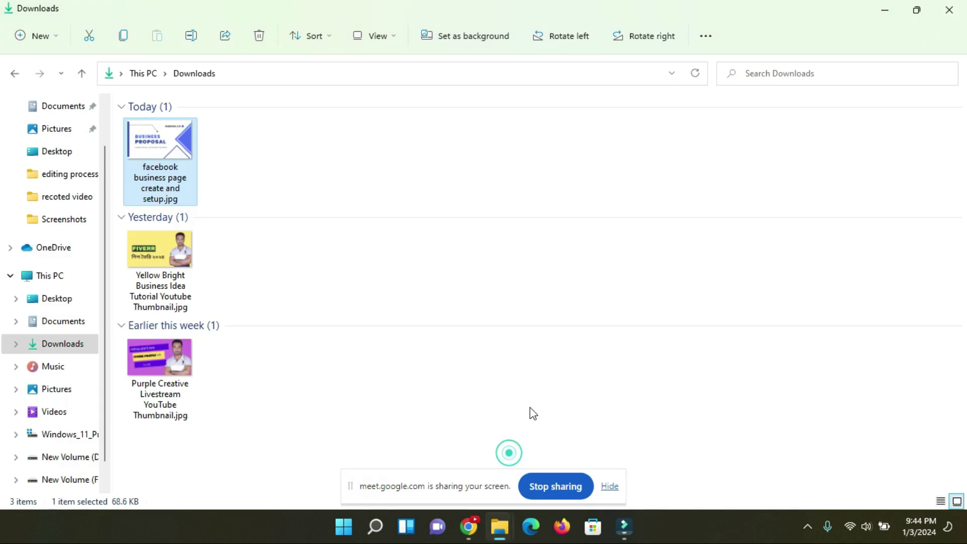
right_click(157, 185)
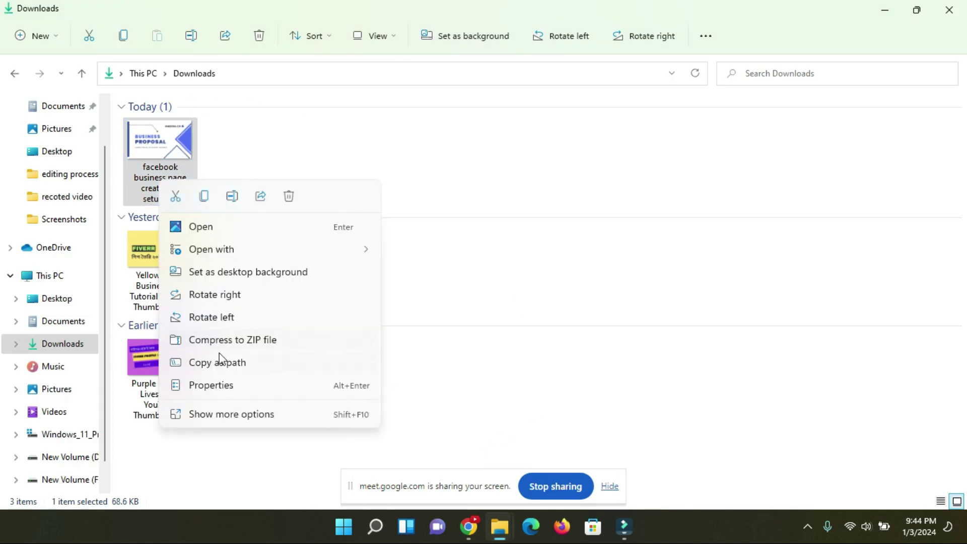
left_click(214, 386)
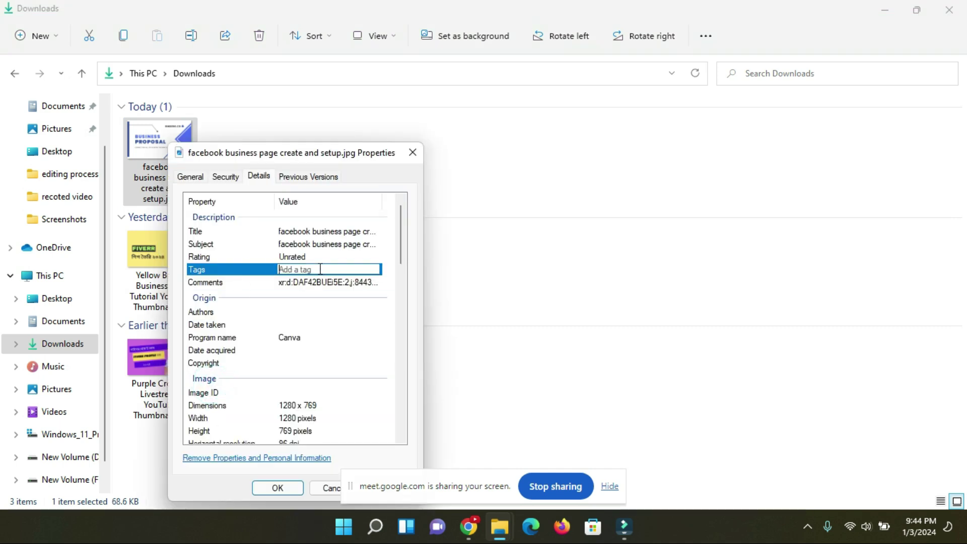
type("fa")
type("ebookpage create,page setup,")
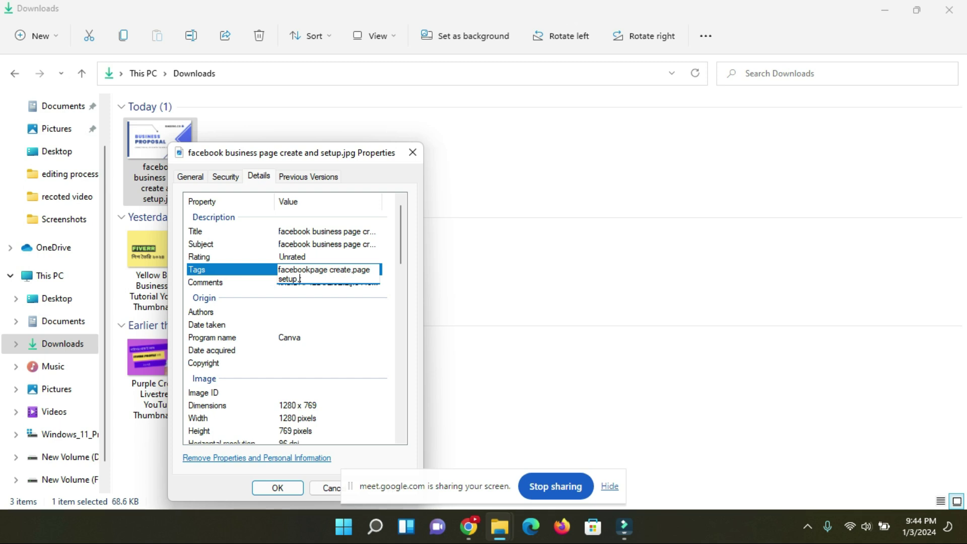
left_click(237, 284)
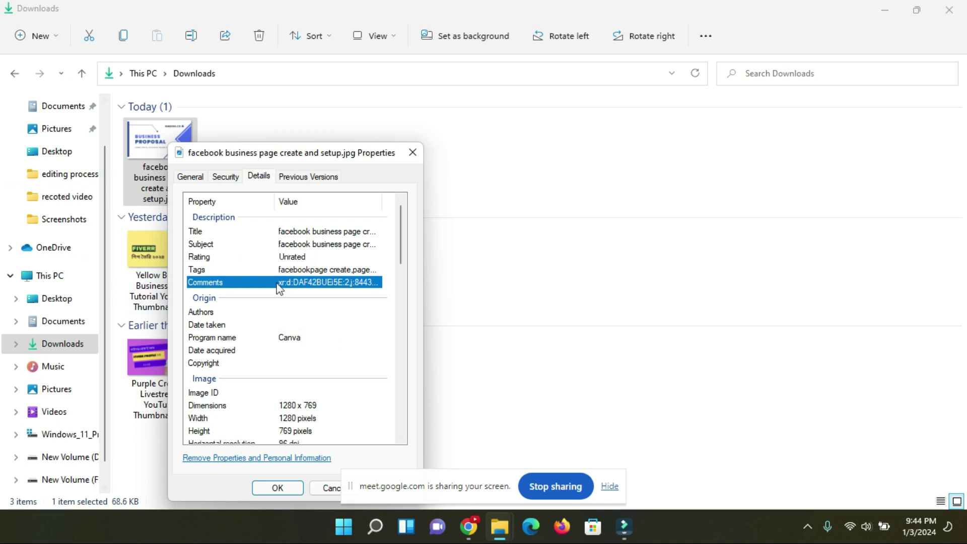
Step: Set the Authors property of the facebook business page image to "name"
left_click(242, 313)
left_click(297, 312)
left_click(316, 312)
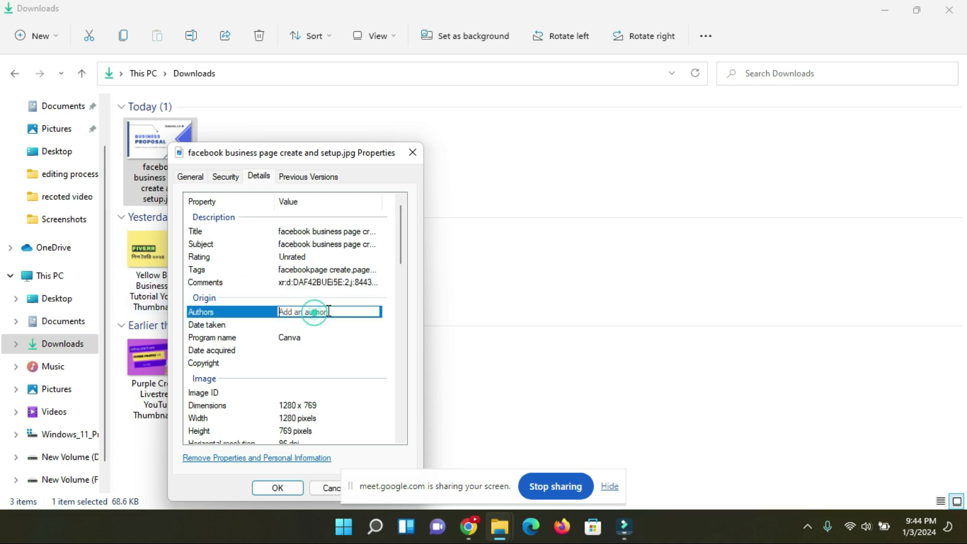
left_click(333, 310)
type("name ;")
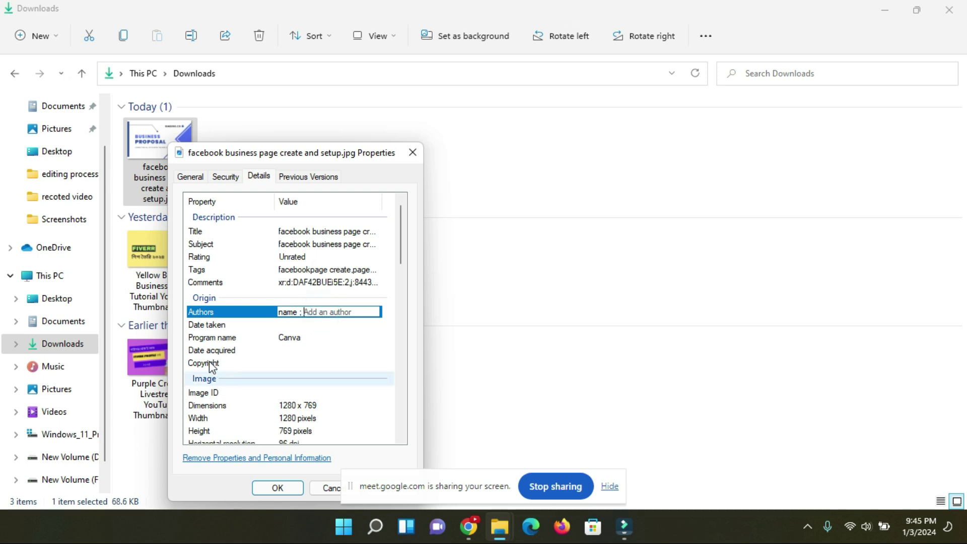
left_click(217, 326)
left_click(216, 325)
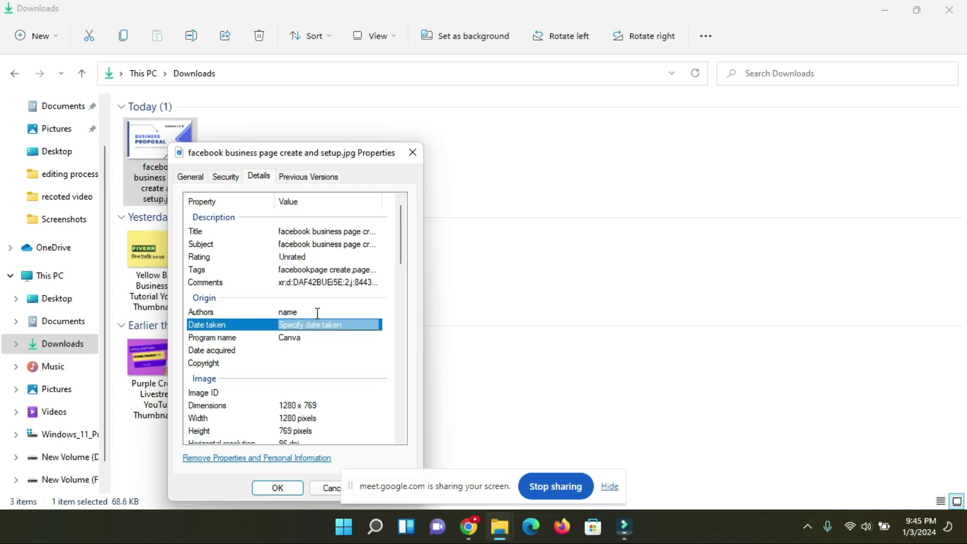
Step: Review the image's Title, Subject, Tags and Comments values in its property details
left_click(201, 231)
left_click(334, 232)
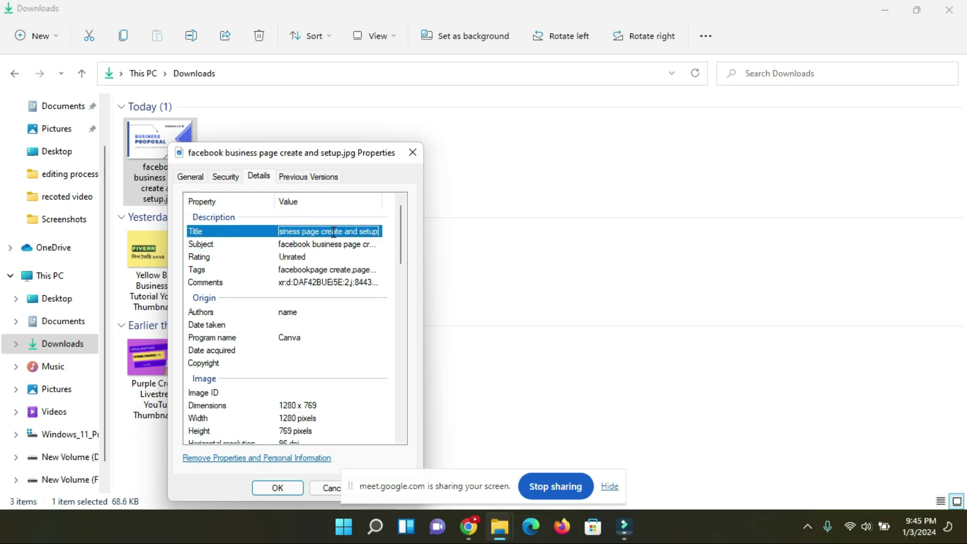
left_click(227, 244)
left_click(329, 245)
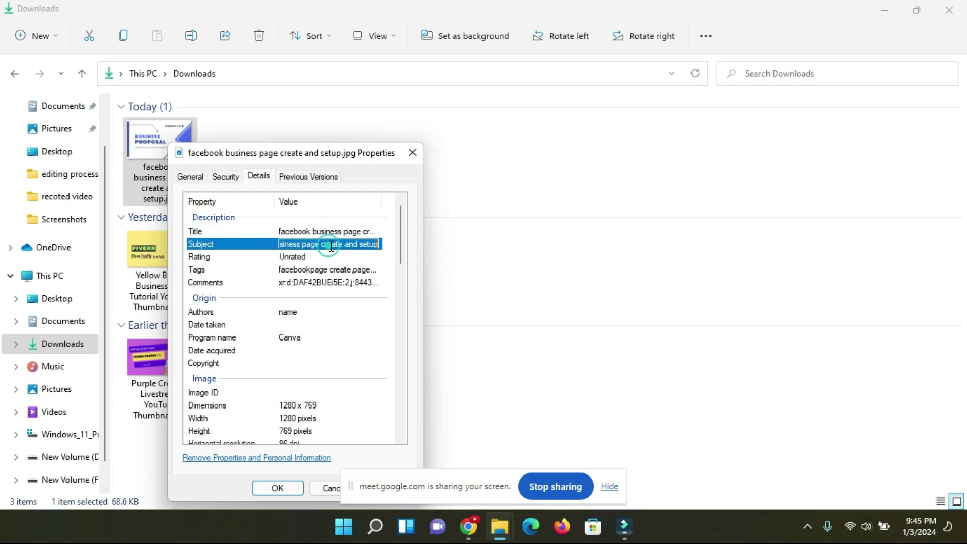
left_click(206, 269)
left_click(311, 270)
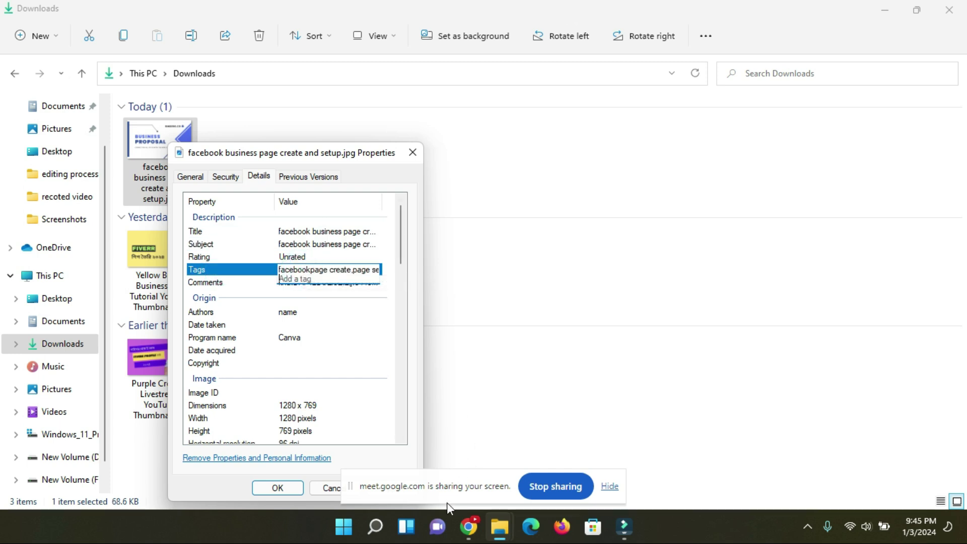
left_click(211, 282)
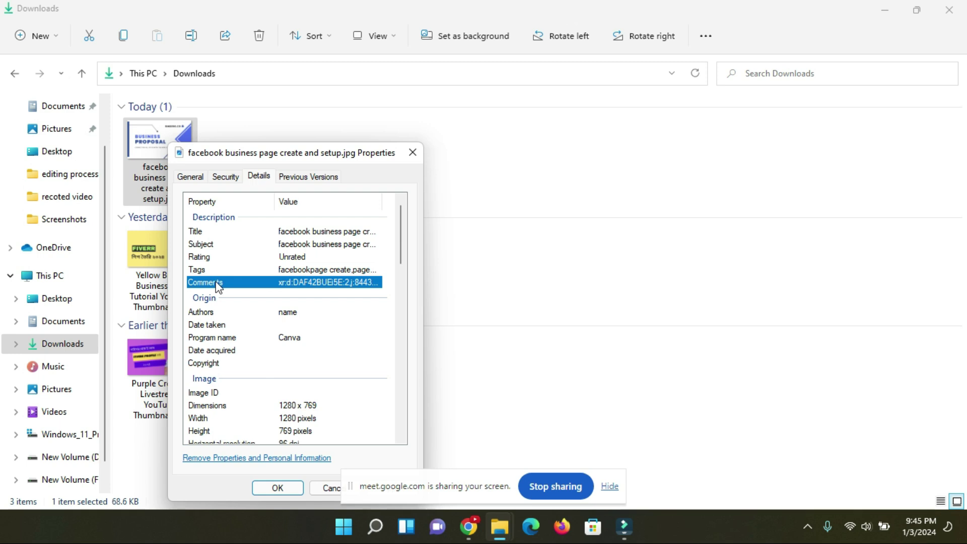
left_click(317, 279)
left_click(332, 318)
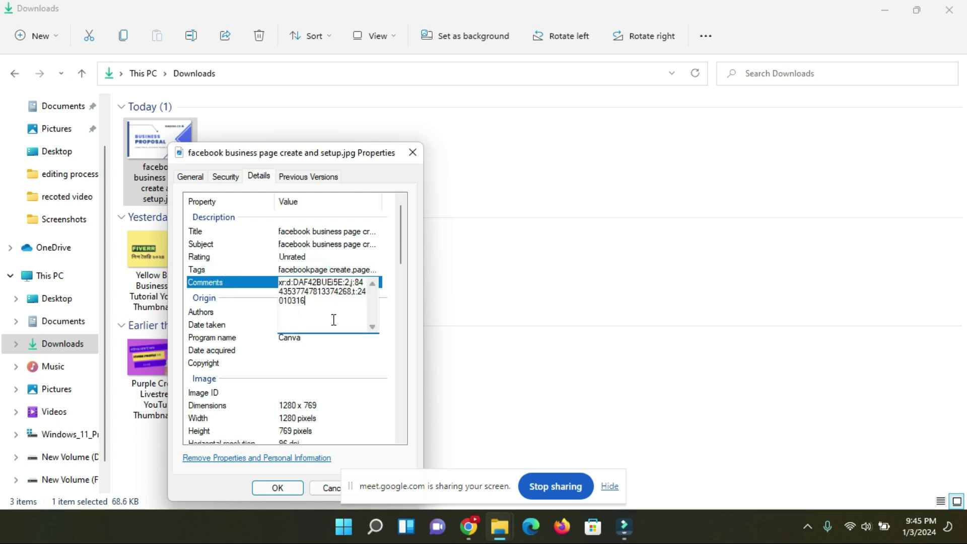
Step: Check the Authors value and the remaining details, save the image's property changes, and deselect the file
left_click(211, 311)
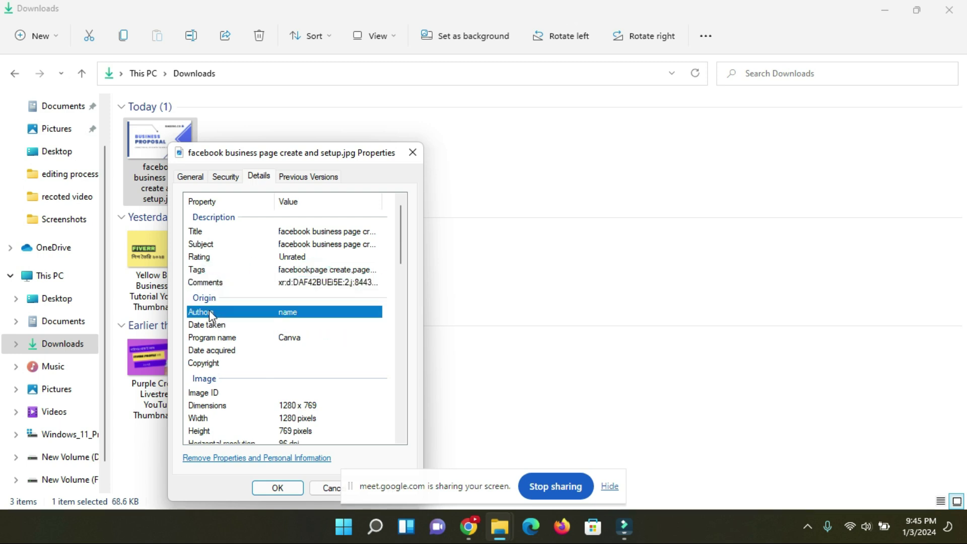
left_click(318, 312)
left_click(317, 312)
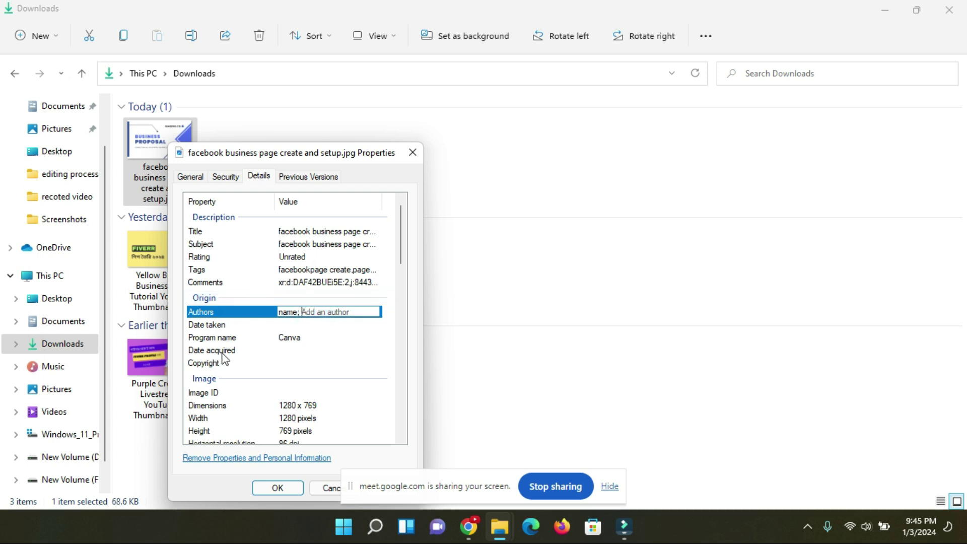
scroll(270, 346, "down", 6)
scroll(255, 297, "up", 6)
left_click(274, 487)
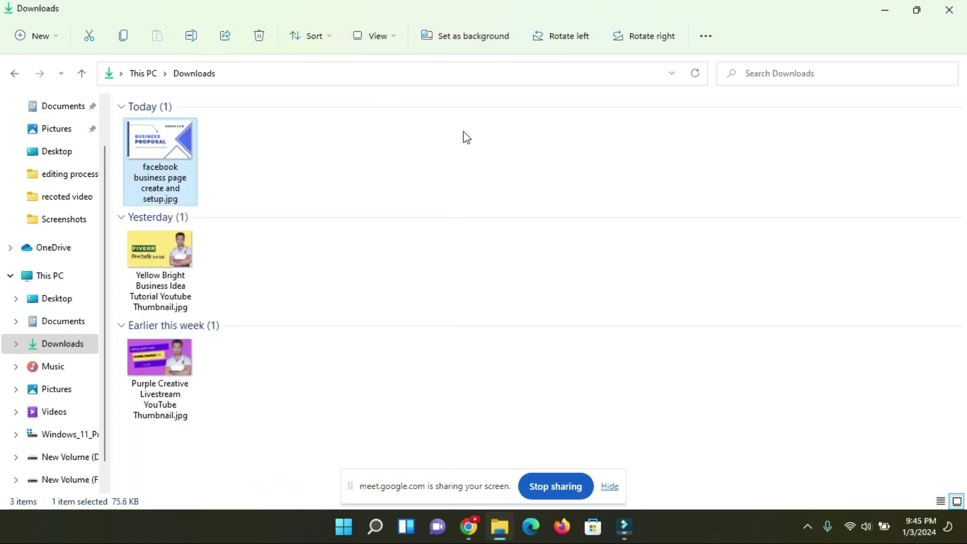
left_click(213, 168)
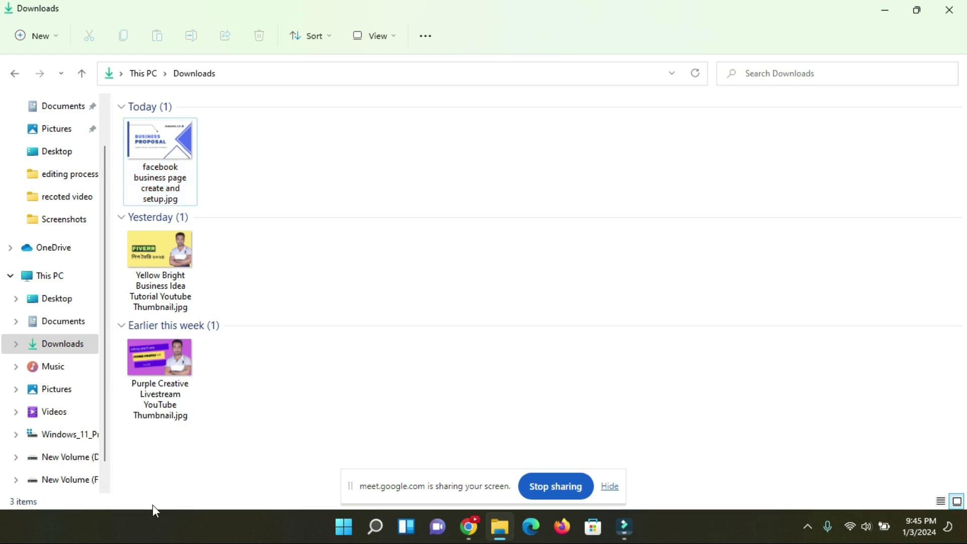
Step: Minimise File Explorer and Chrome to bring up the Windows desktop
left_click(885, 10)
left_click(56, 14)
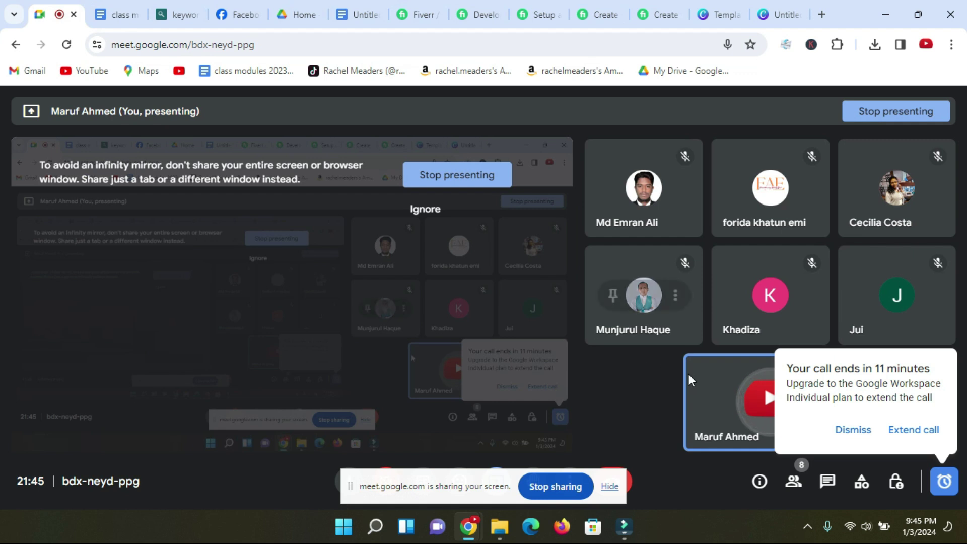
left_click(884, 14)
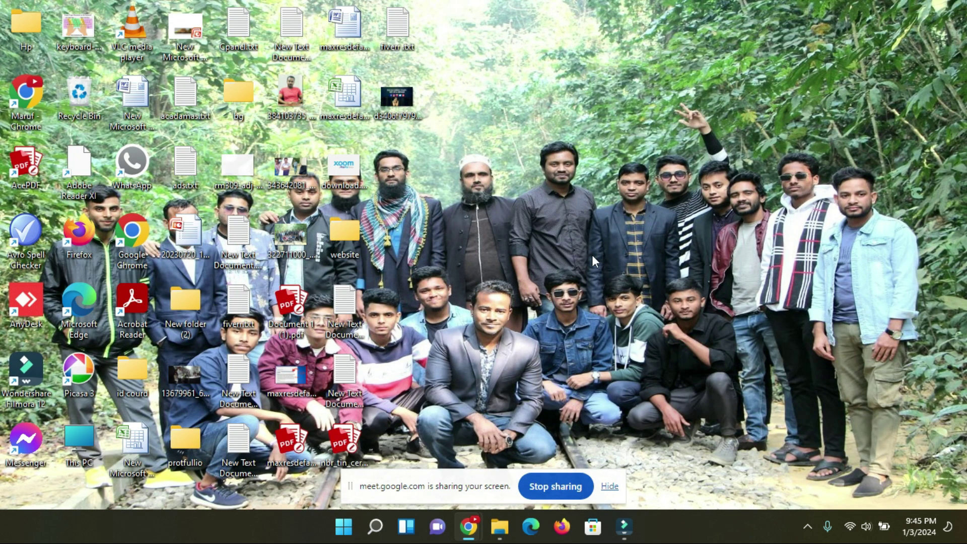
Step: Examine which detail properties download.png on the desktop offers, including dimensions, height, bit depth and folder path, and close its properties
right_click(352, 169)
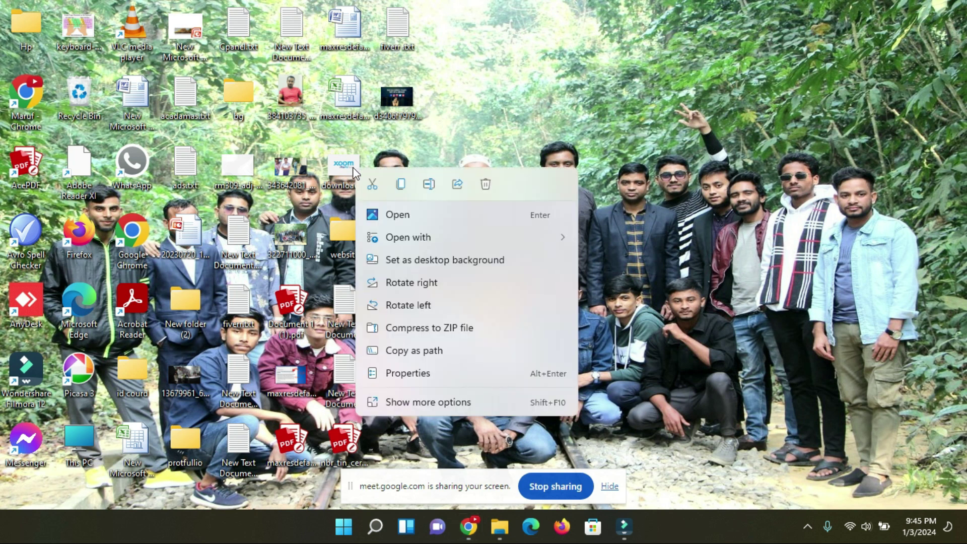
left_click(416, 376)
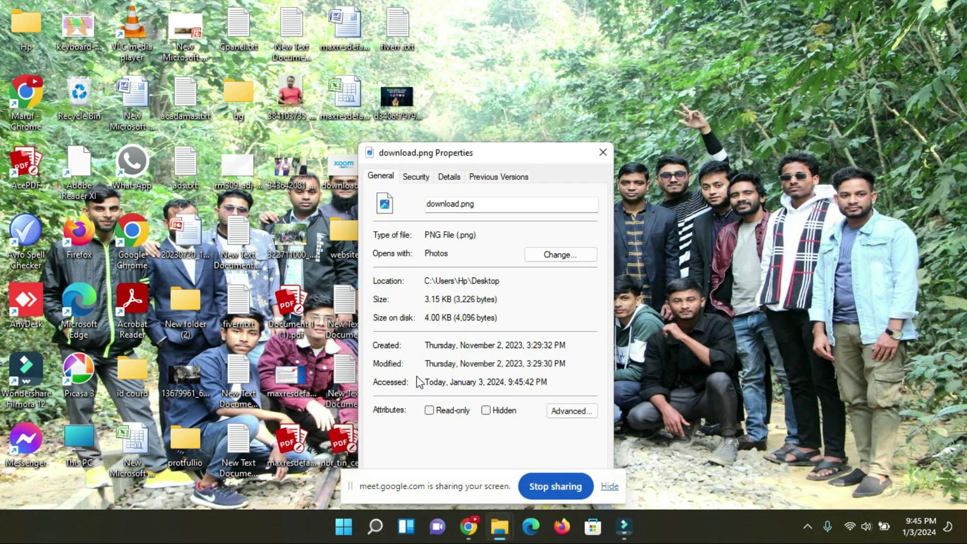
left_click(449, 178)
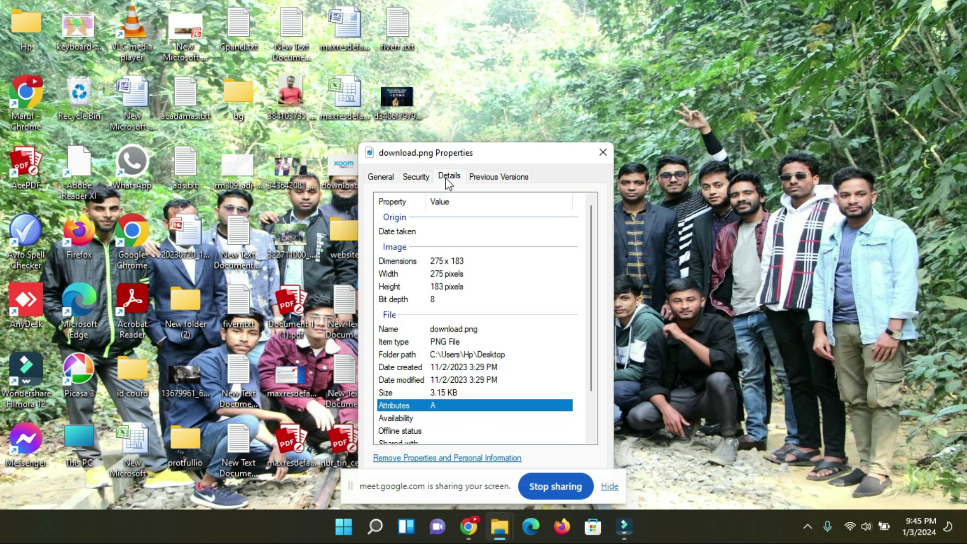
left_click(404, 262)
left_click(396, 286)
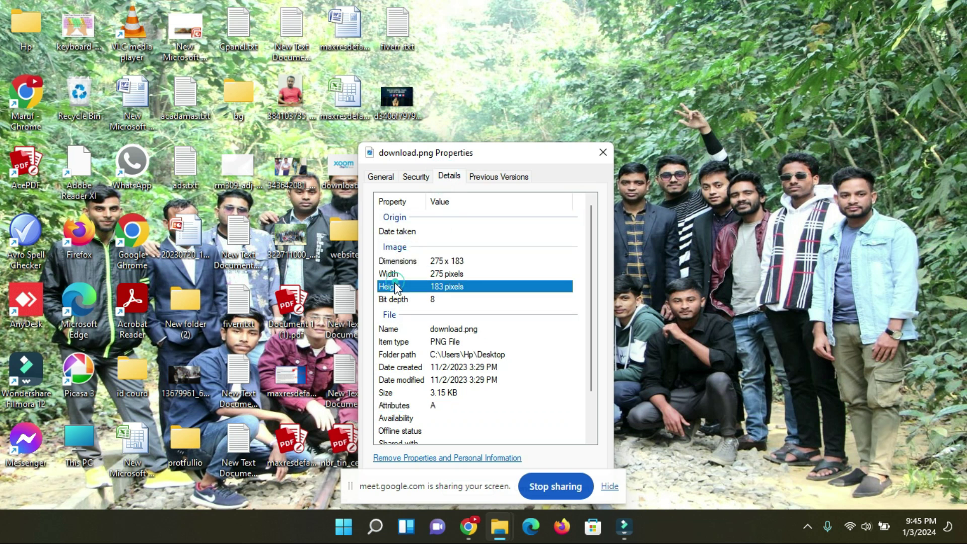
left_click(394, 299)
left_click(386, 355)
left_click(603, 152)
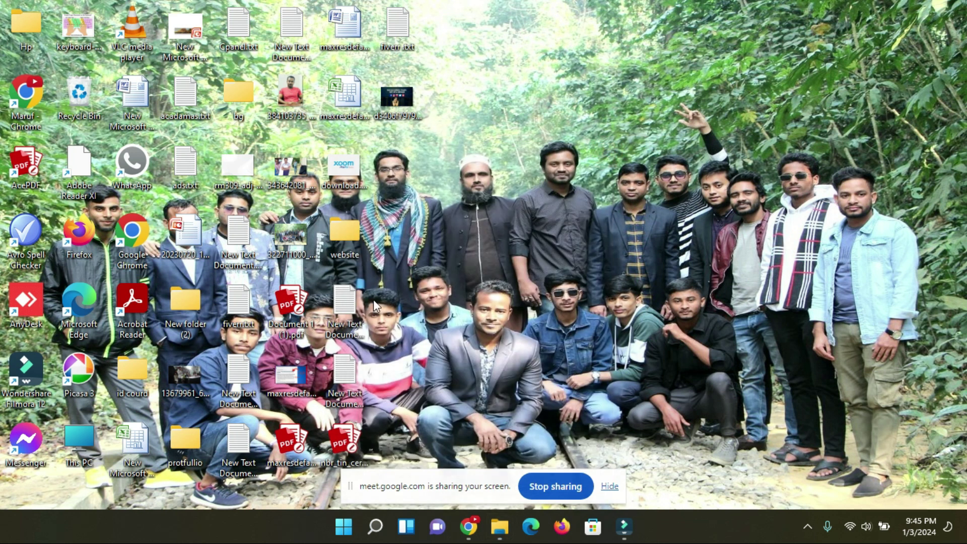
Step: Examine the editable Title and Subject fields in the details of the desktop image maxresdefault.jpg, and close its properties without entering values
right_click(301, 382)
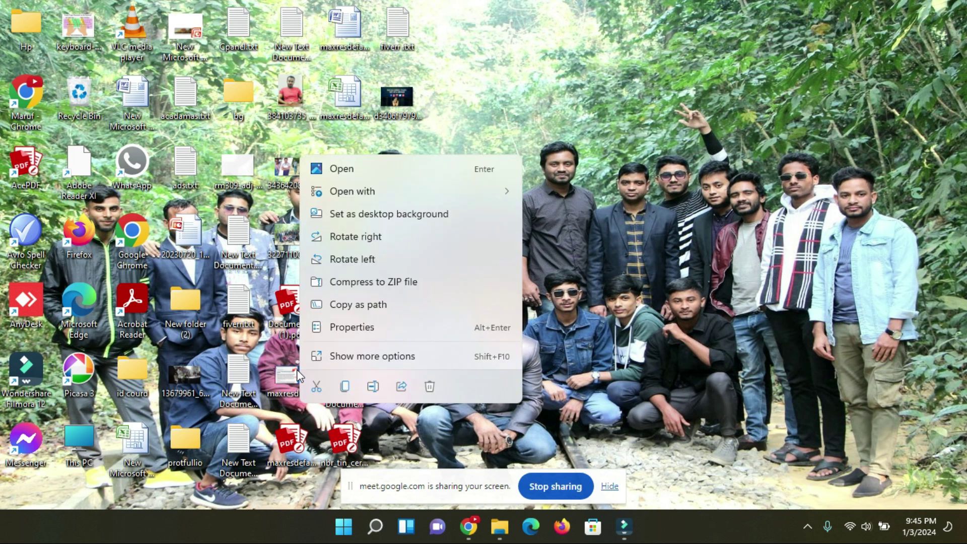
left_click(363, 328)
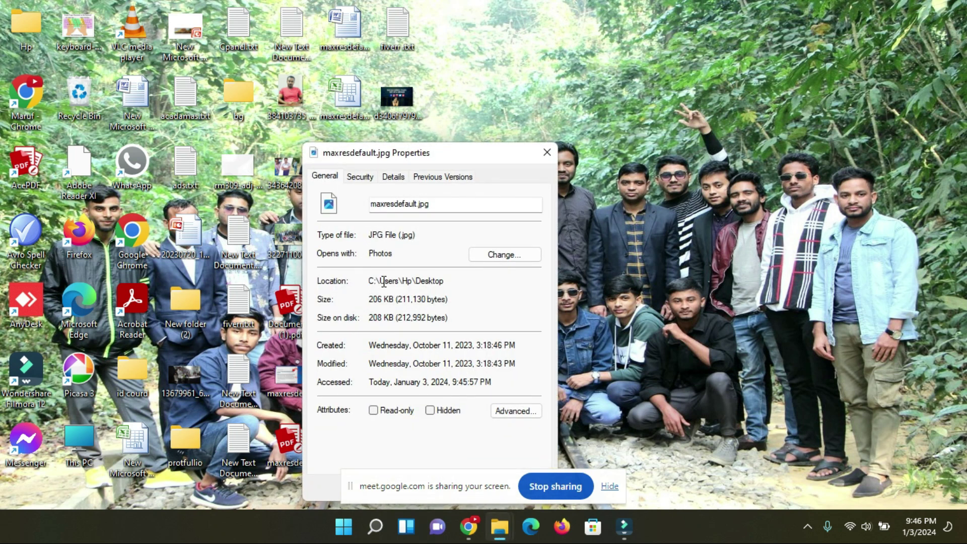
left_click(393, 177)
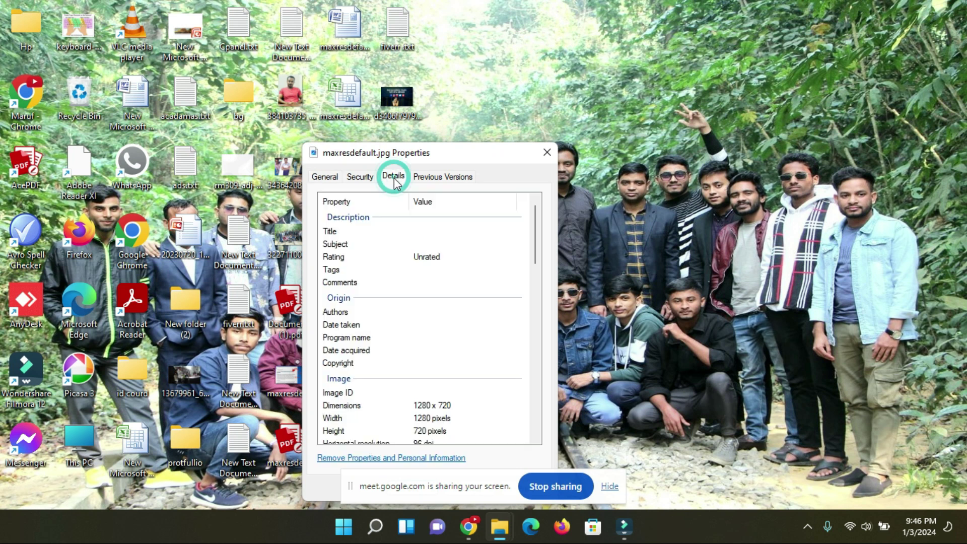
left_click(347, 234)
left_click(405, 231)
left_click(358, 246)
left_click(432, 245)
left_click(425, 231)
left_click(425, 230)
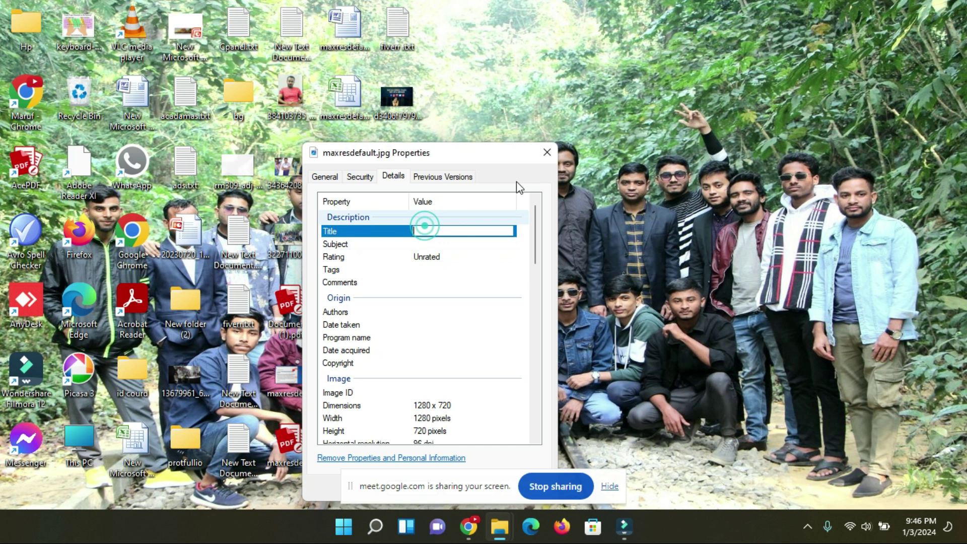
left_click(548, 153)
Step: Check the file type of download.png in its general properties, highlight the type value, and close the properties
left_click(343, 169)
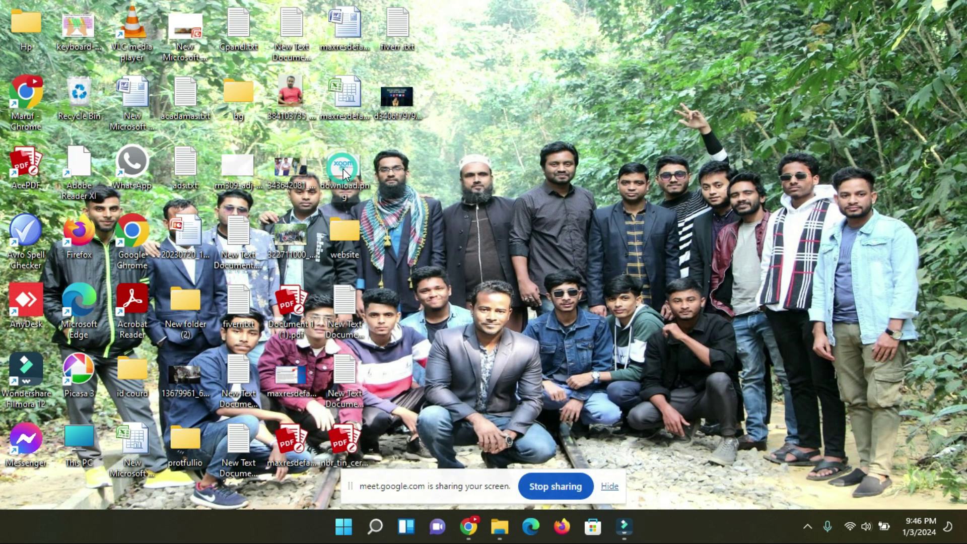
right_click(343, 169)
left_click(417, 379)
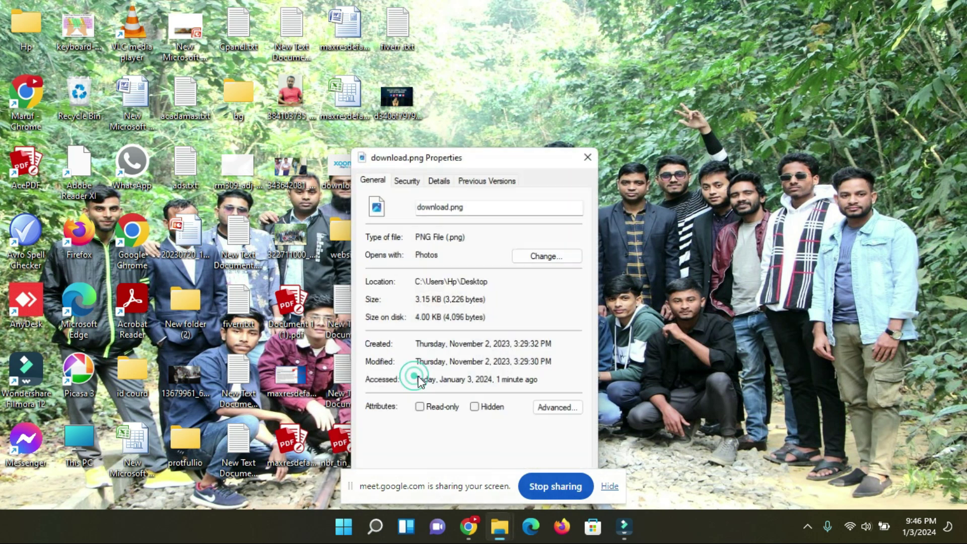
left_click_drag(415, 235, 443, 235)
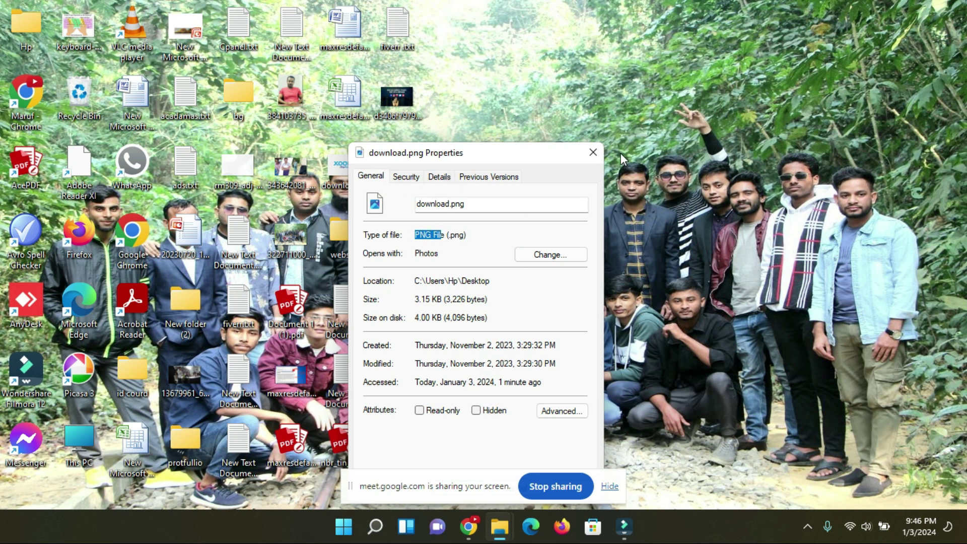
left_click(592, 153)
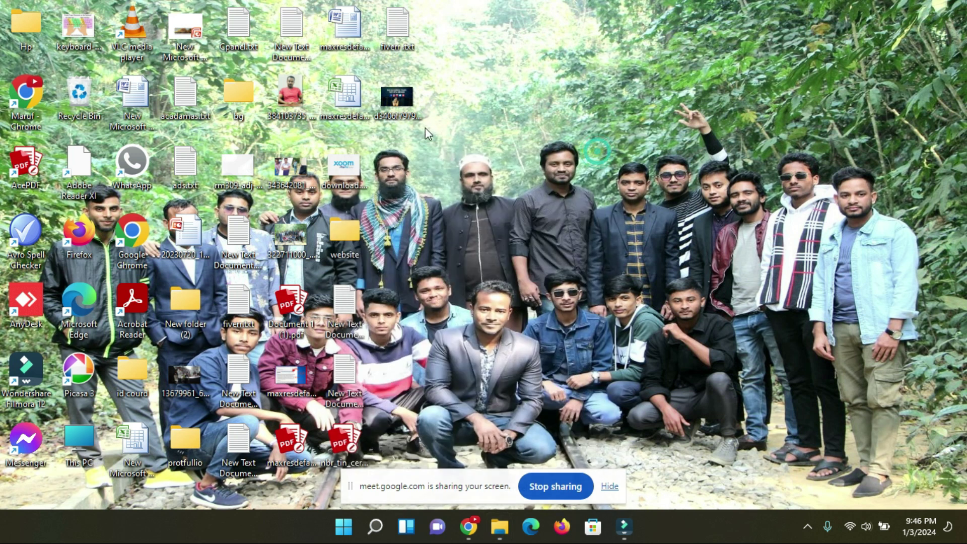
Step: Open the property details of the red-shirt portrait JPG on the desktop
right_click(291, 110)
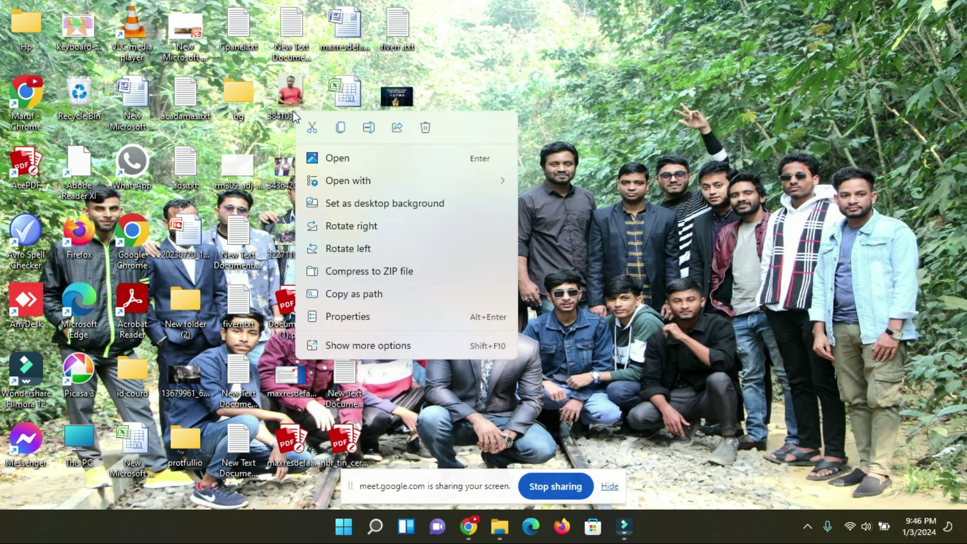
left_click(373, 319)
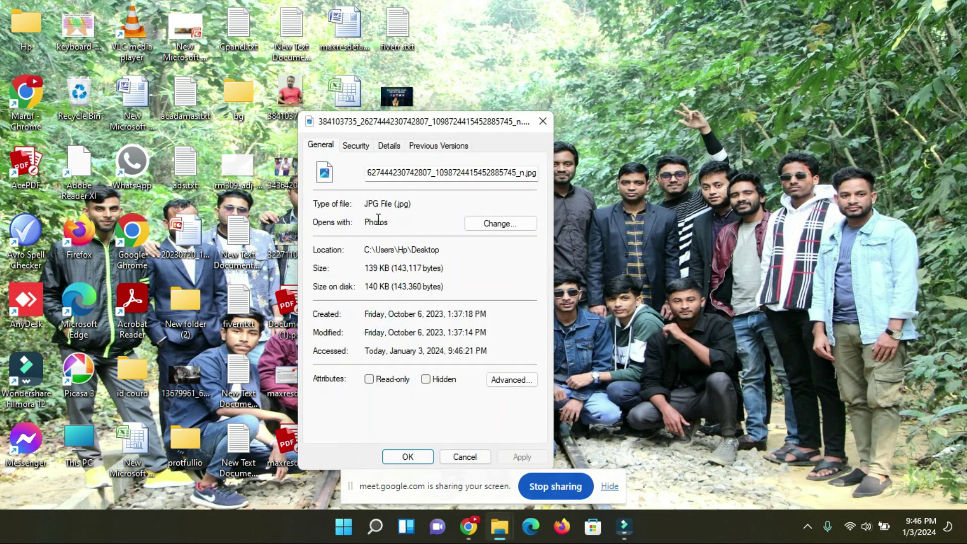
left_click(390, 147)
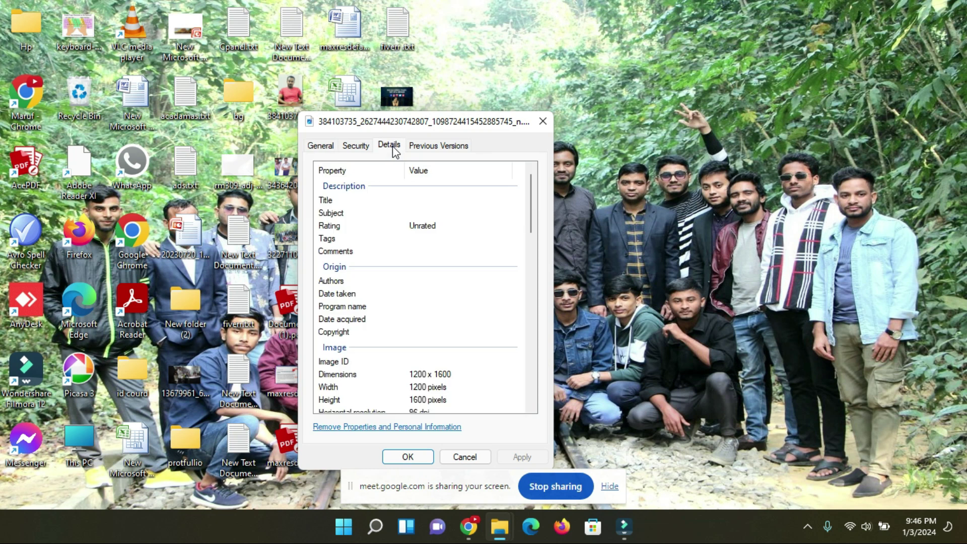
Step: Examine the Title, Subject, Rating and Tags fields in the portrait JPG's details, and close its properties without entering values
left_click(431, 202)
left_click(353, 212)
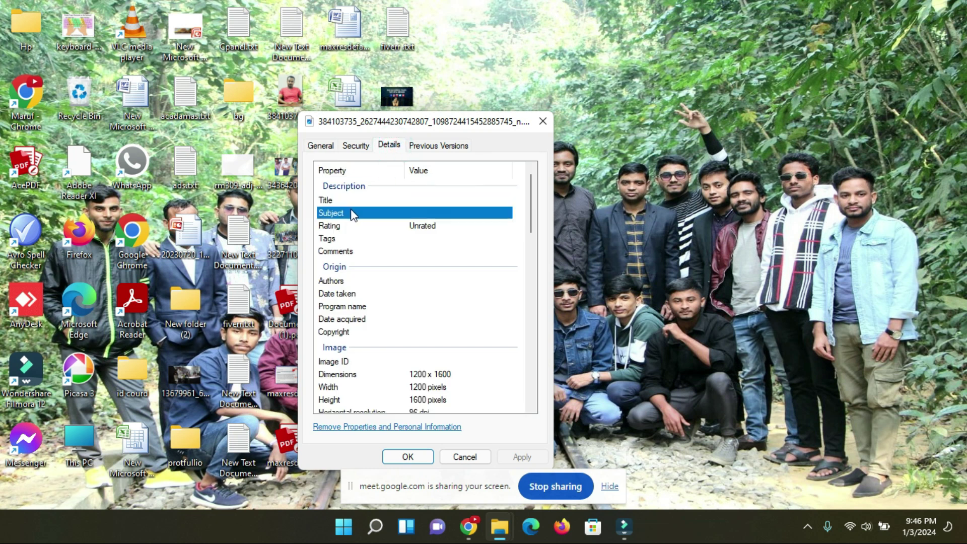
left_click(457, 212)
left_click(340, 226)
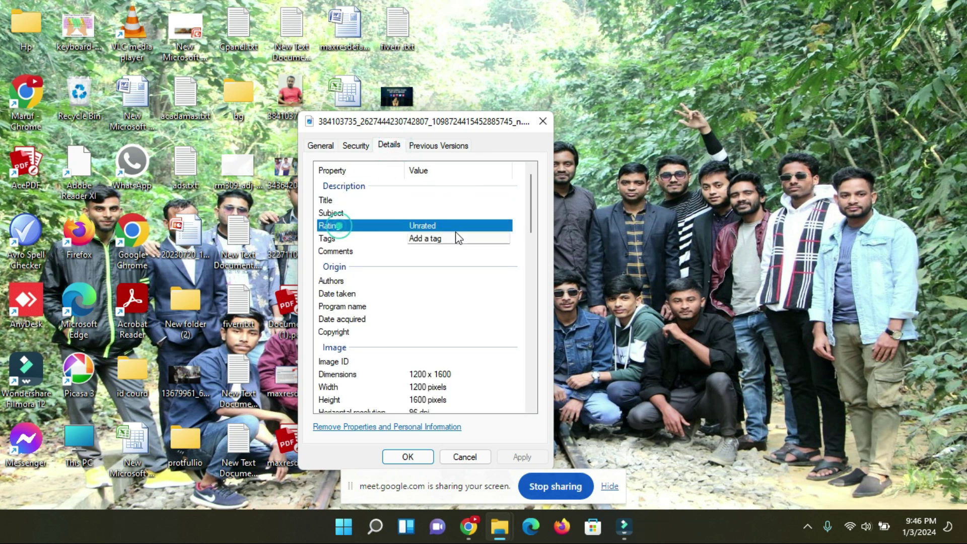
left_click(549, 125)
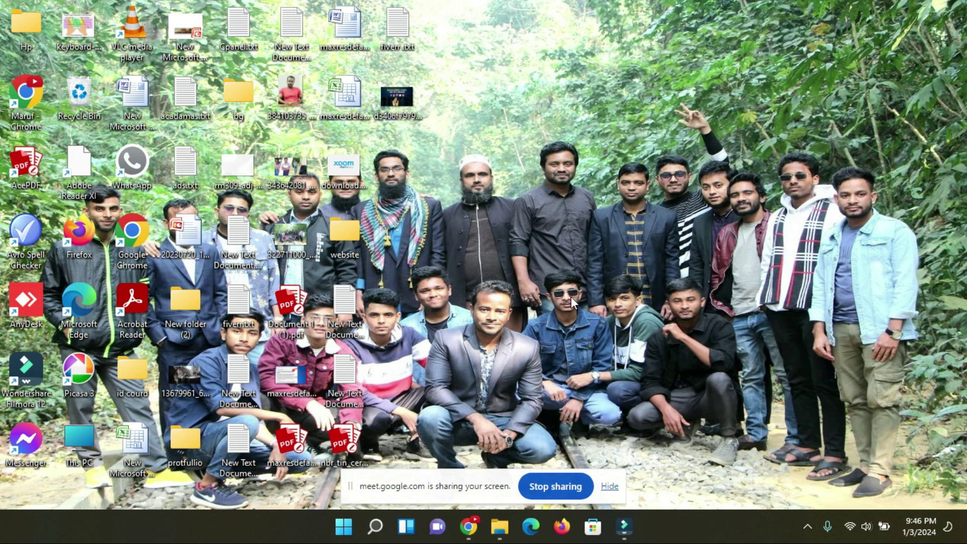
Step: Switch to Chrome and bring up the Class 39 gig checklist in the class modules 2023 document
mouse_move(468, 526)
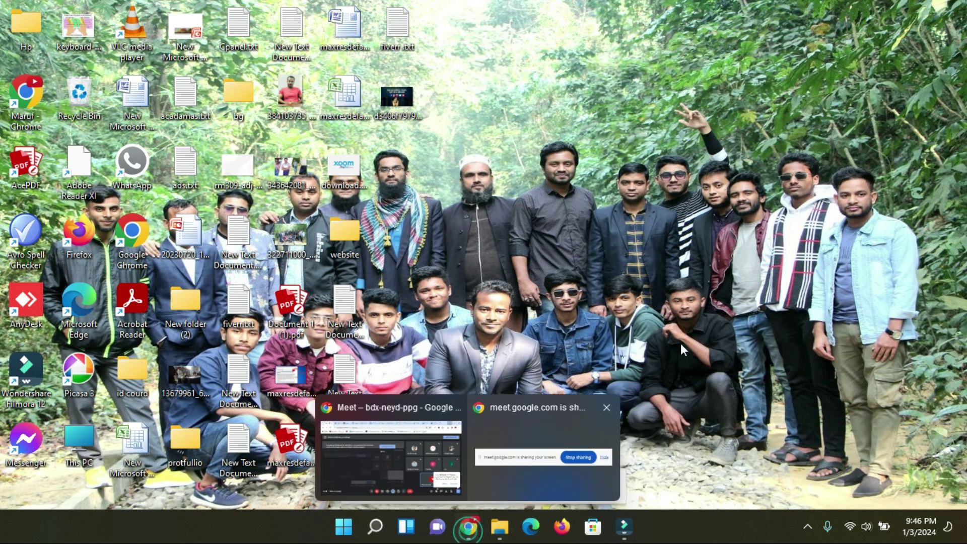
left_click(407, 440)
left_click(775, 21)
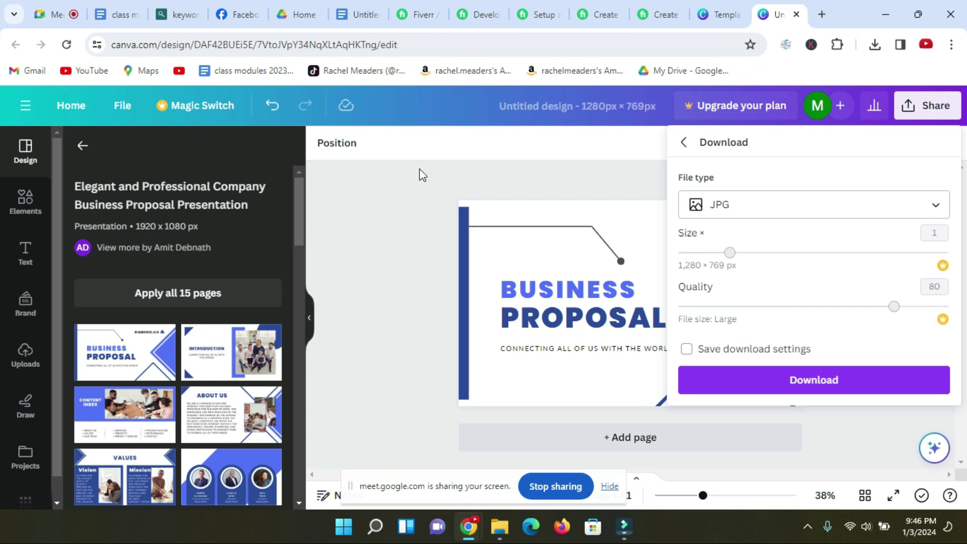
left_click(120, 14)
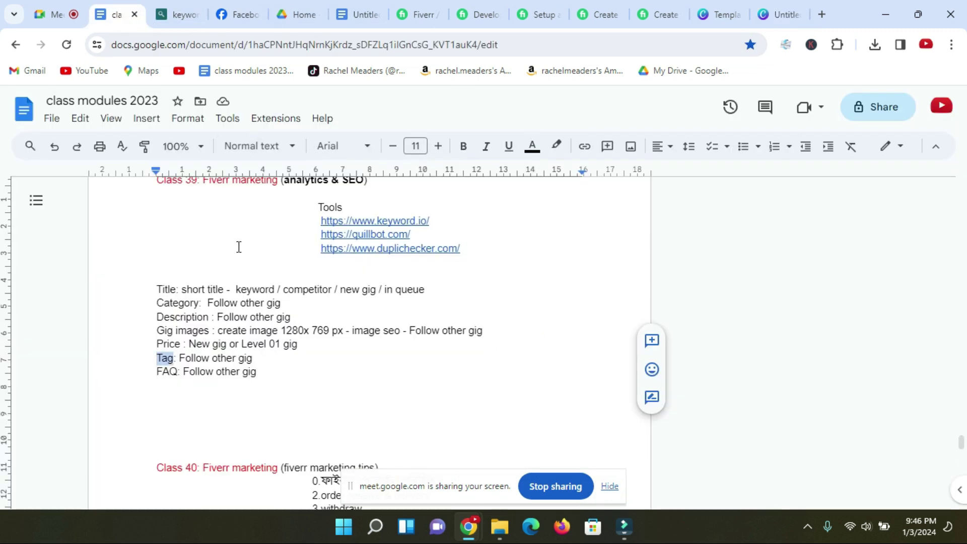
left_click(334, 362)
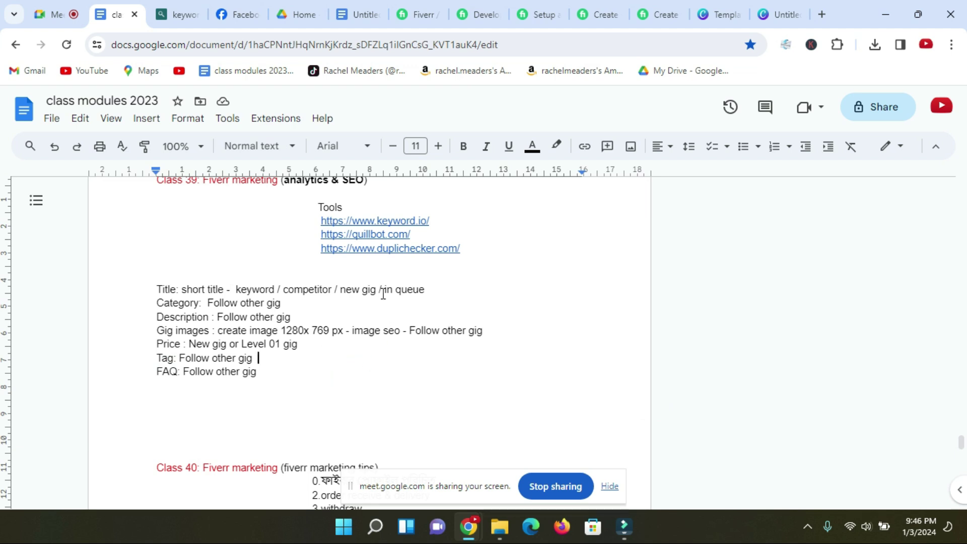
Step: Review the Category, Description, Gig images and Price lines of the gig checklist, highlighting each in turn
left_click_drag(172, 286, 207, 304)
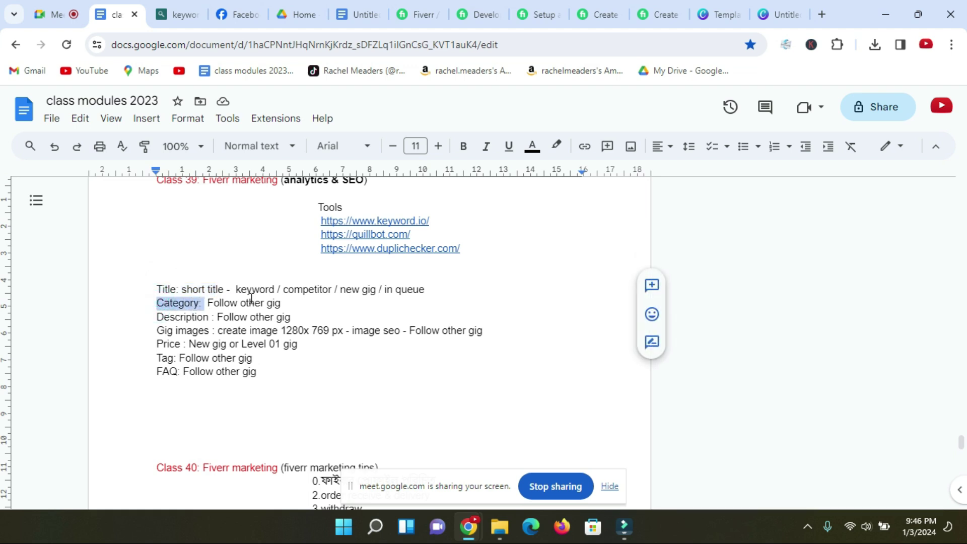
triple_click(157, 317)
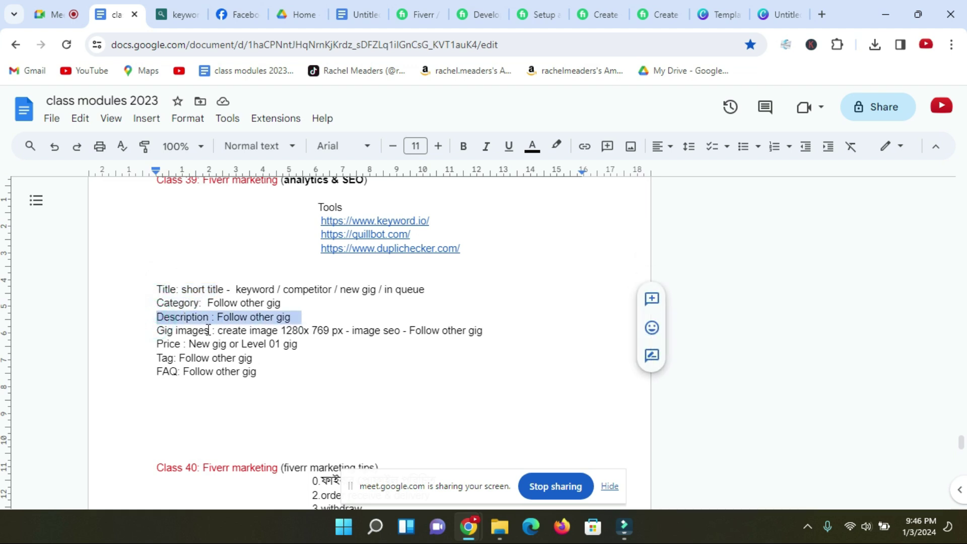
left_click(156, 332)
left_click_drag(156, 332, 494, 332)
left_click(548, 324)
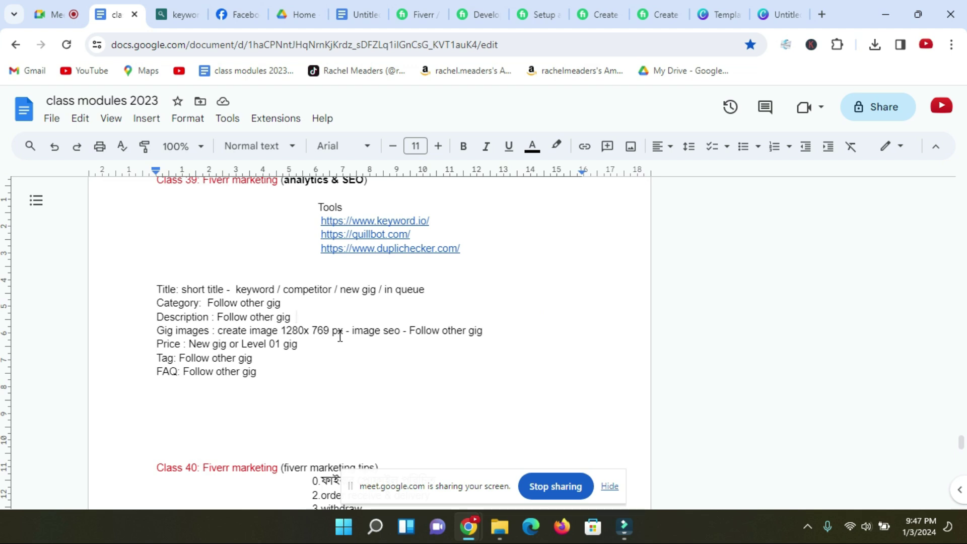
left_click_drag(157, 344, 188, 347)
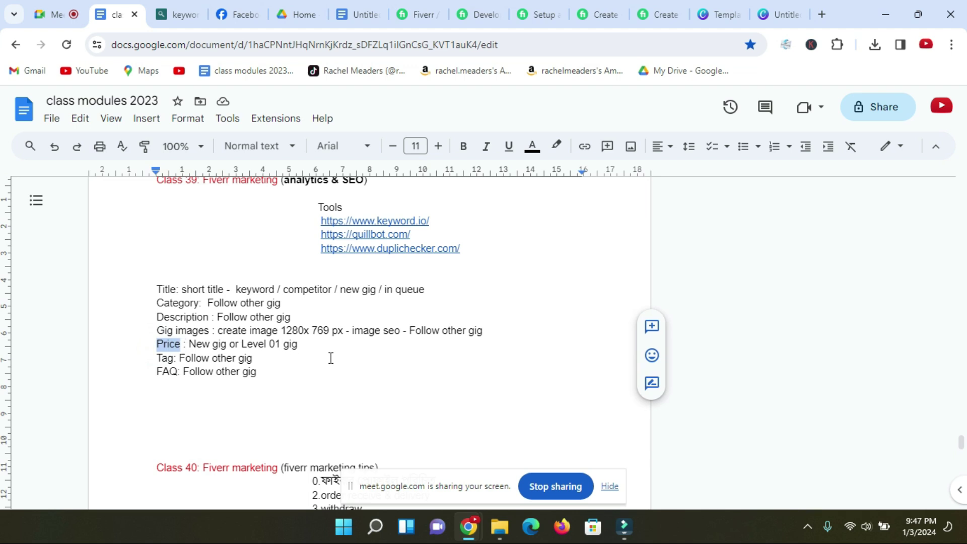
Step: Close the four competitor gig tabs and return to the Fiverr search results for facebook business page create
left_click(482, 14)
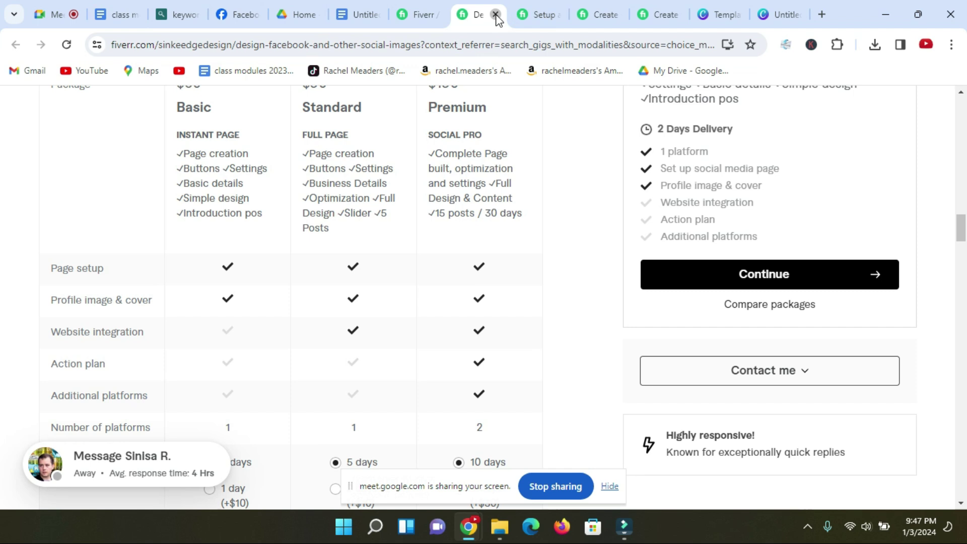
left_click(496, 16)
left_click(496, 15)
left_click(498, 15)
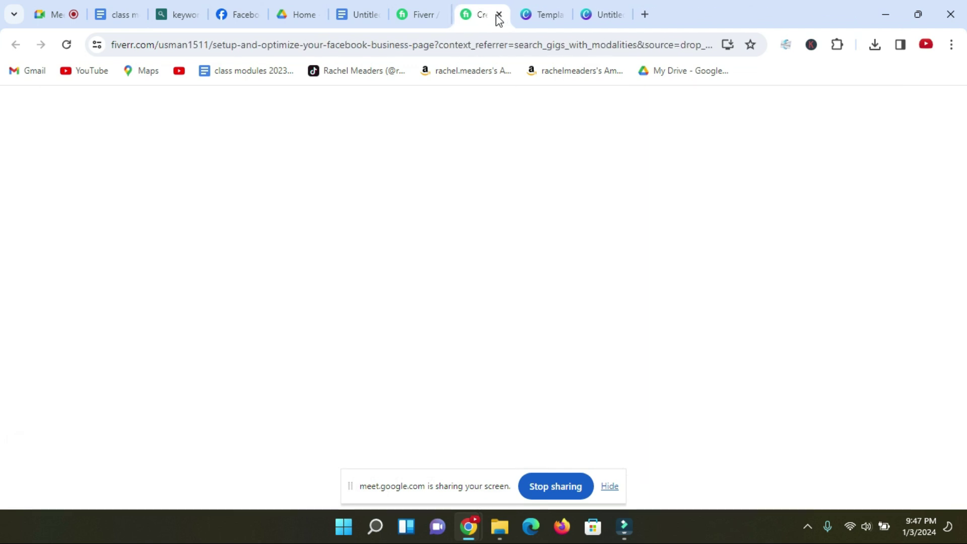
left_click(498, 15)
left_click(418, 14)
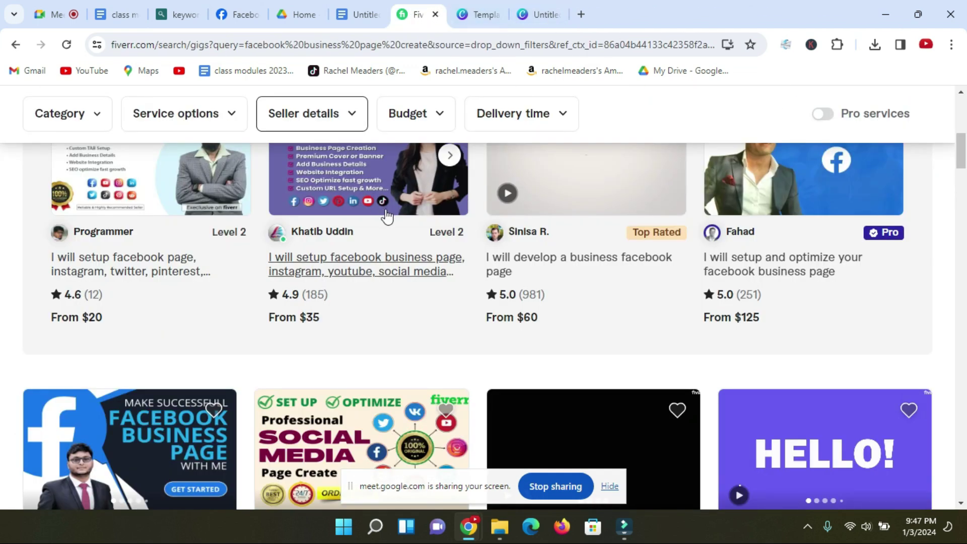
Step: Rerun the Fiverr search for "facebook business page create" without the Top Rated Seller and Level 2 filters
scroll(386, 224, "up", 10)
left_click(143, 116)
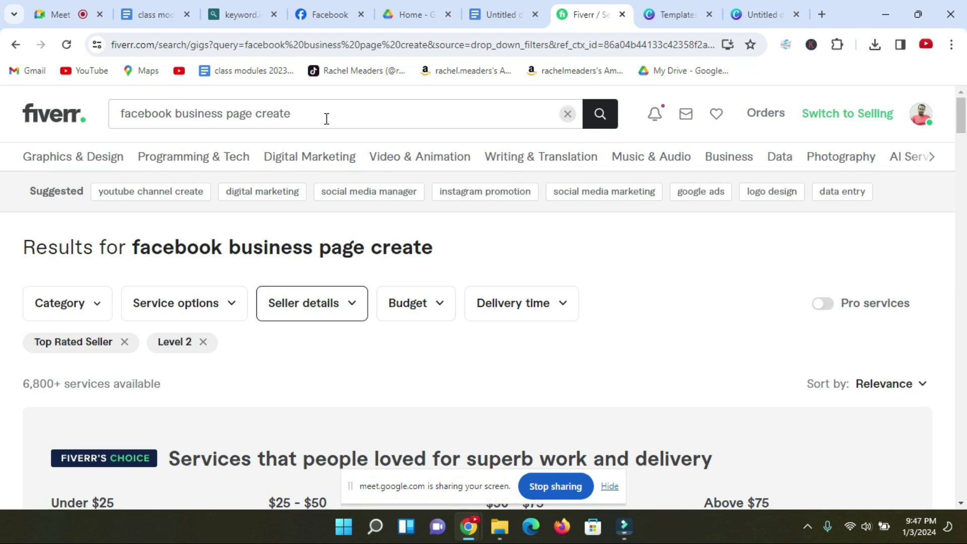
left_click(398, 111)
key("Return")
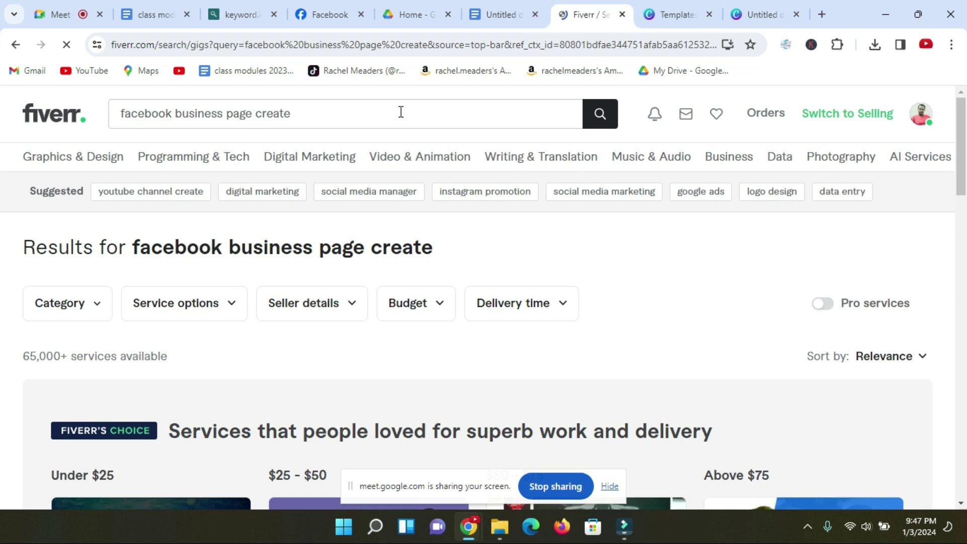
scroll(398, 141, "down", 3)
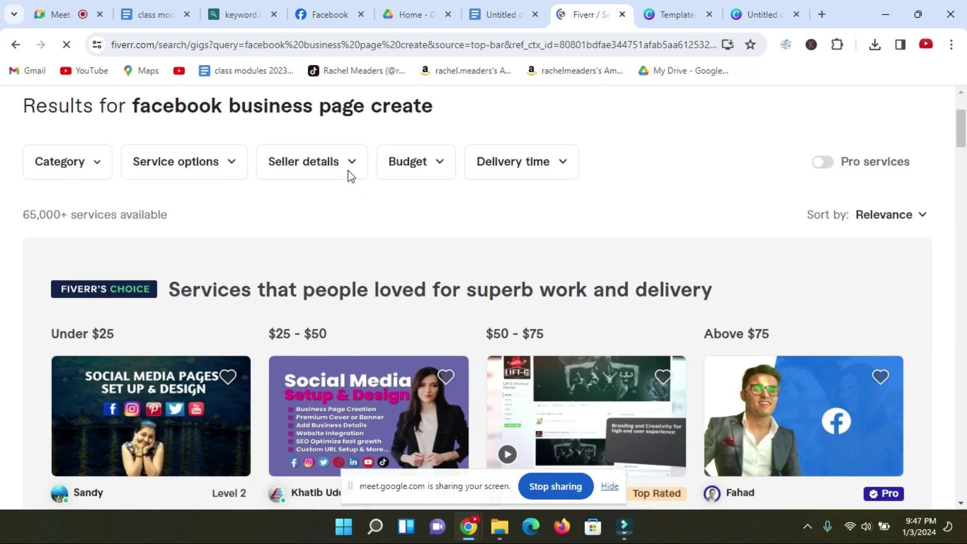
left_click(346, 167)
left_click(346, 166)
left_click(347, 166)
left_click(346, 164)
scroll(330, 235, "down", 8)
scroll(321, 261, "up", 10)
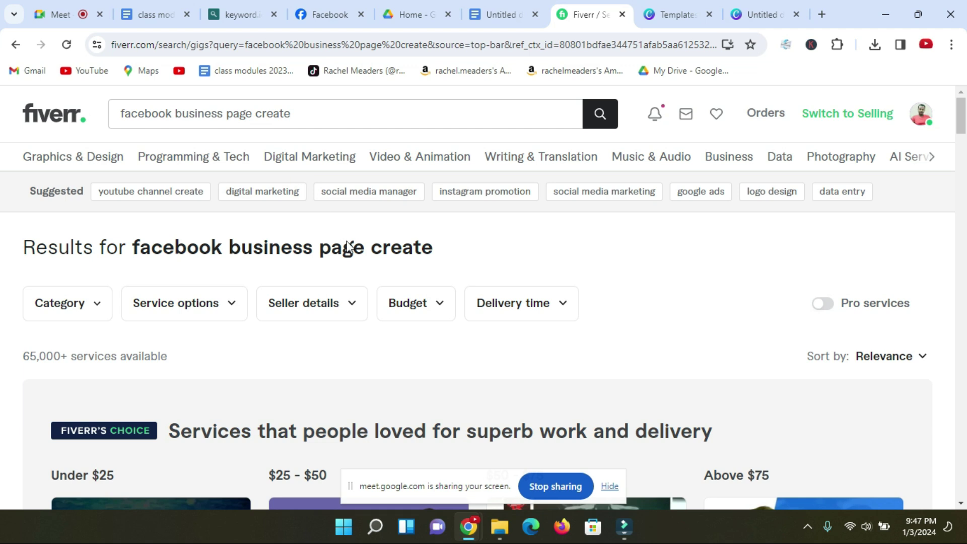
scroll(377, 274, "down", 5)
scroll(410, 270, "up", 5)
Step: Review the seller detail options and filter the search results to the New Seller level
left_click(352, 308)
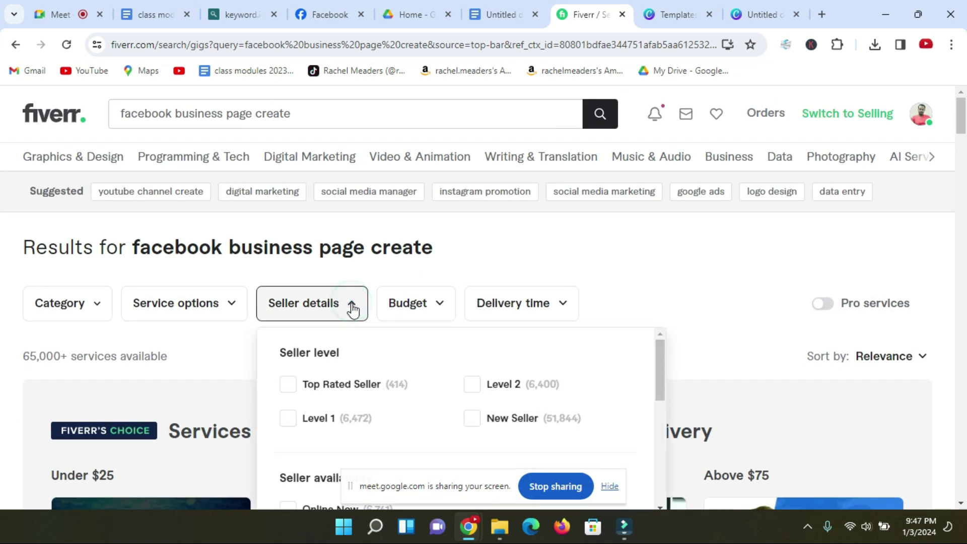
scroll(474, 358, "down", 1)
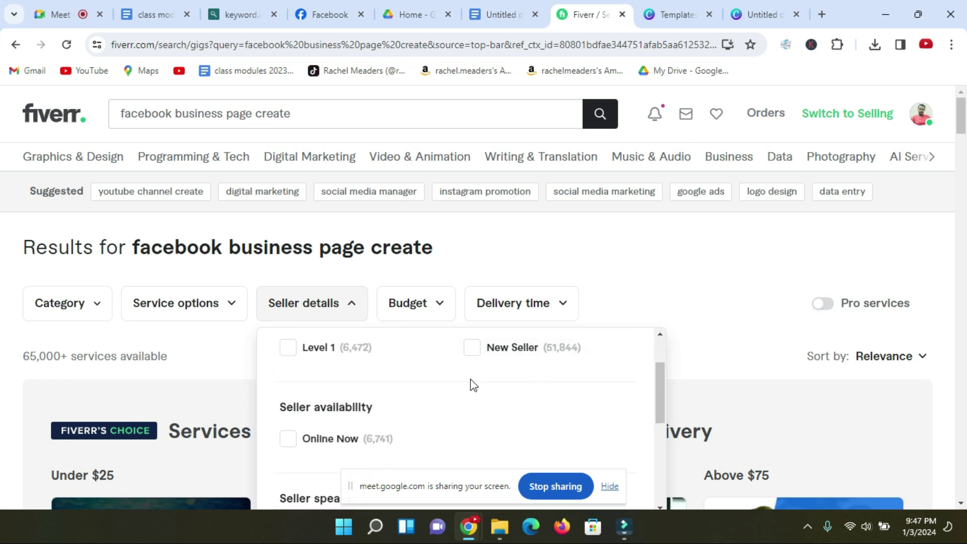
scroll(471, 384, "up", 1)
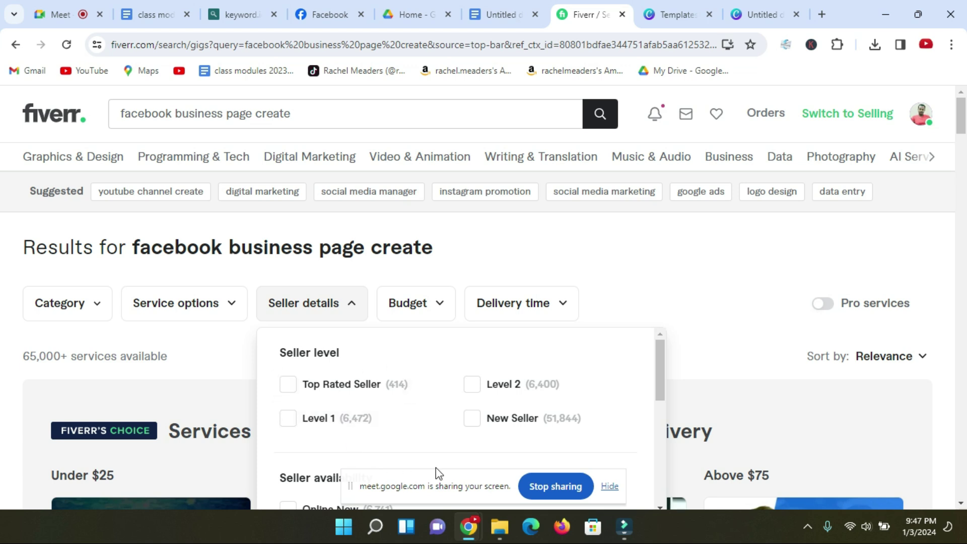
left_click(474, 419)
scroll(591, 322, "down", 3)
left_click(610, 402)
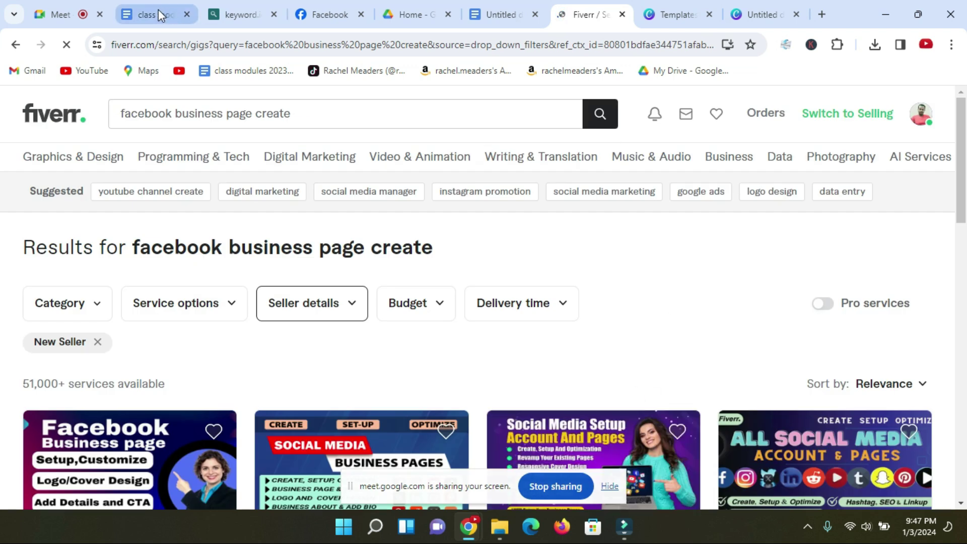
Step: Recheck the Price line of the gig checklist in the class document, and return to the New Seller gig results
left_click(158, 10)
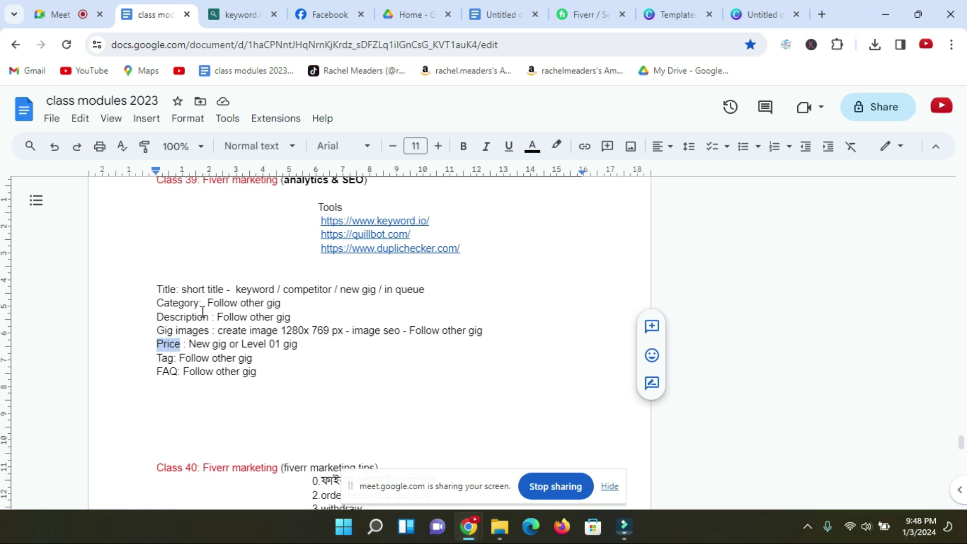
left_click(576, 16)
scroll(132, 291, "down", 5)
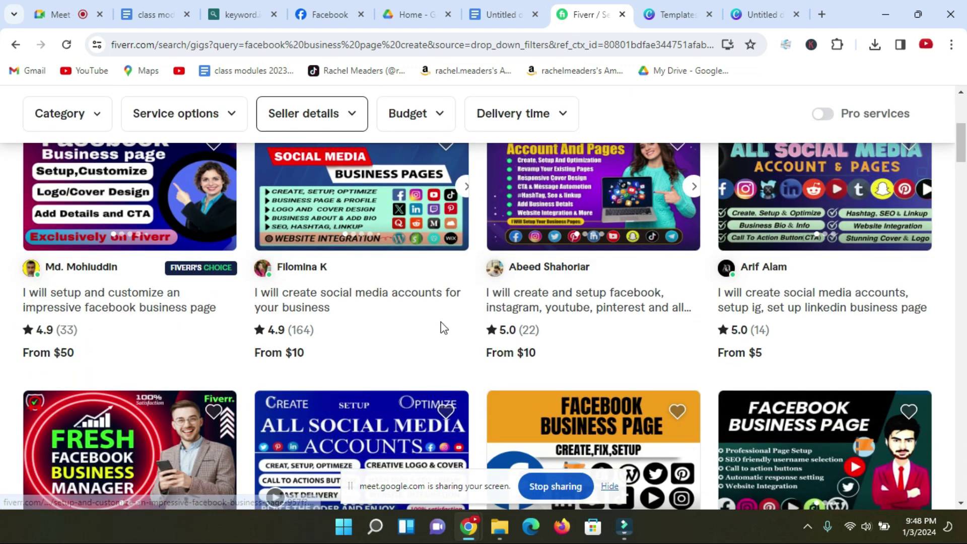
Step: Open the first six gigs in the New Seller results in separate browser tabs
middle_click(130, 307)
middle_click(312, 302)
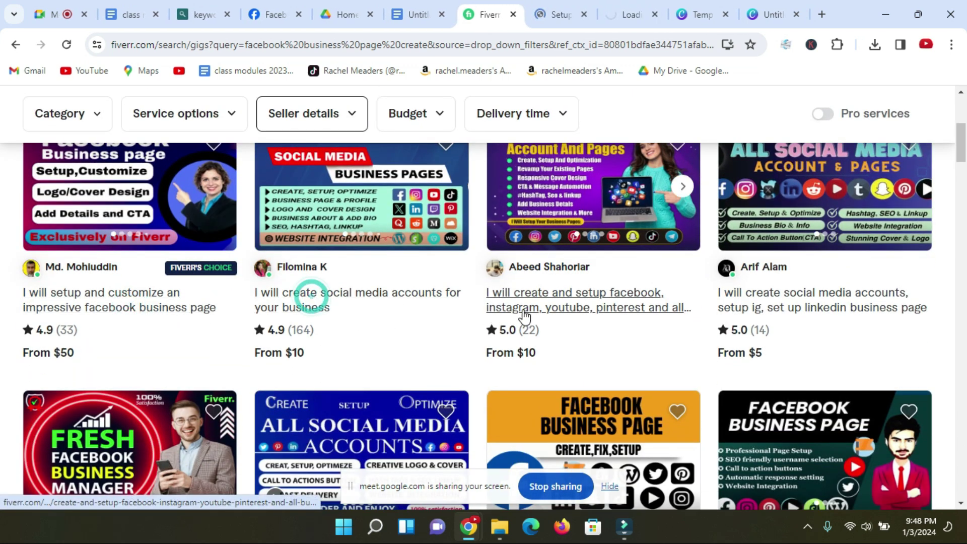
middle_click(522, 307)
middle_click(760, 308)
scroll(192, 473, "down", 2)
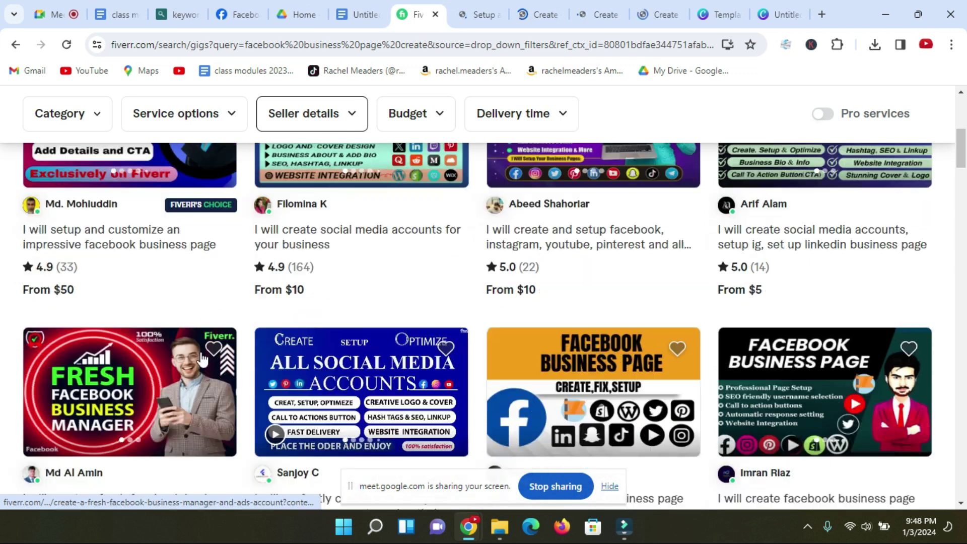
middle_click(133, 426)
left_click(300, 421)
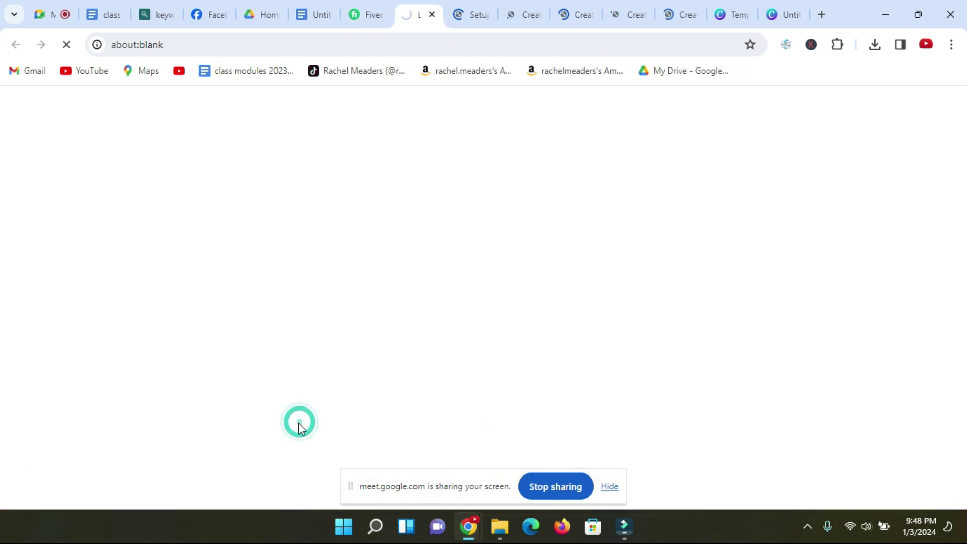
Step: Examine the package details and pricing of the all social media accounts gig, and bring up the impressive Facebook business page gig
left_click(369, 19)
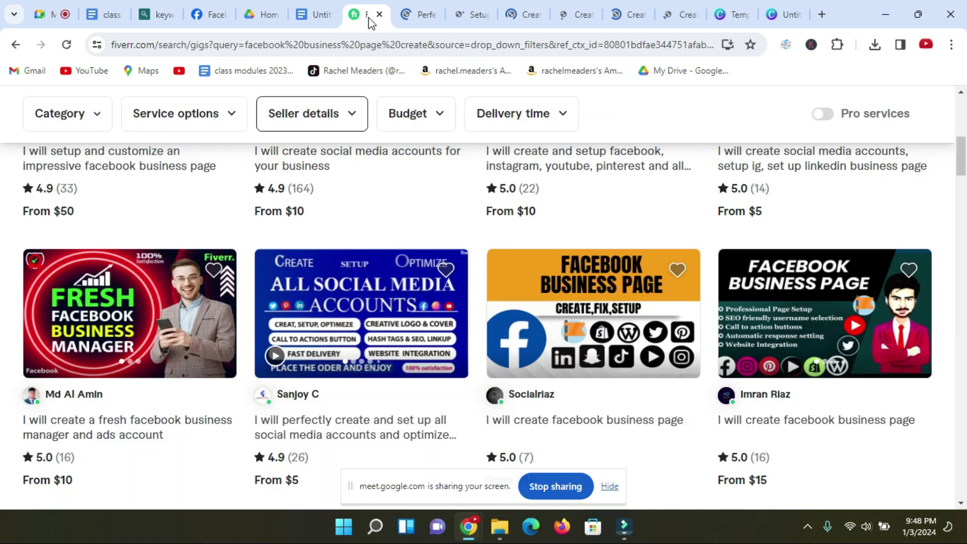
scroll(436, 216, "up", 6)
left_click(401, 14)
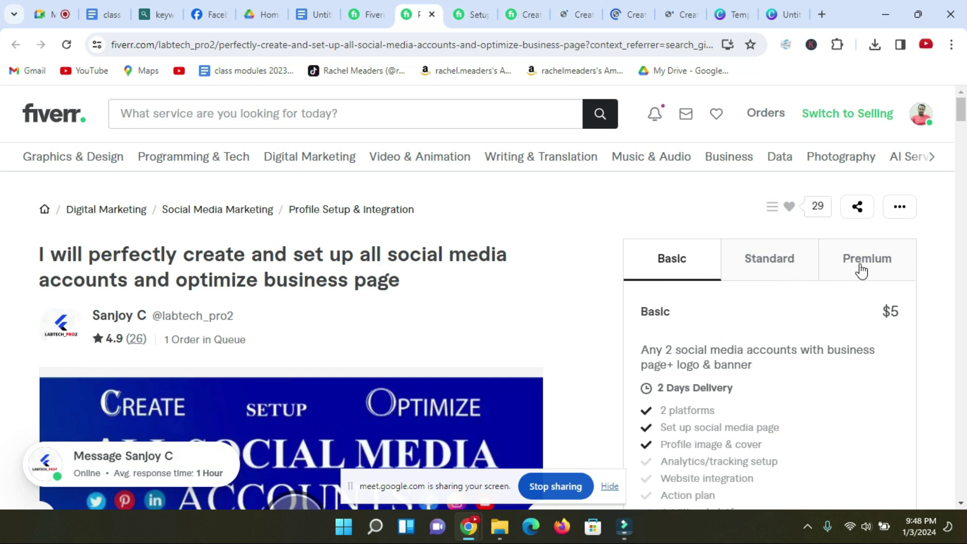
scroll(704, 302, "down", 2)
scroll(704, 302, "up", 2)
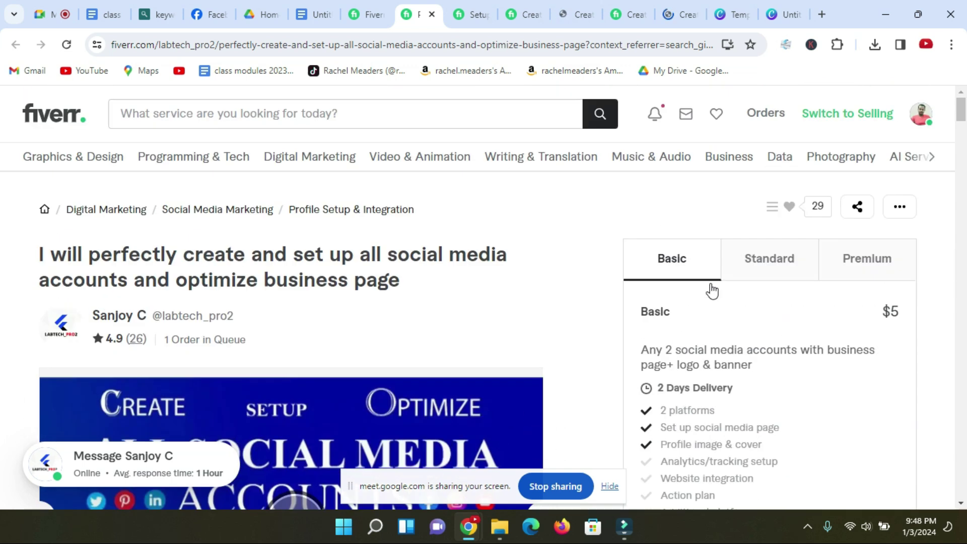
left_click(459, 13)
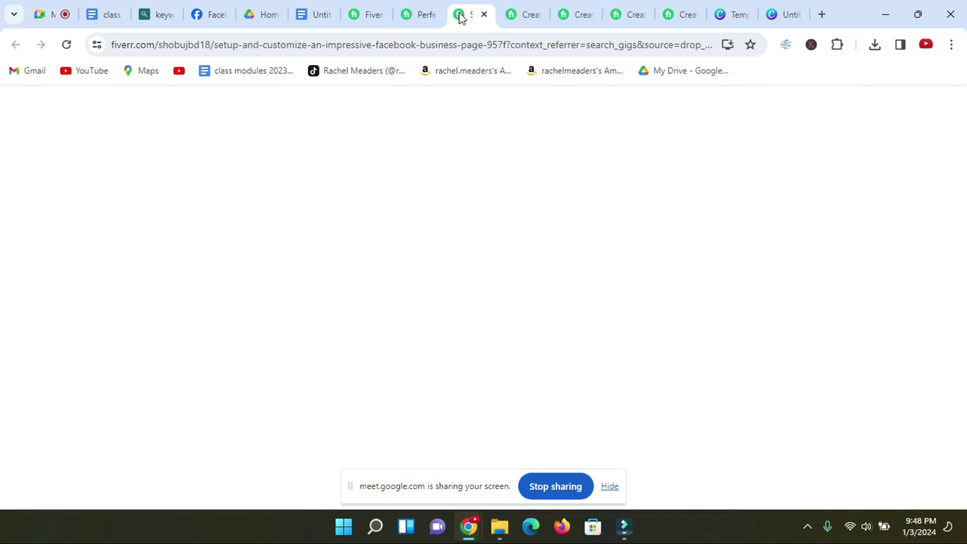